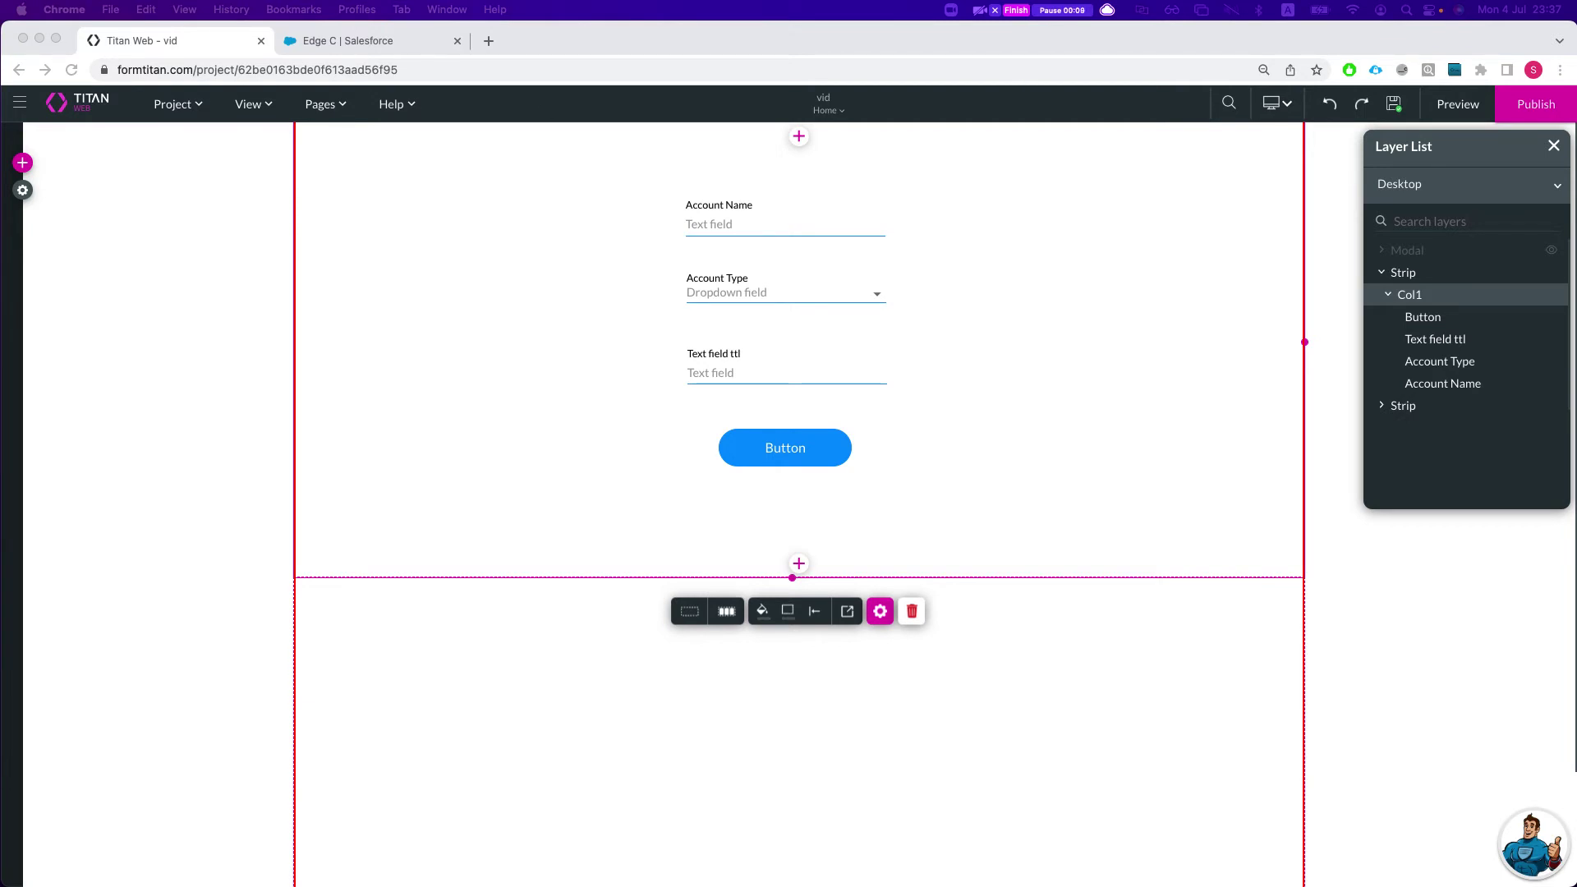
- Switch to the OPP Donkey Network document in Word, enlarge its window and dismiss the table setup without inserting a table
key(super+Tab)
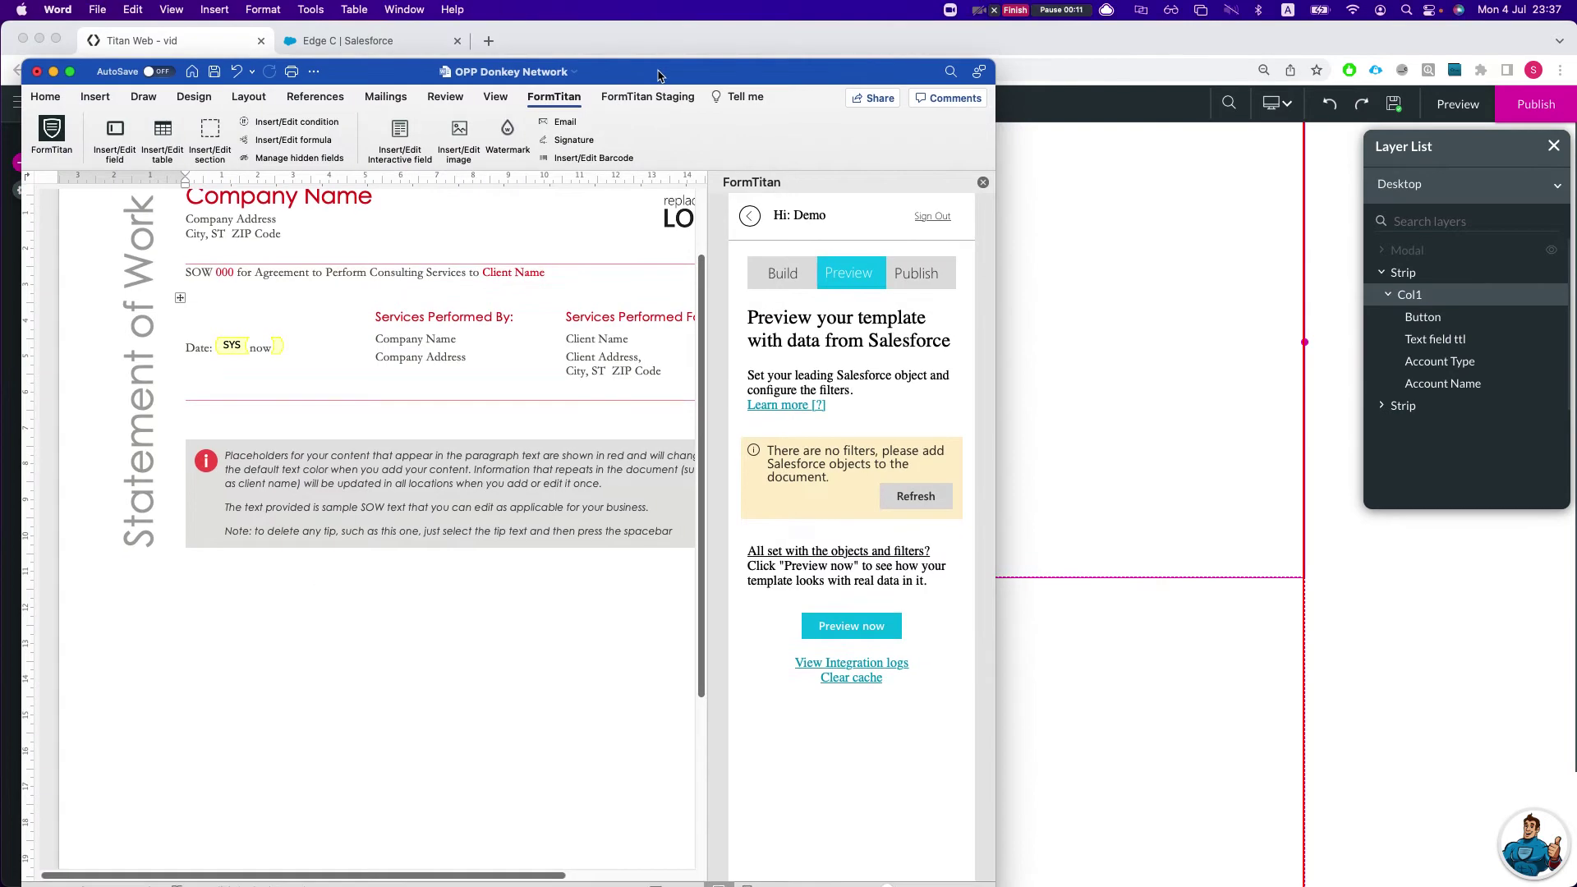
double_click(657, 75)
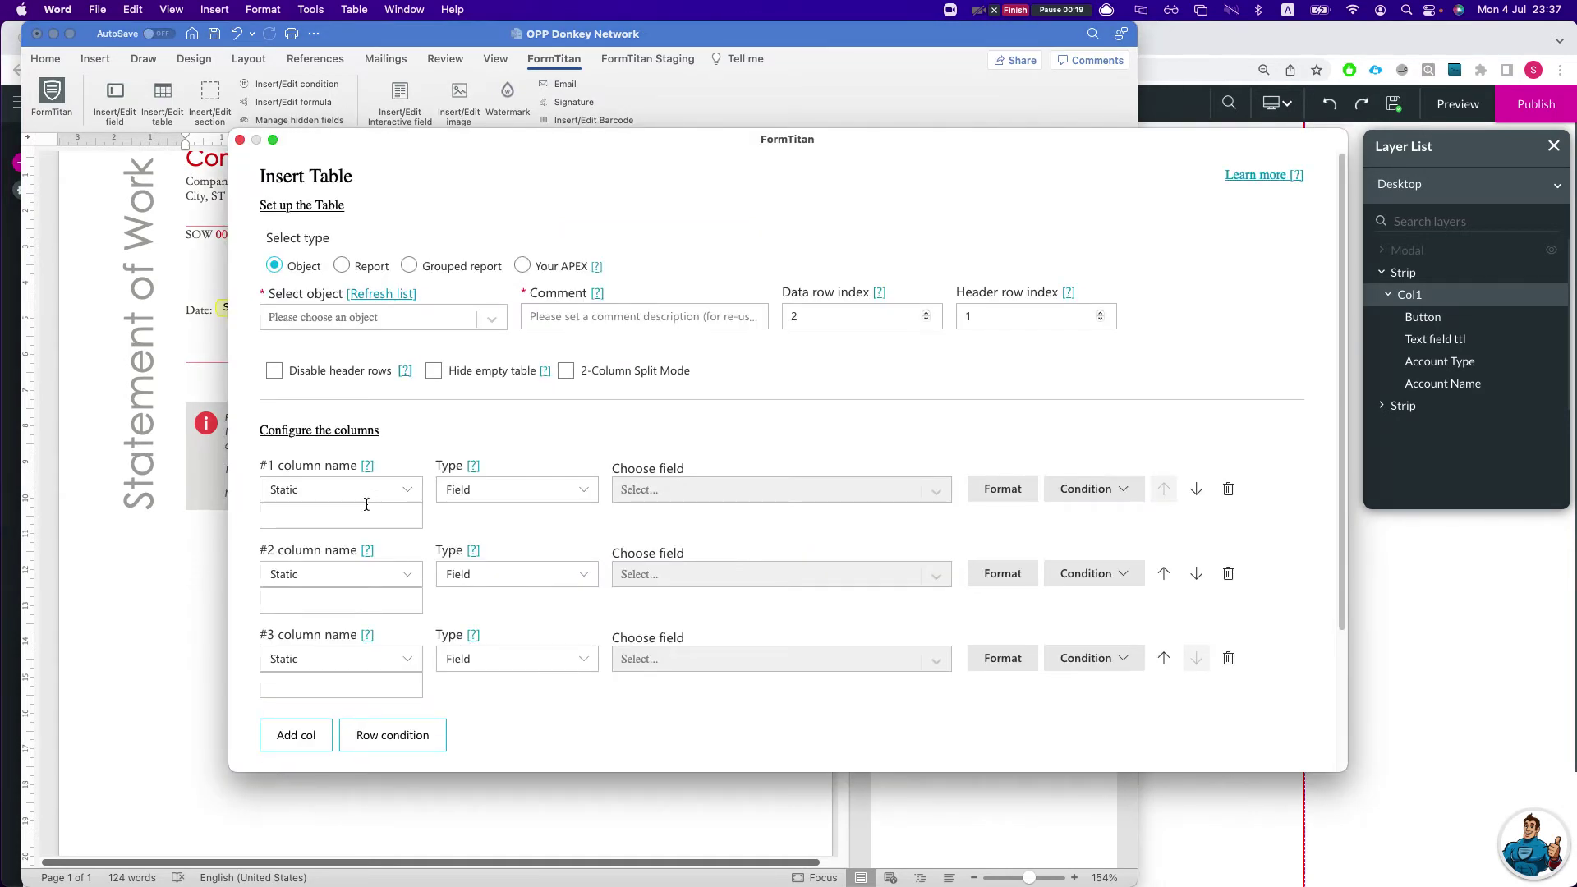
click(404, 317)
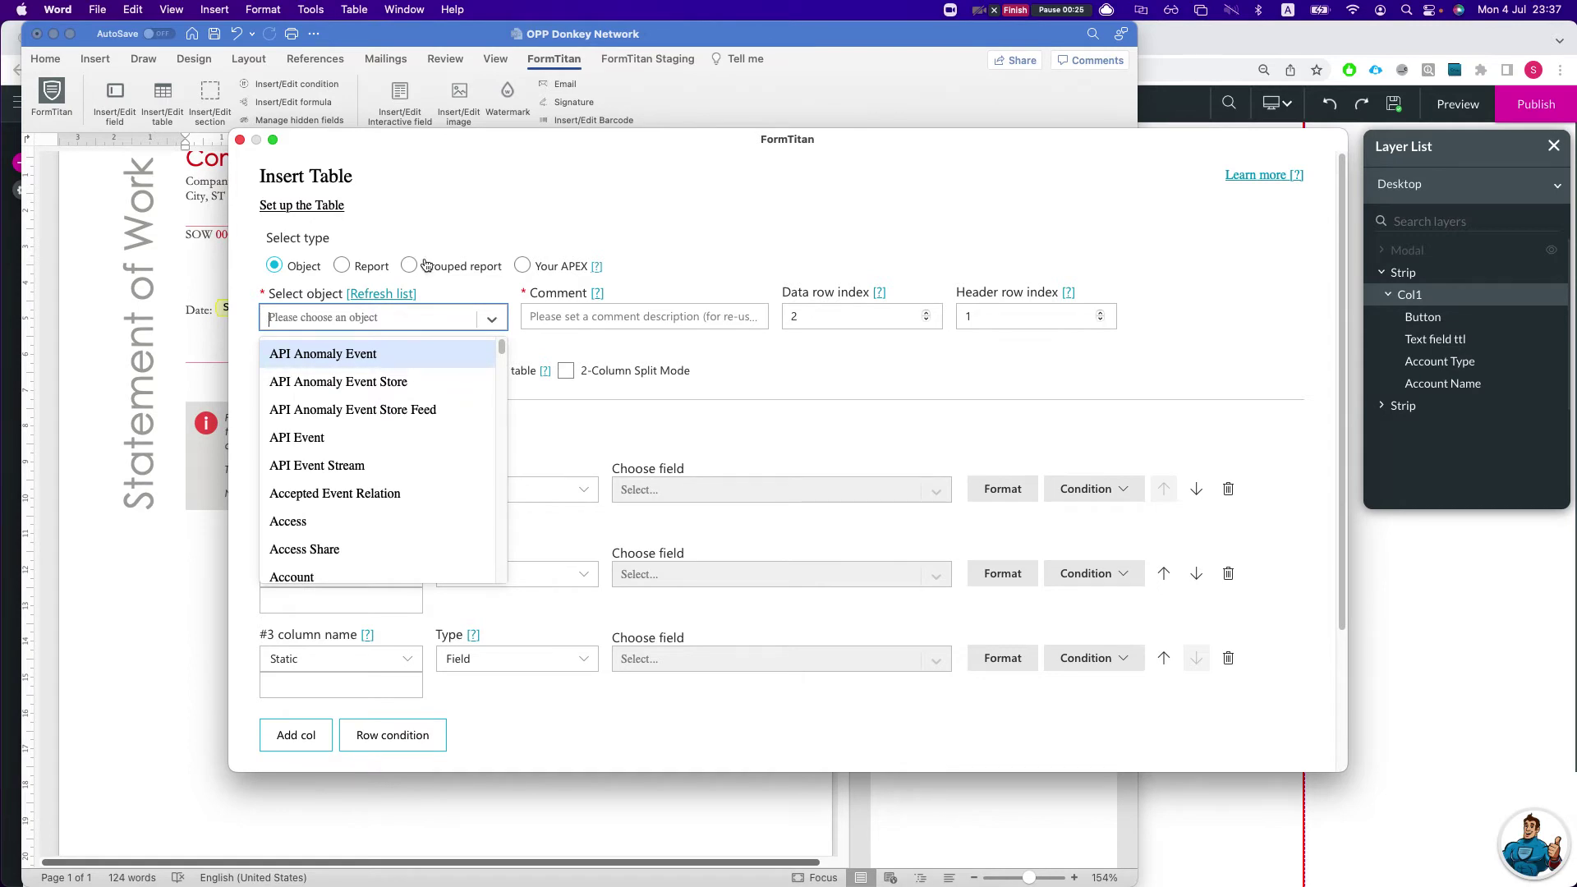
click(240, 140)
- Set up a new Salesforce field that uses the Account object and its Account Name field
click(99, 95)
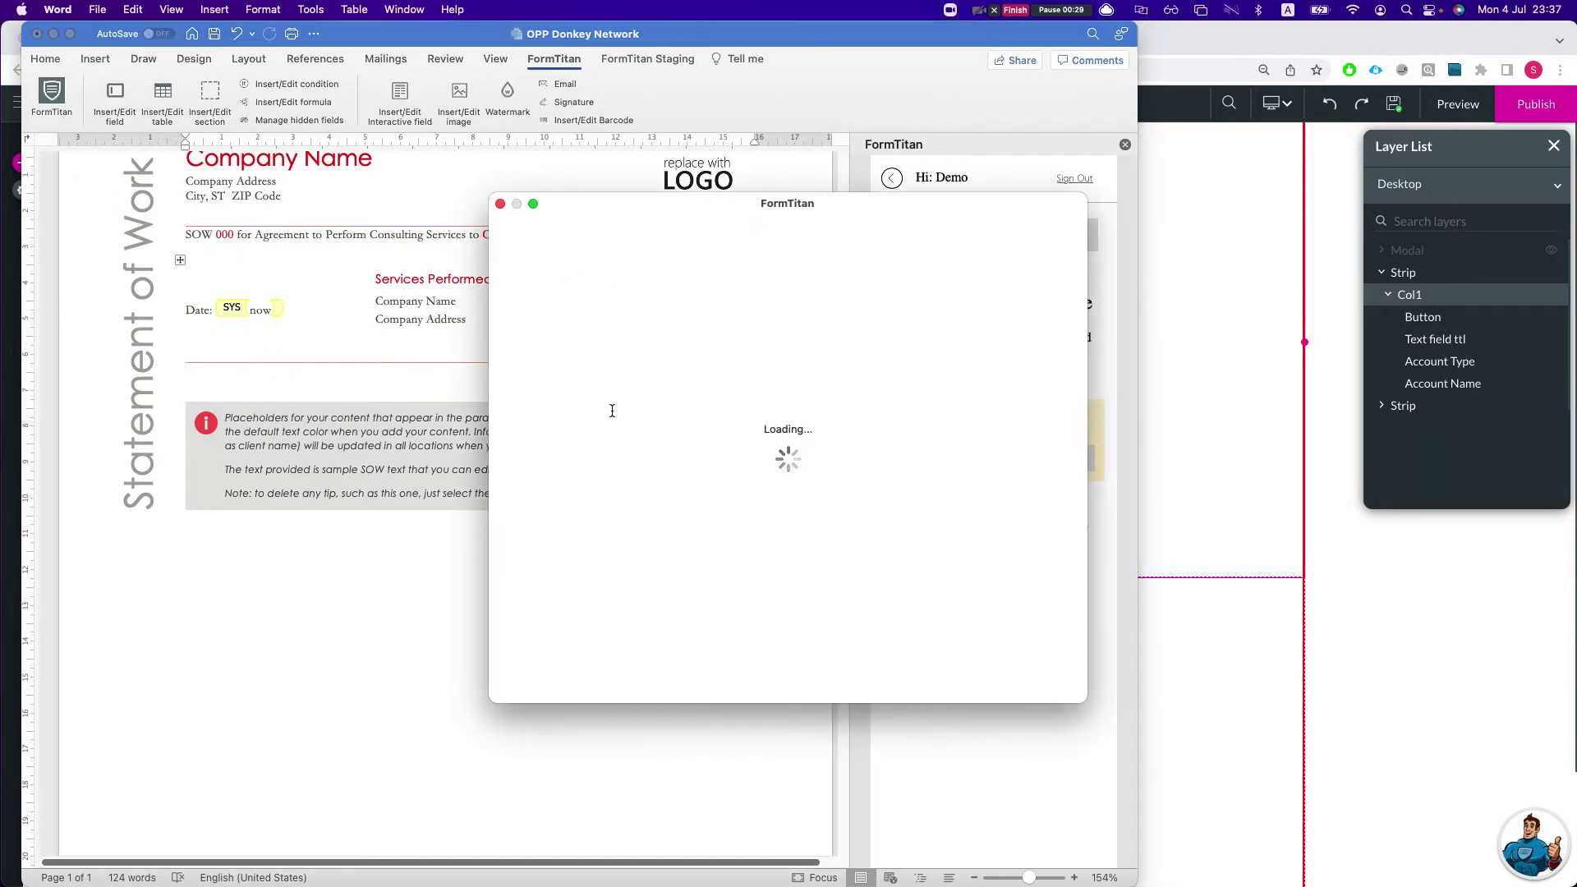
click(598, 340)
text(acc)
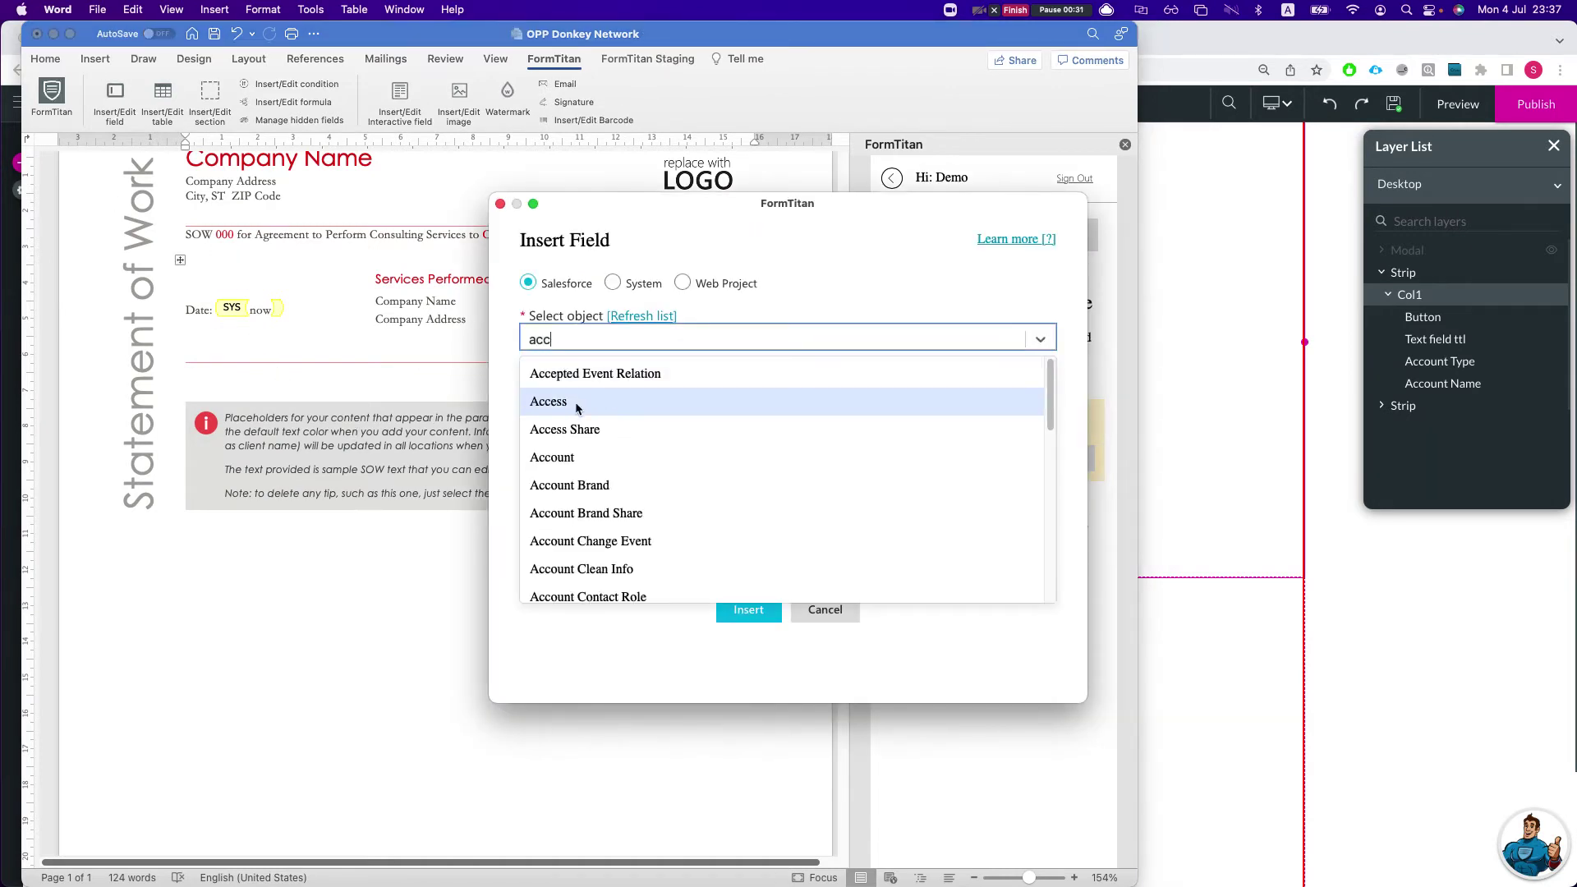
click(545, 458)
click(570, 489)
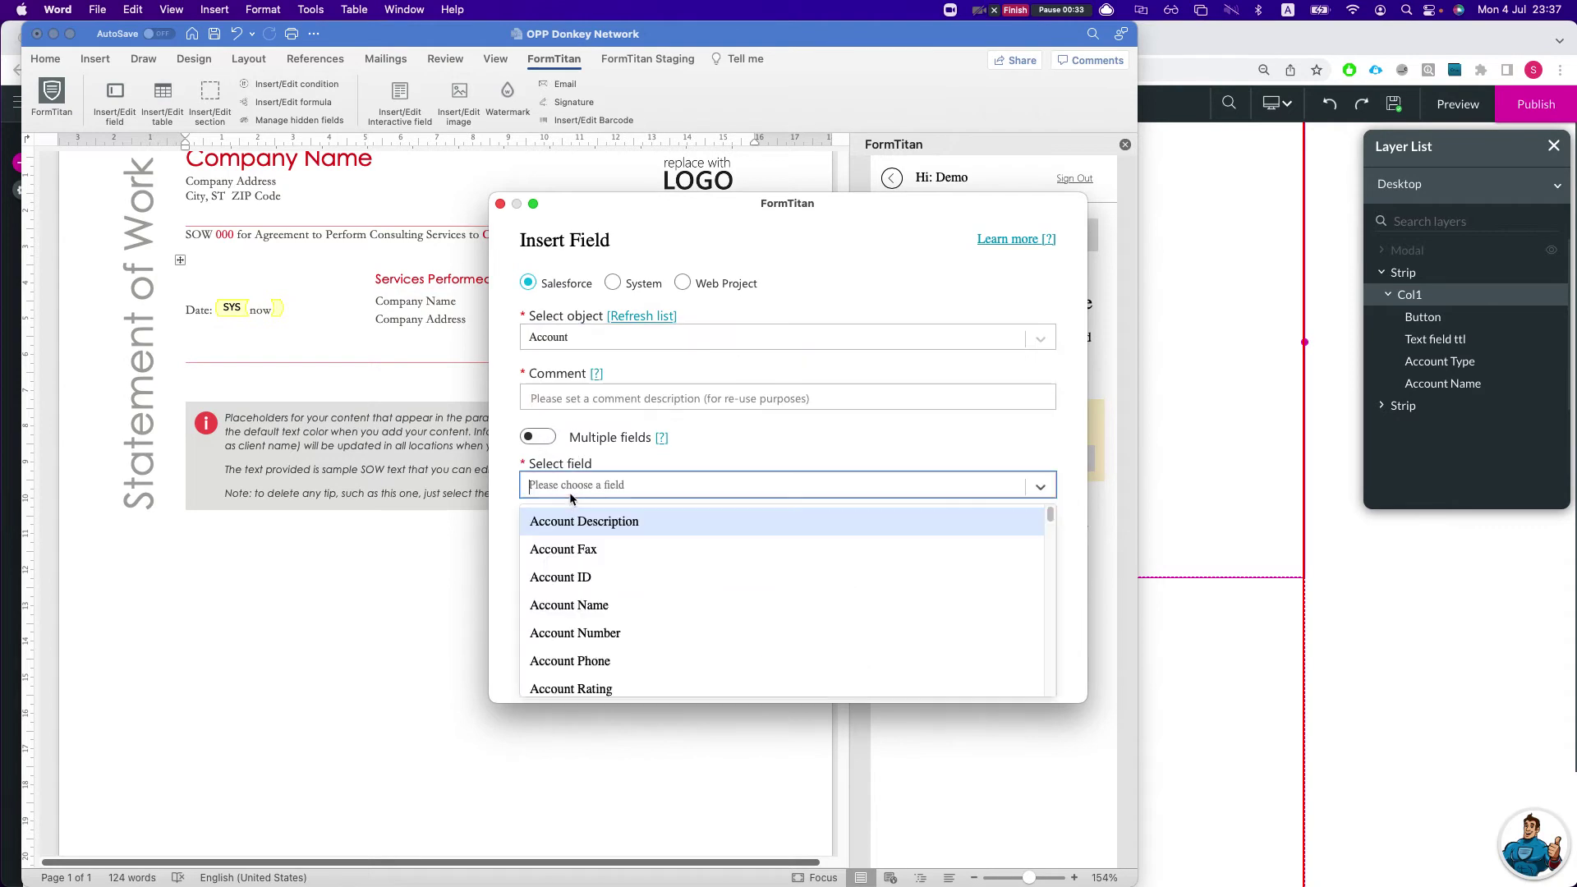
text(name)
key(Return)
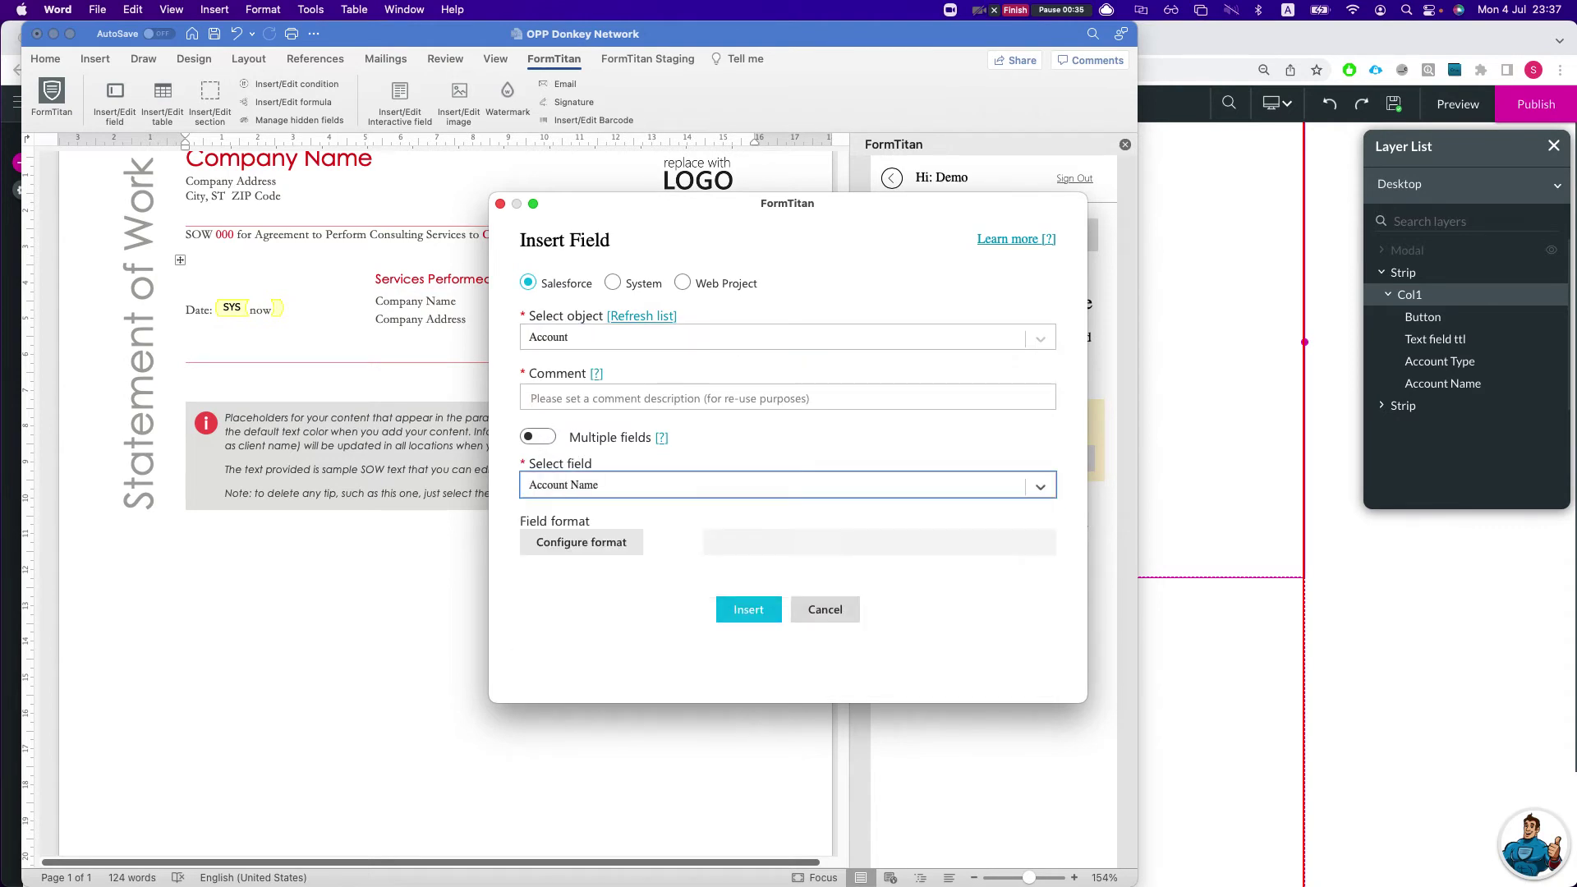
- Give the field the comment "account Data" and insert it into the document
click(562, 403)
text(accp)
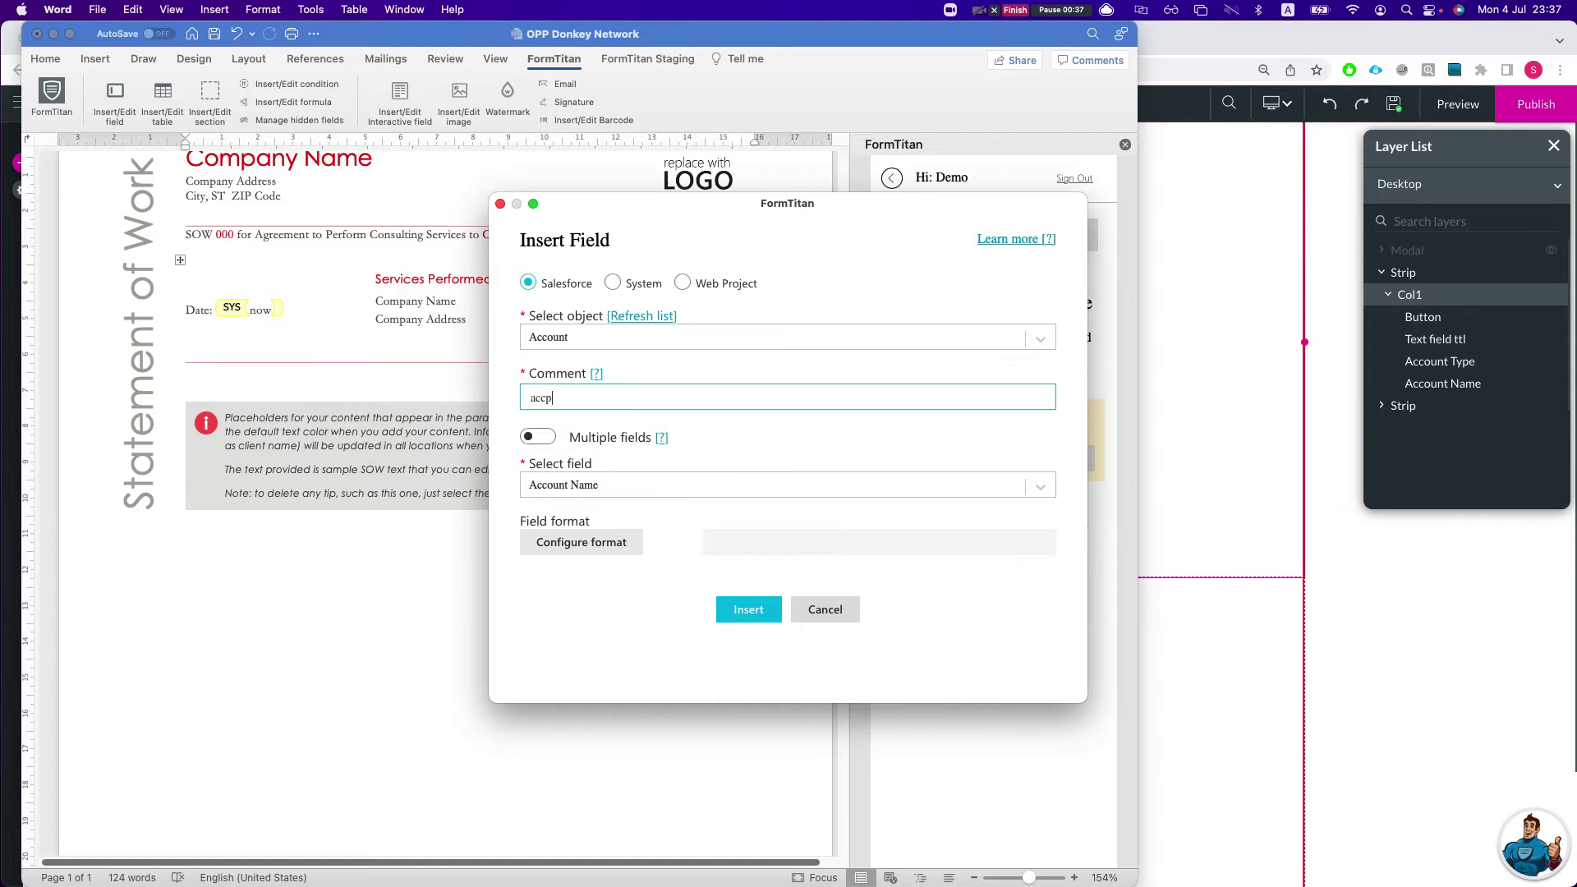
text(unt Data)
click(740, 610)
- Add the label "Account Name:" in front of the inserted field and start a new line below it
scroll(397, 554, down, 5)
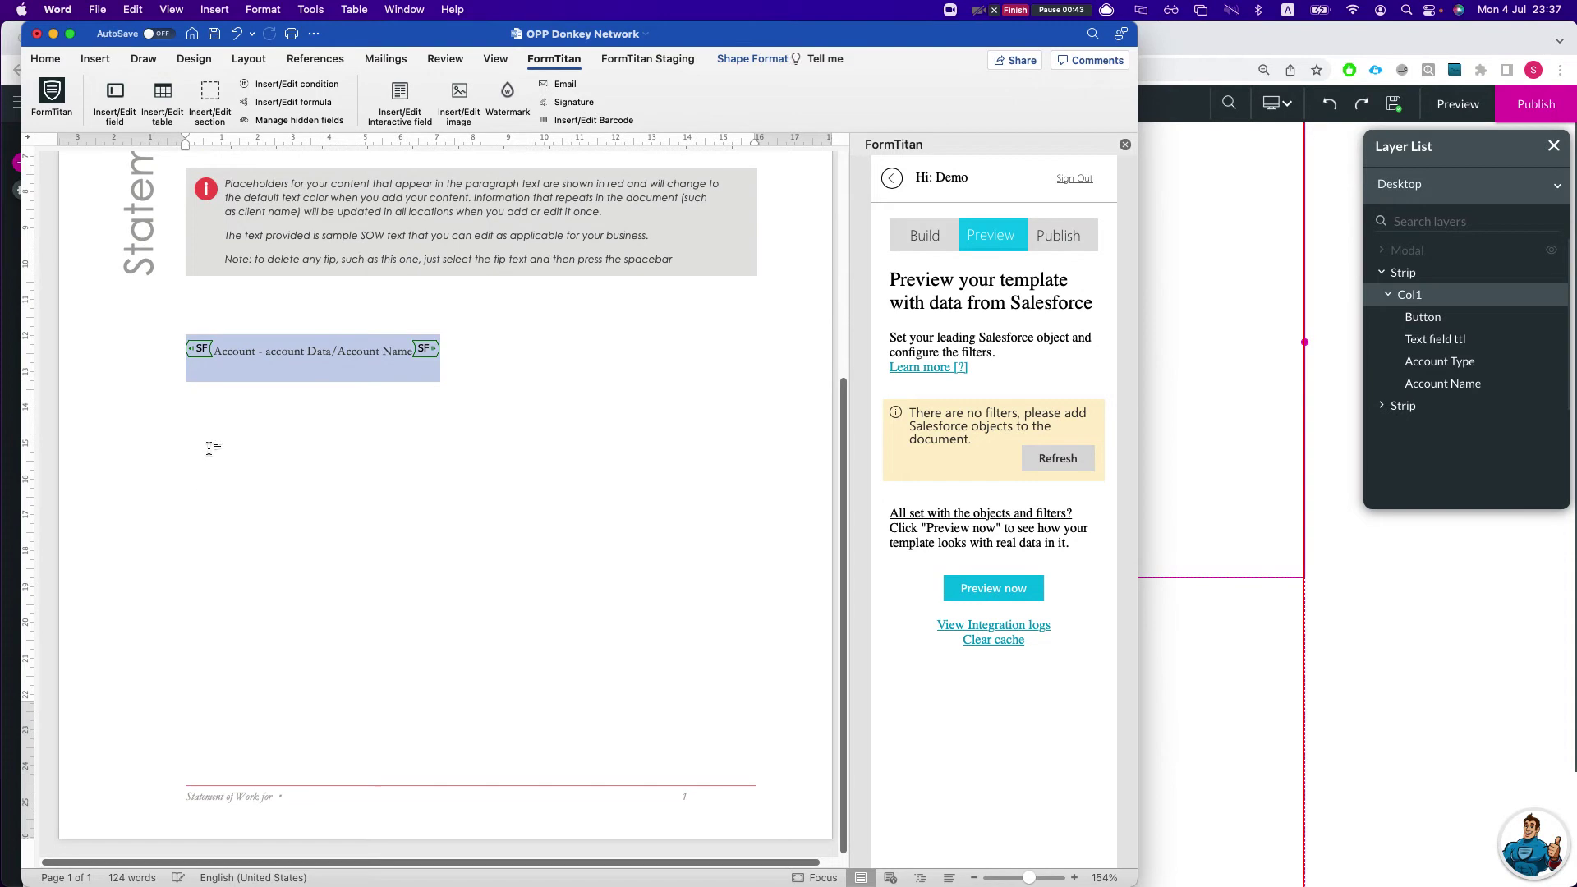
click(182, 349)
text(Account )
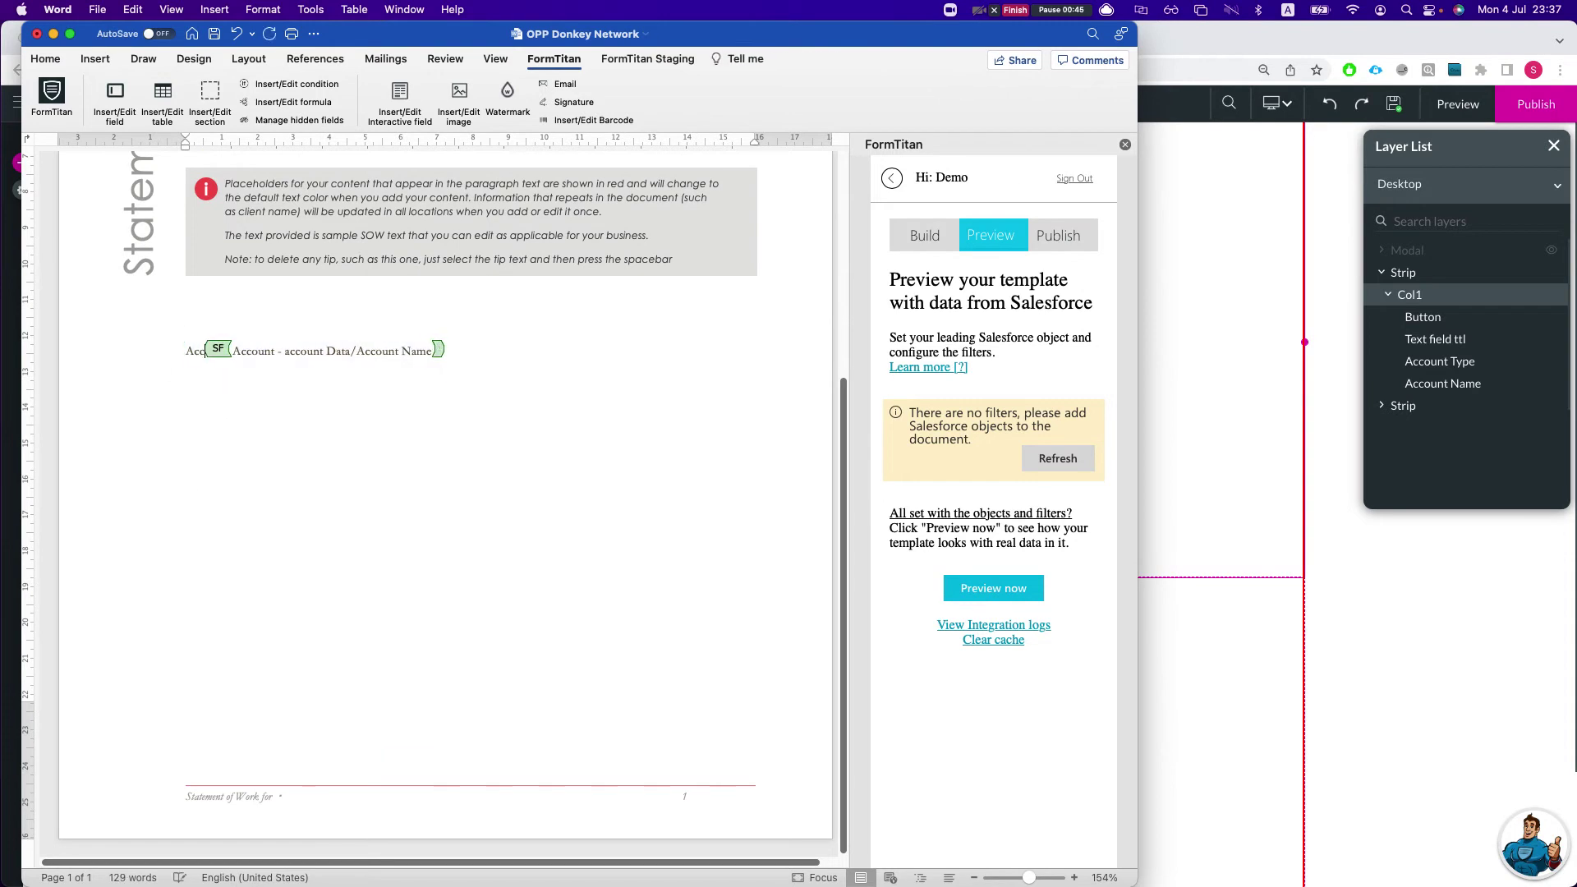
text(Name:)
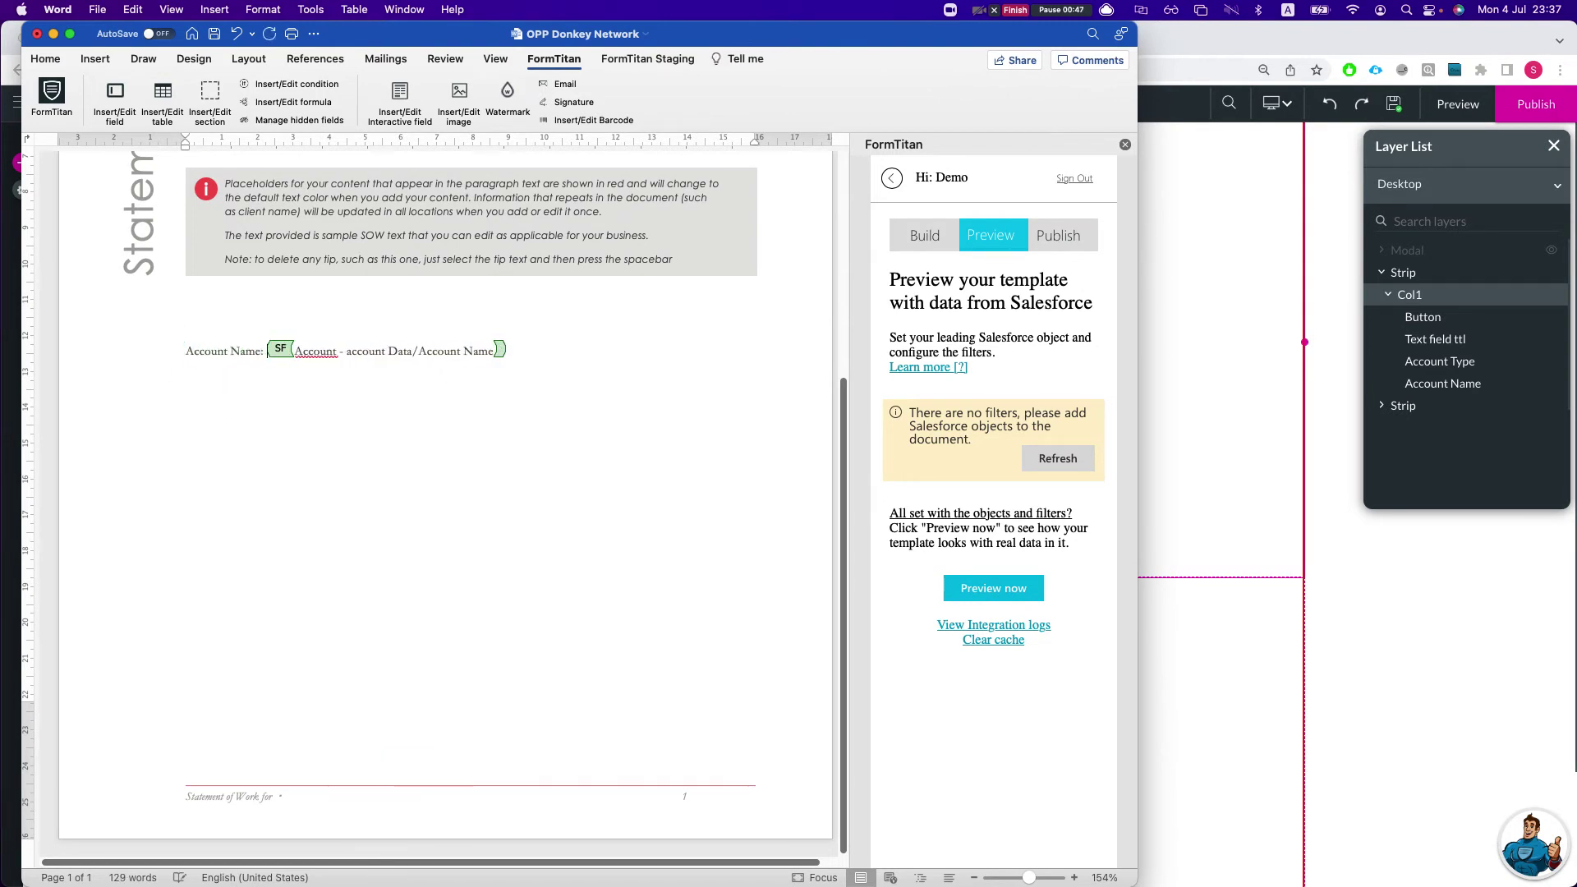
click(563, 354)
key(Return)
- Set up a new object table based on Opportunity with the comment "Opp-table"
scroll(459, 518, up, 3)
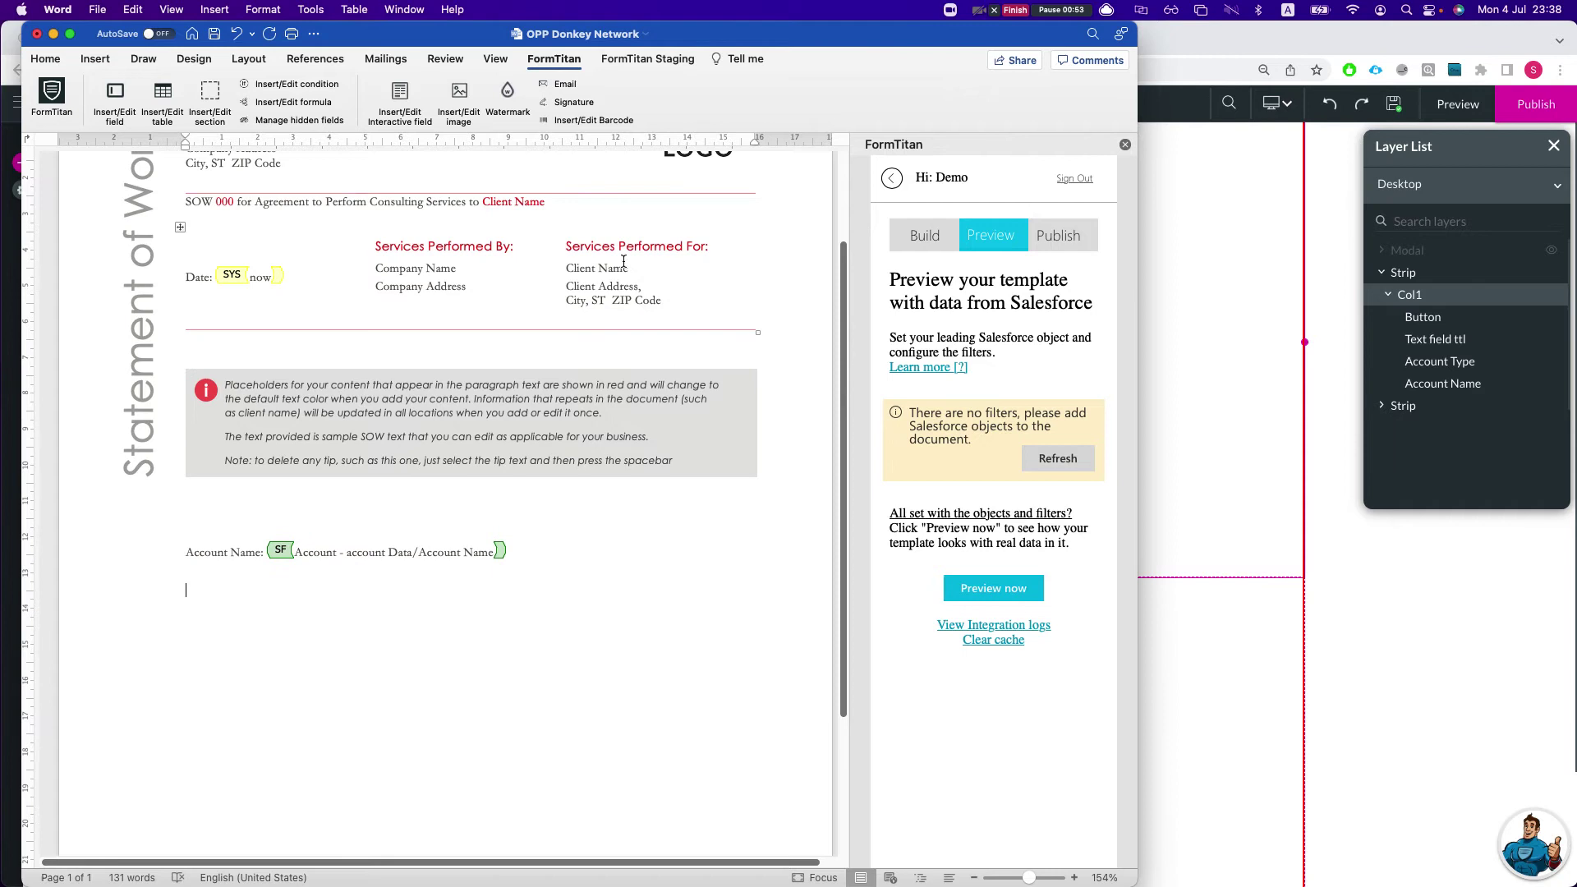
scroll(474, 402, down, 1)
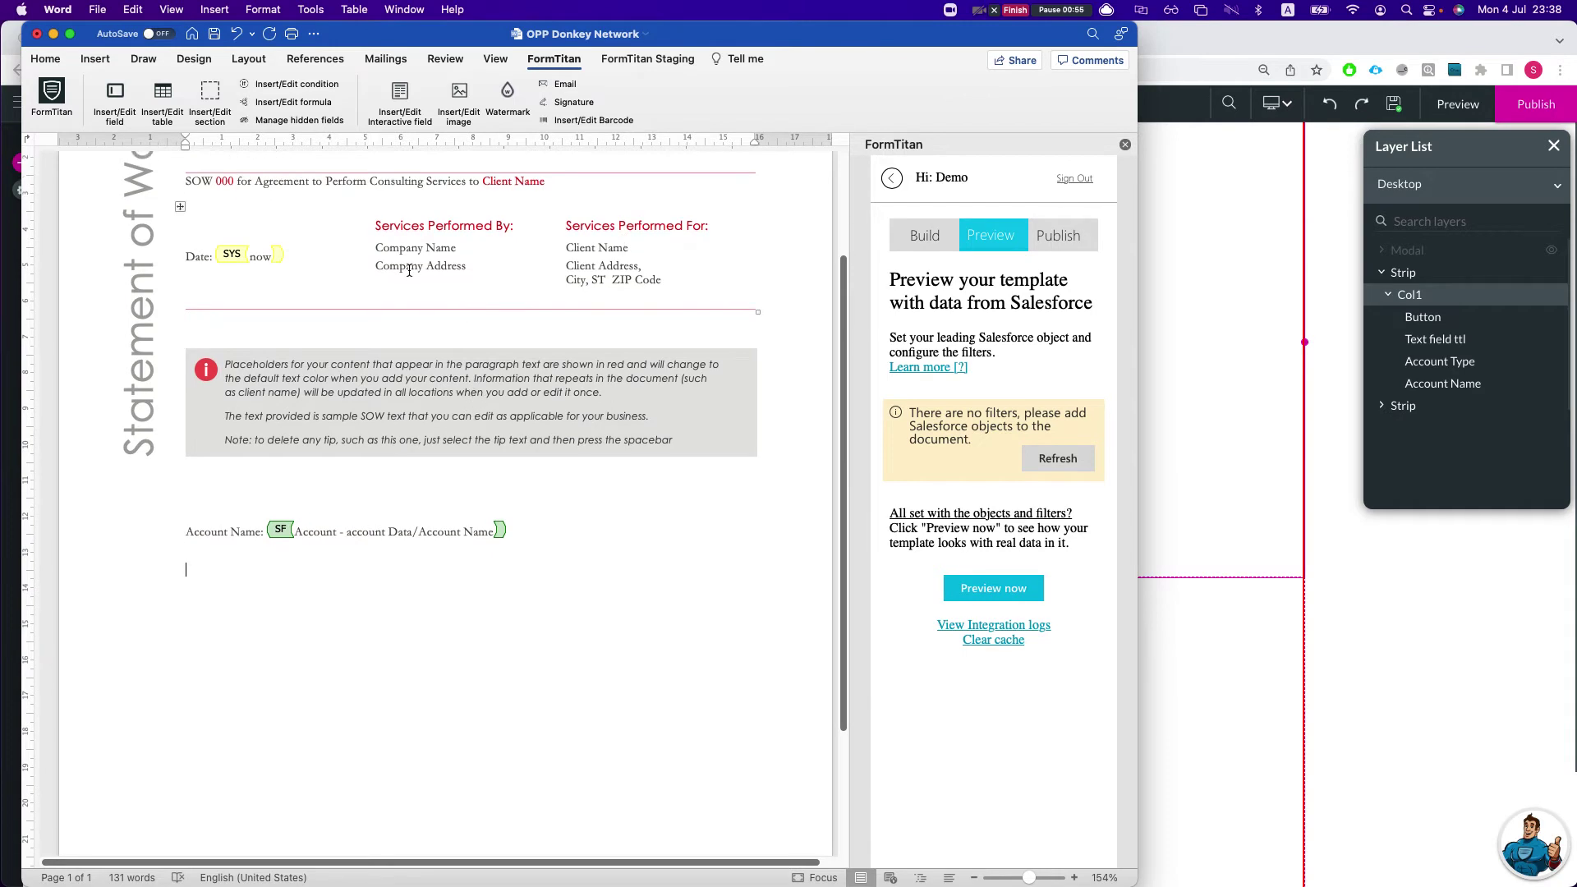
click(162, 92)
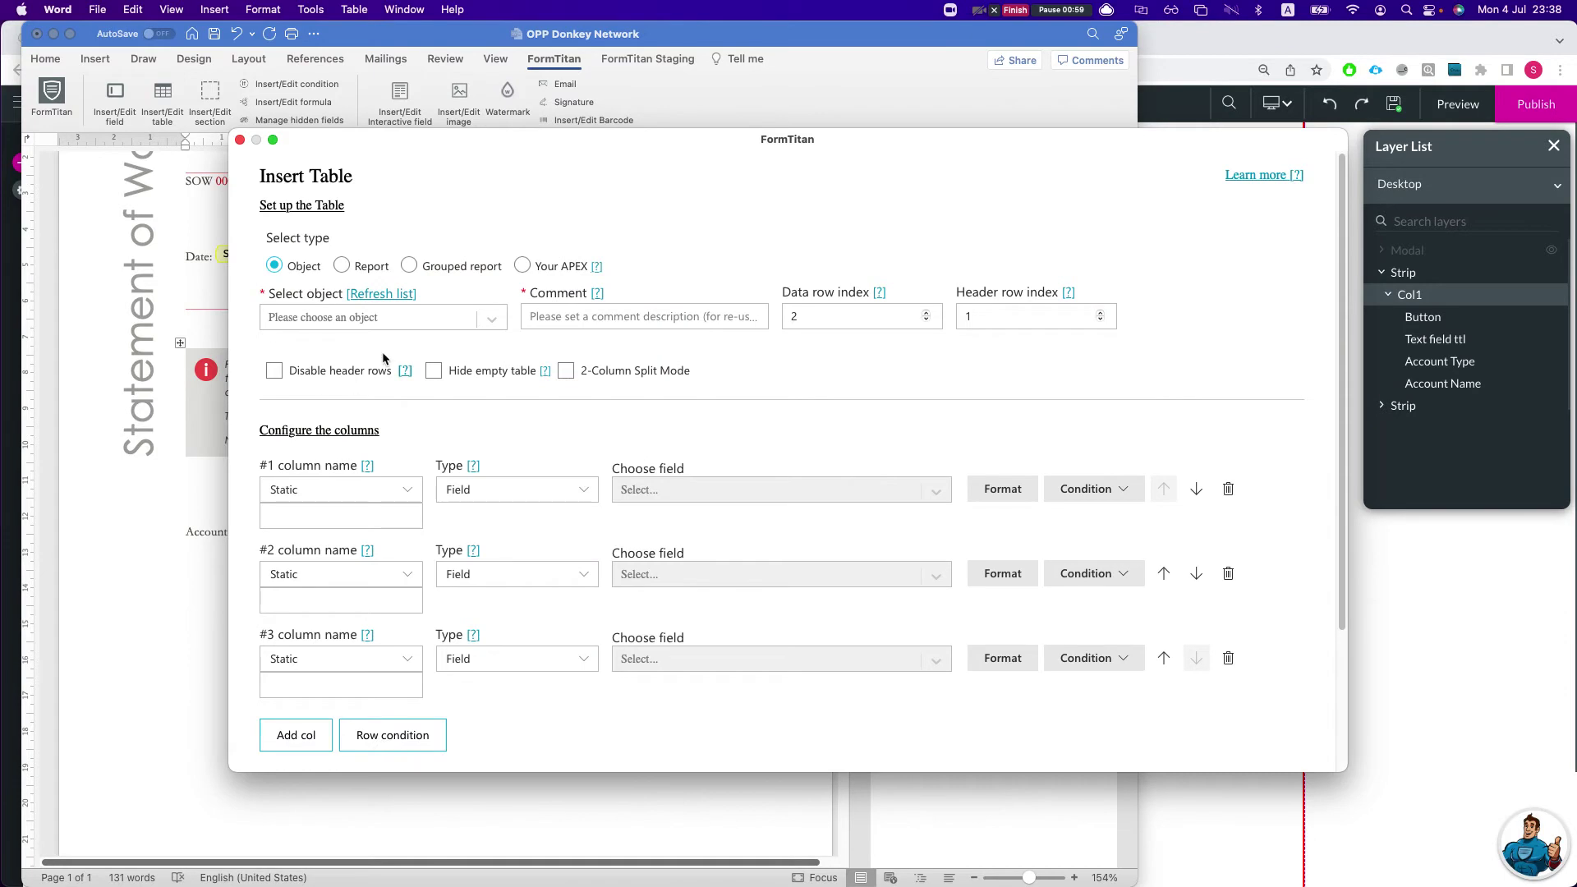
scroll(353, 410, down, 3)
click(406, 222)
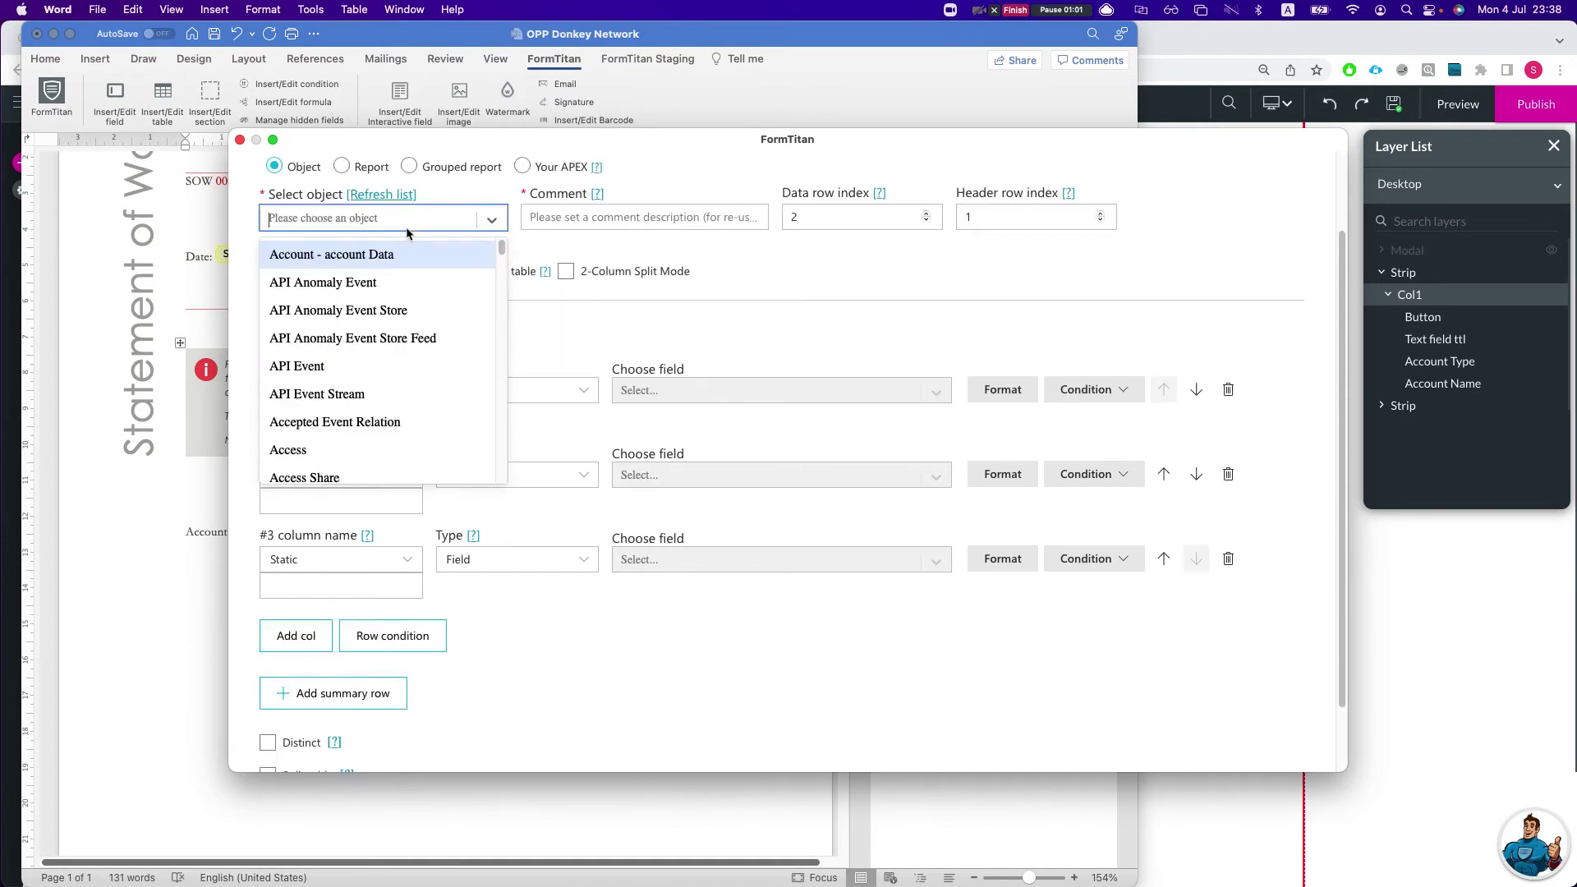
text(oppor)
key(Return)
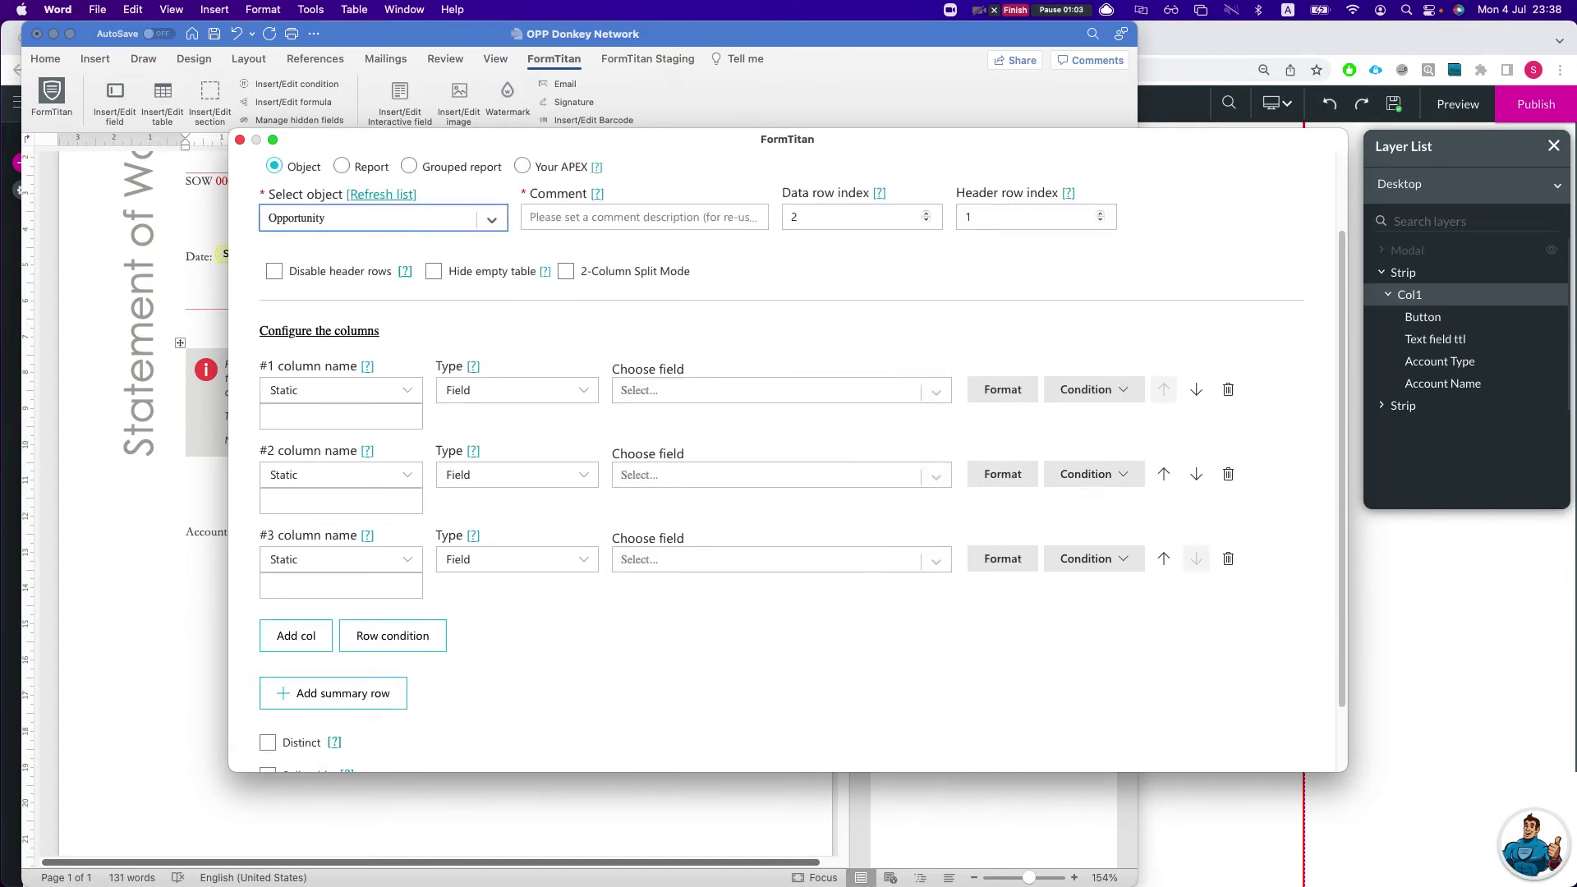
click(555, 214)
text(Opp-d)
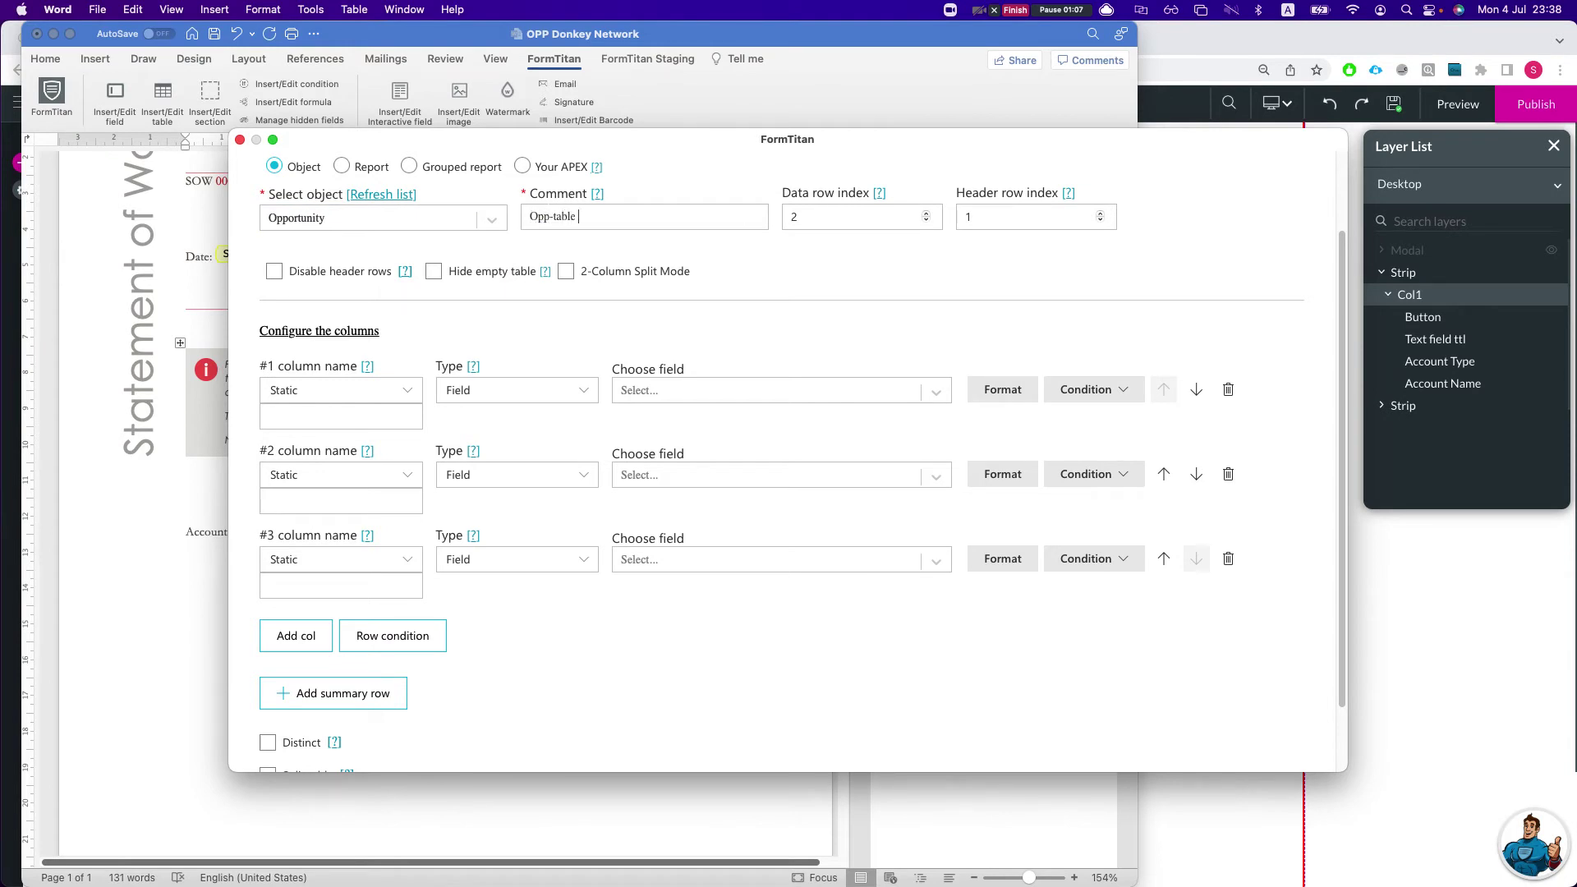
- Assign the Name field to the first column of the Opportunity table
click(661, 388)
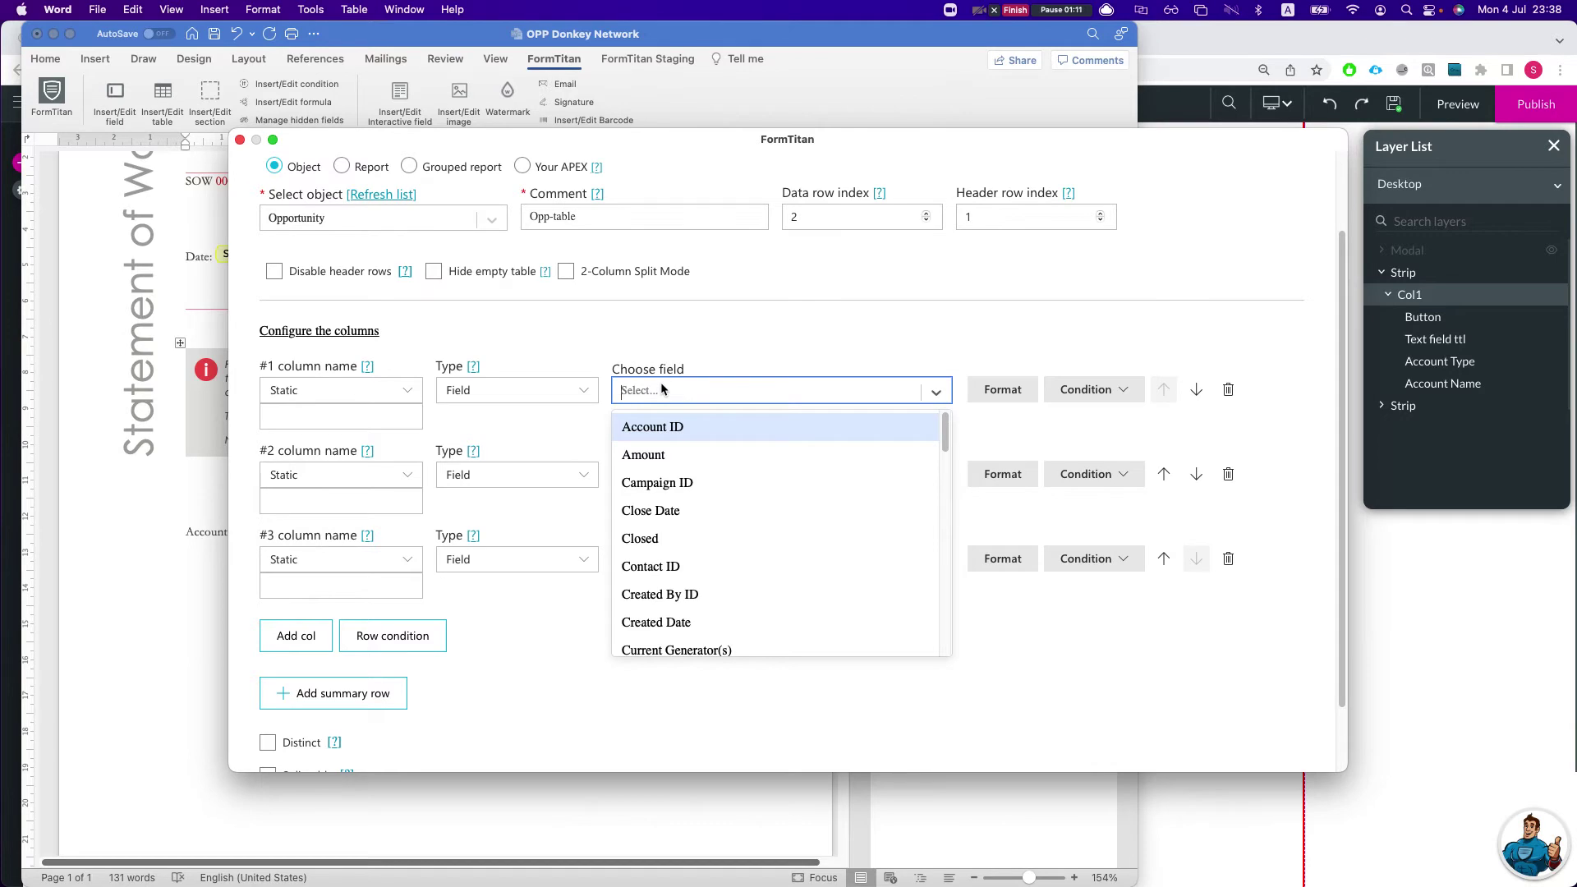
text(proba)
key(ctrl+a)
text(name)
key(BackSpace)
key(BackSpace)
key(BackSpace)
key(BackSpace)
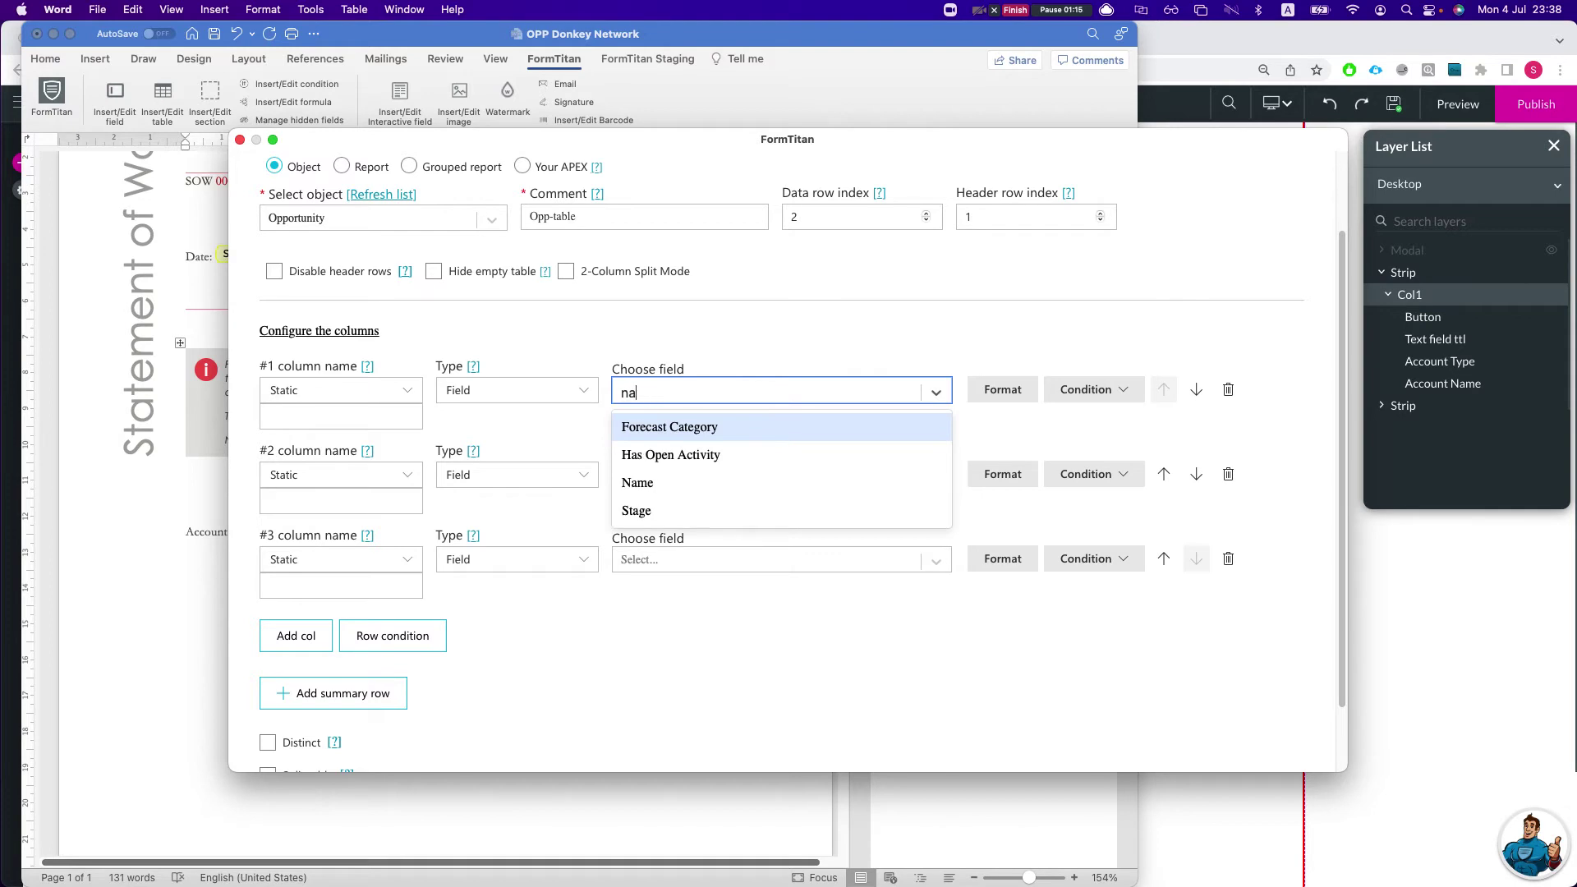
text(name)
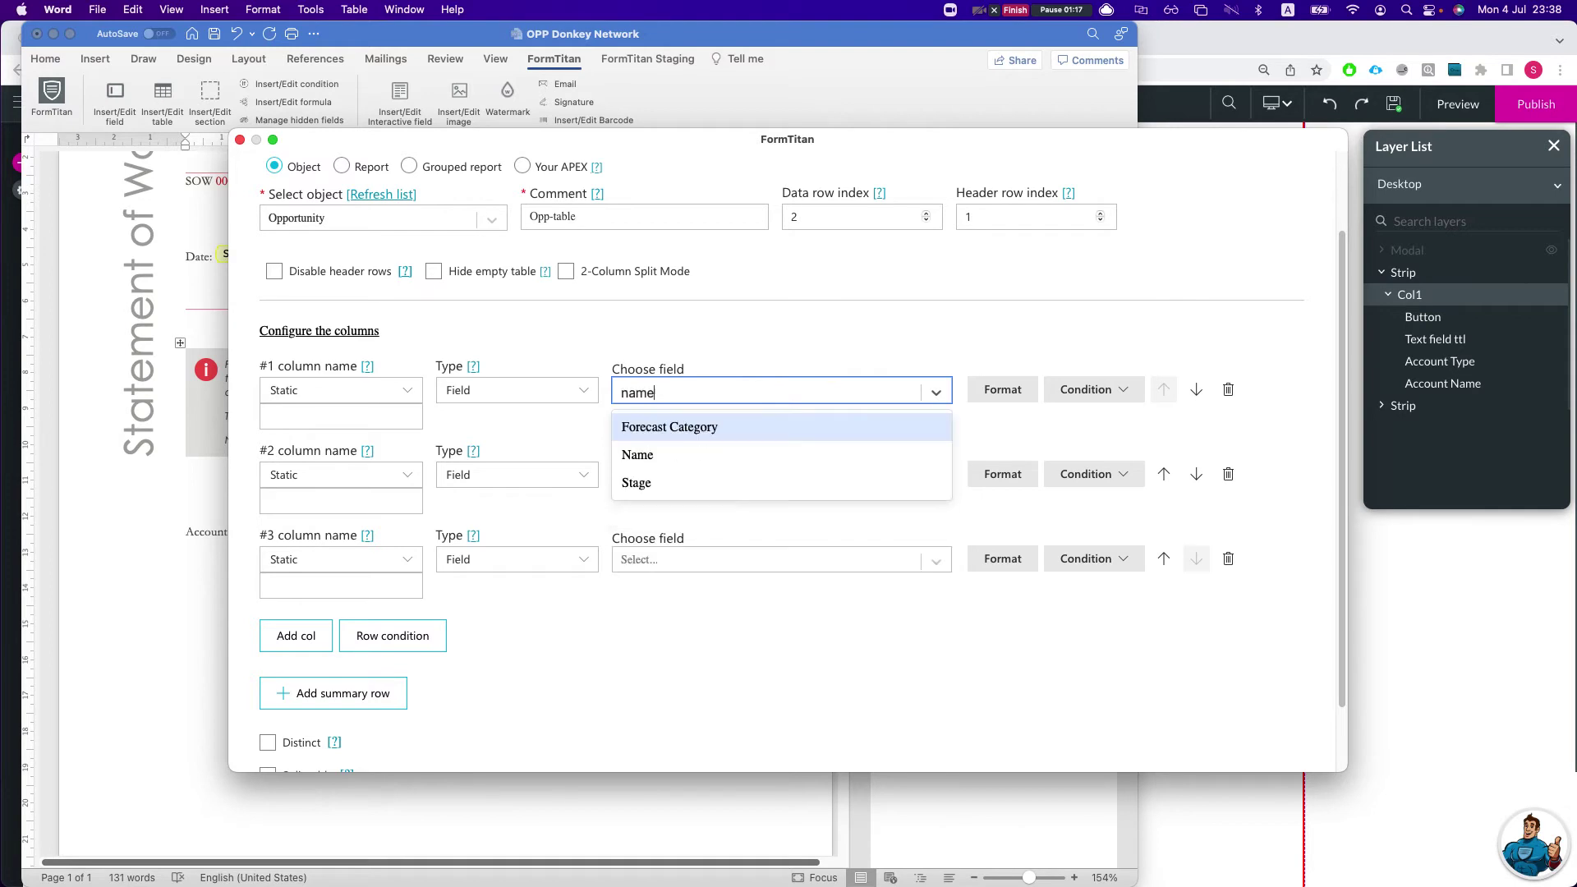
key(Down)
key(Return)
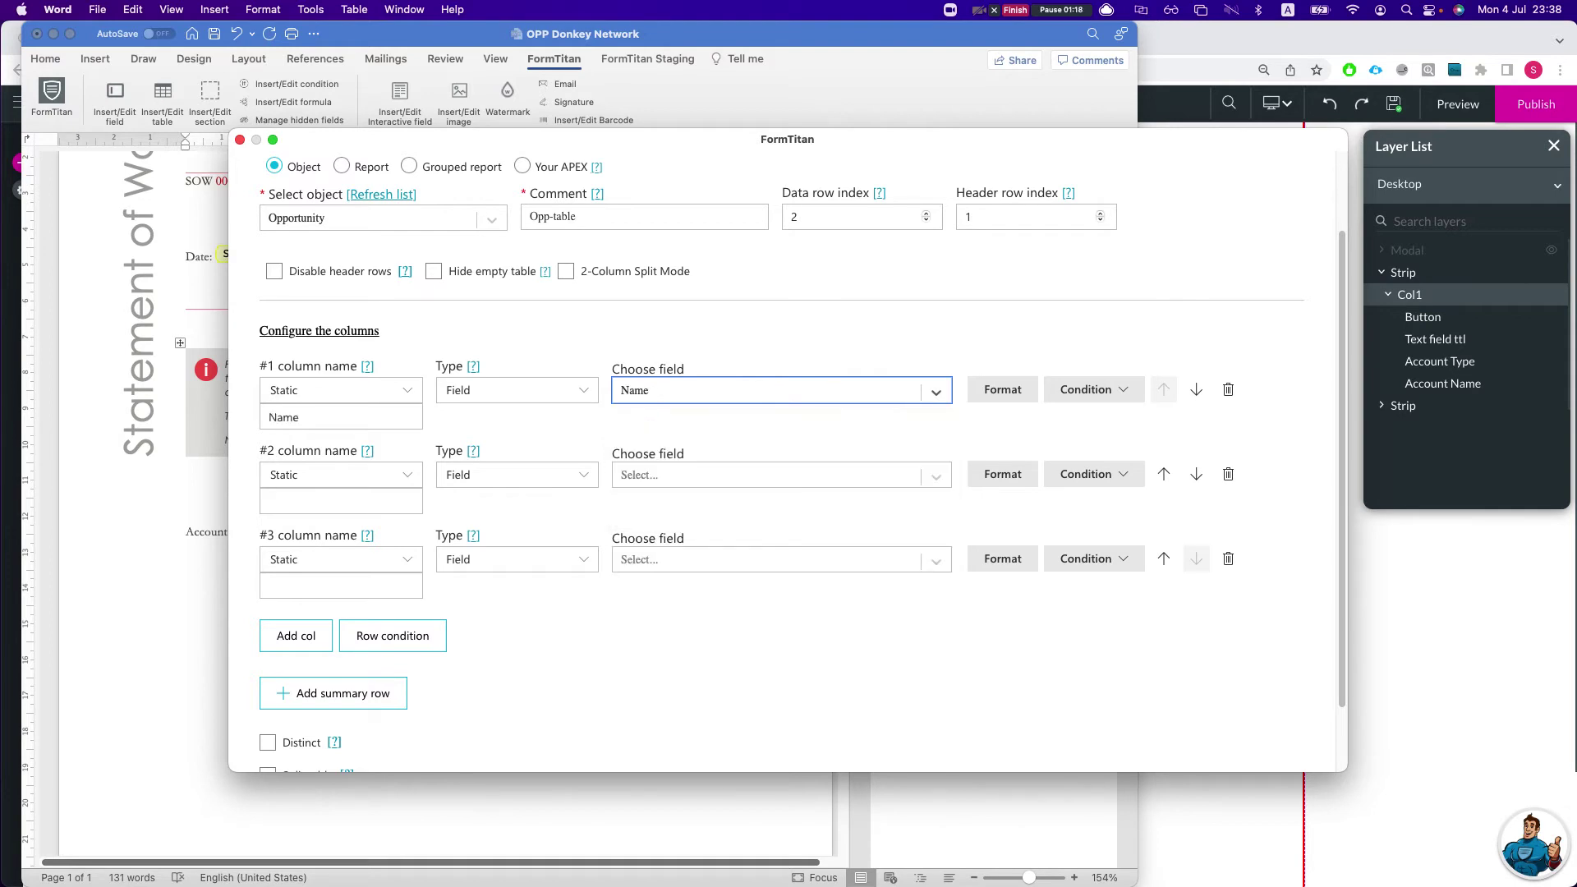
- Assign the Stage field to the second column of the Opportunity table
click(749, 482)
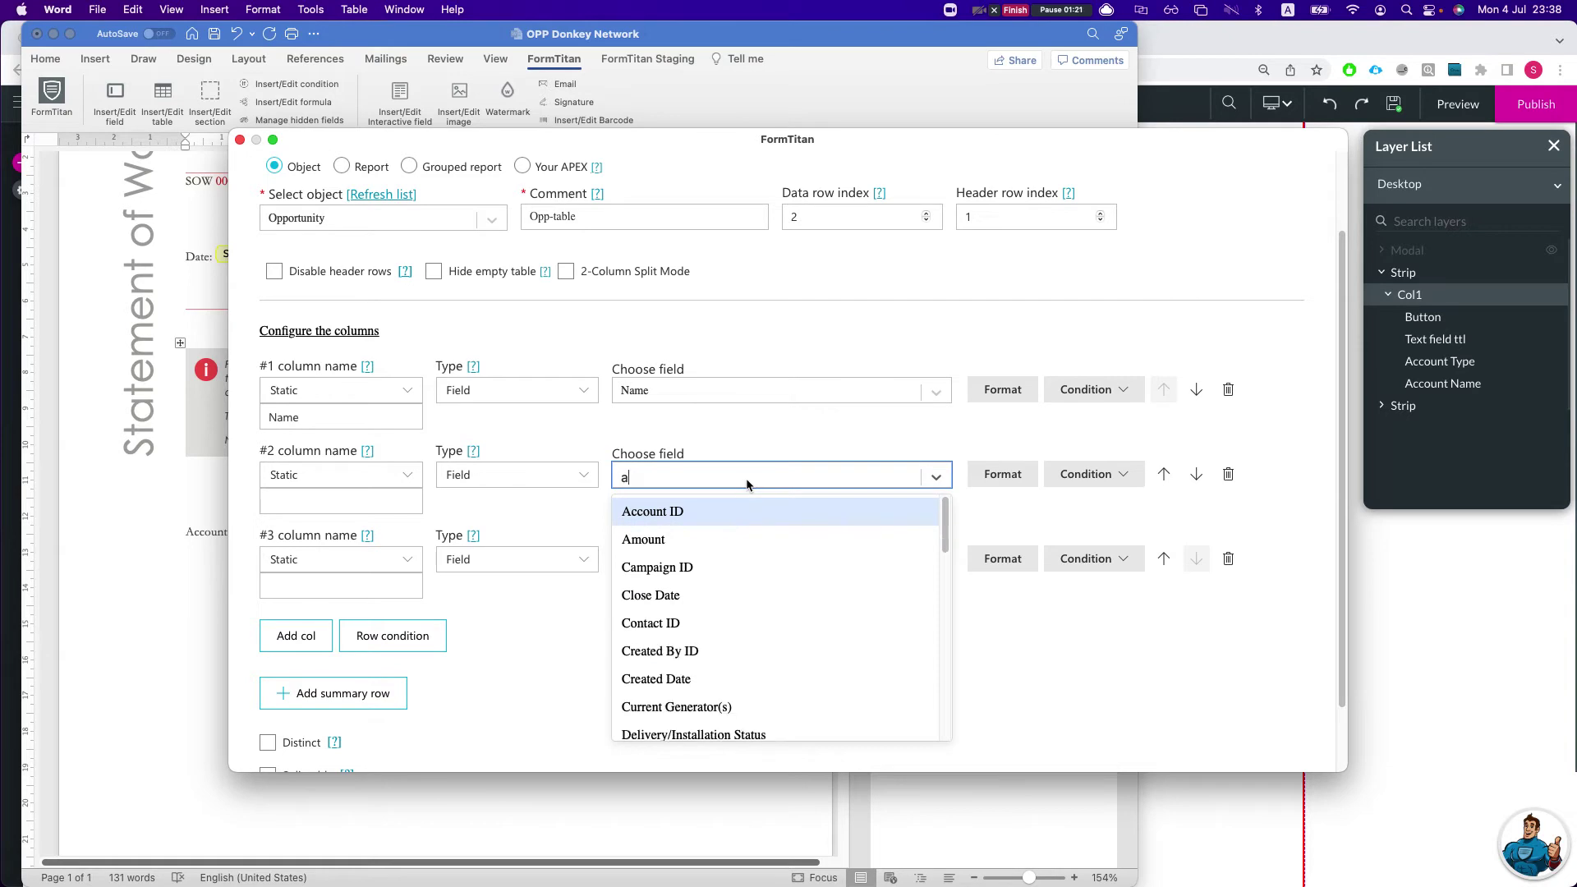
key(Down)
key(Down)
key(Down)
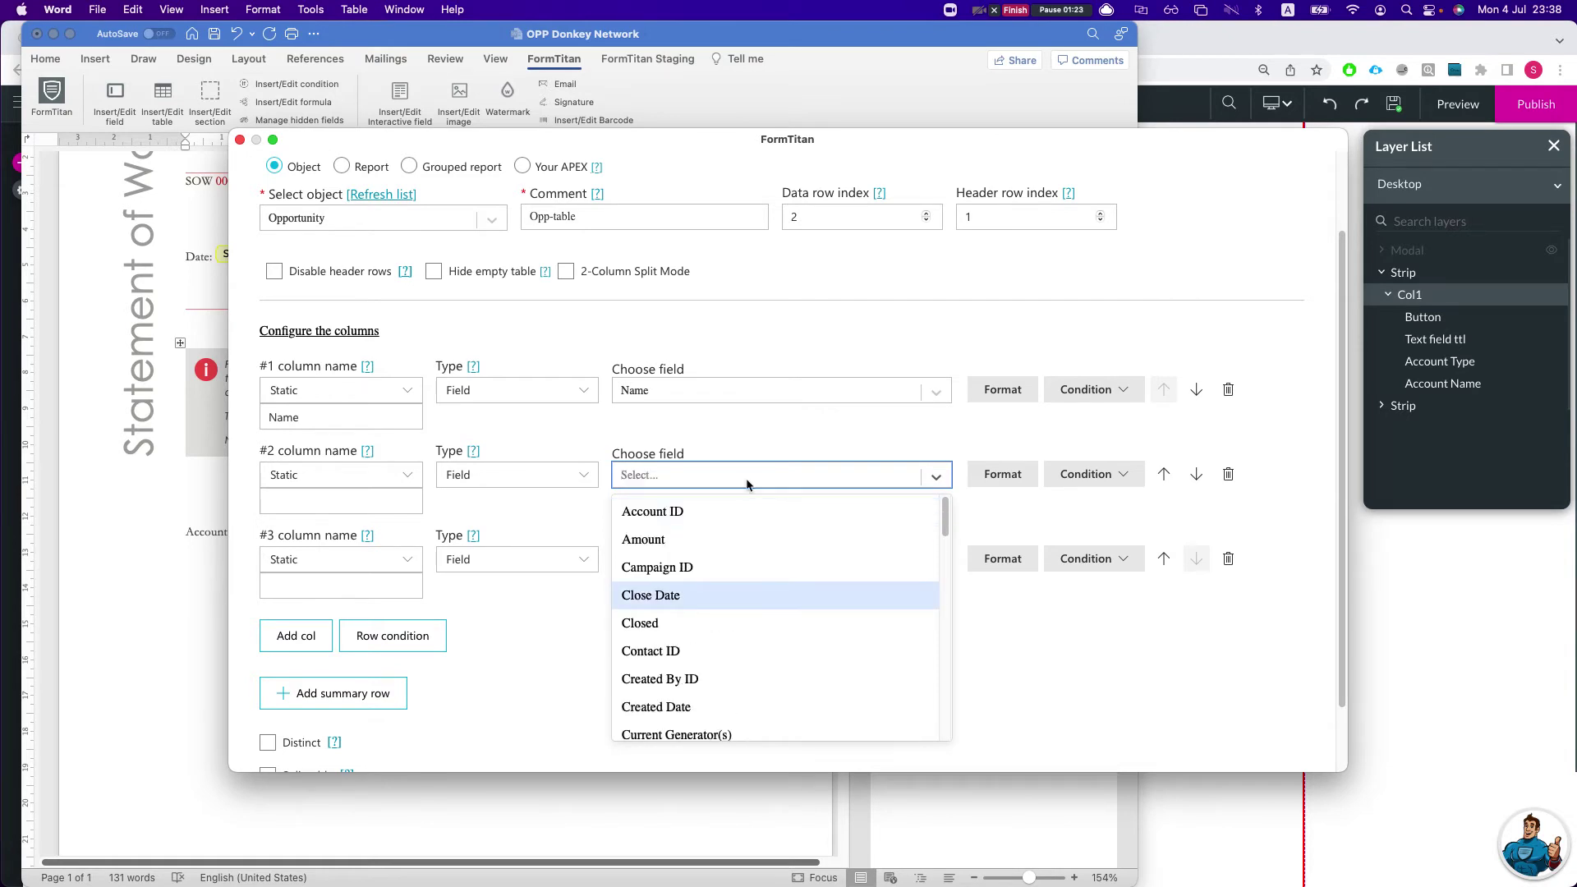
text(sta)
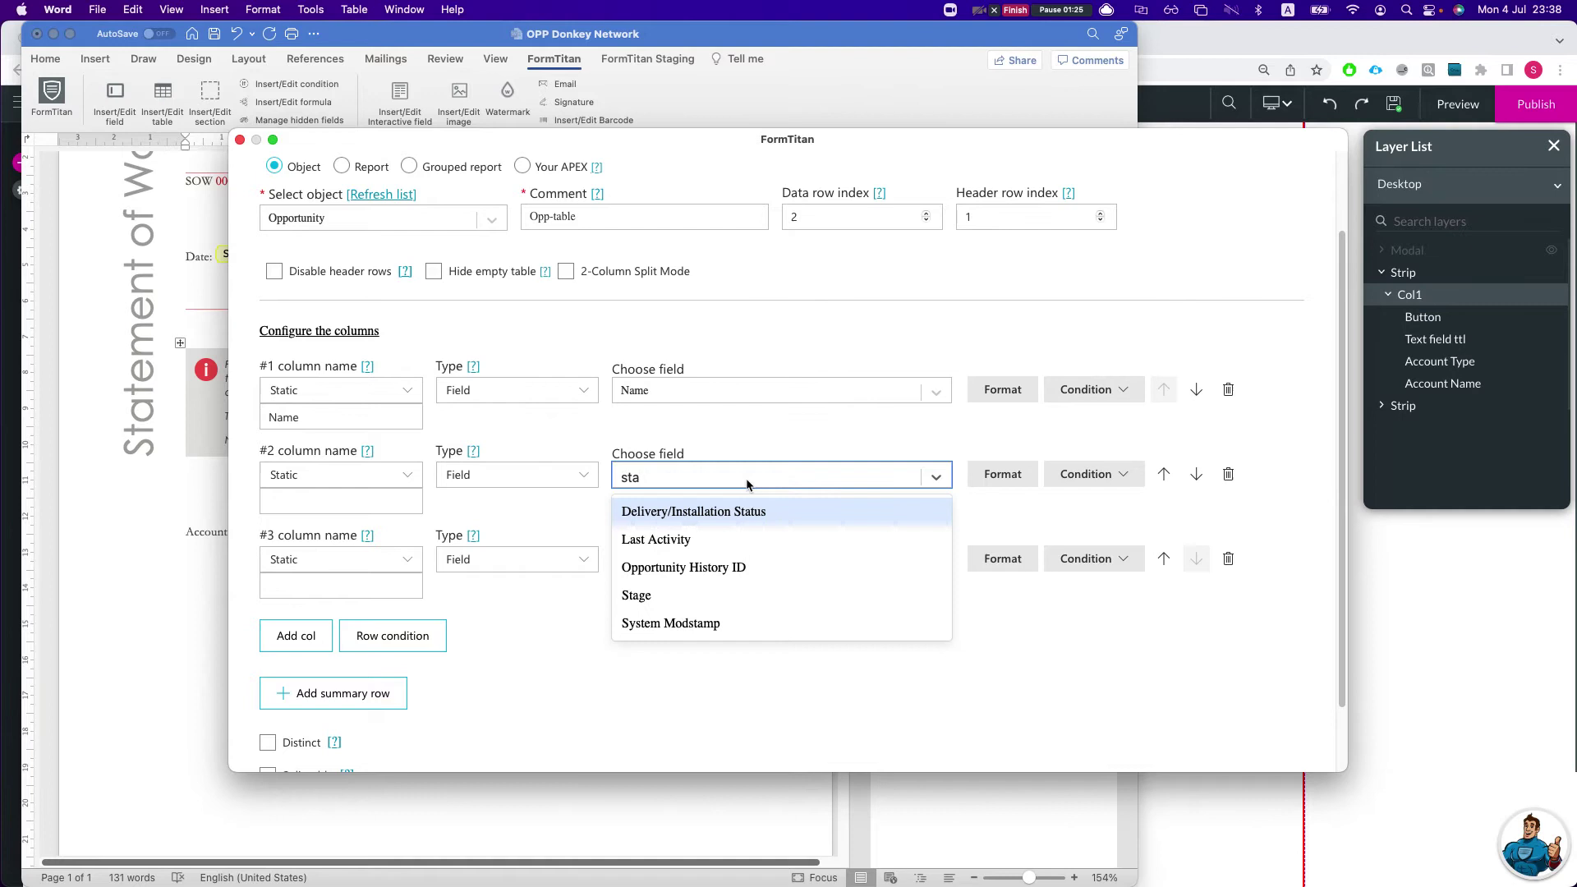
key(Down)
key(Down)
key(Down)
key(Return)
- Assign the Close Date field to the third column and insert the Opportunity table into the document
click(713, 568)
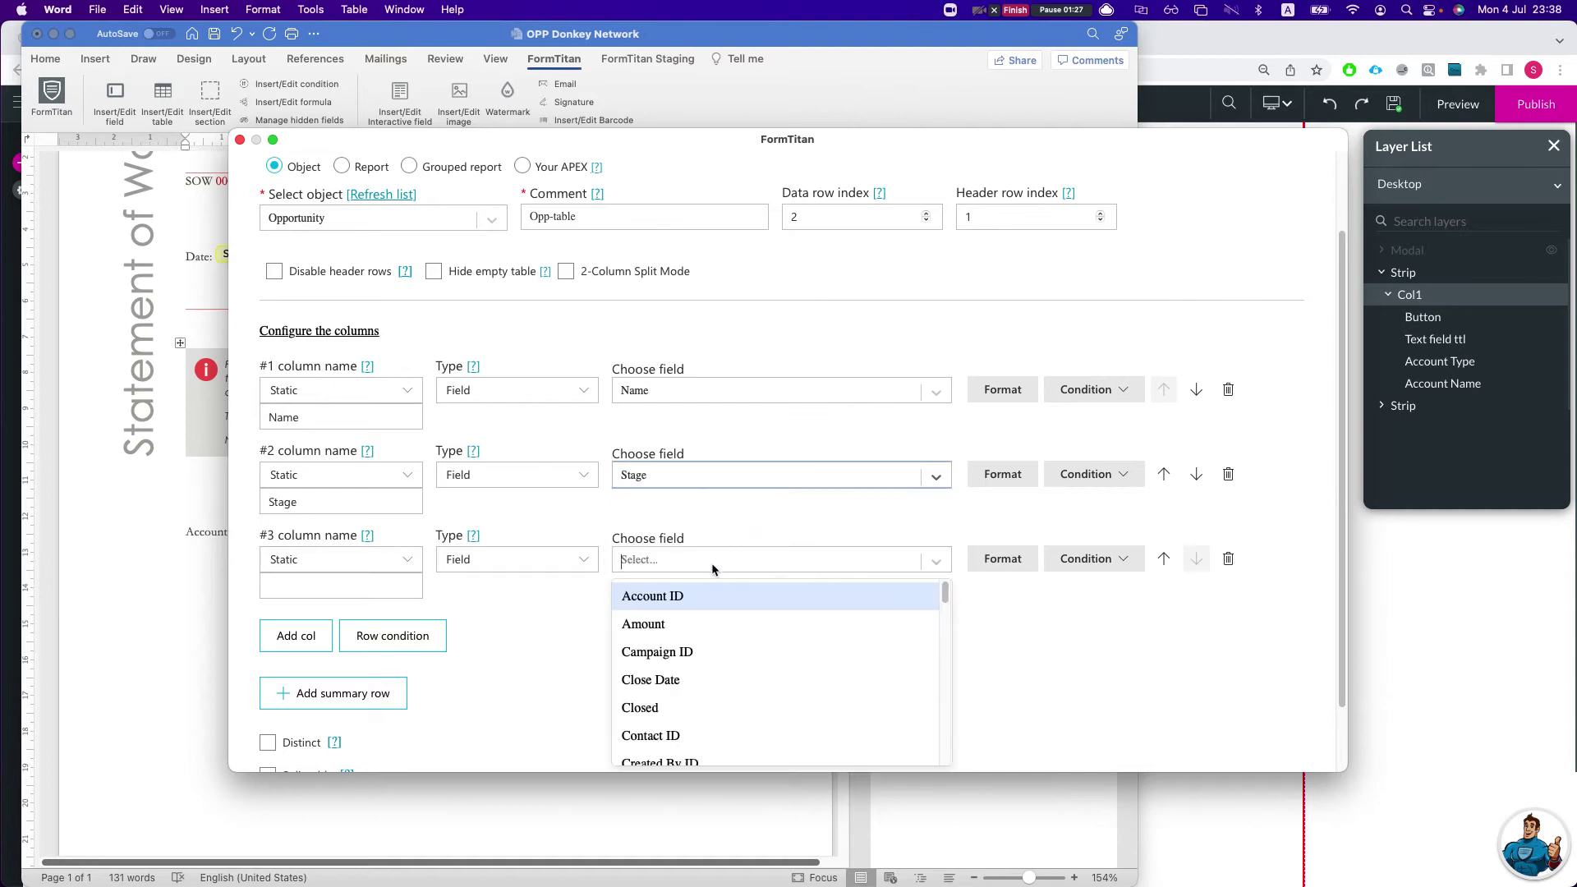
scroll(727, 624, down, 5)
scroll(735, 665, up, 1)
scroll(731, 649, up, 5)
scroll(717, 618, down, 1)
scroll(717, 624, up, 1)
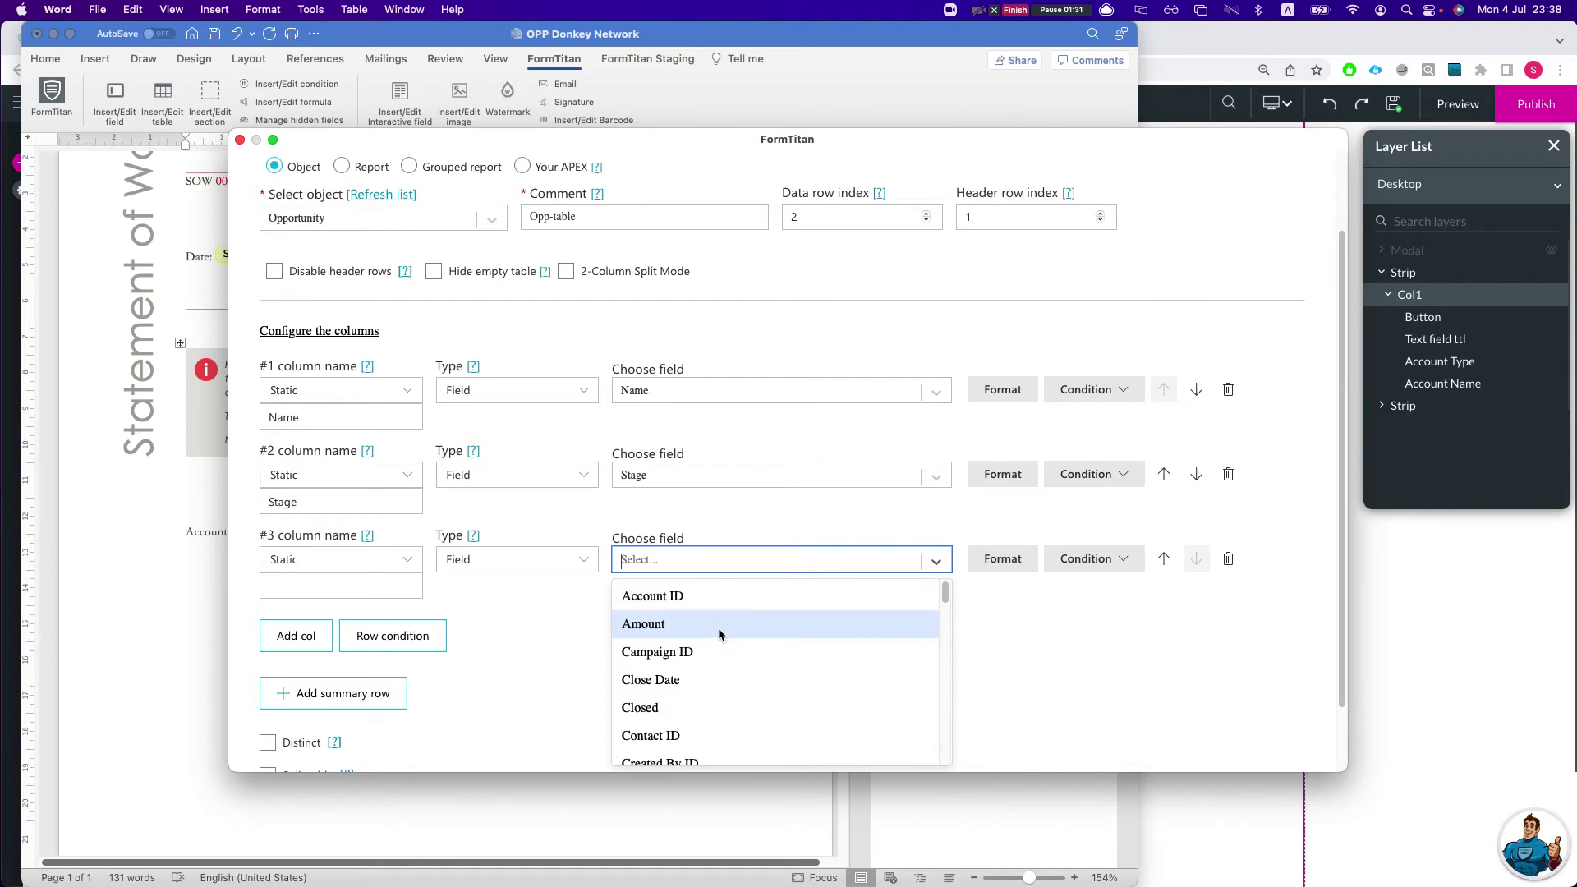
click(707, 673)
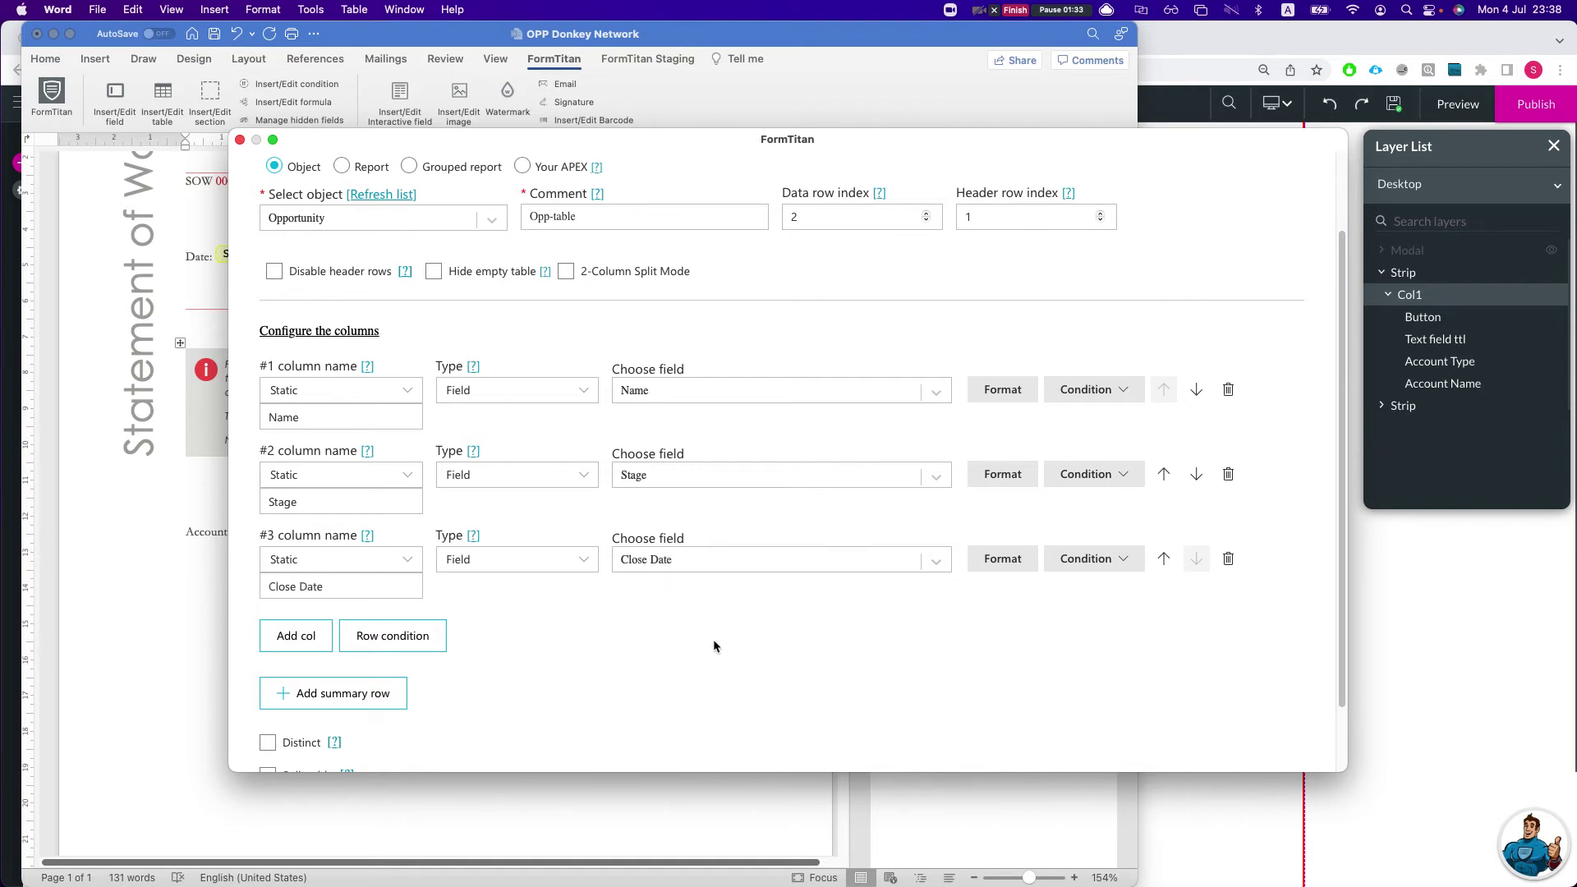
scroll(690, 649, down, 3)
click(743, 735)
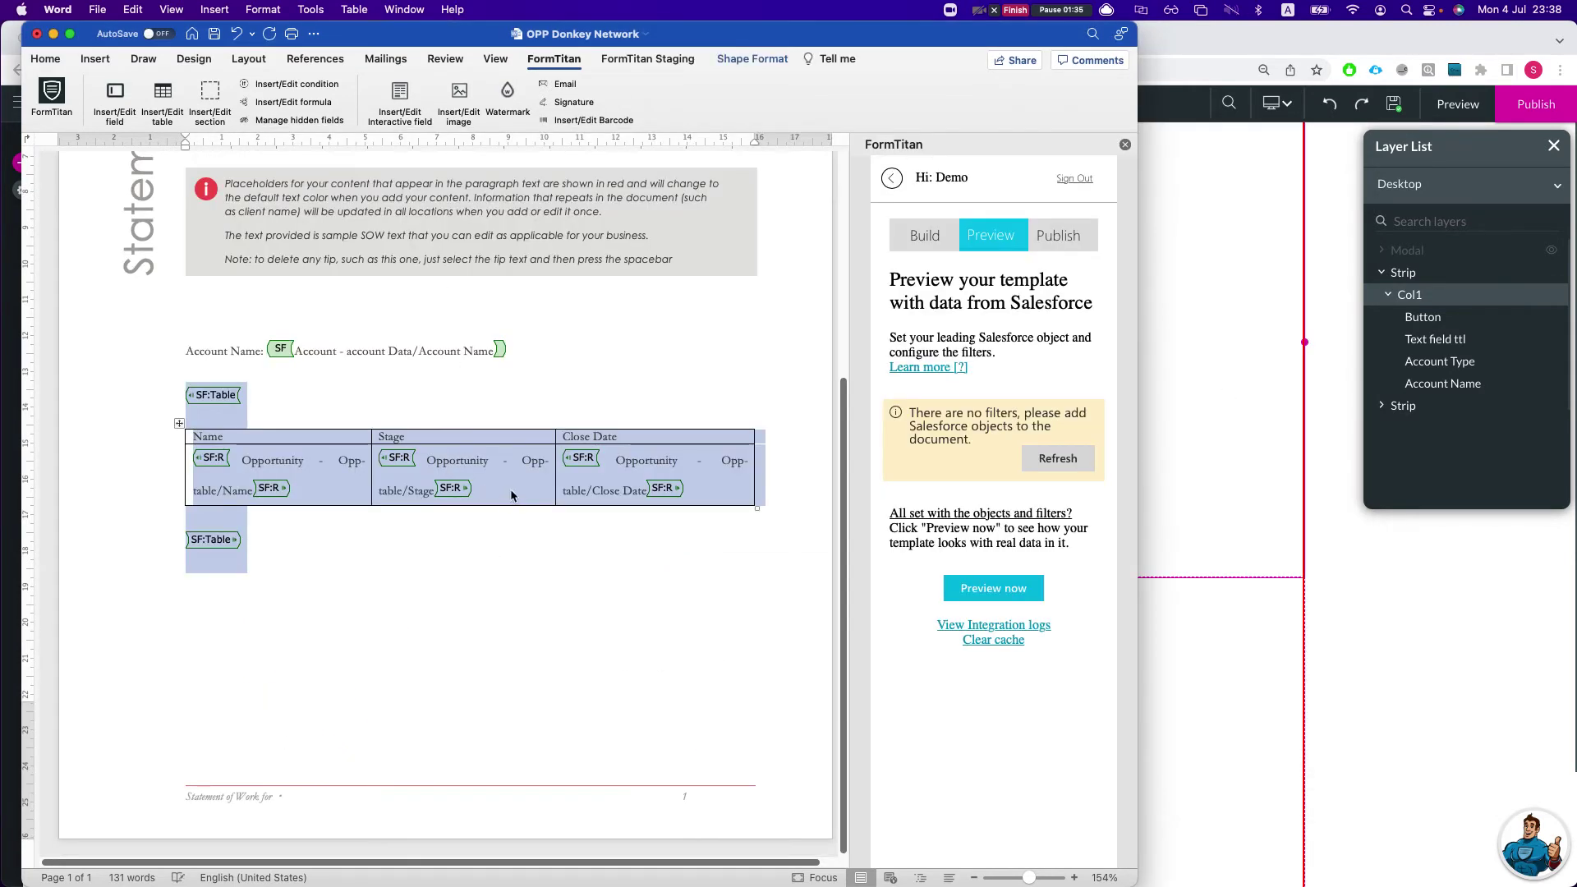
- Enlarge the Opportunity table slightly in width and insert a page break after it
click(507, 499)
drag(754, 507, 764, 507)
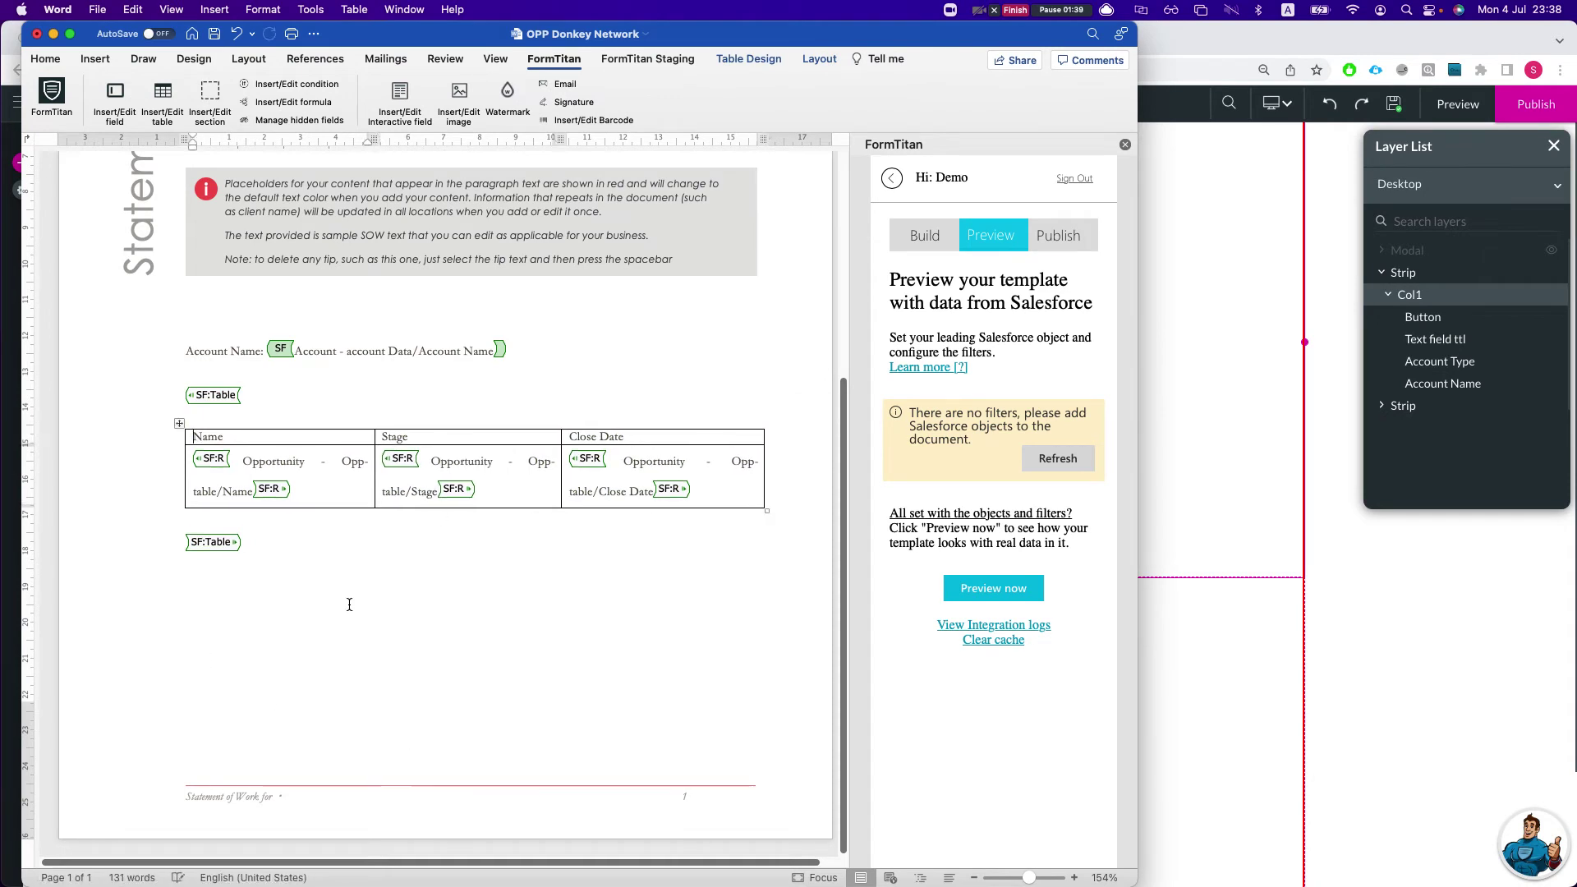
click(341, 581)
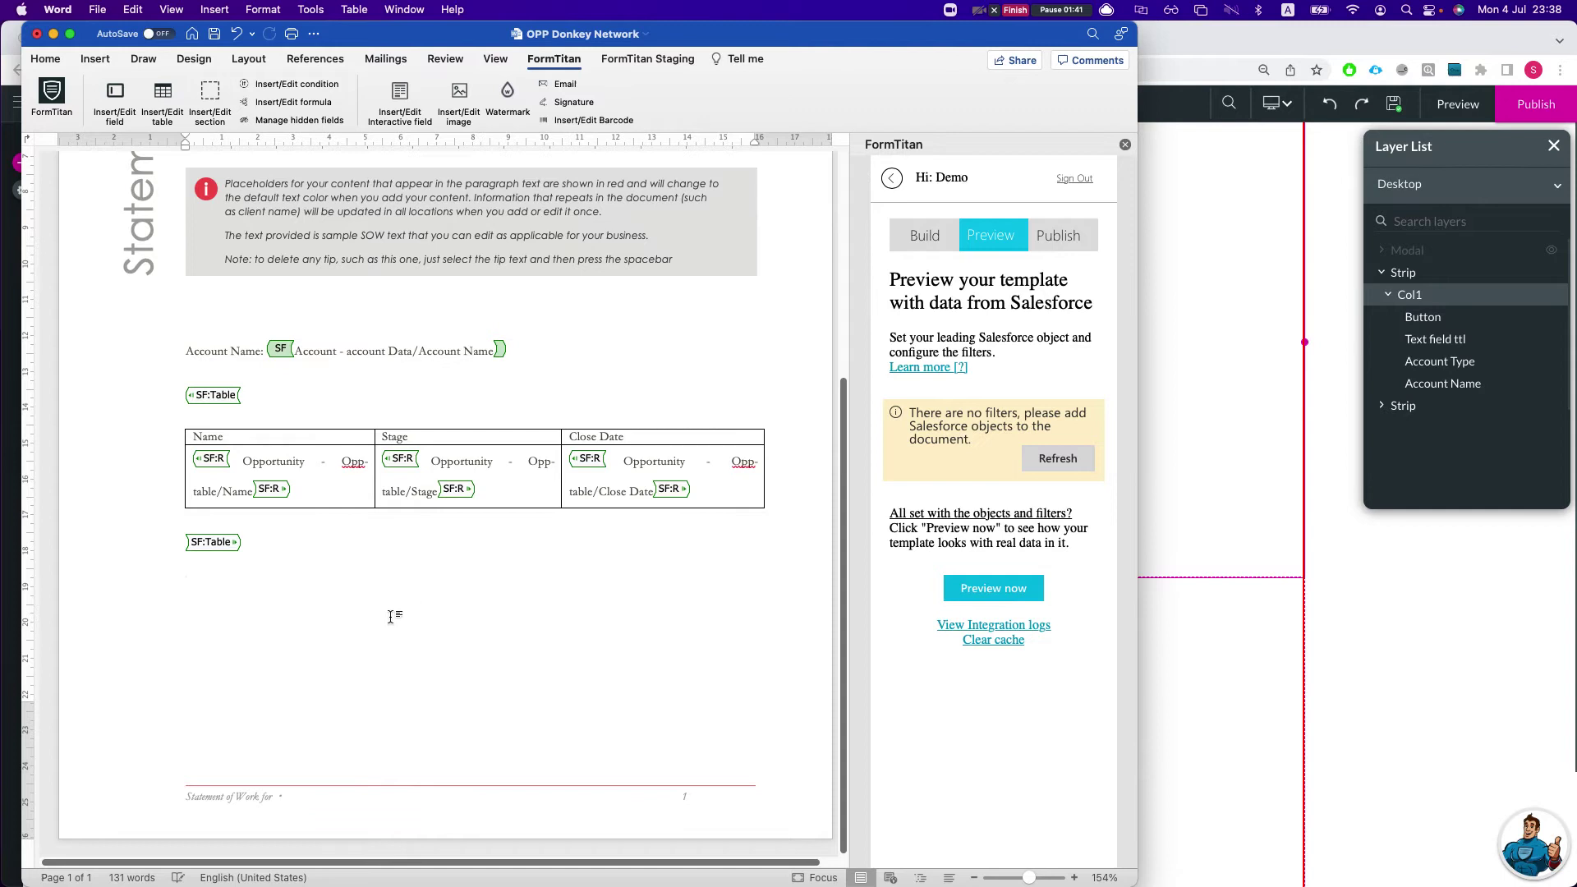
scroll(305, 640, up, 2)
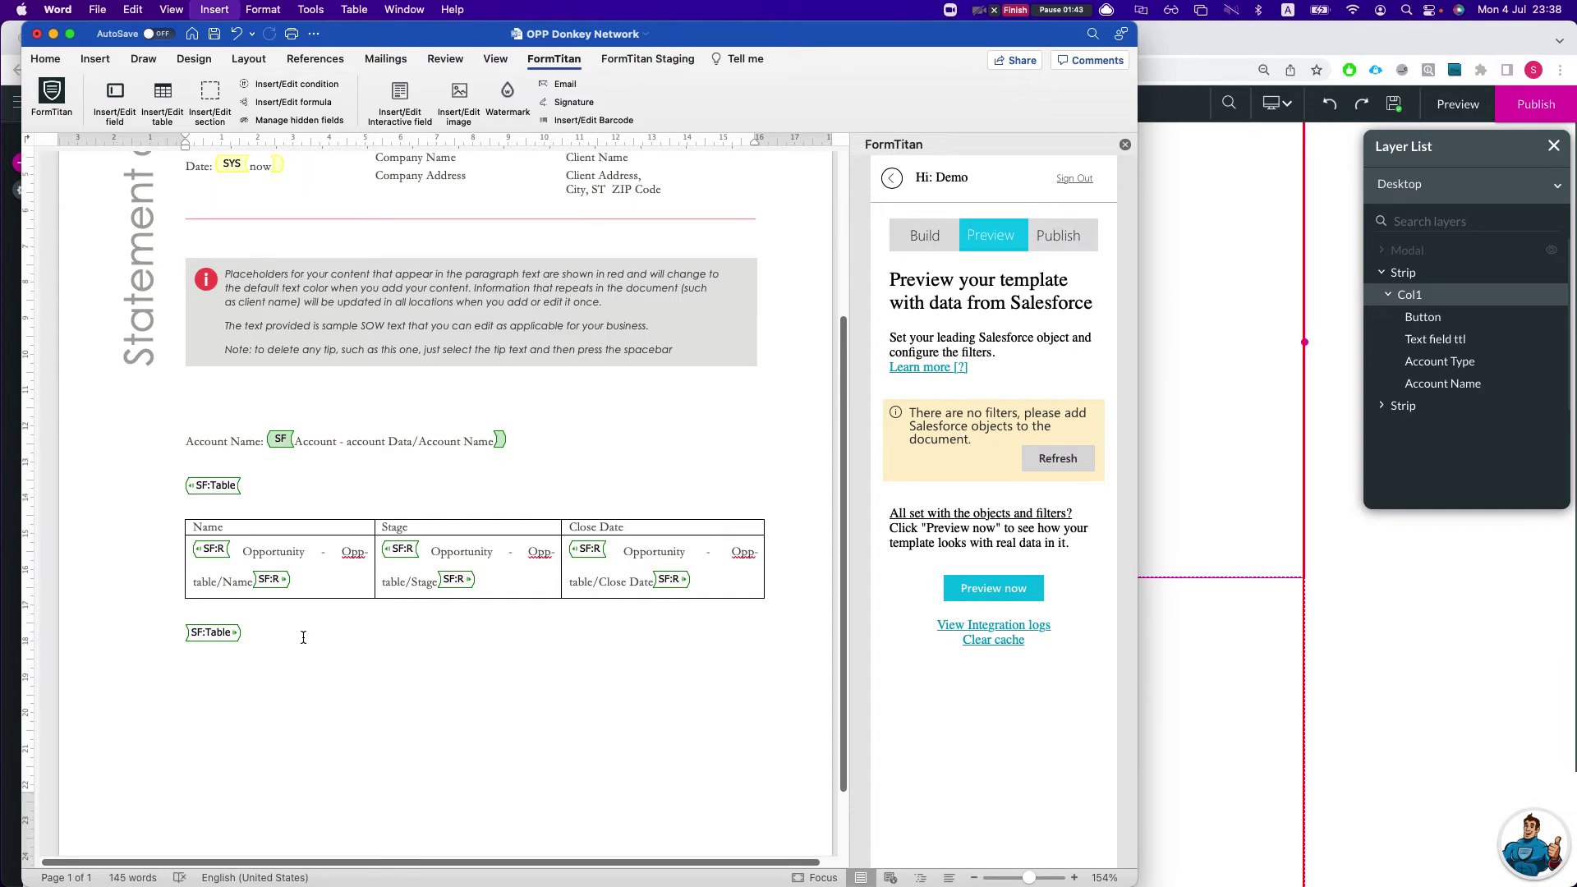
key(super+Return)
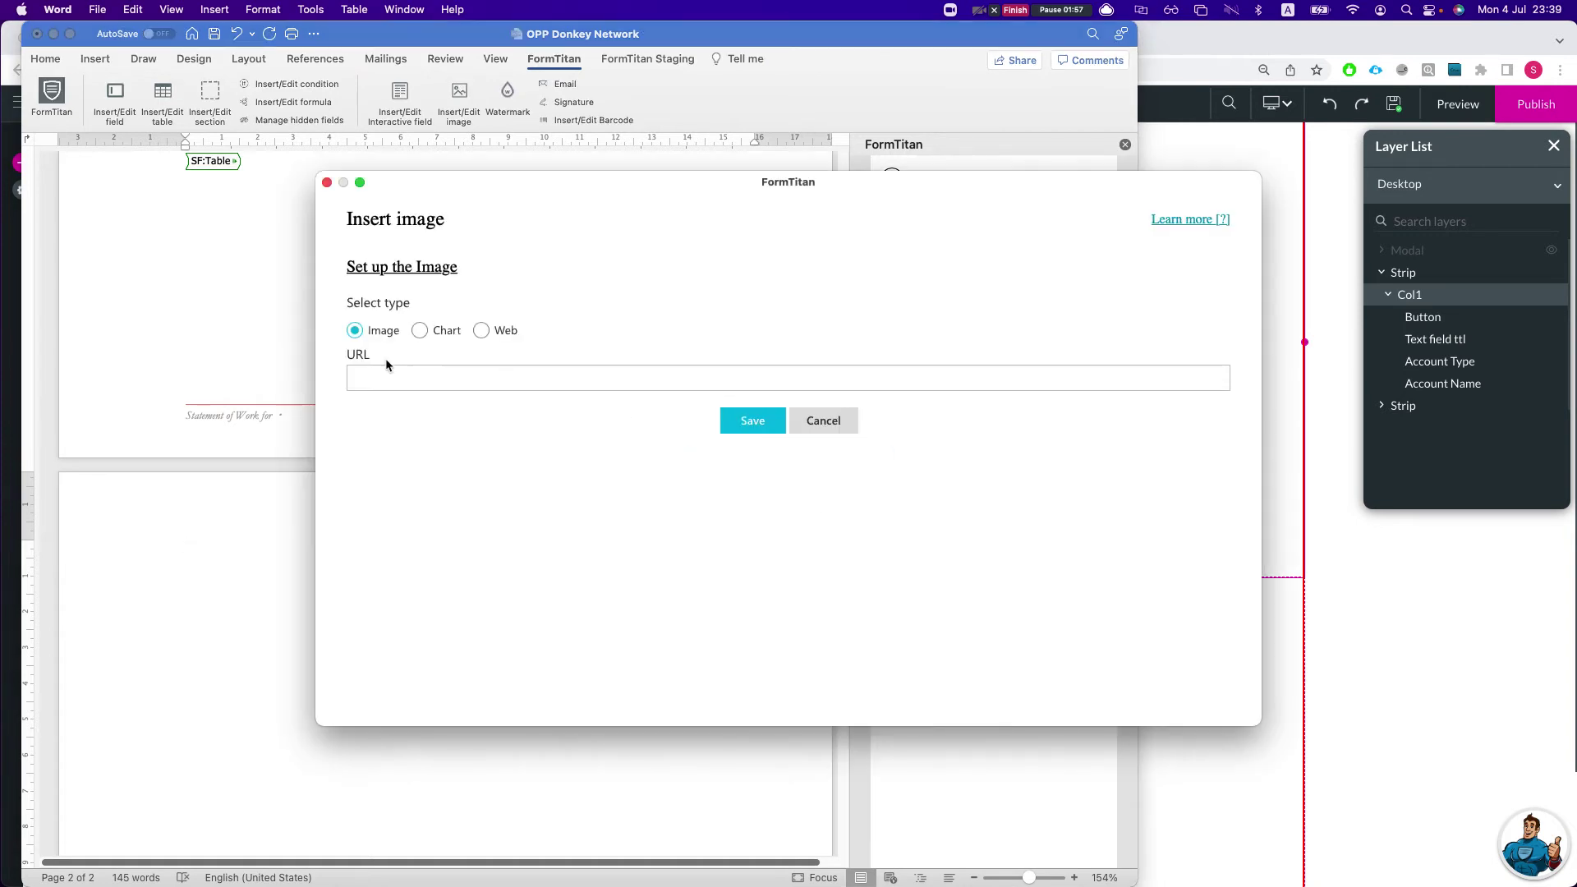
- Set the type of the new image to Web and choose the "vid" project as its source
click(460, 332)
click(481, 331)
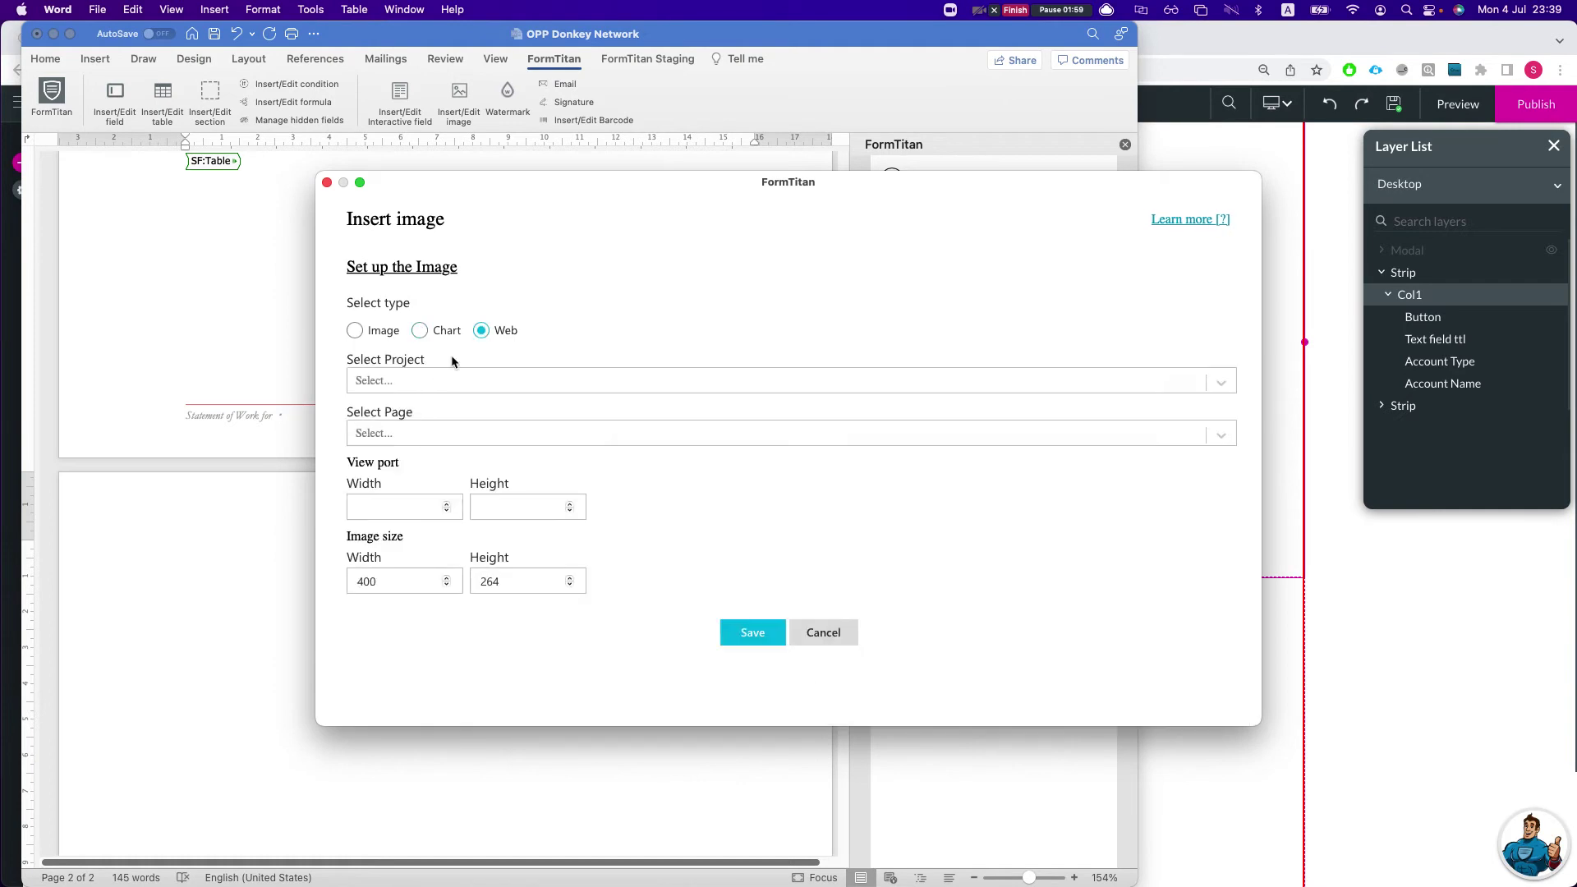
click(417, 382)
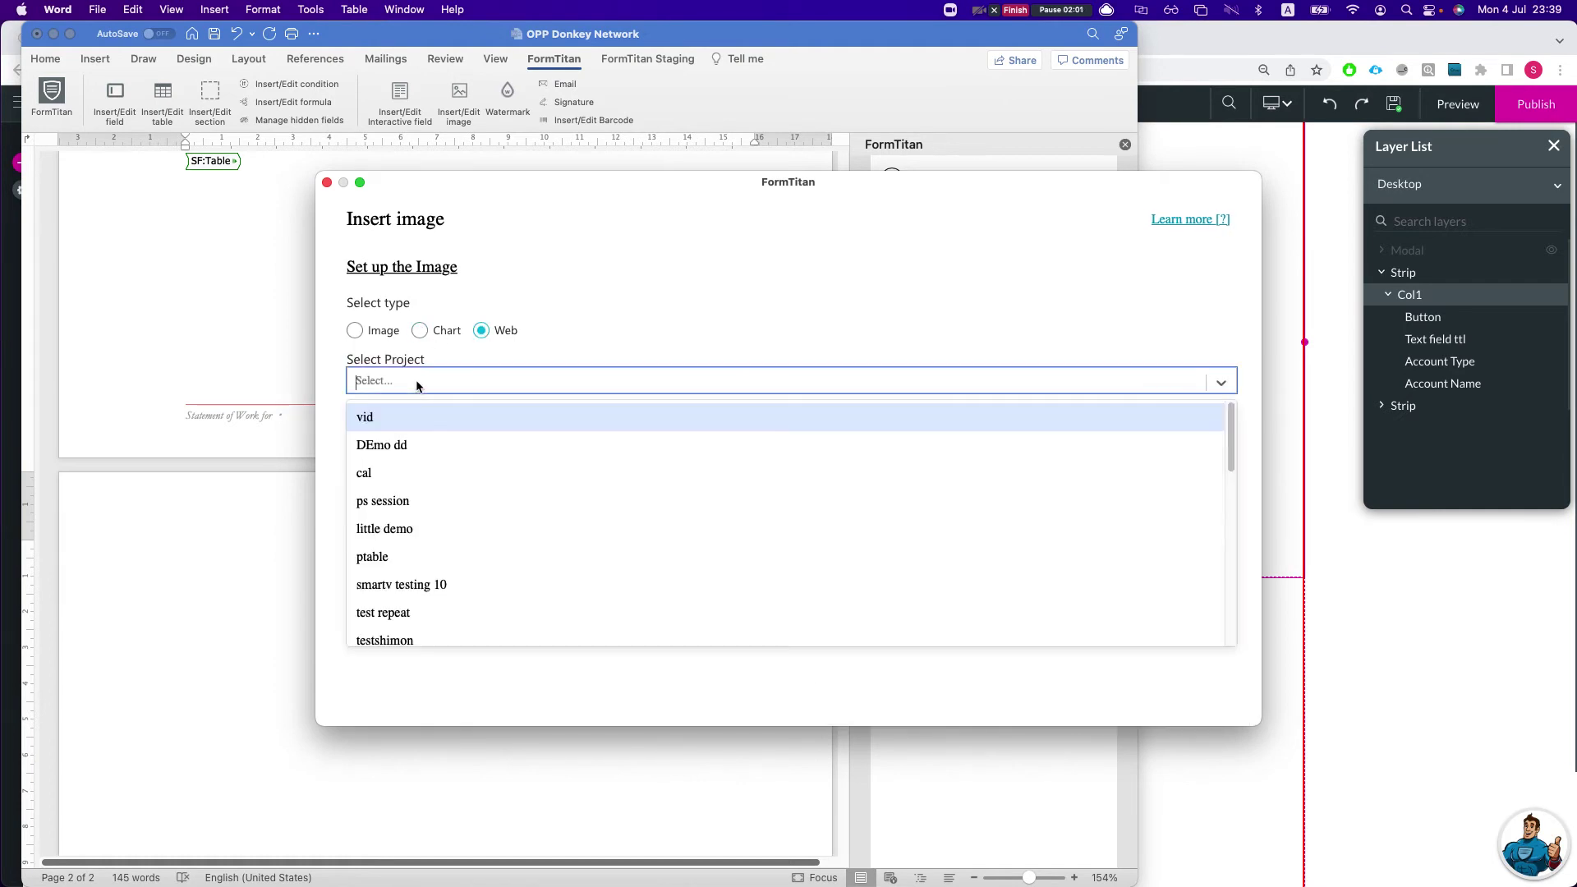
click(429, 422)
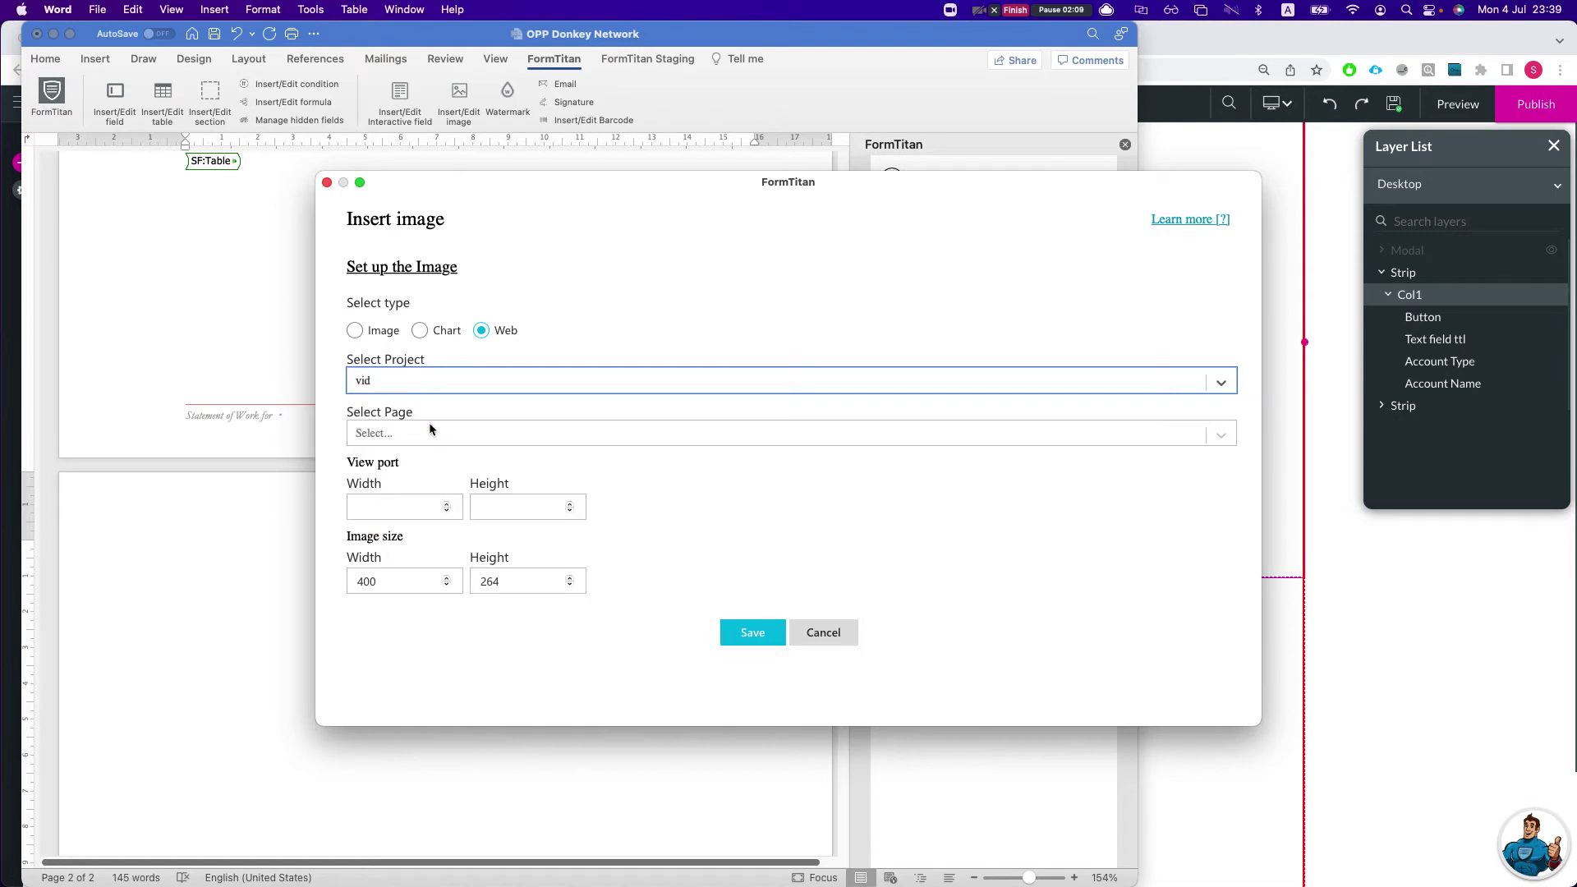
click(433, 432)
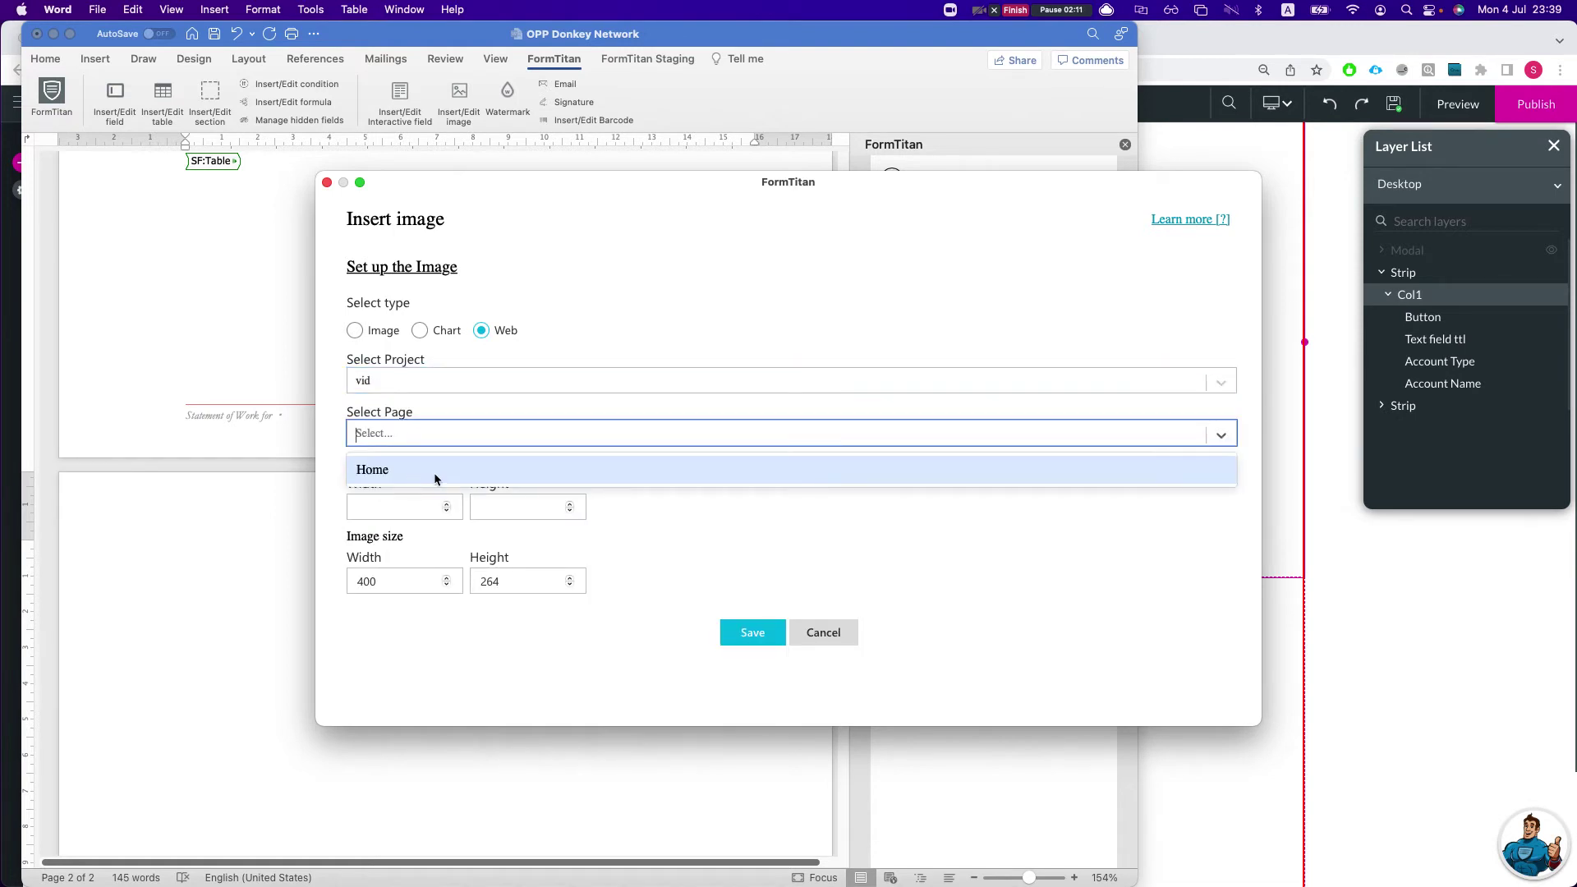
click(681, 548)
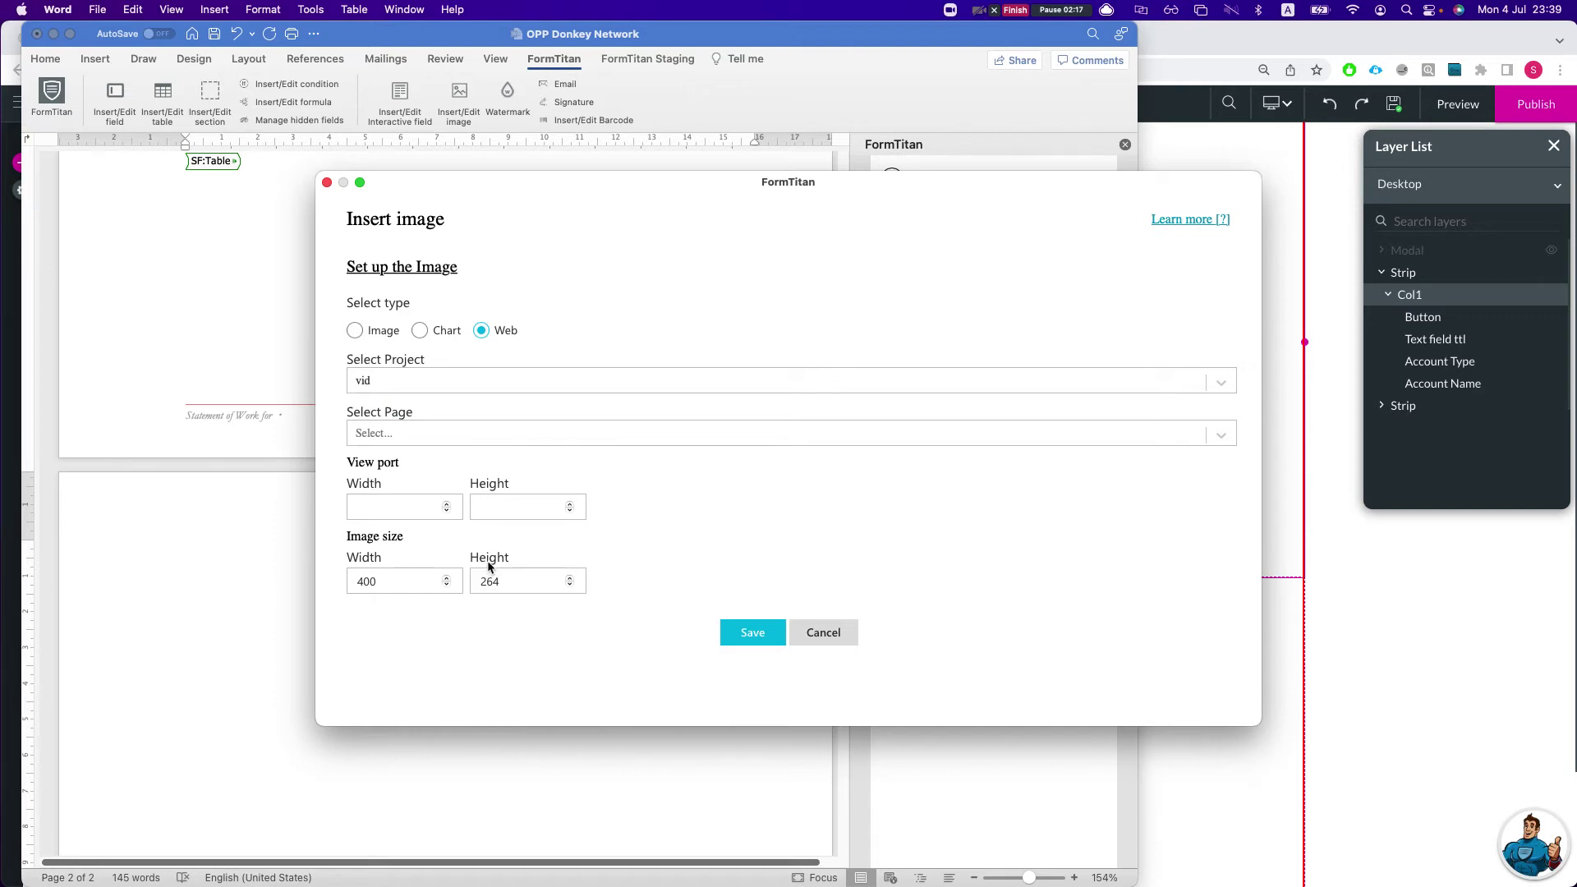
click(823, 634)
- Switch to the Titan Web project in Chrome and search the page elements for "chart"
click(1188, 627)
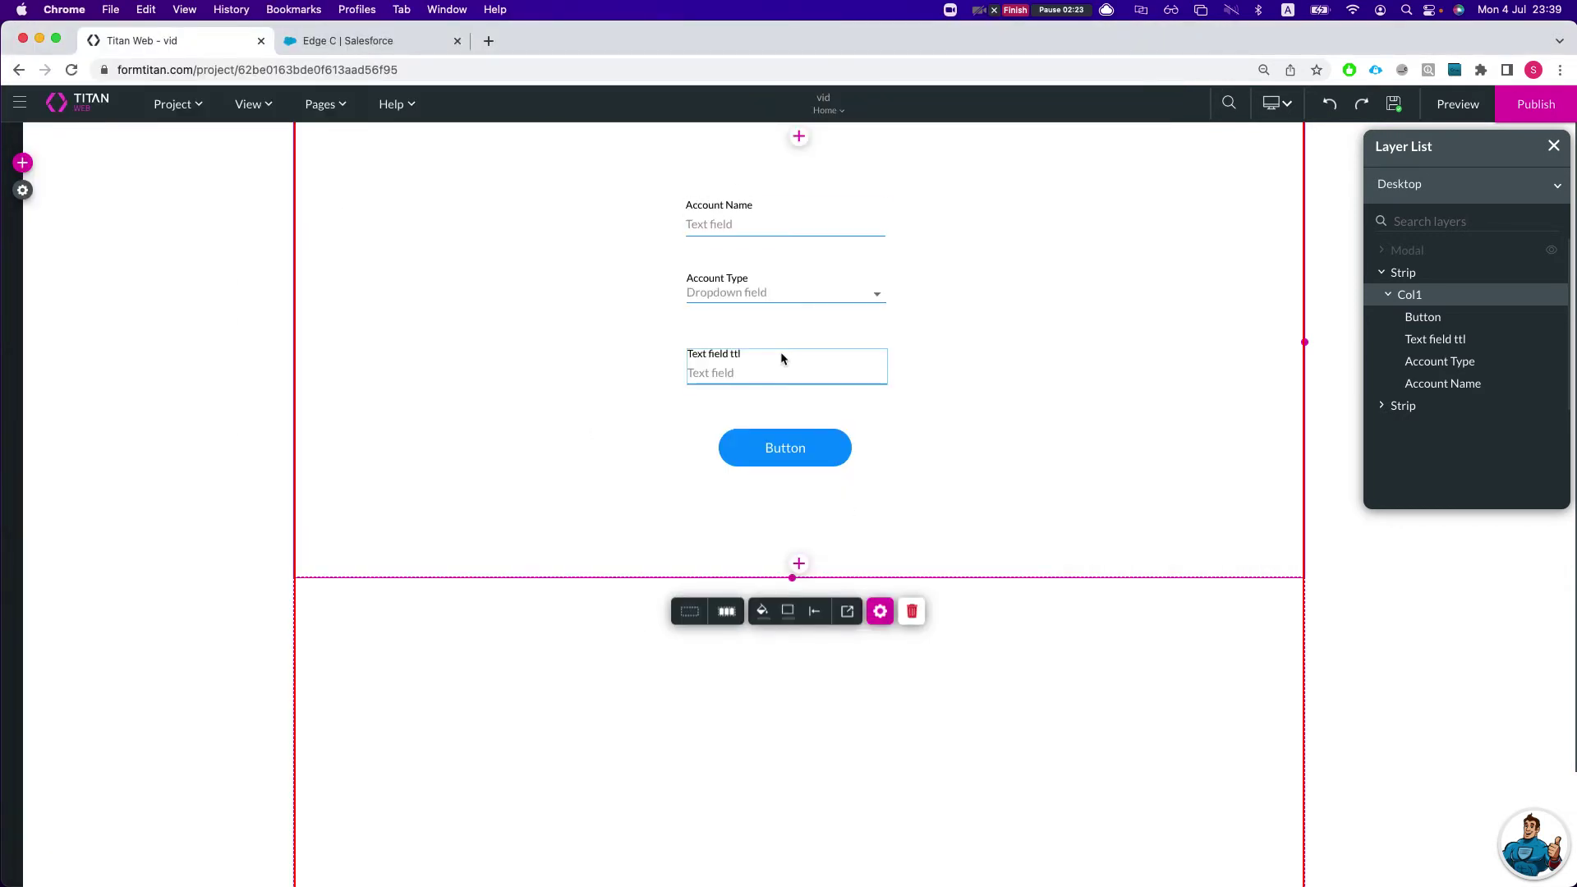
scroll(732, 760, down, 3)
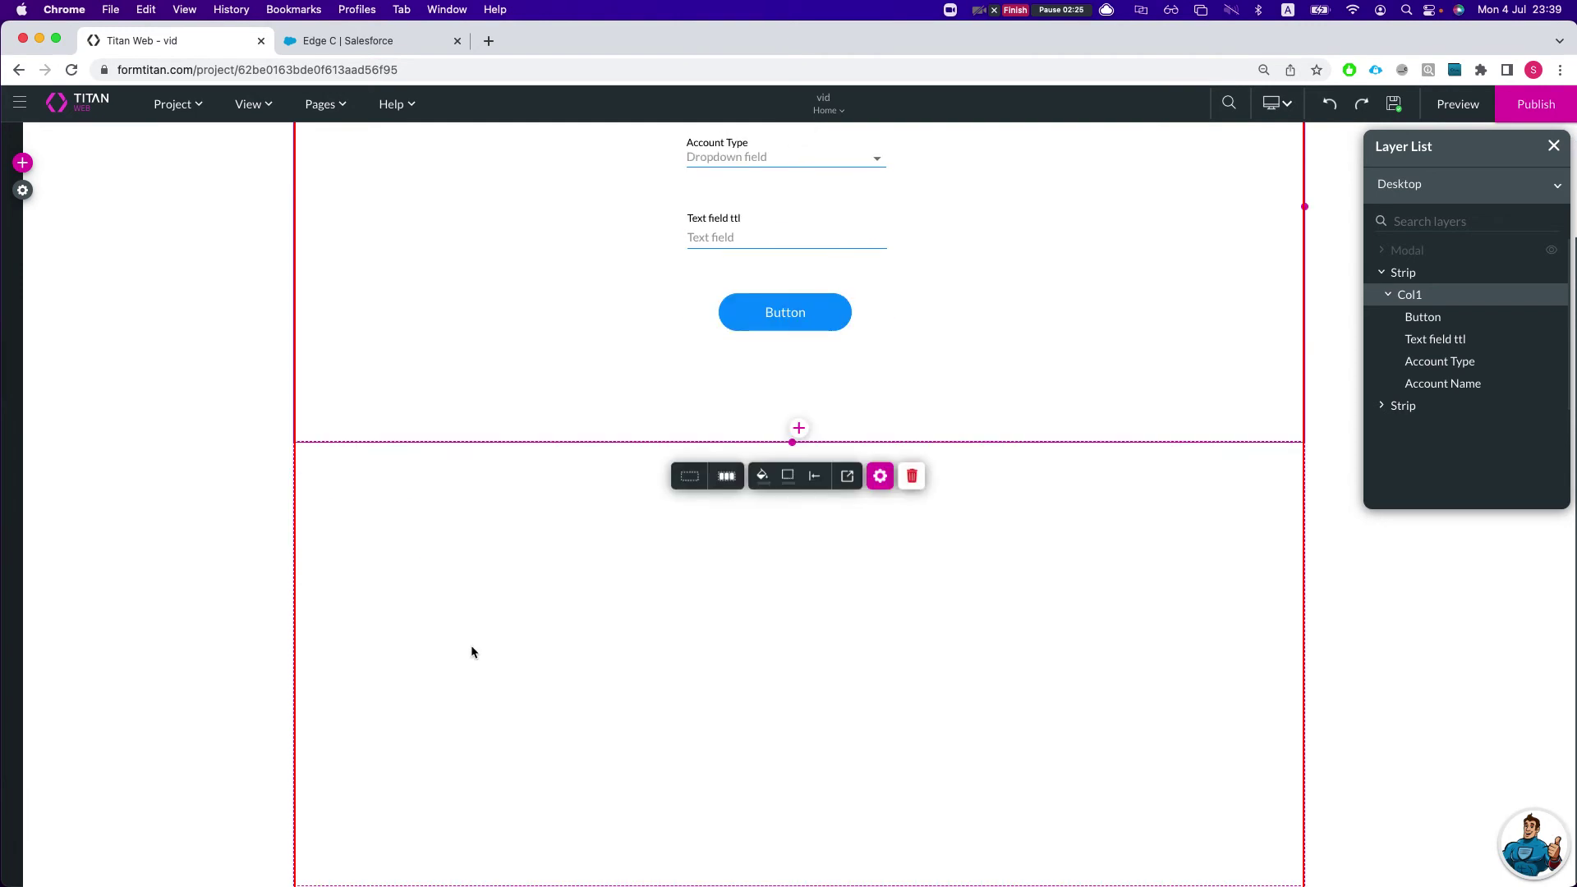
click(23, 163)
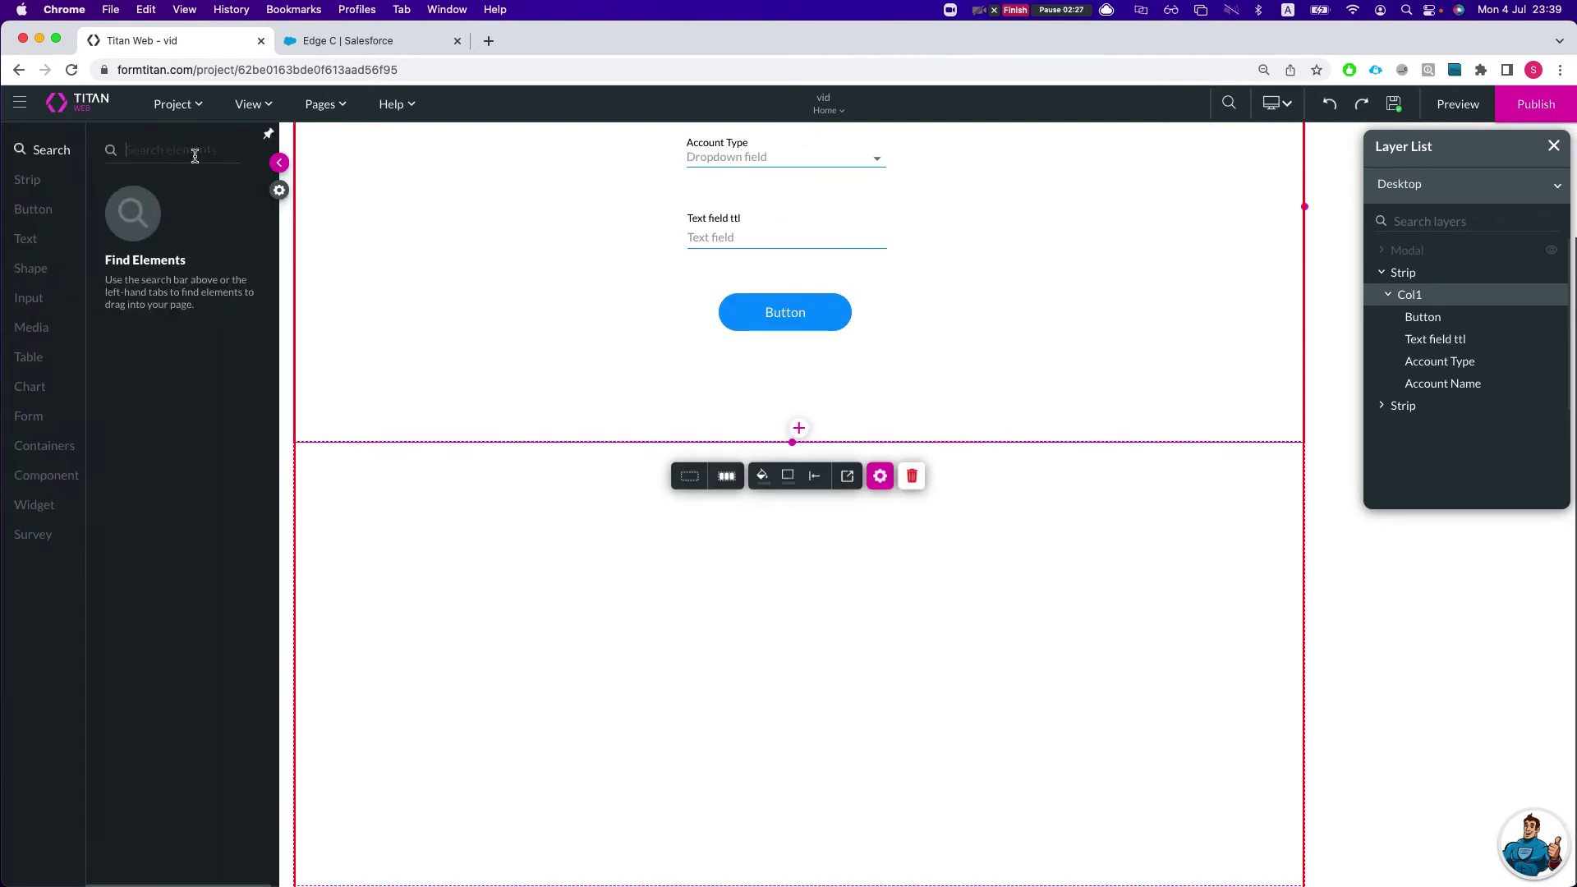
click(195, 158)
text(char)
- Add a pie chart to the empty second strip with Account as its Salesforce source, leaving conditions and mapping blank
drag(147, 411, 540, 646)
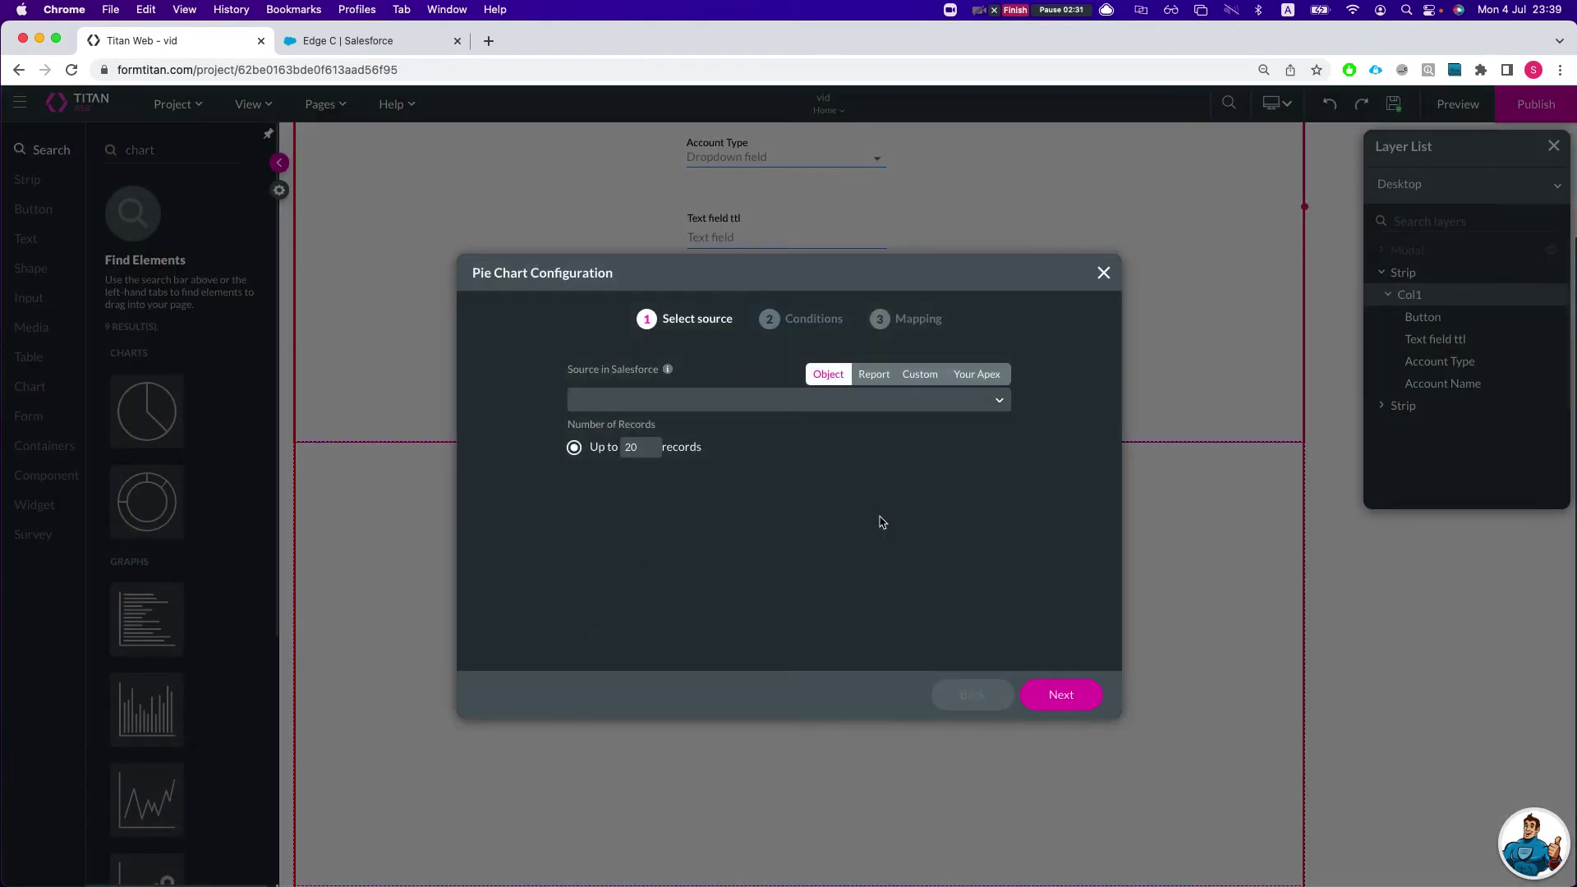
click(812, 401)
click(702, 463)
click(1066, 697)
click(1066, 696)
click(1065, 696)
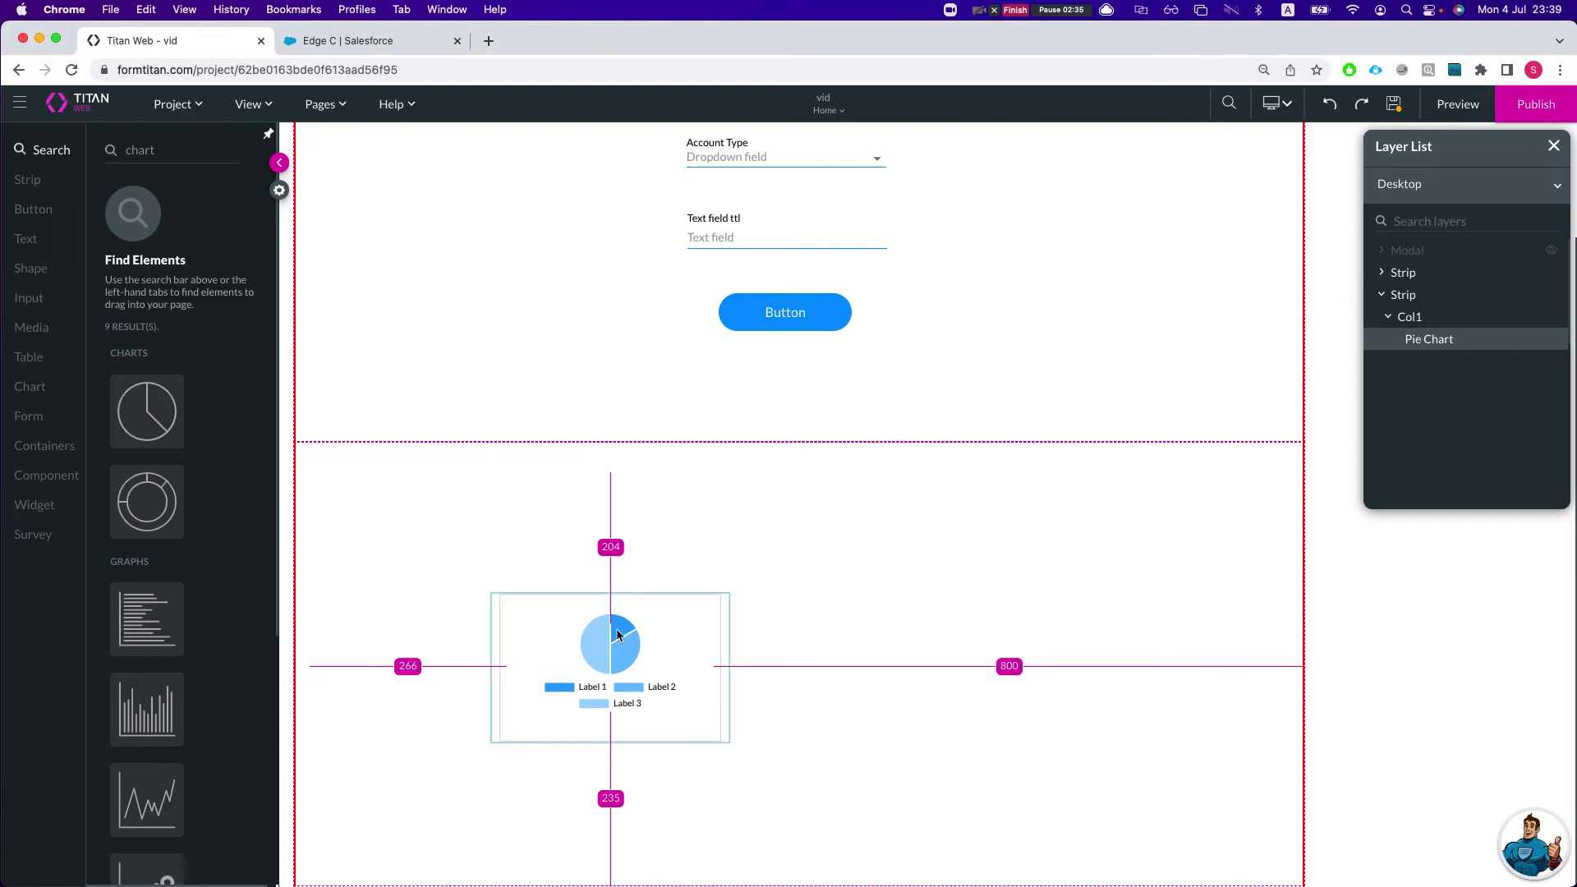
- Enlarge the pie chart and move it towards the middle of the second strip
click(742, 618)
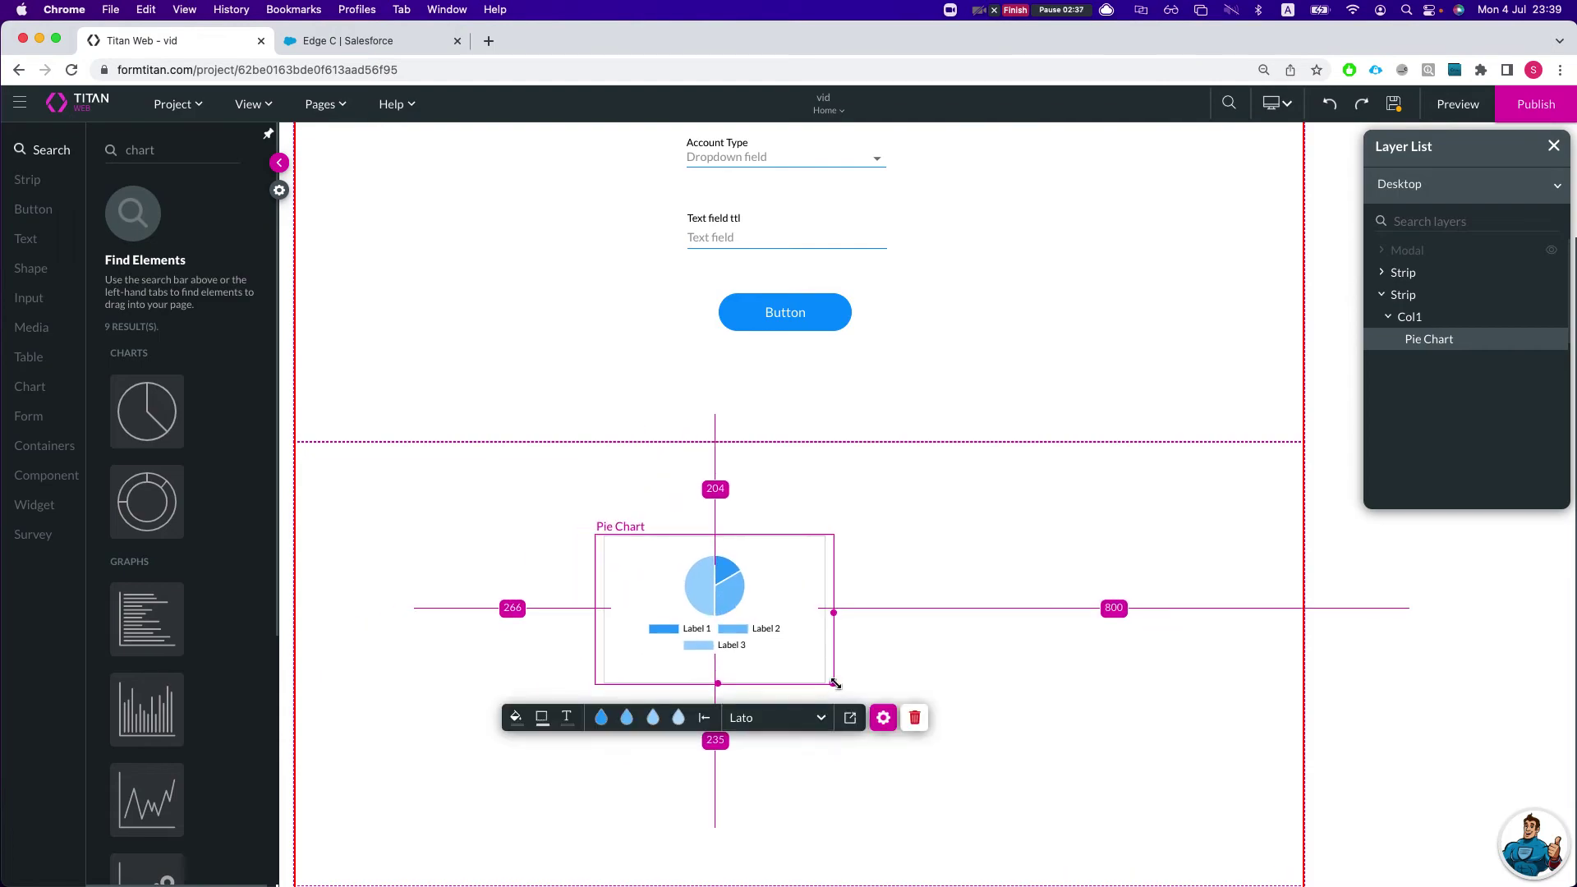
drag(834, 681, 1134, 776)
drag(926, 653, 865, 644)
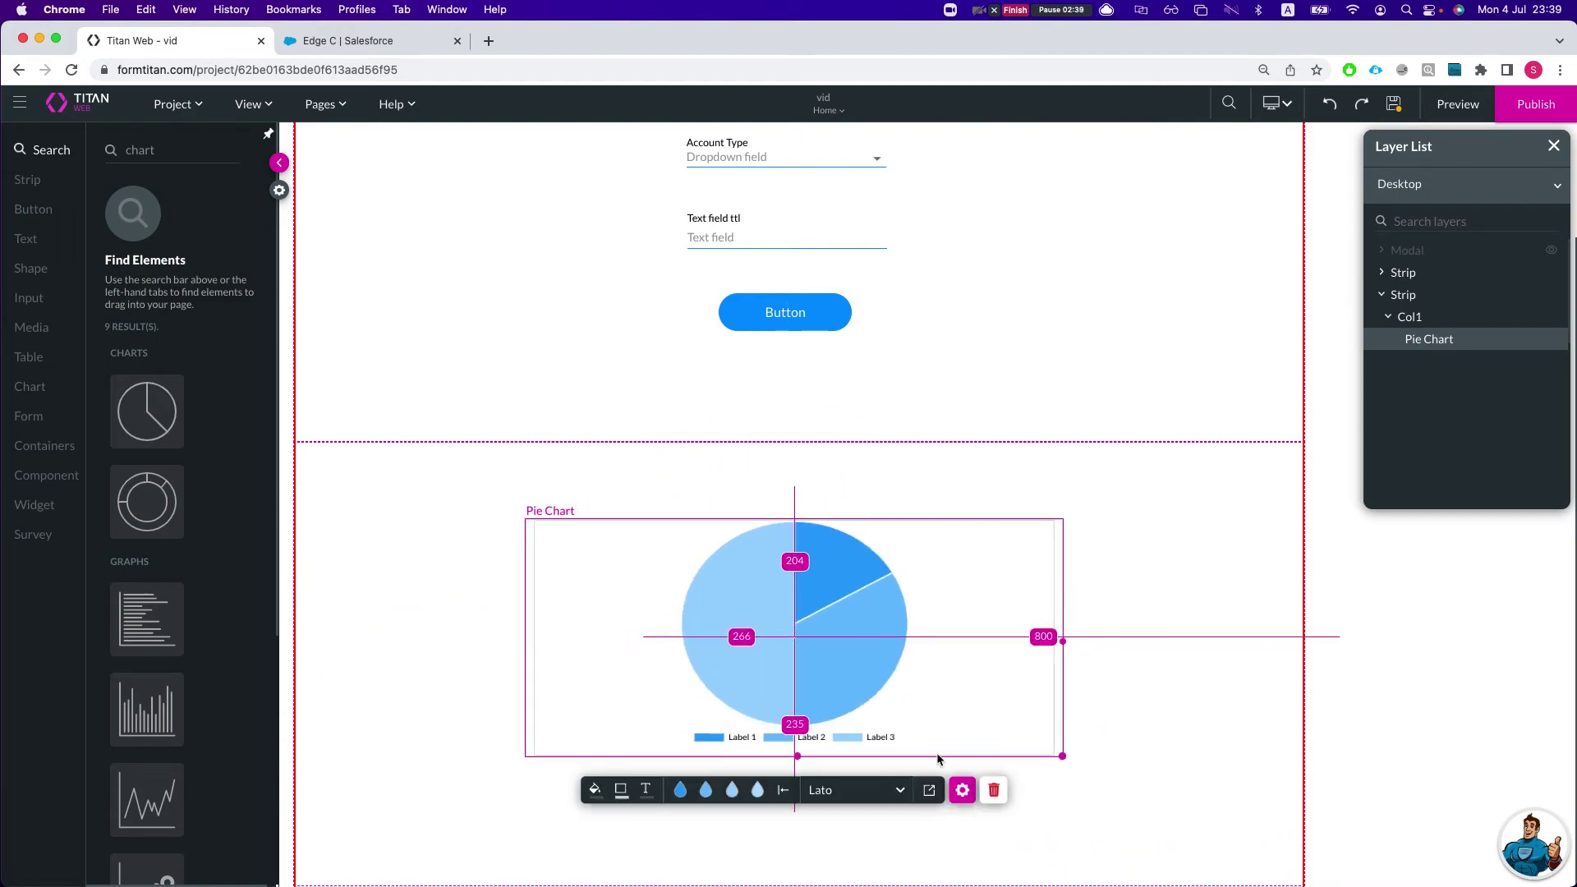
drag(1048, 760, 1061, 820)
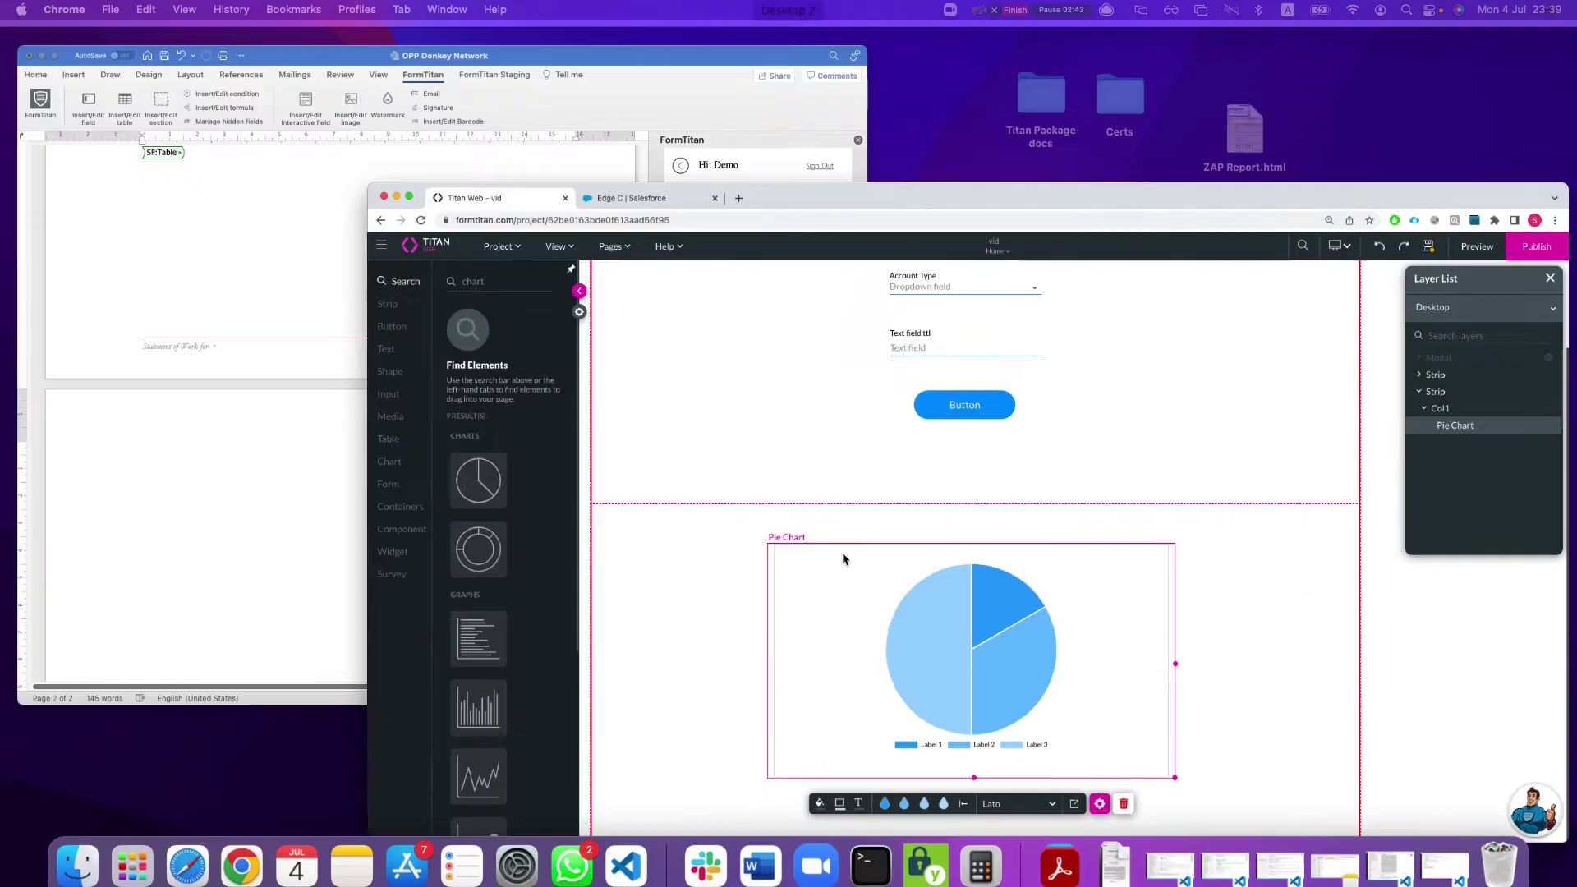
click(254, 342)
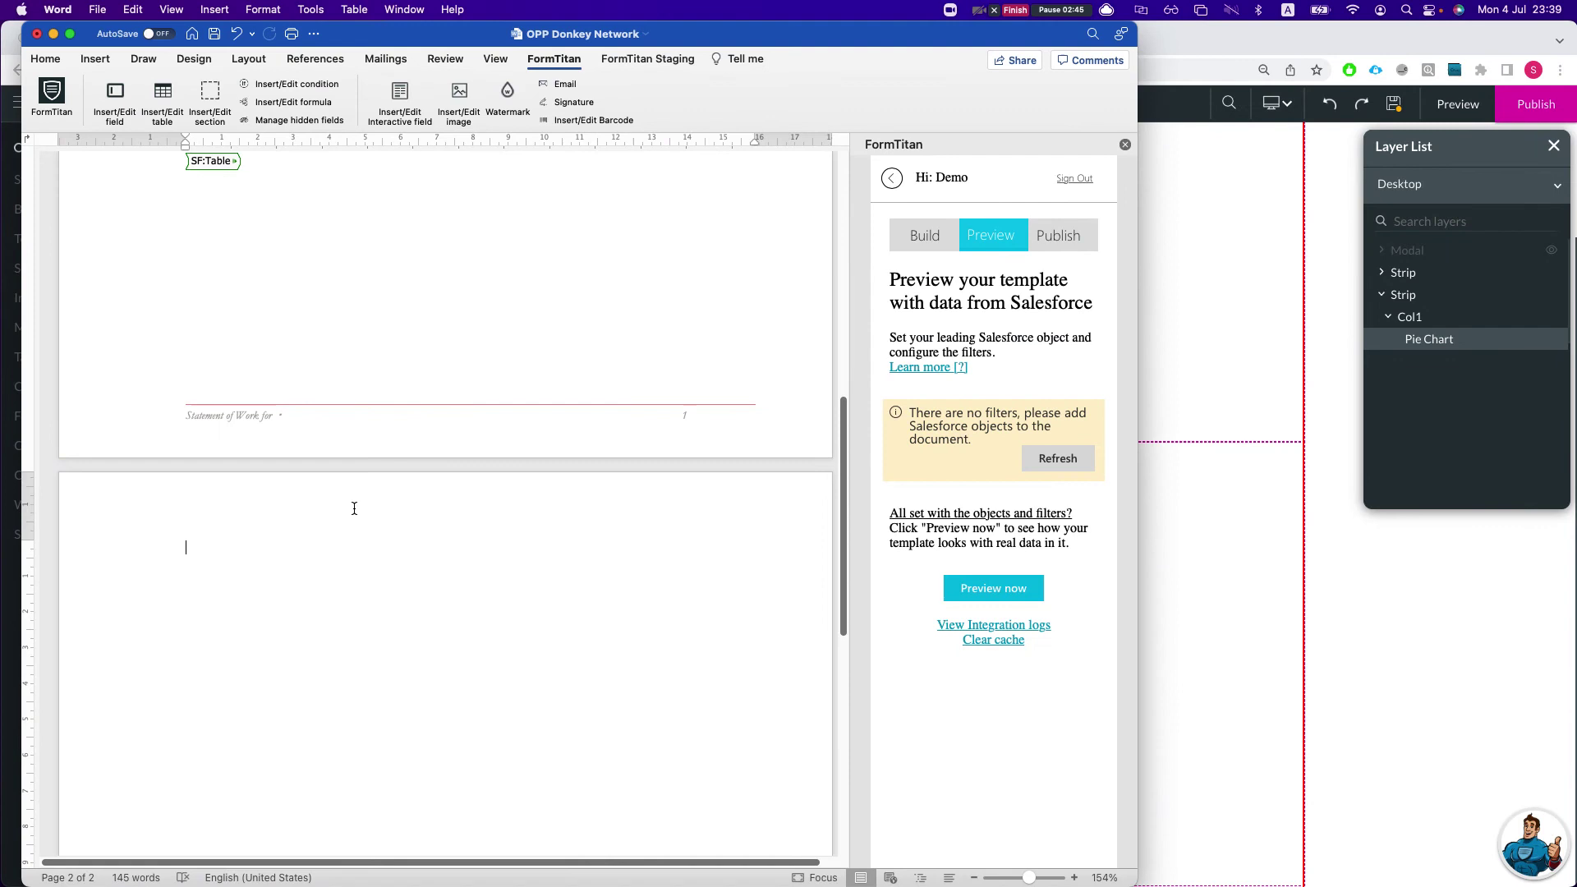
click(1191, 579)
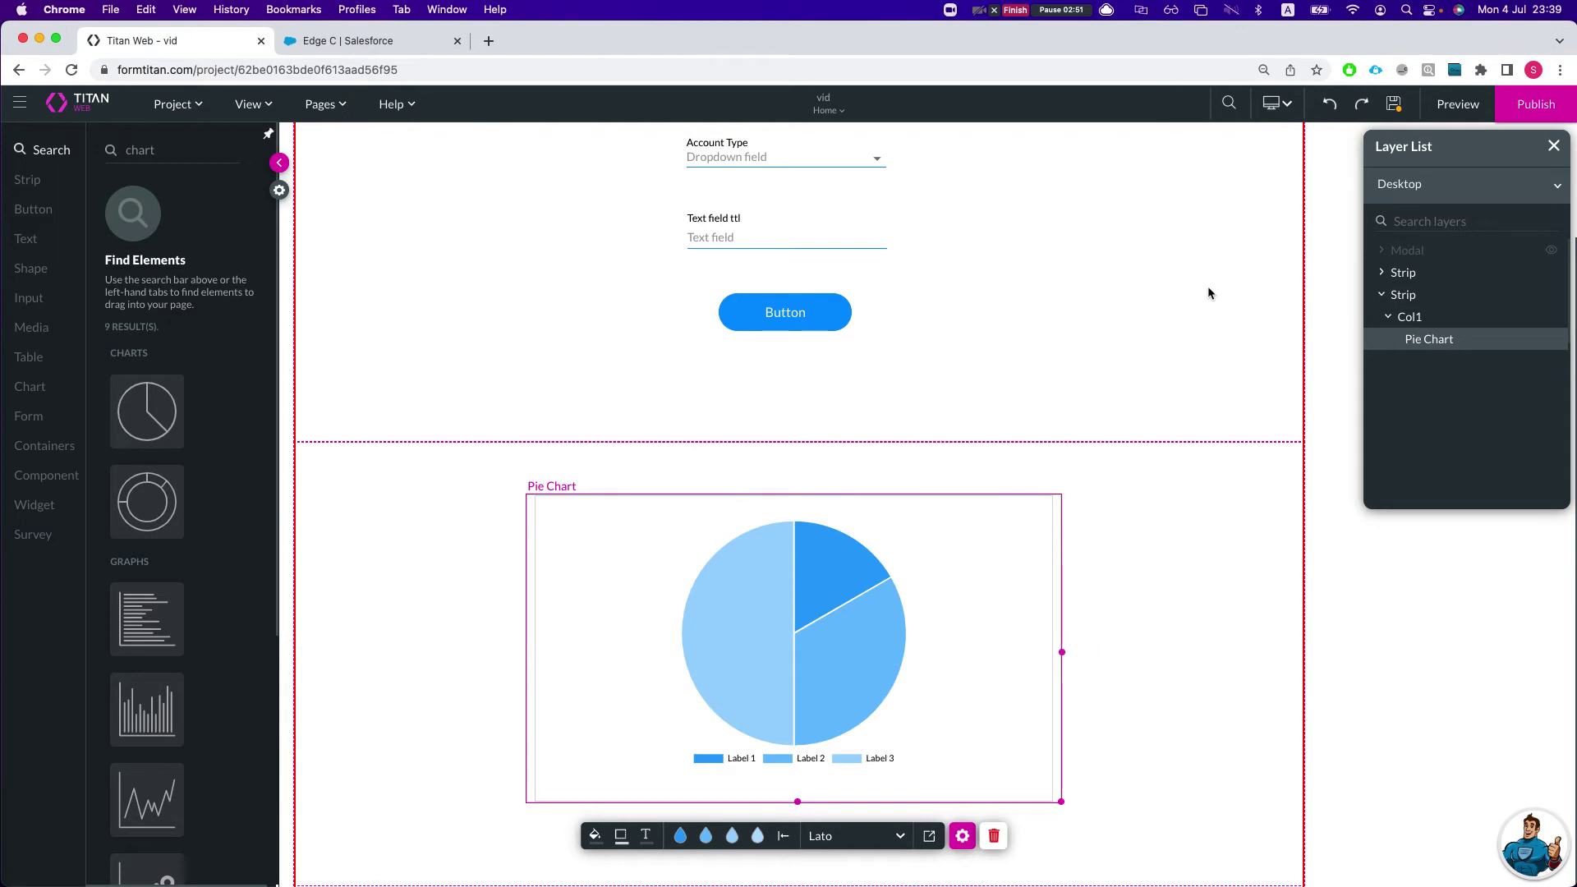
click(1277, 106)
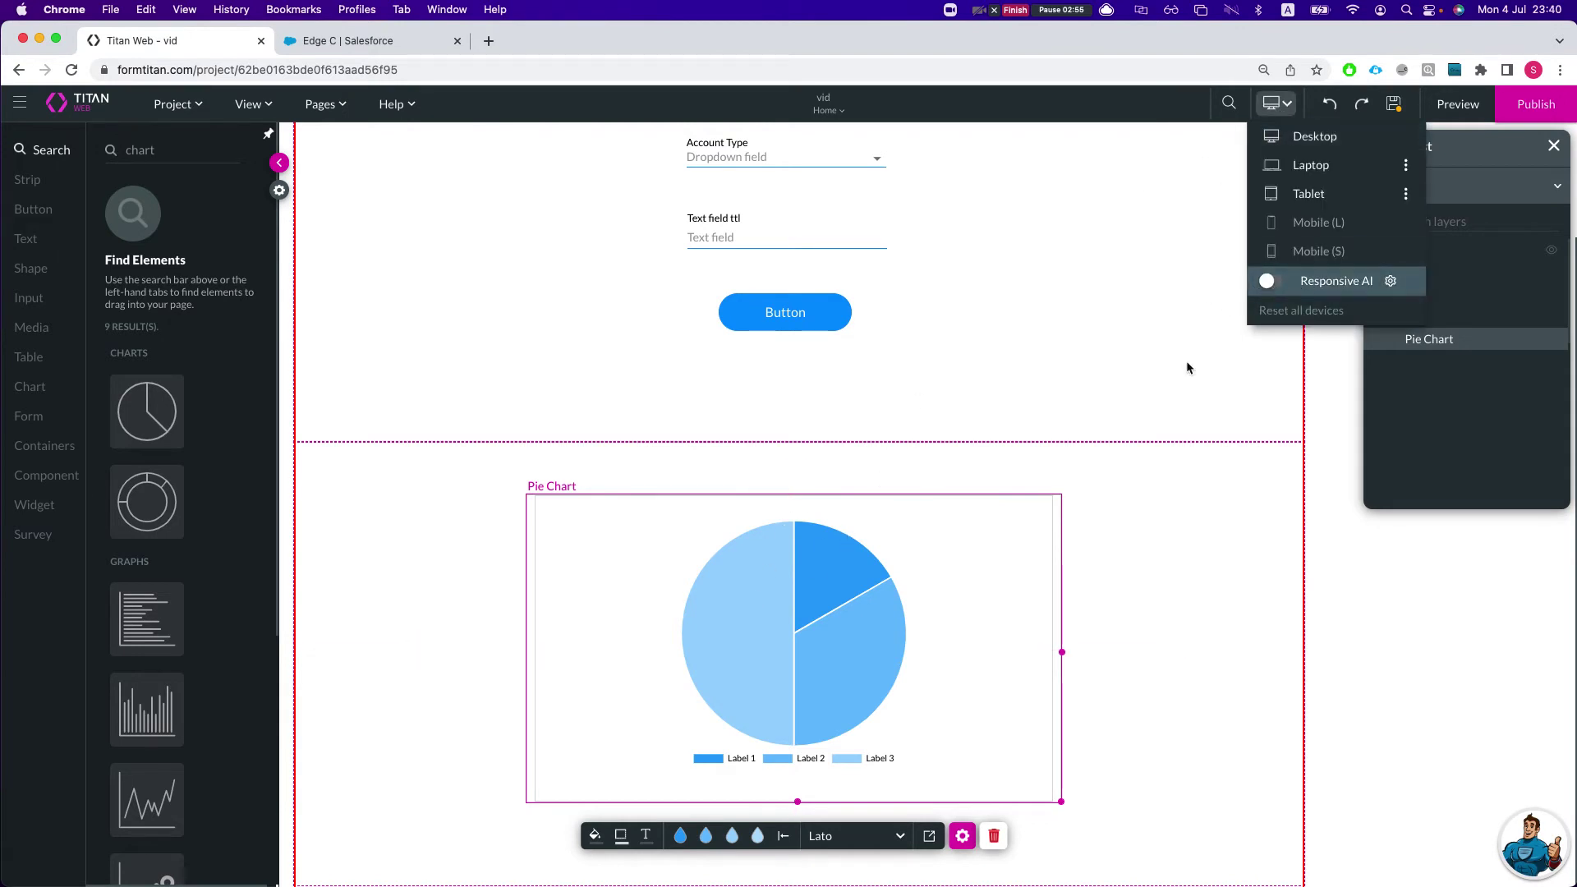
- Delete the pie chart together with its Salesforce mapping
click(994, 836)
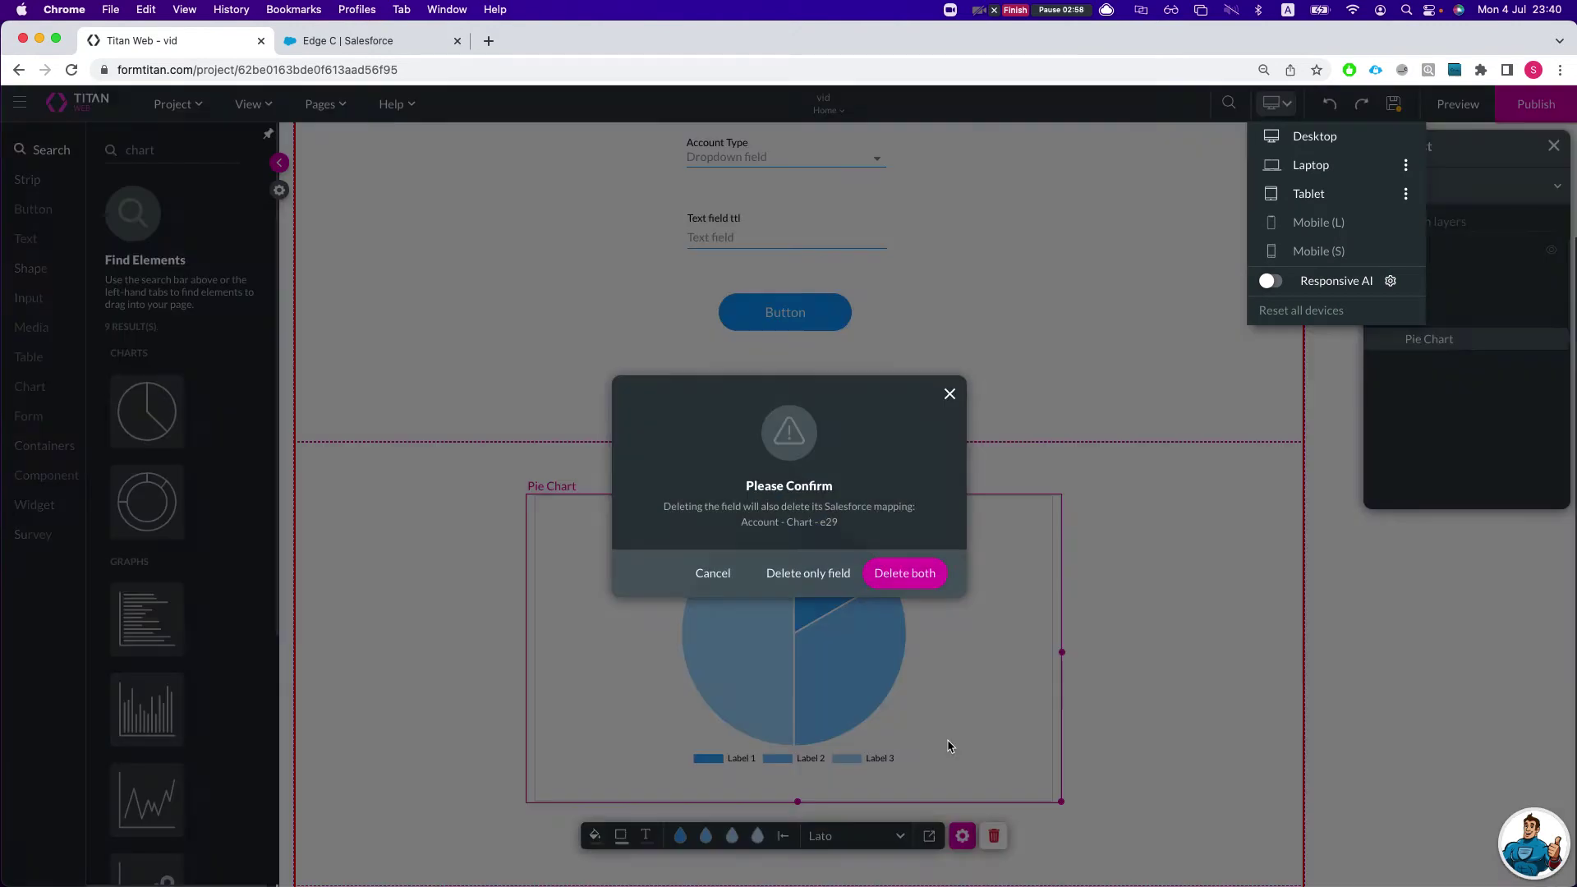
click(901, 574)
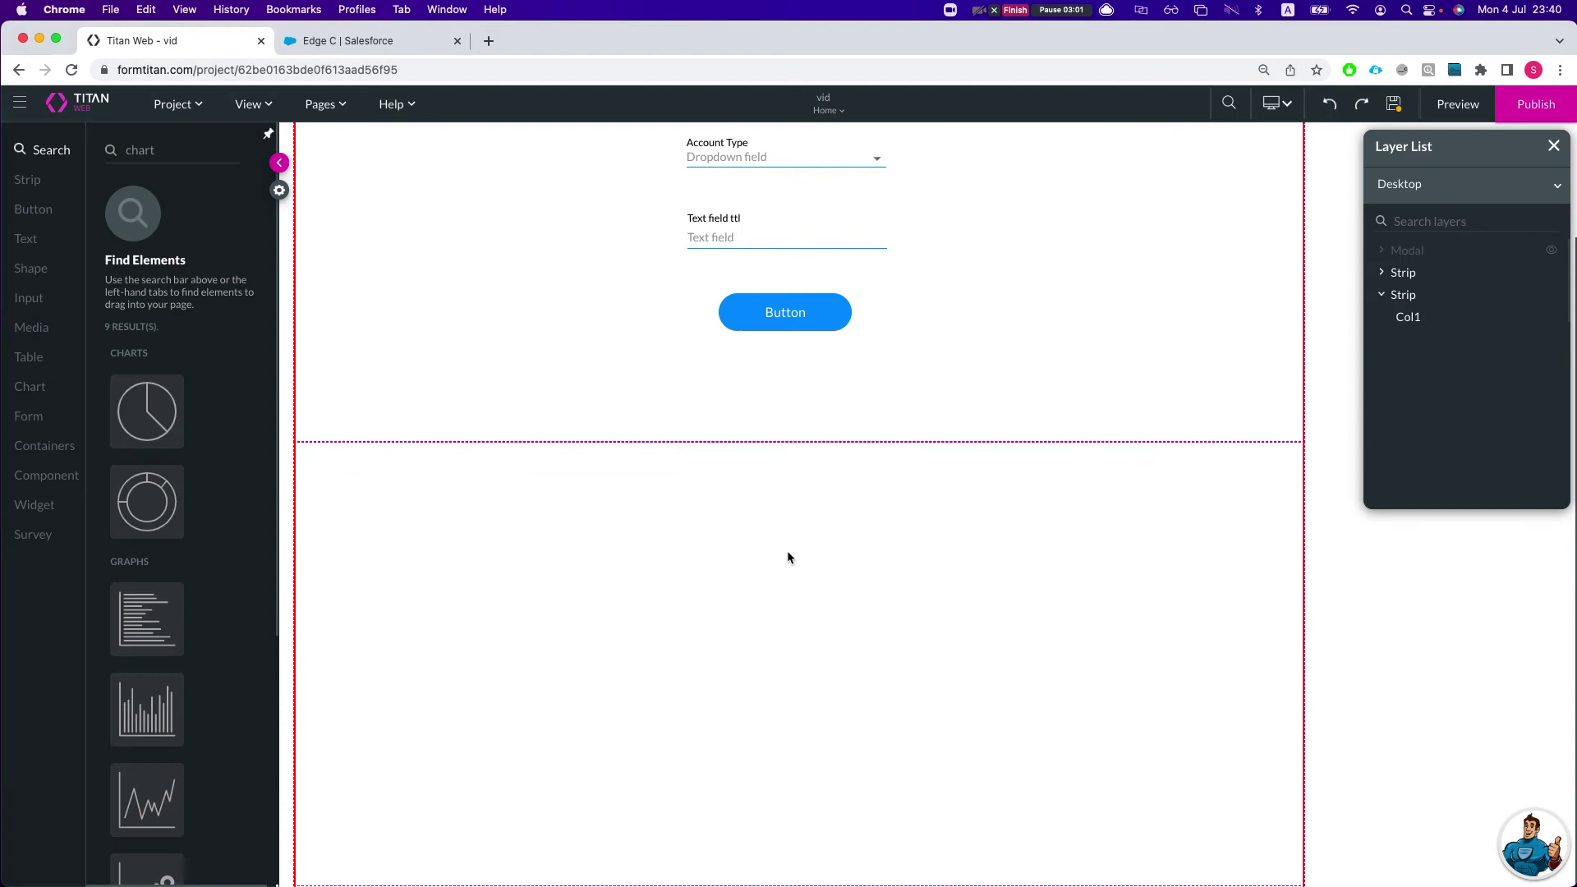
- Add a new page to the project, saving the pending changes before leaving the Home page
click(325, 104)
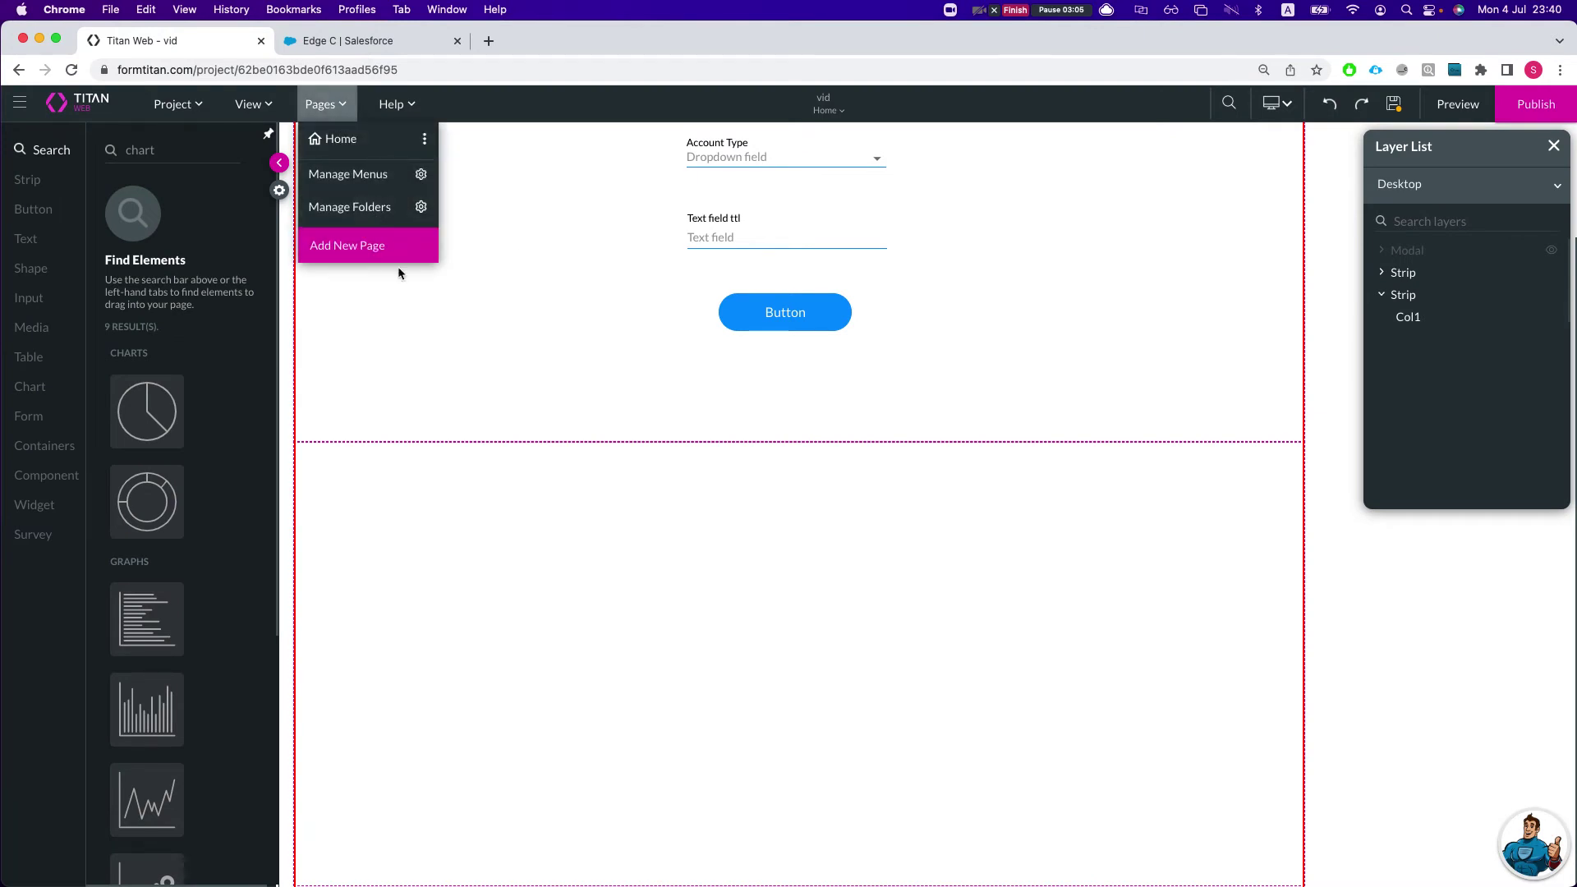
click(366, 251)
click(875, 584)
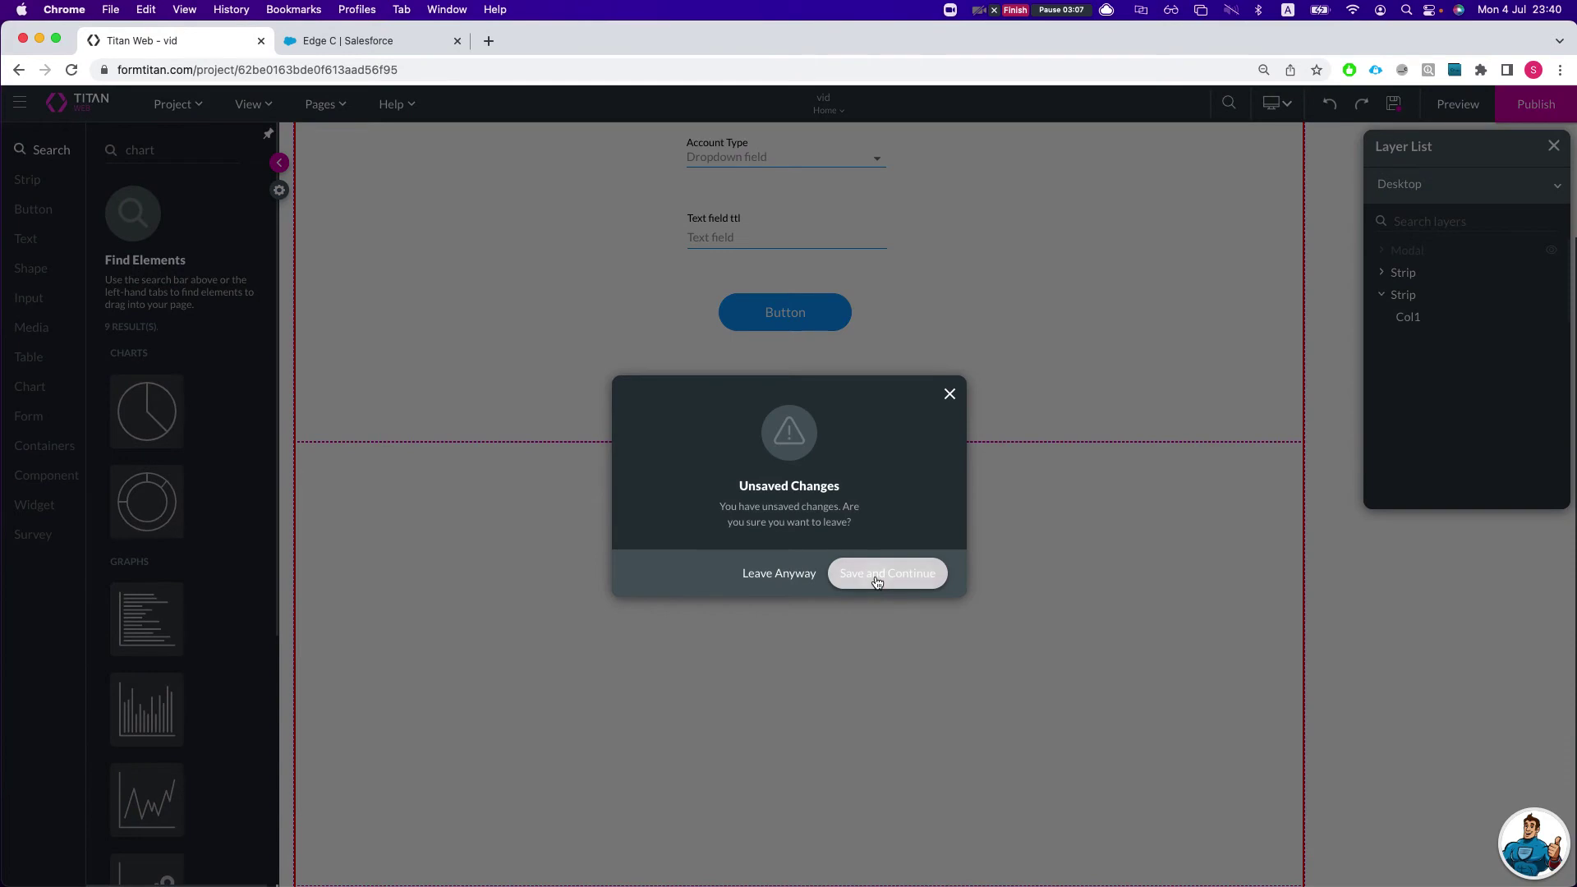
click(975, 678)
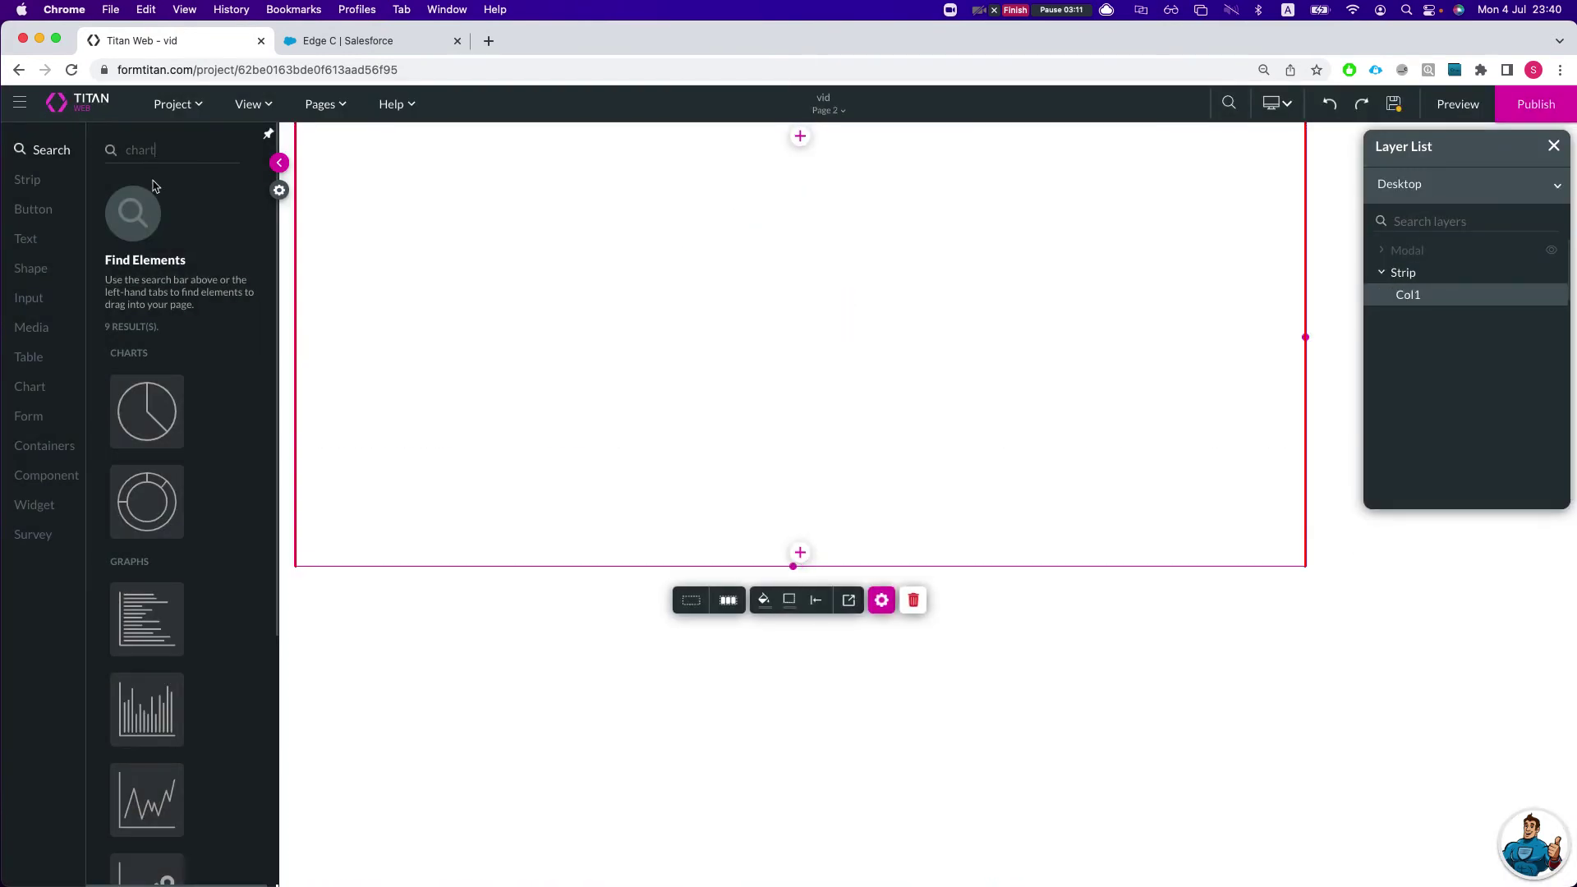
- Place a doughnut chart on the new page with Opportunity as its Salesforce source and no conditions
drag(153, 506, 468, 294)
click(782, 403)
text(oppo)
key(Return)
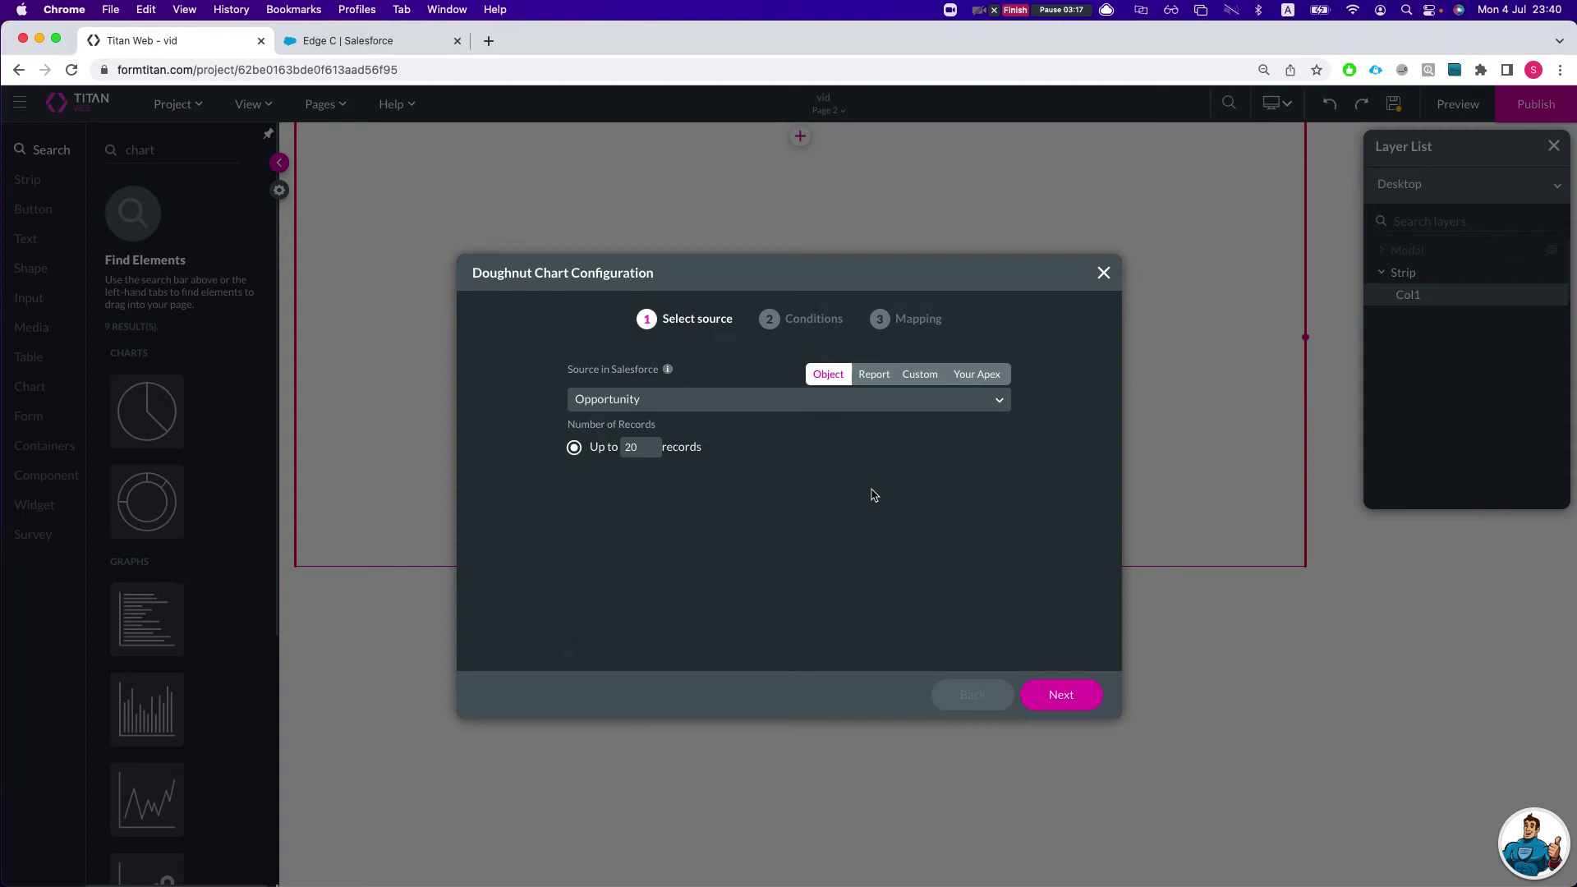
click(1066, 691)
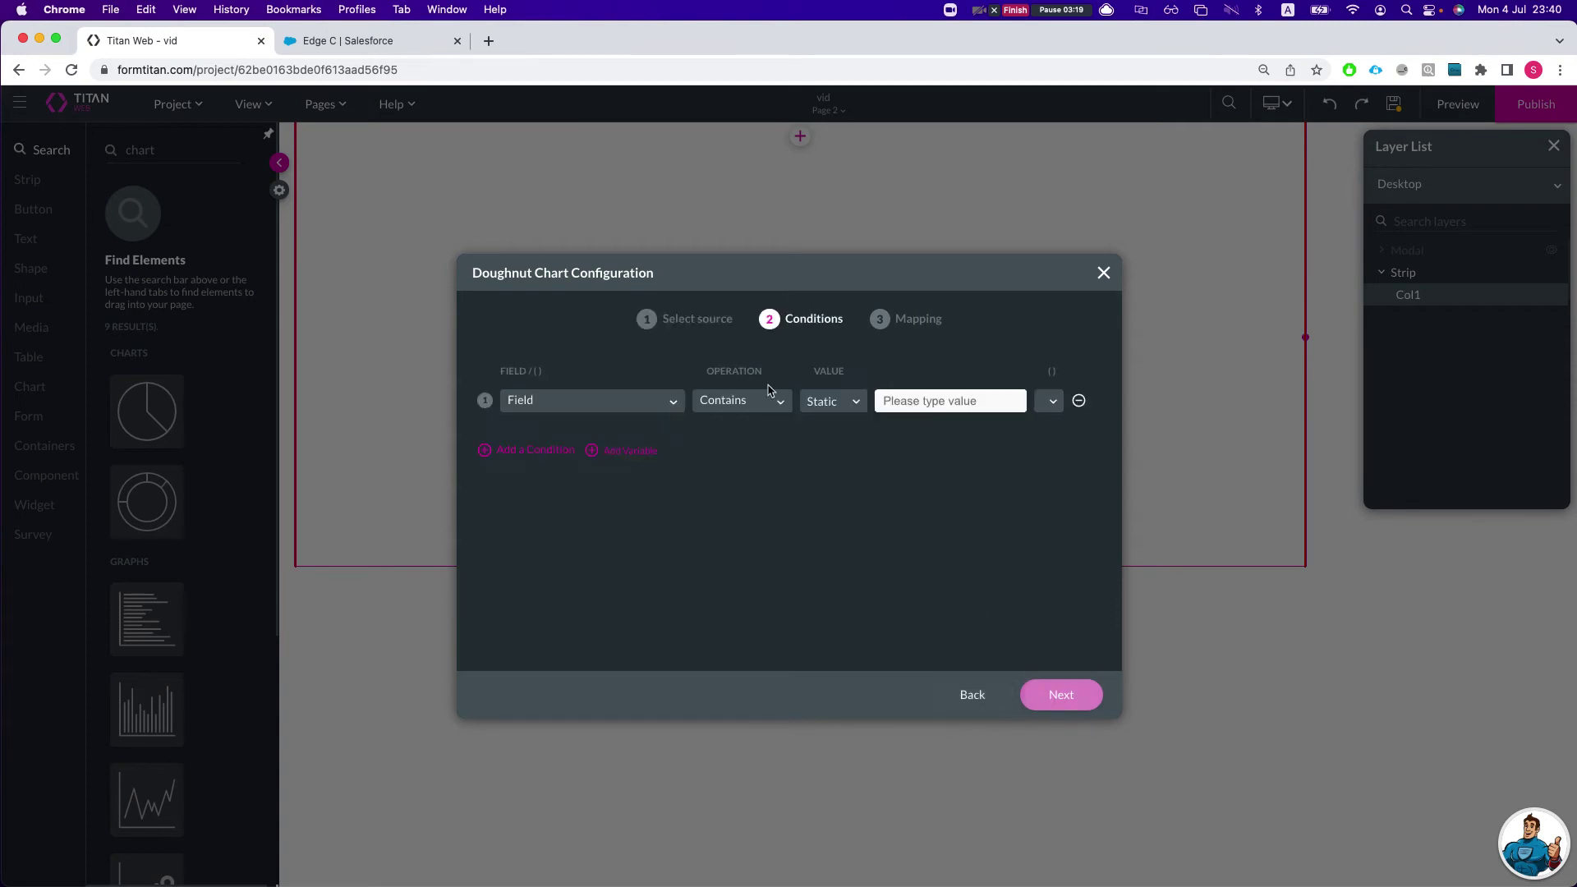
click(1067, 698)
click(1066, 697)
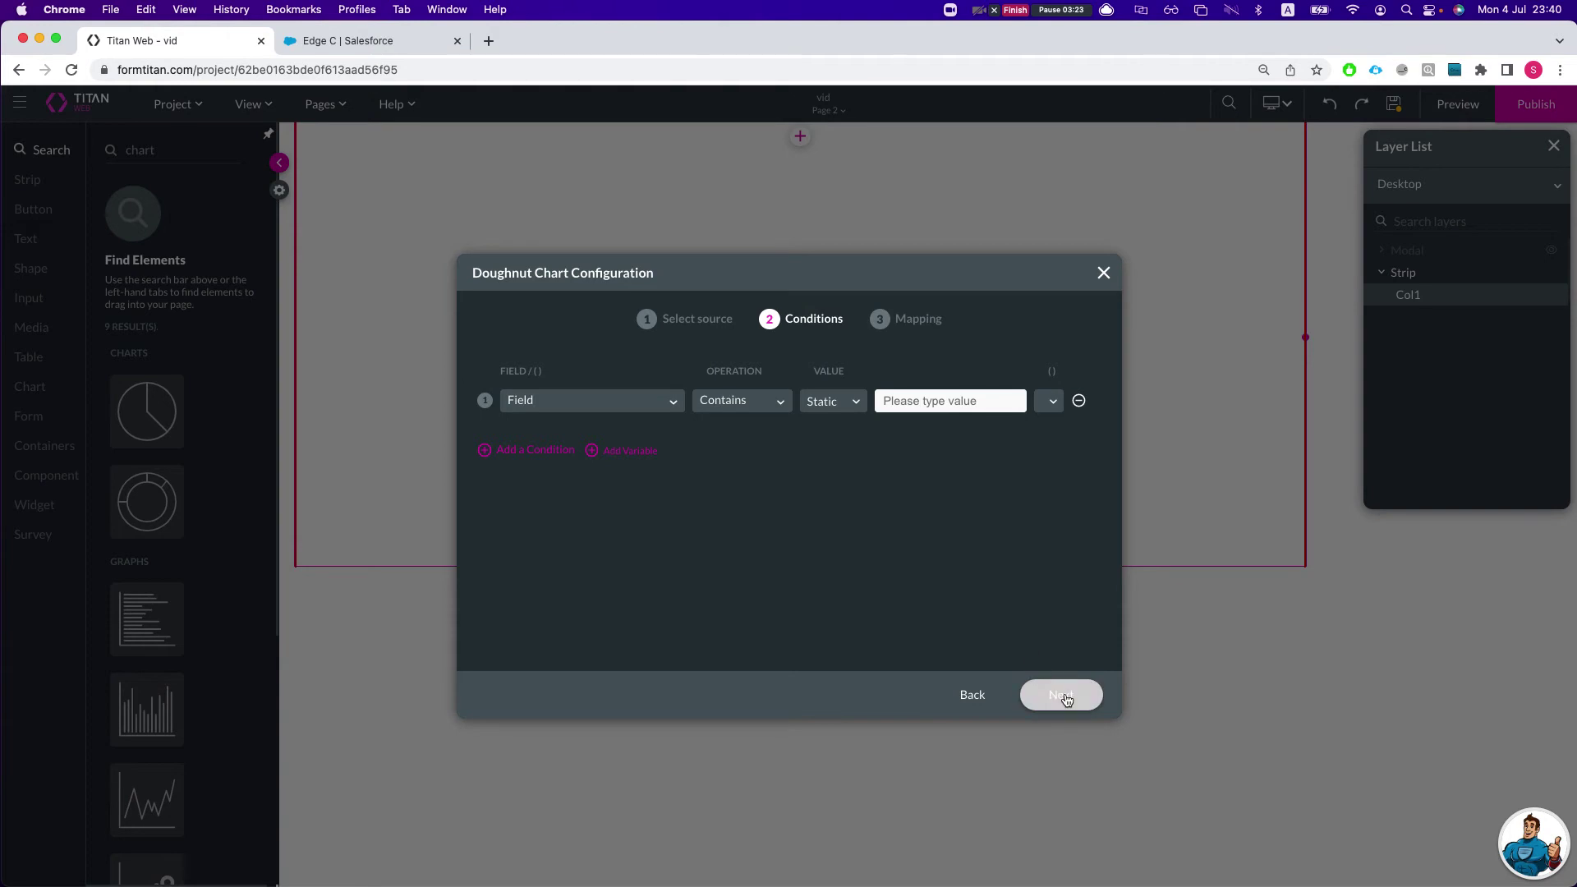
- Map the doughnut chart's X-axis to the Name field
click(699, 402)
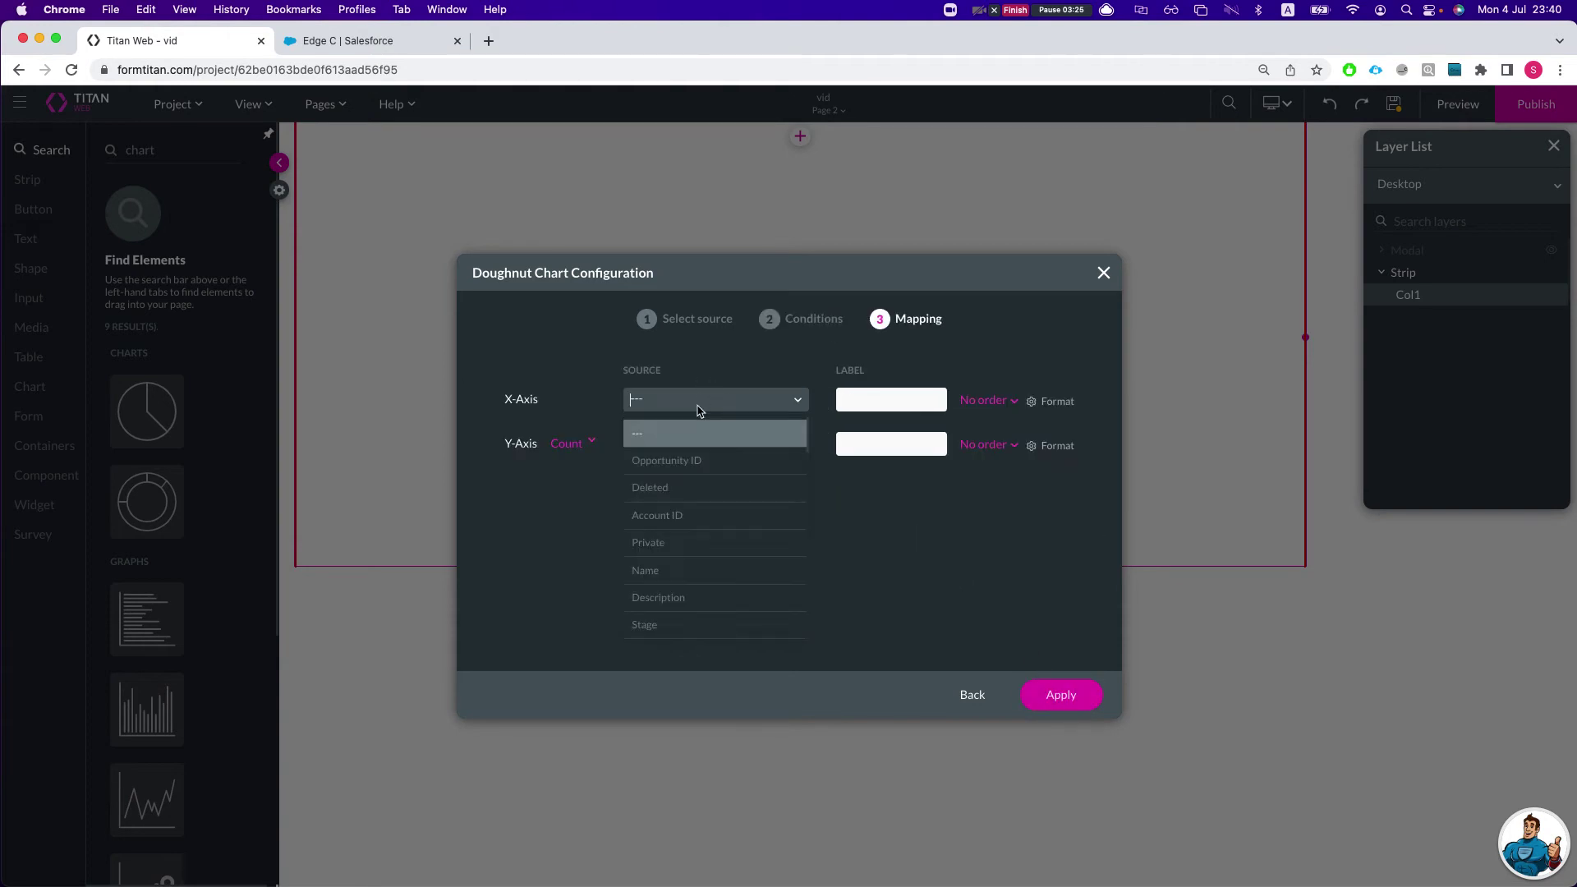
text(name)
key(Return)
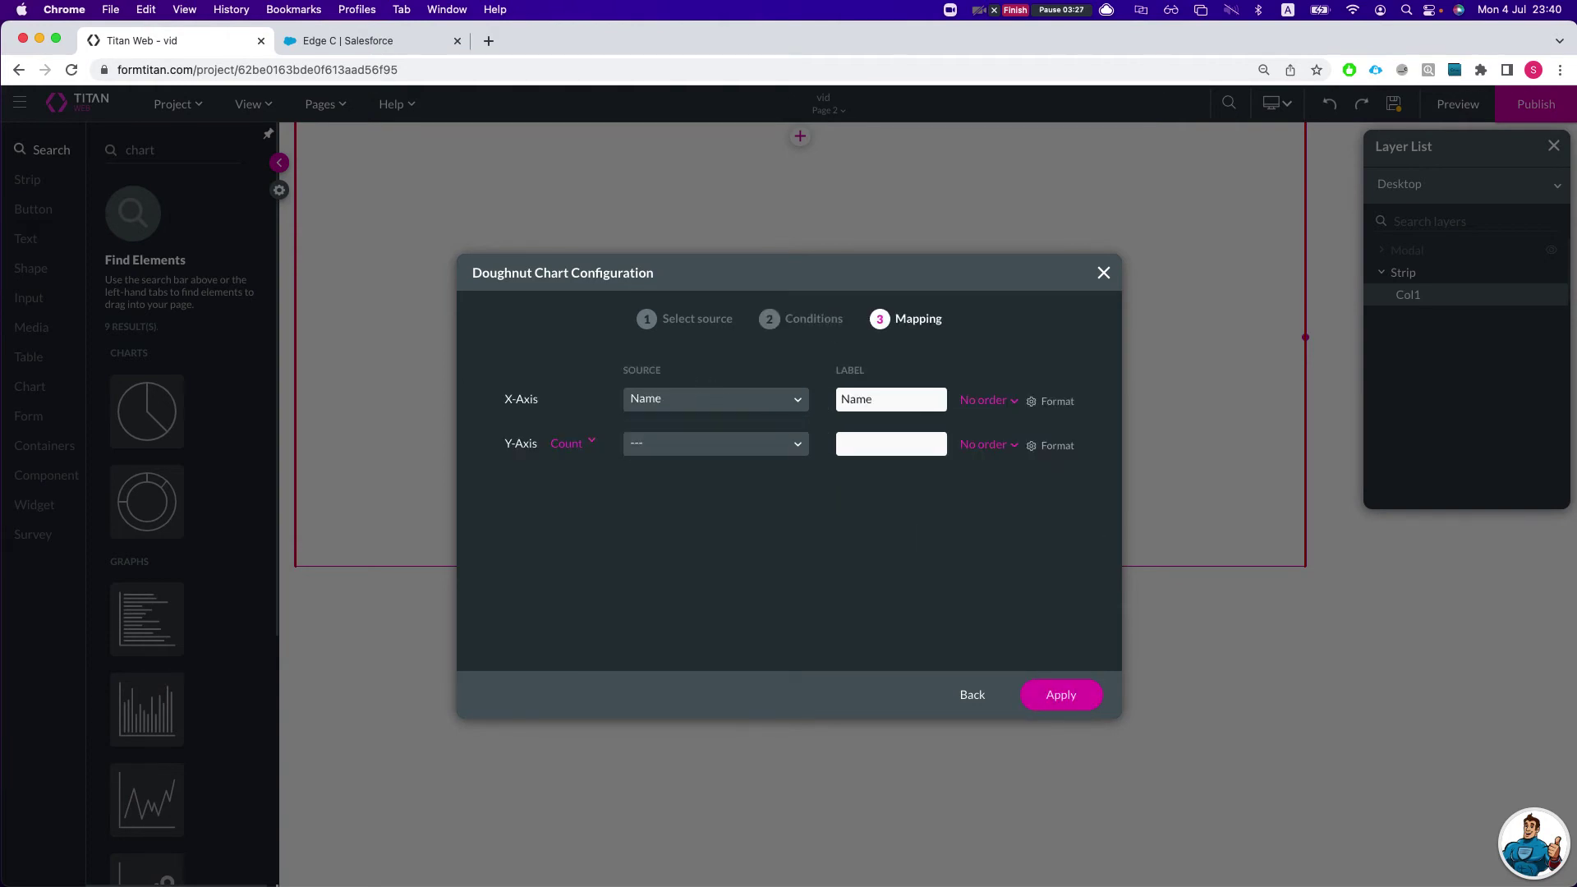
- Map the doughnut chart's Y-axis to the Amount field
click(704, 448)
text(am)
key(BackSpace)
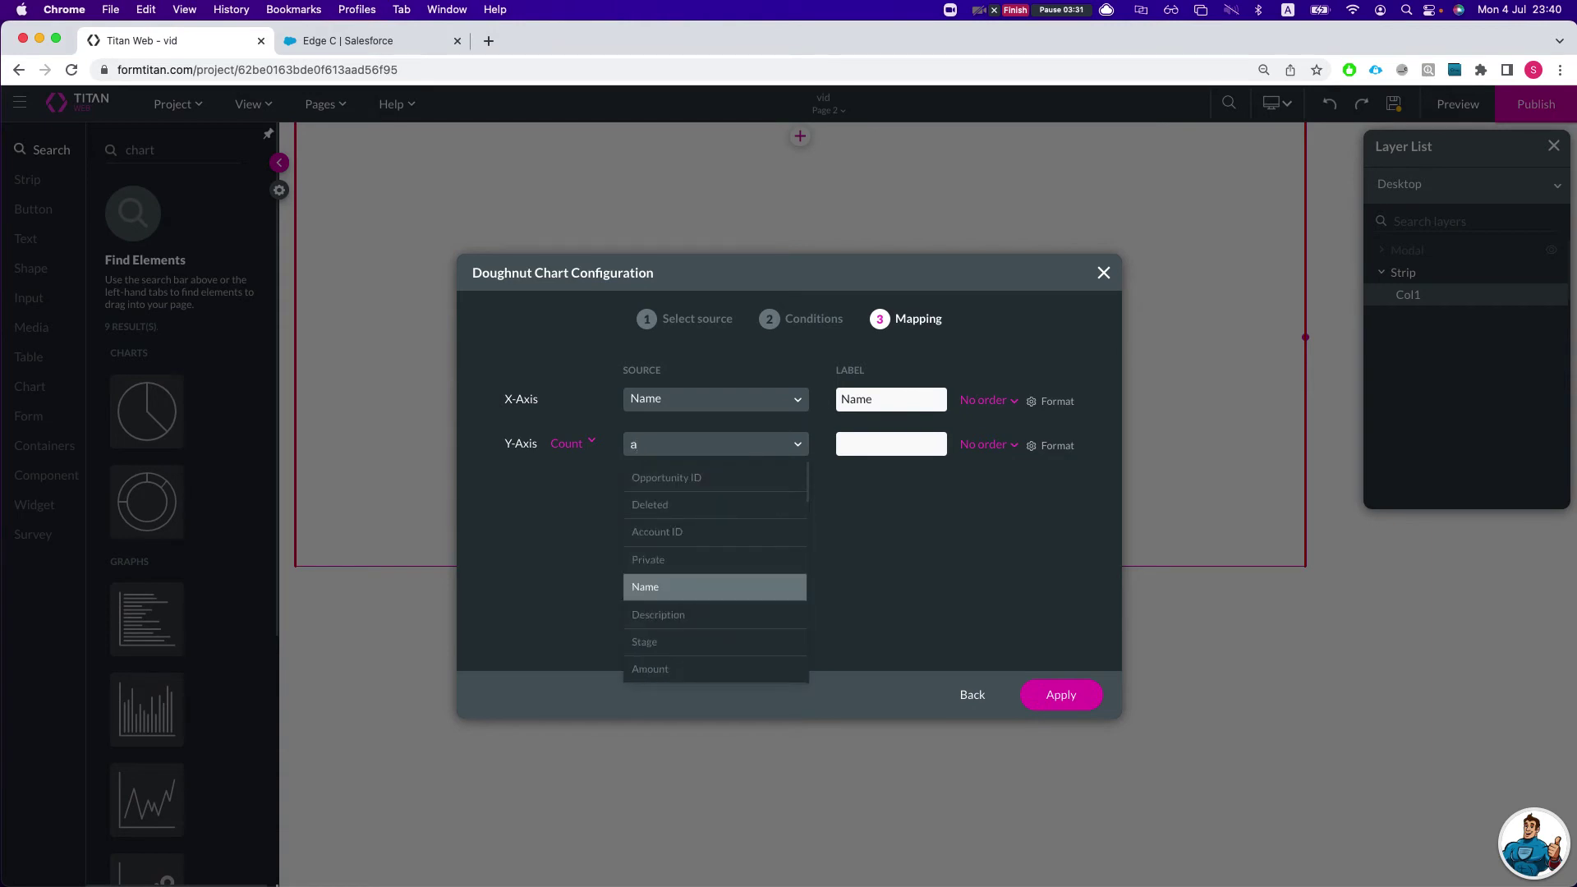
text(mount)
key(Return)
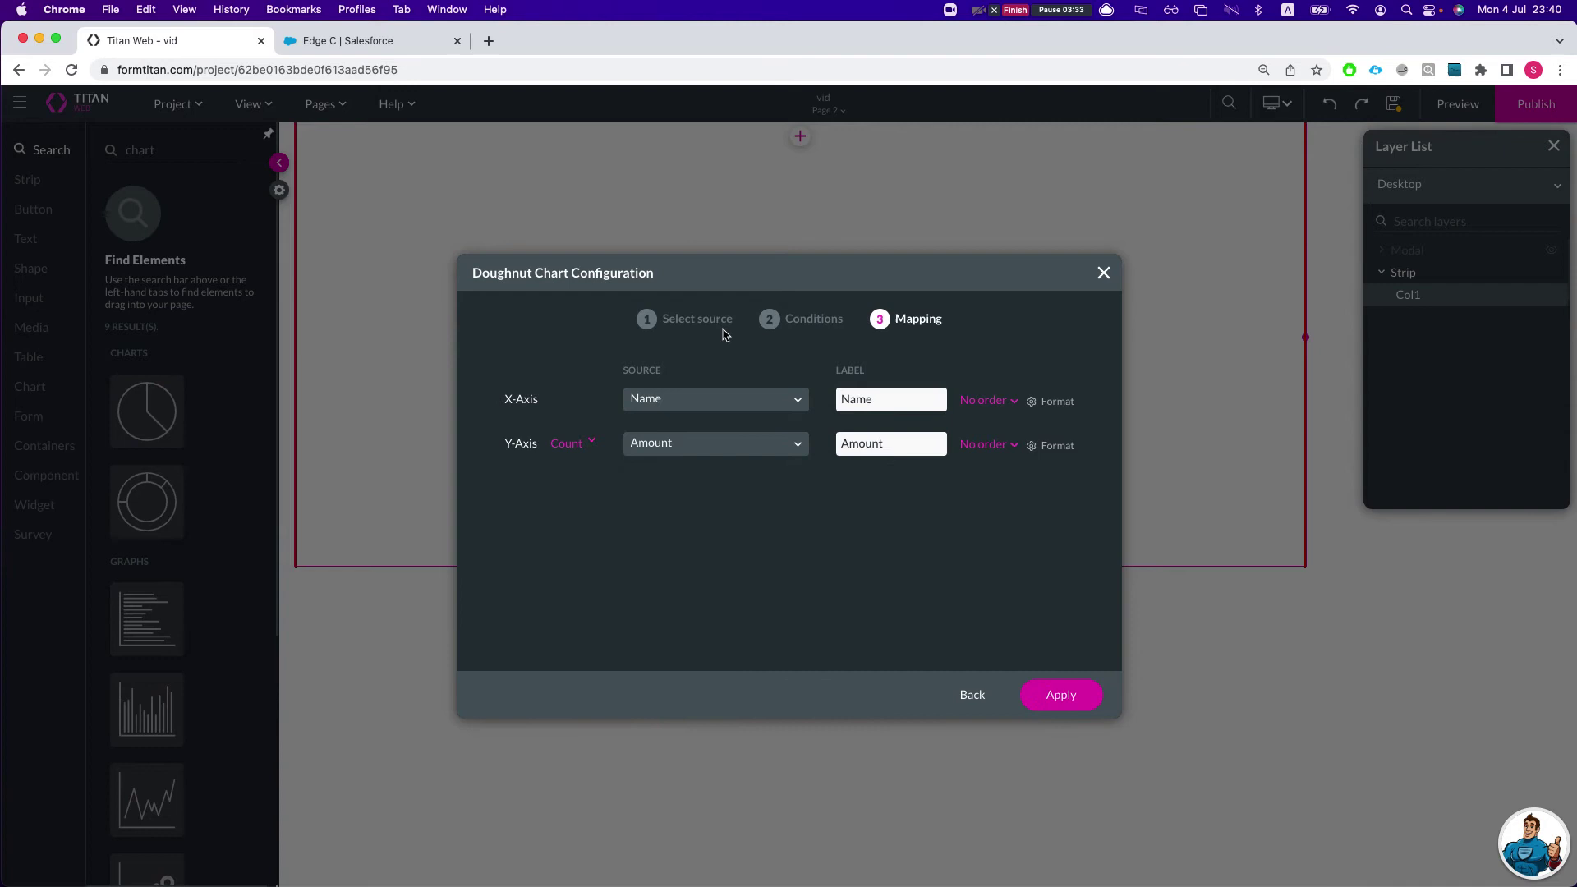
- Change the doughnut chart's X-axis source to Stage and apply the chart configuration
click(663, 400)
text(stat)
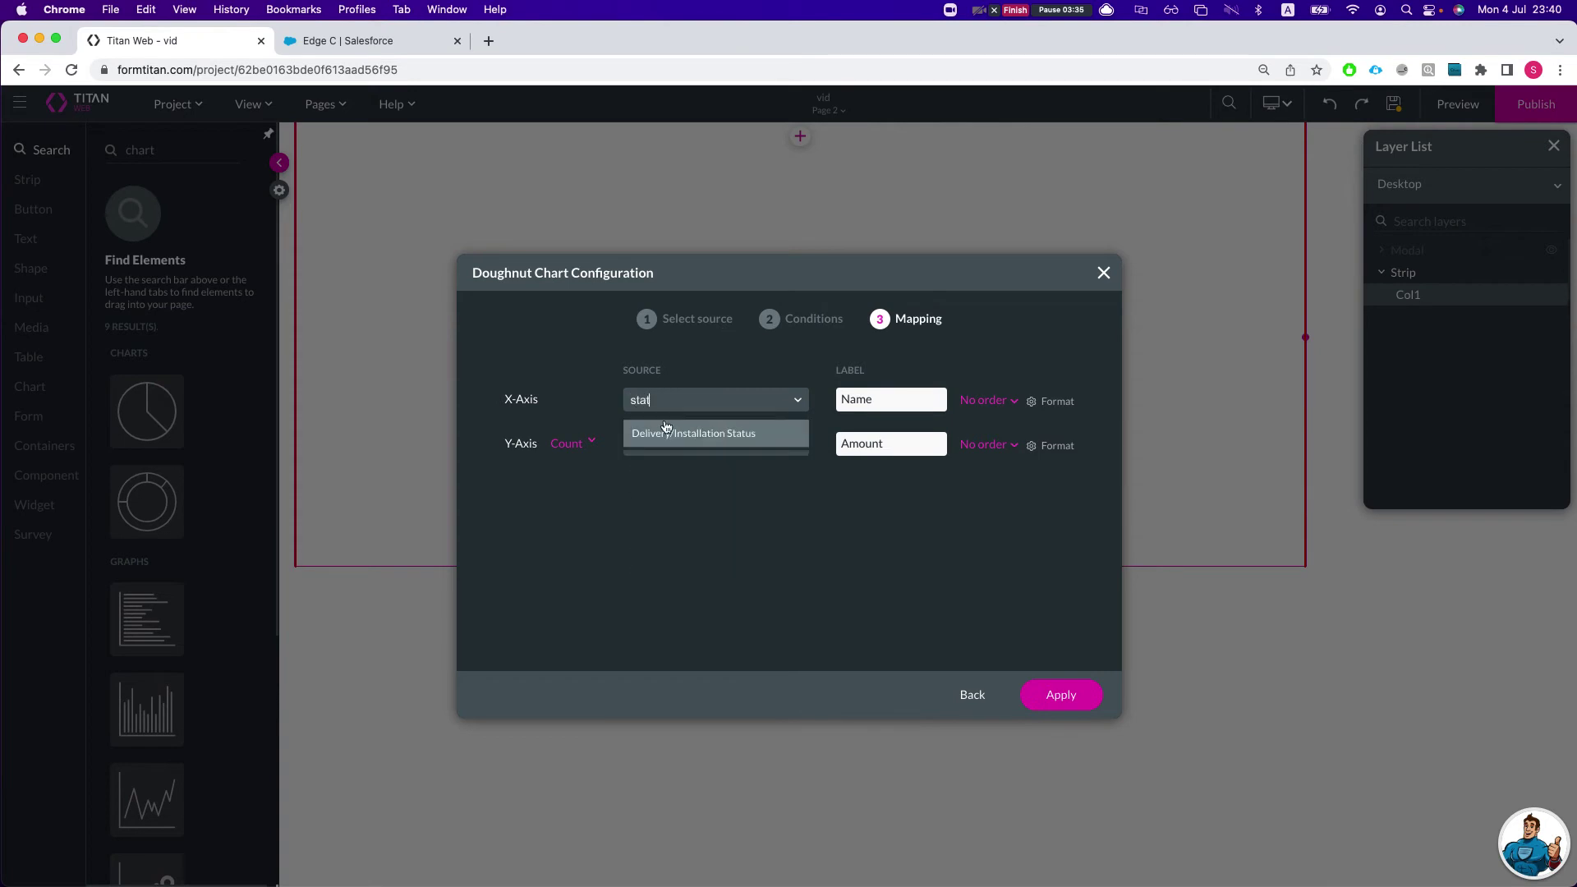
key(BackSpace)
text(ge)
key(Return)
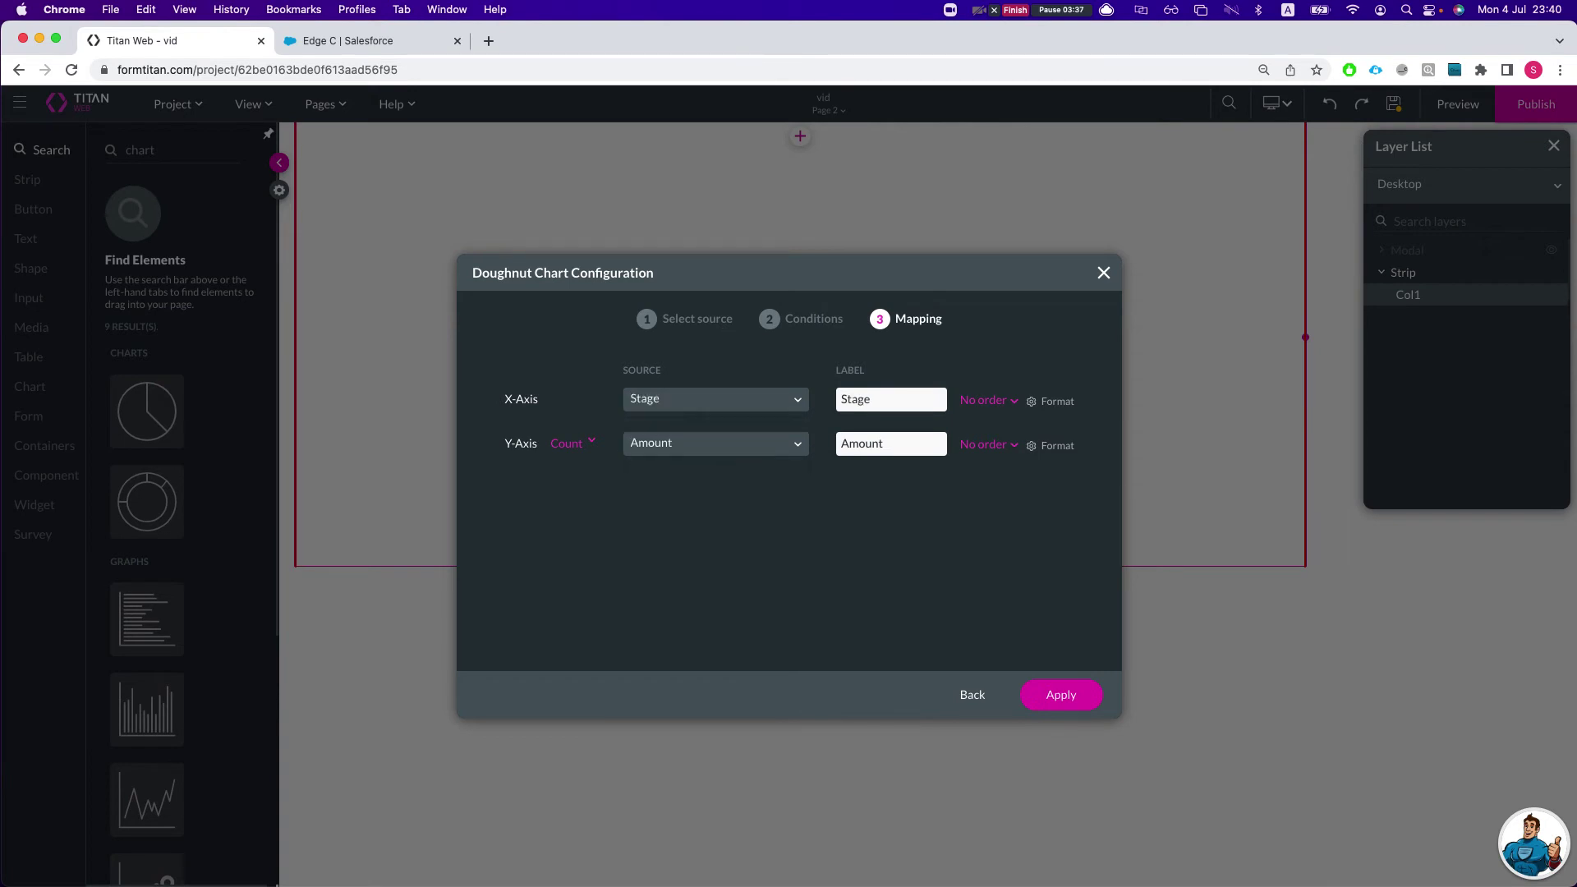
click(1063, 695)
- Enlarge the doughnut chart to nearly half the strip's width and align it with the strip's upper-left corner
click(526, 276)
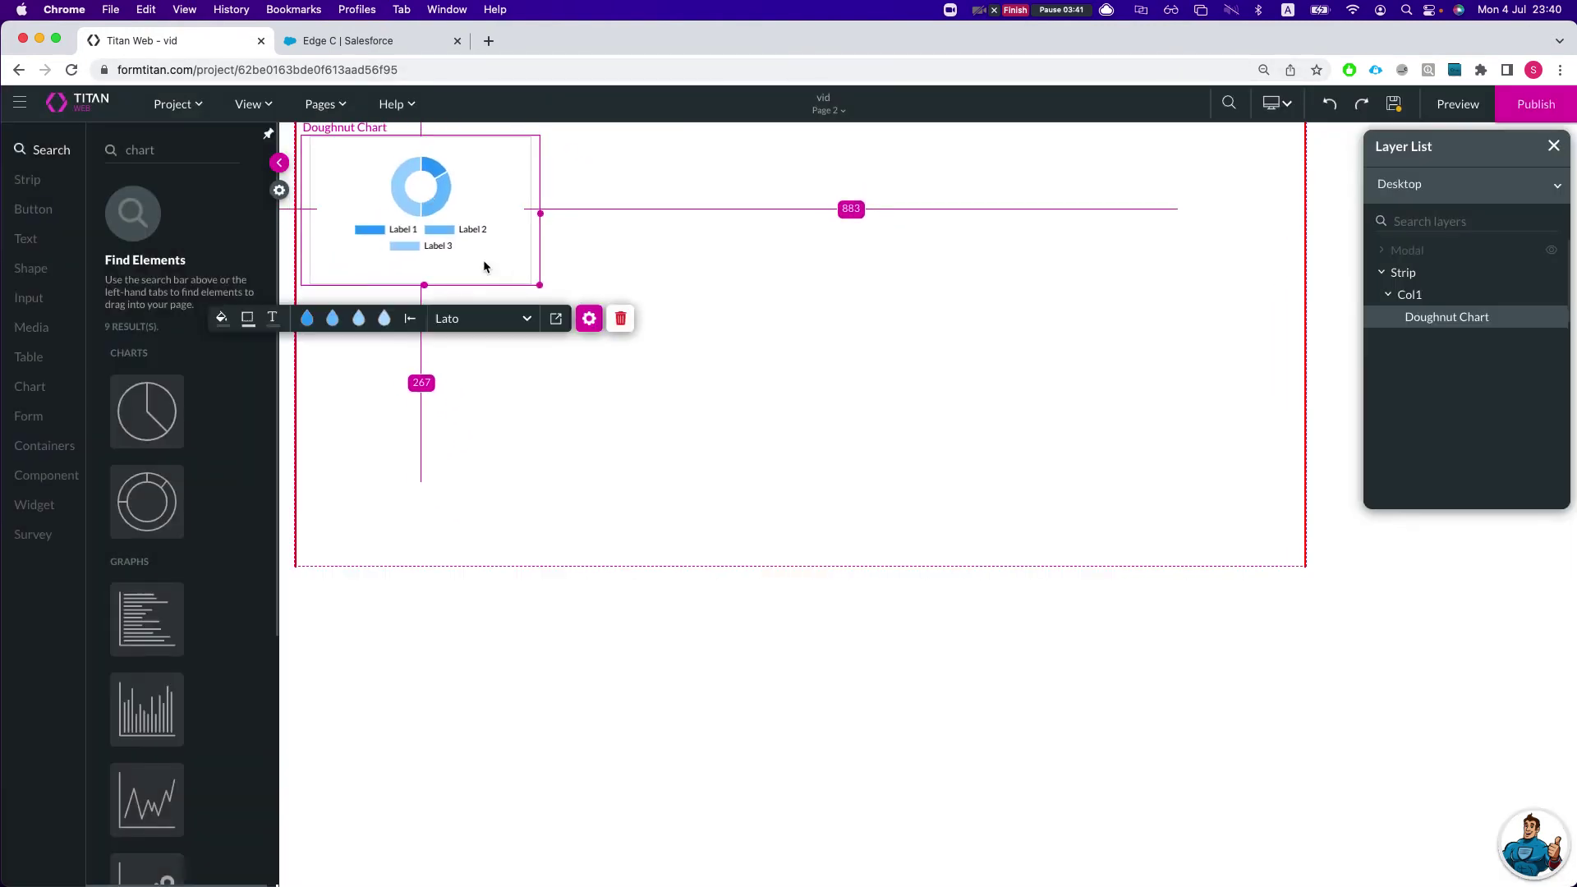
drag(538, 284, 812, 334)
drag(666, 232, 682, 269)
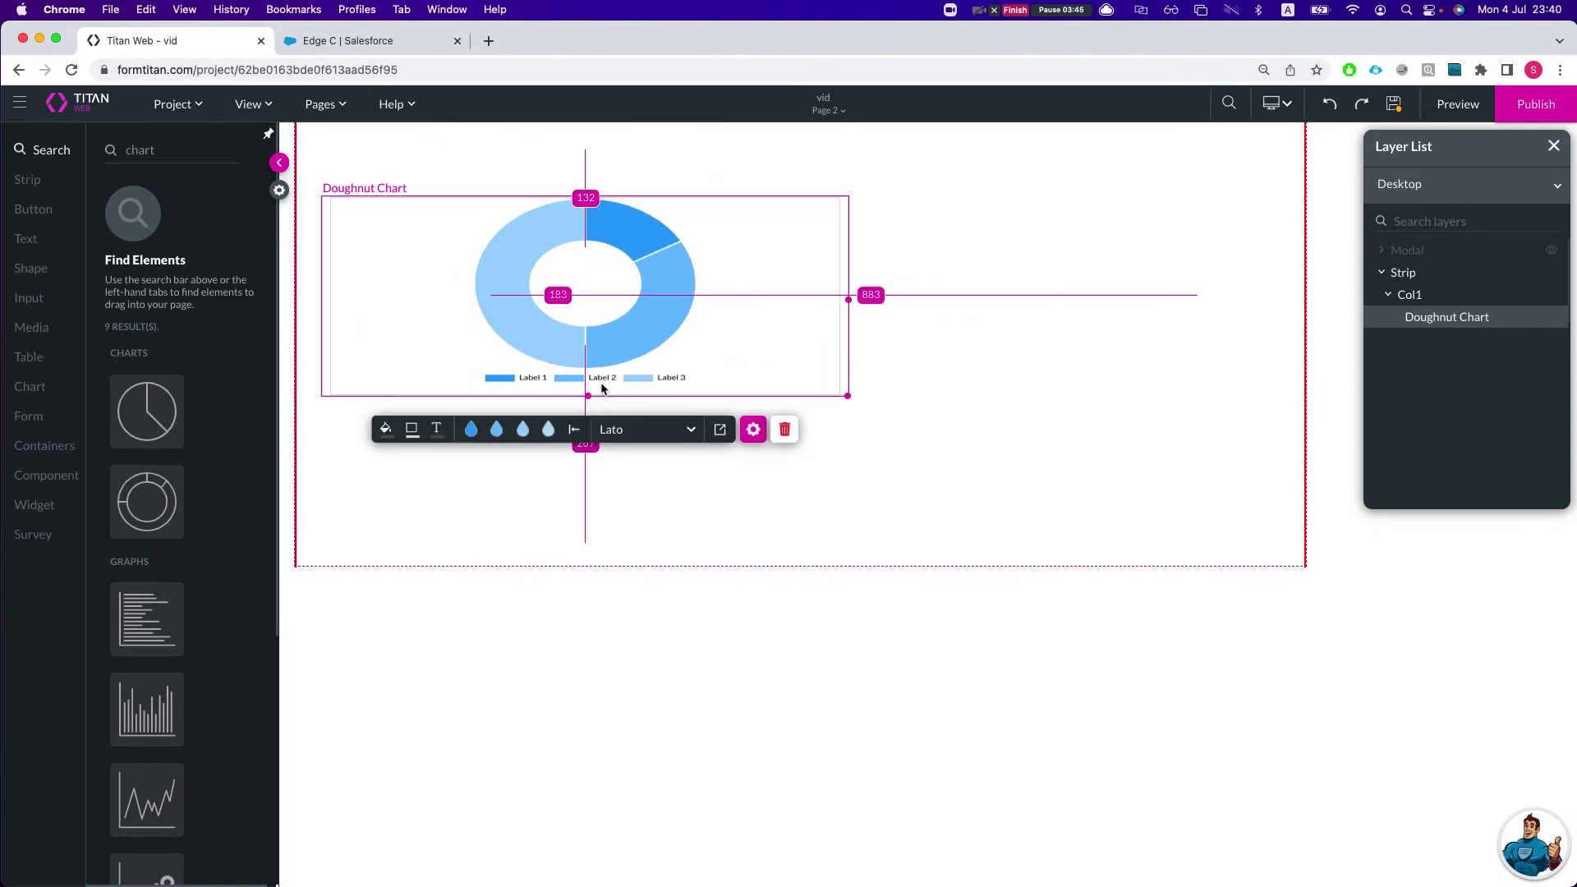
drag(846, 396, 854, 493)
drag(695, 334, 673, 274)
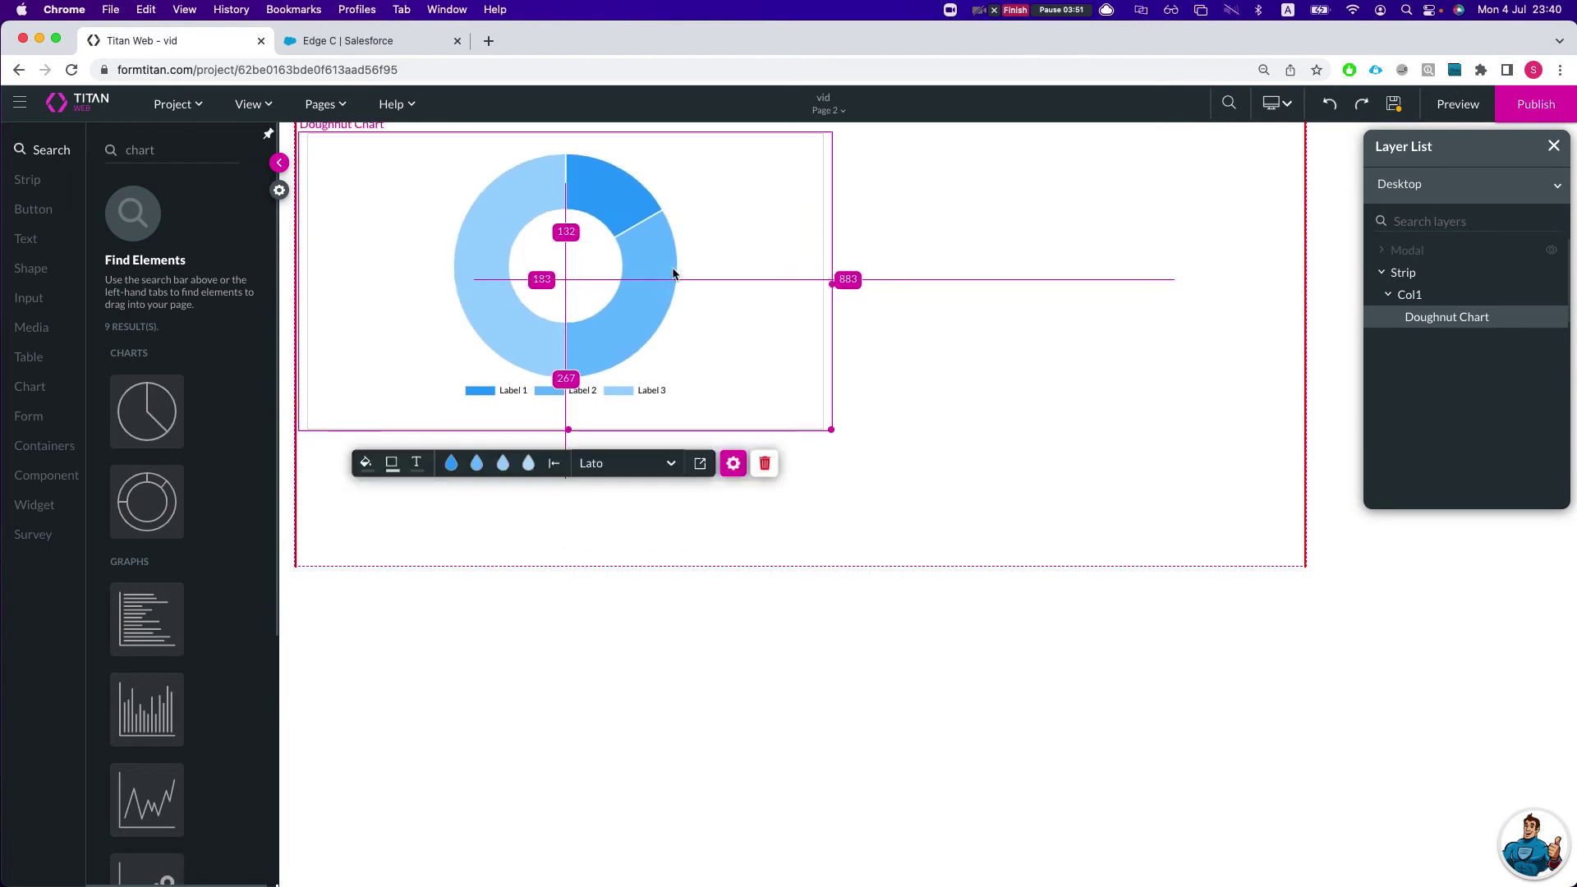
drag(831, 428, 771, 377)
drag(731, 271, 778, 282)
click(898, 322)
click(658, 233)
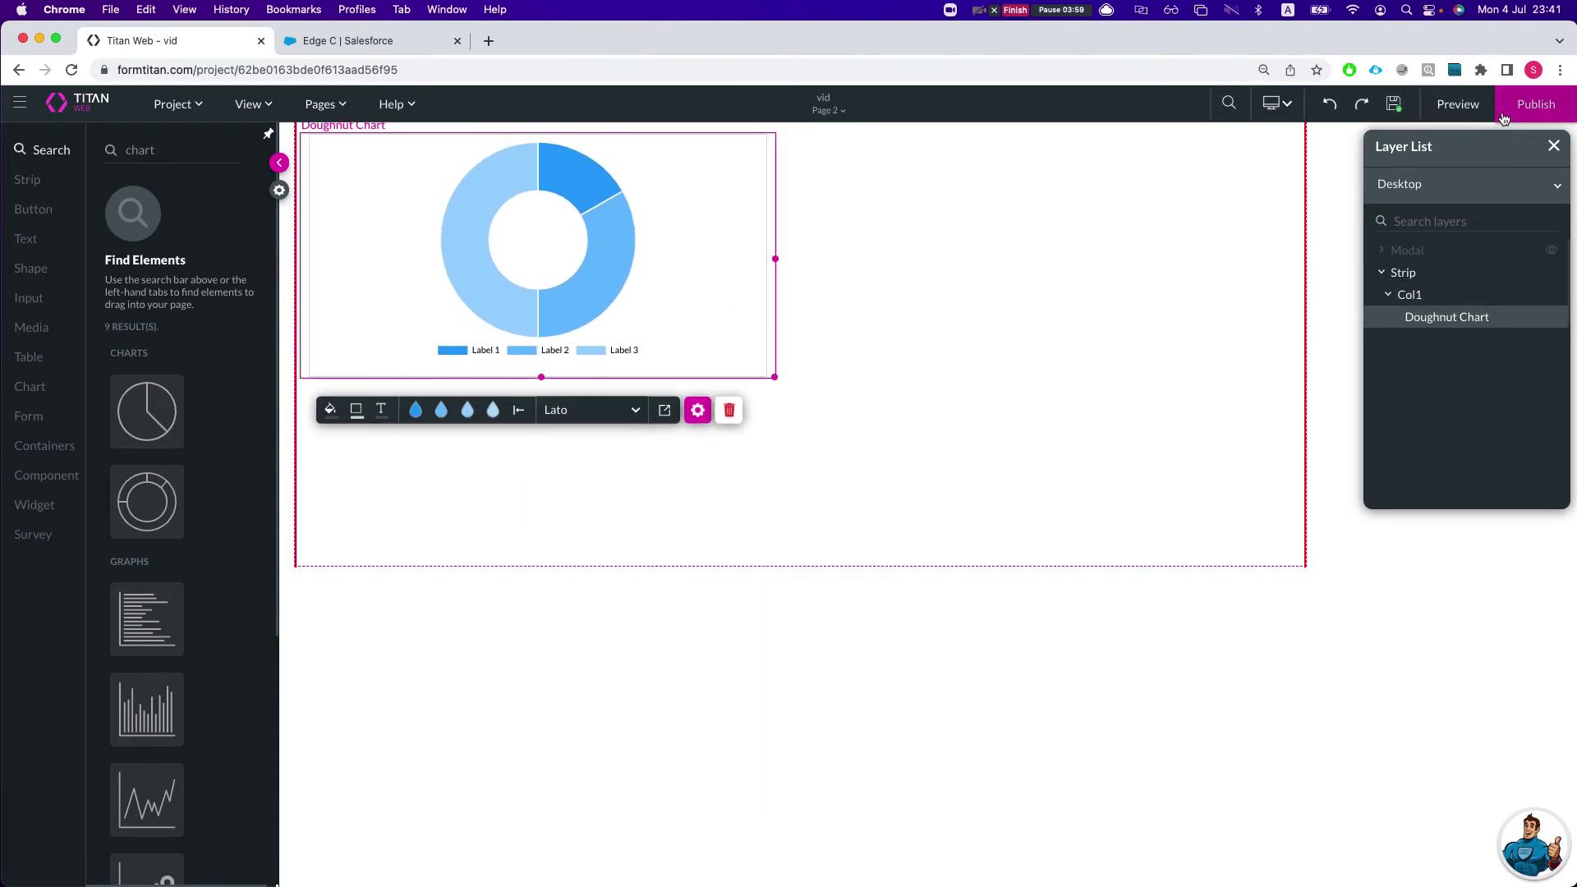
- Publish the project, launch the published site in a new tab and return to the project editor
click(1278, 104)
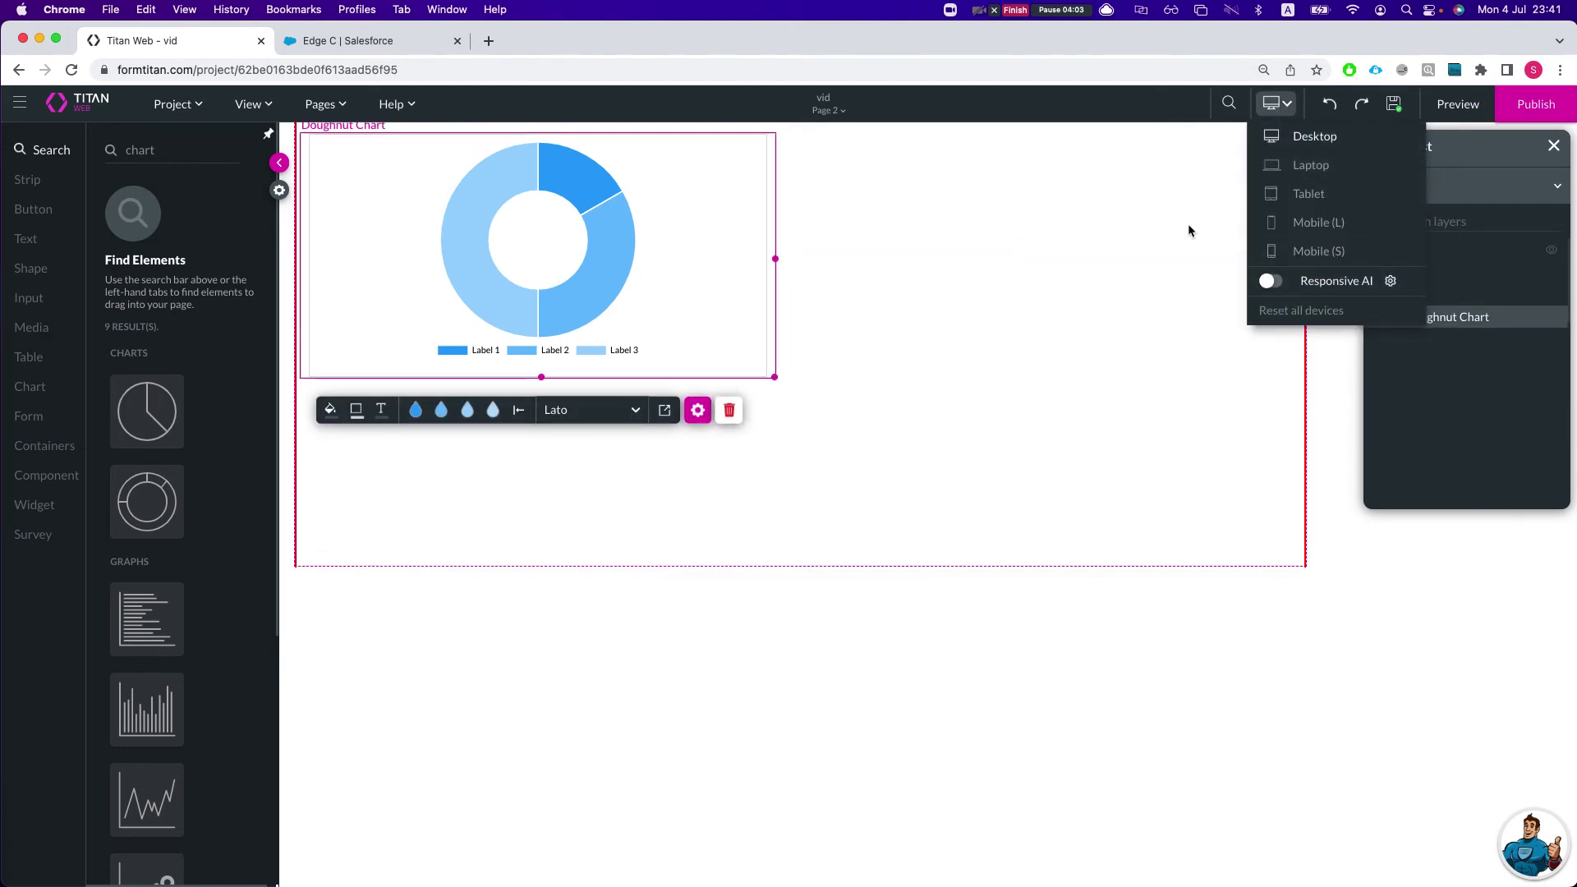
click(1536, 103)
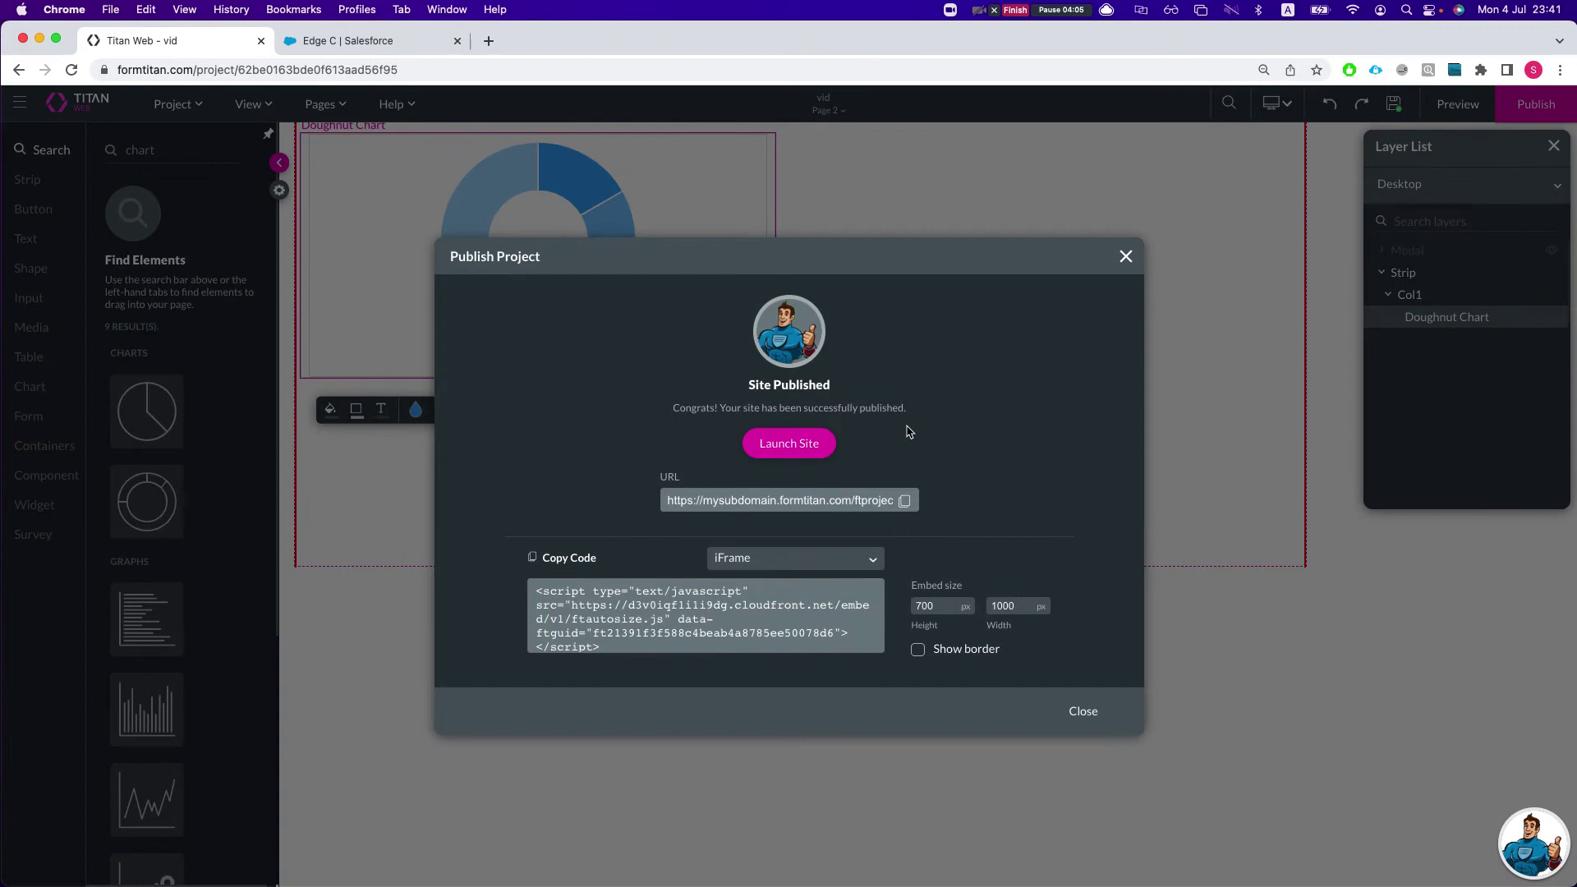
click(803, 444)
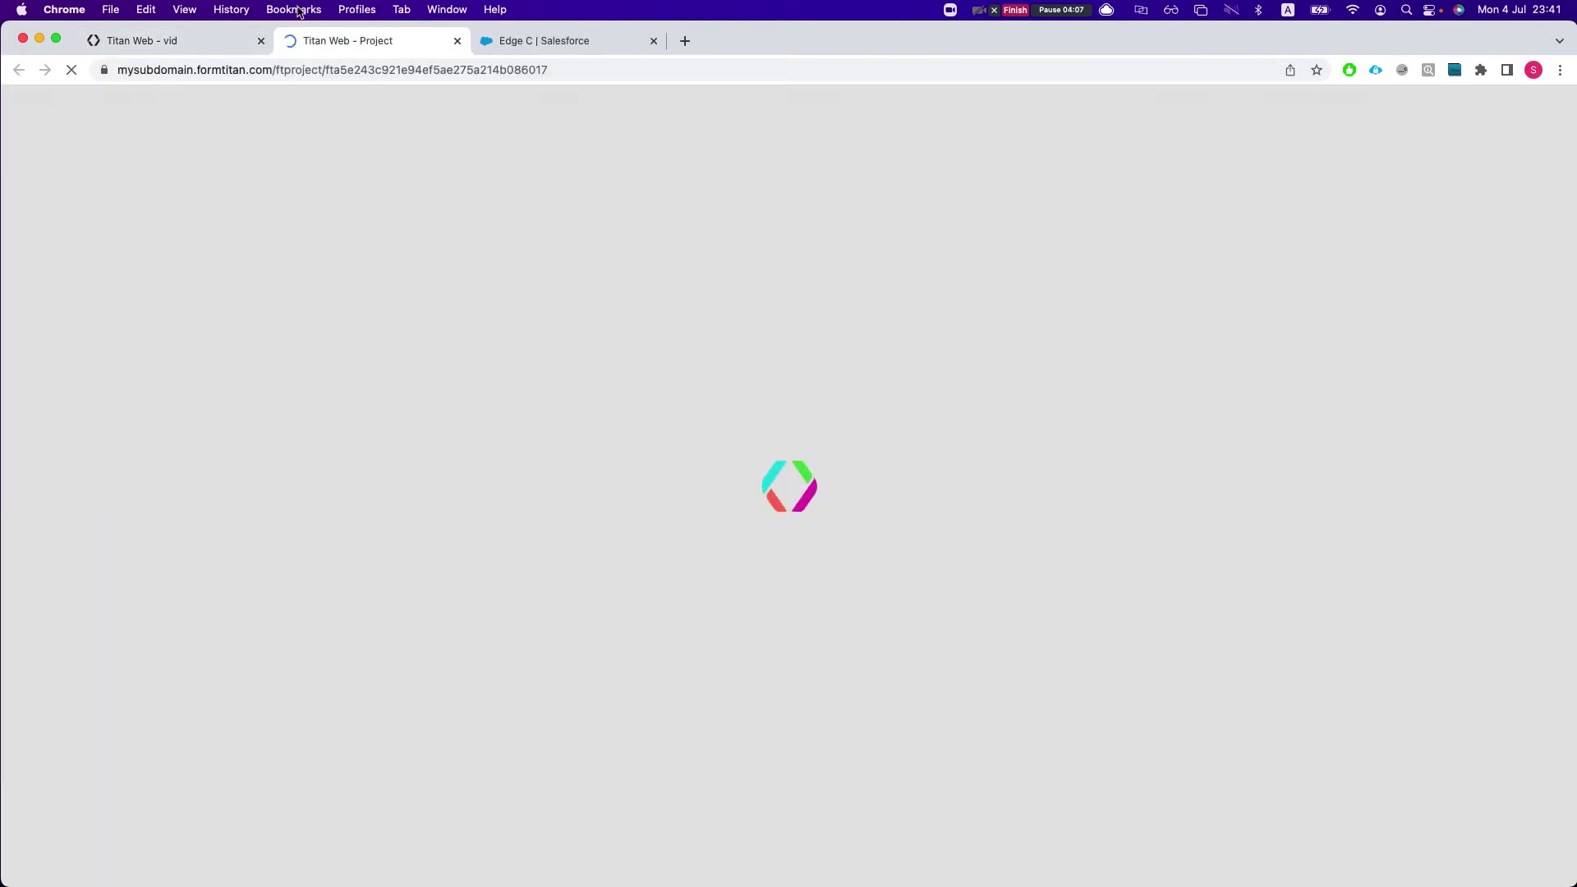
click(157, 43)
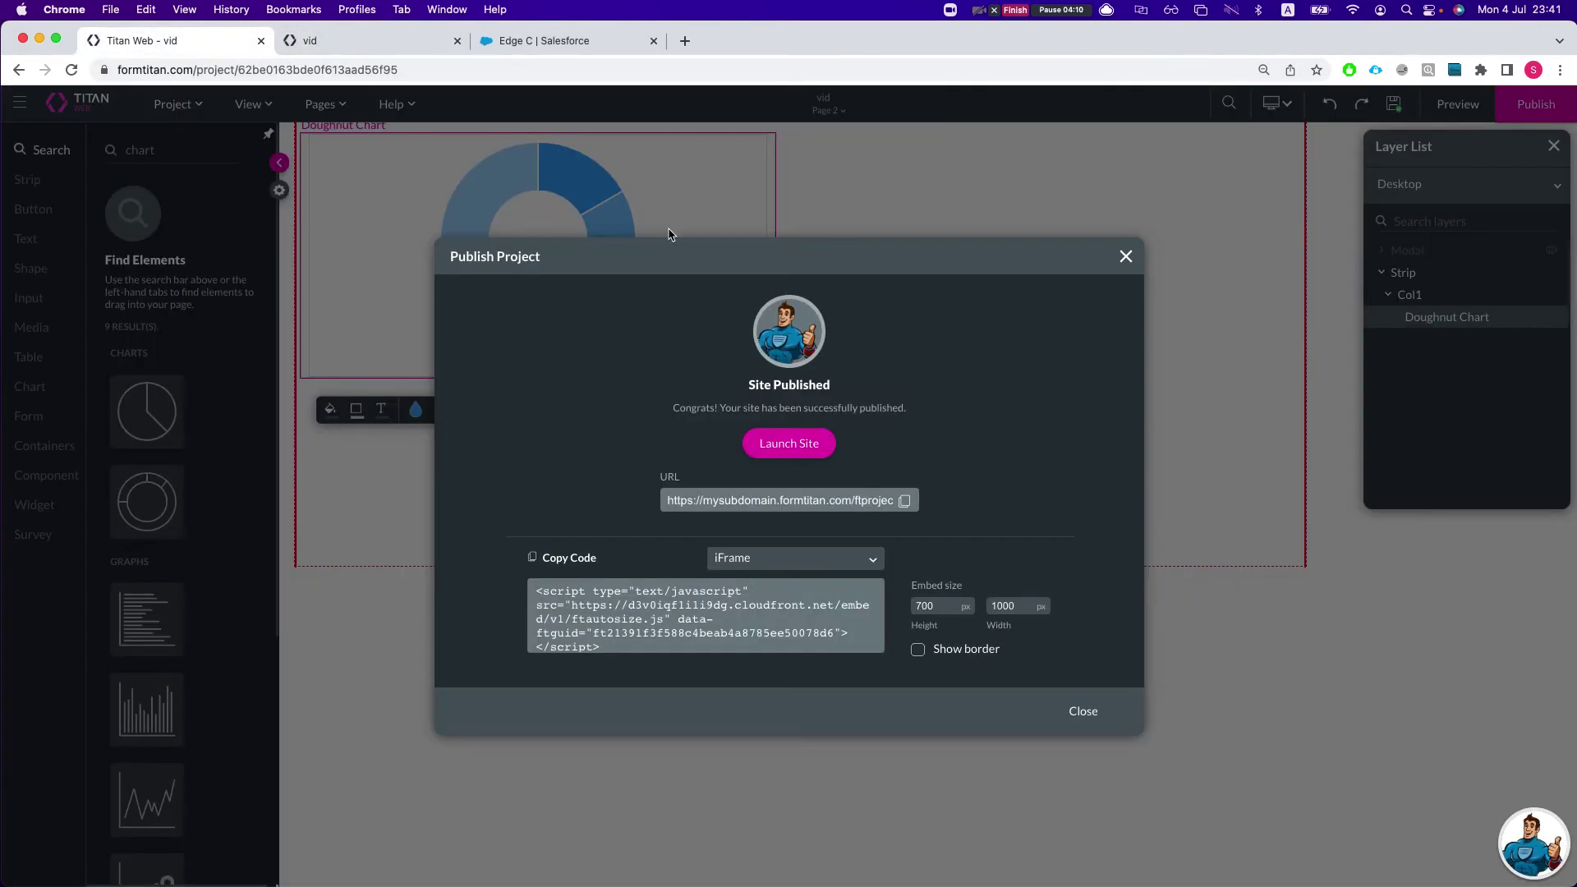
- Close the publish confirmation and preview the project page containing the doughnut chart
click(1124, 257)
click(1452, 104)
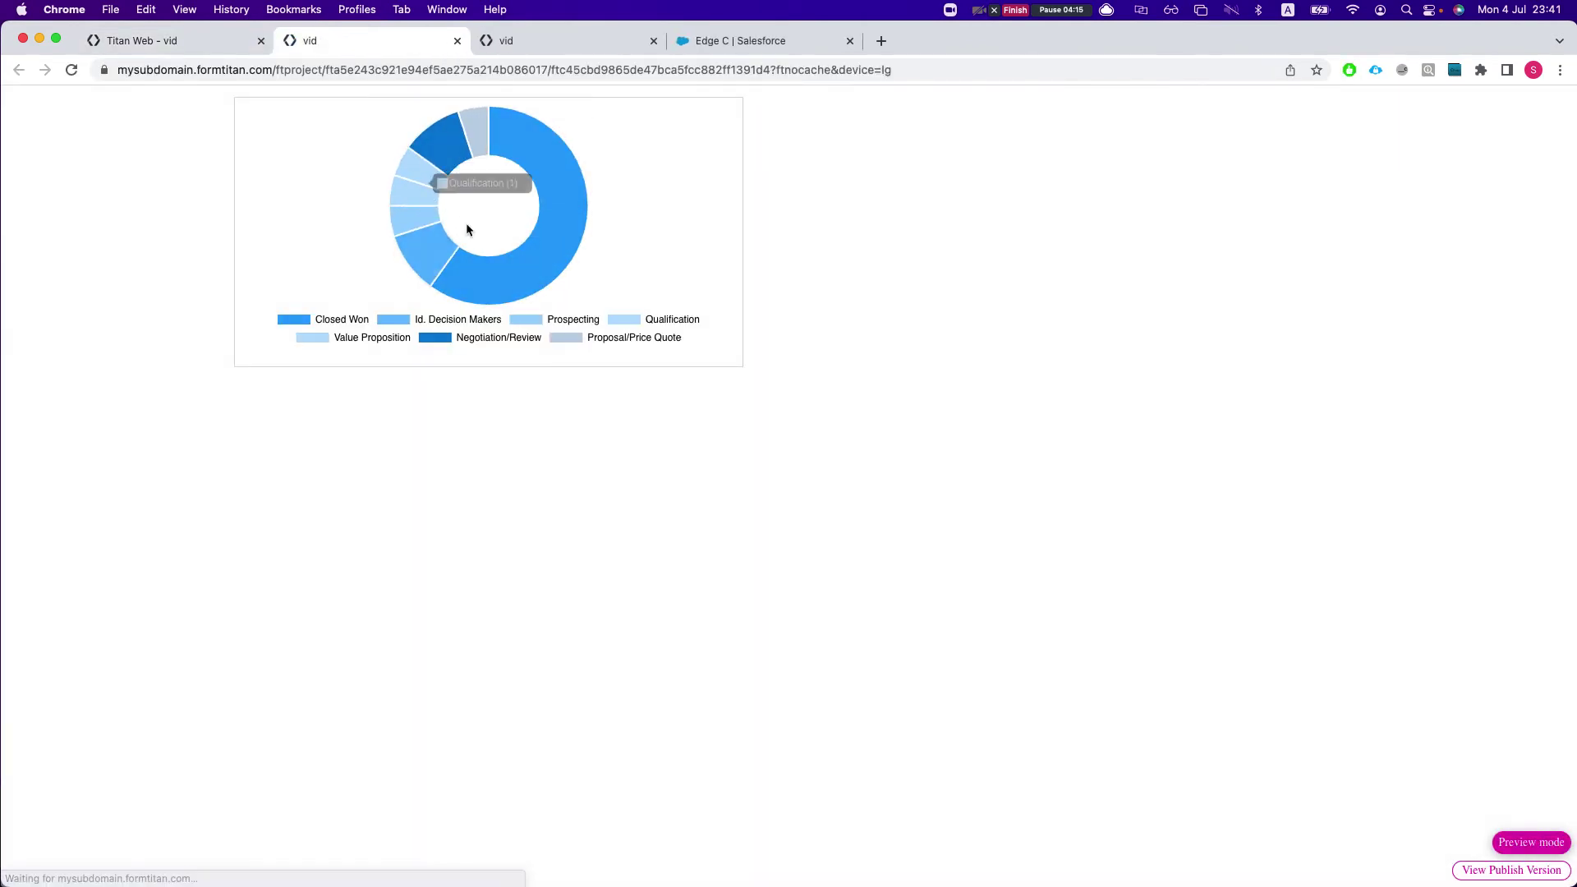
- Switch to the Word template and set up a FormTitan image of type Web from project vid, Page 2
key(ctrl+Up)
click(383, 415)
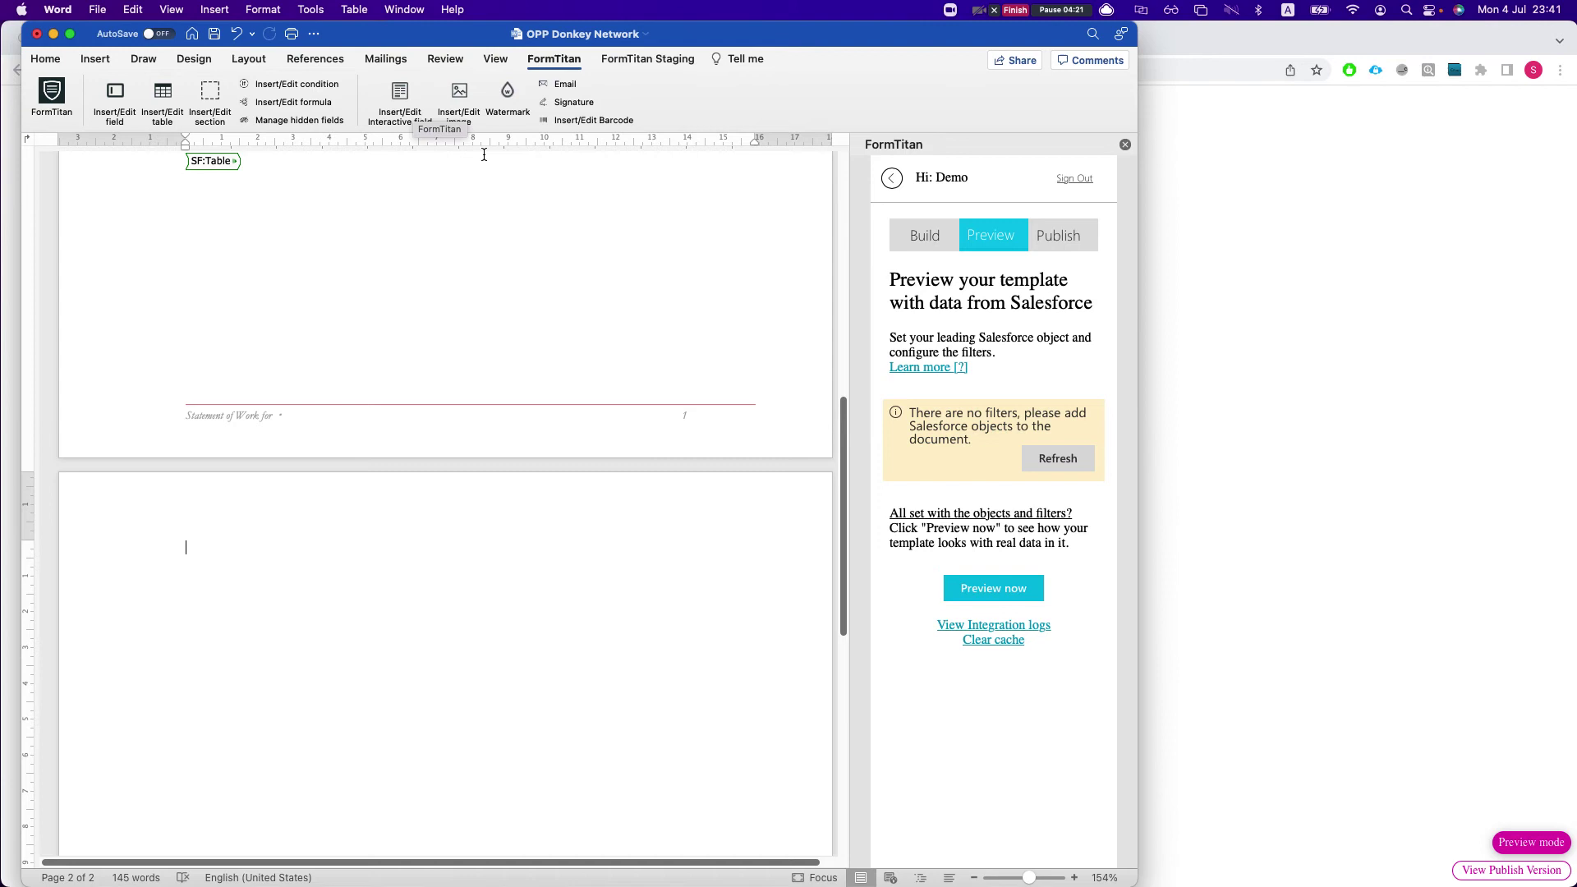
click(460, 95)
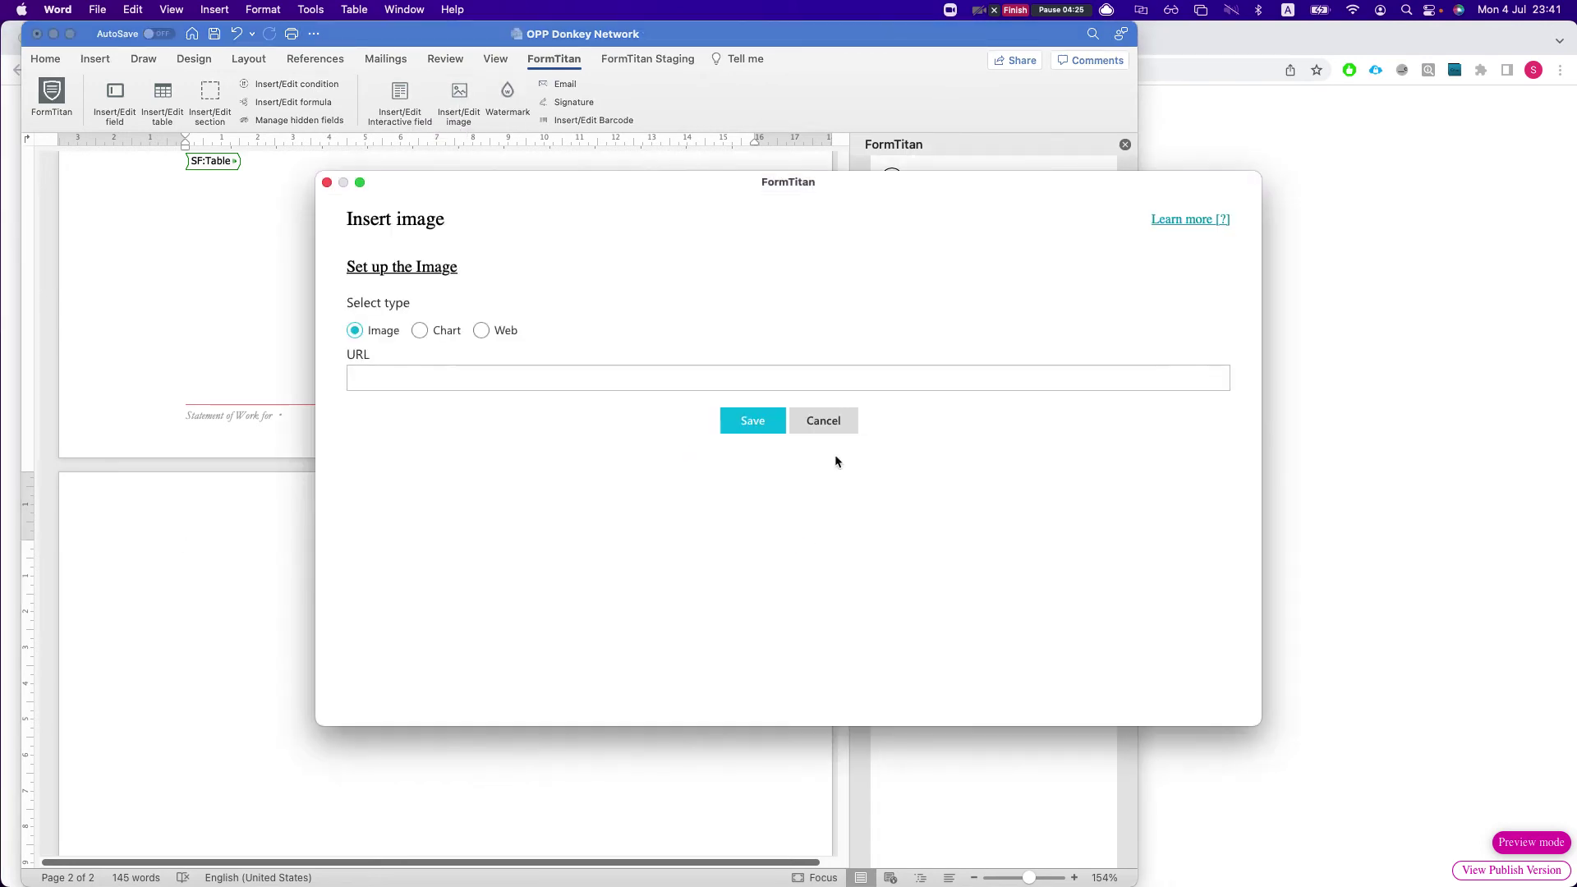
click(496, 332)
click(431, 380)
click(416, 417)
click(423, 433)
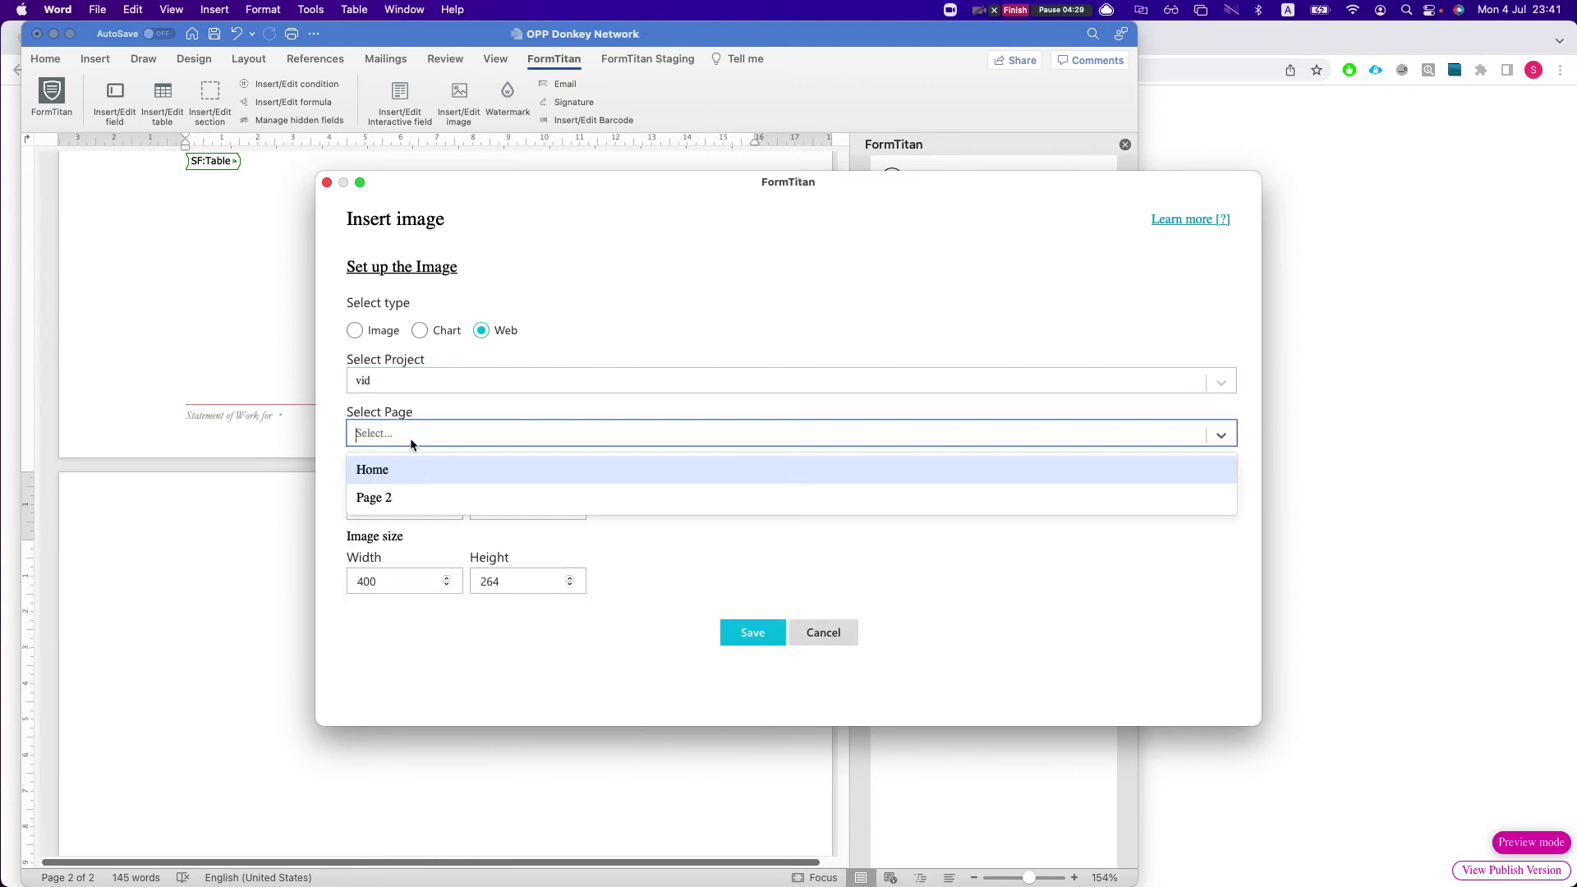
click(385, 498)
click(378, 505)
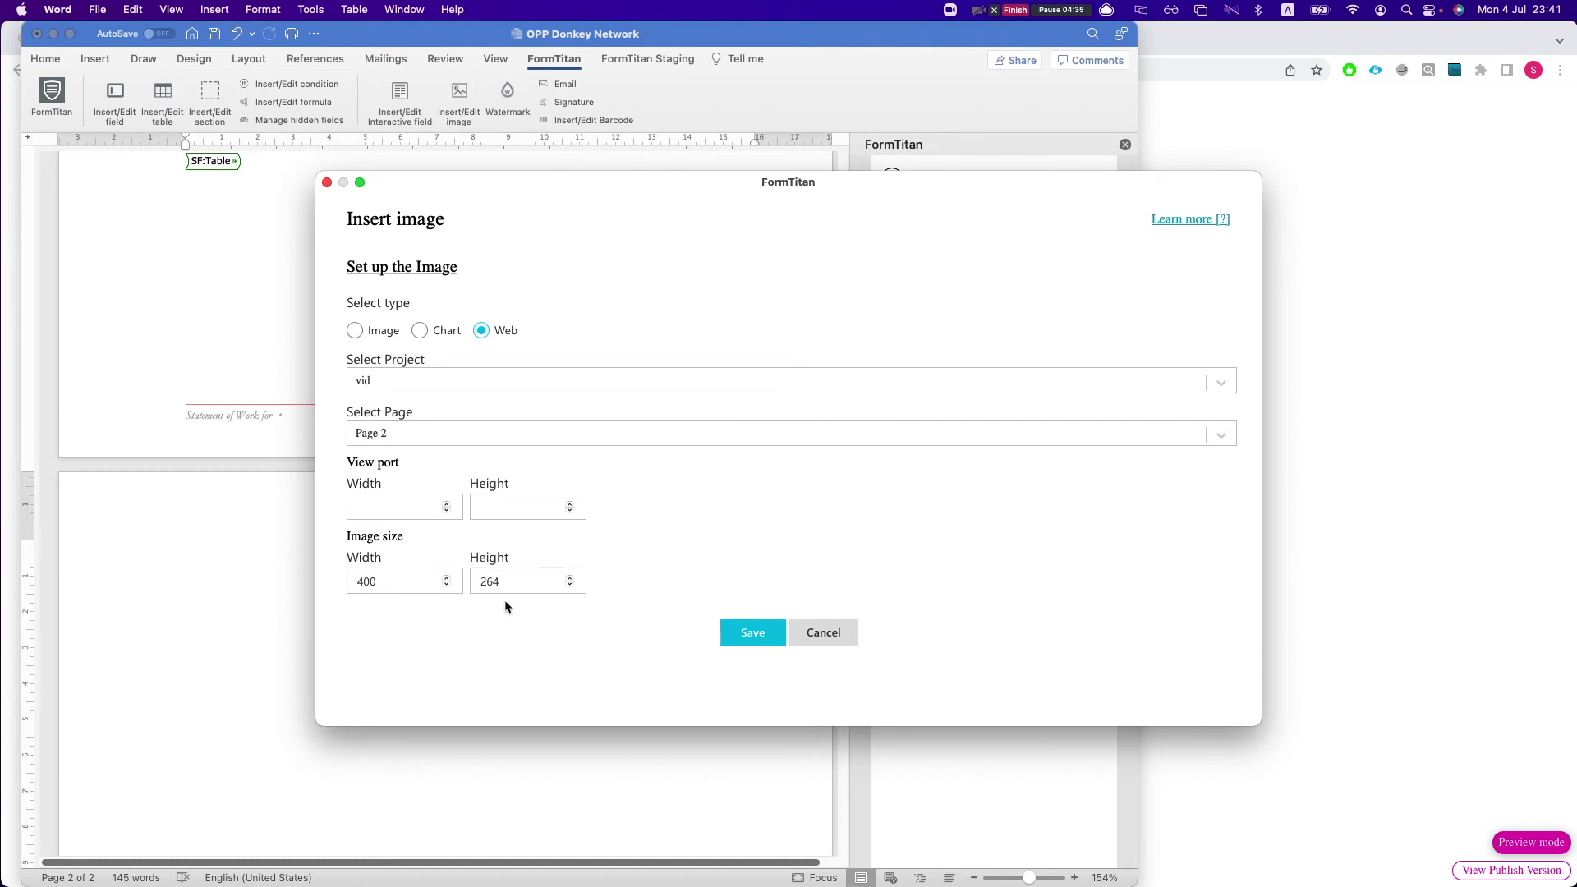
- Enter a new image width, set the image height to 400 and save the image into the document
double_click(400, 584)
text(6)
double_click(517, 581)
click(524, 618)
double_click(523, 583)
text(400)
click(768, 650)
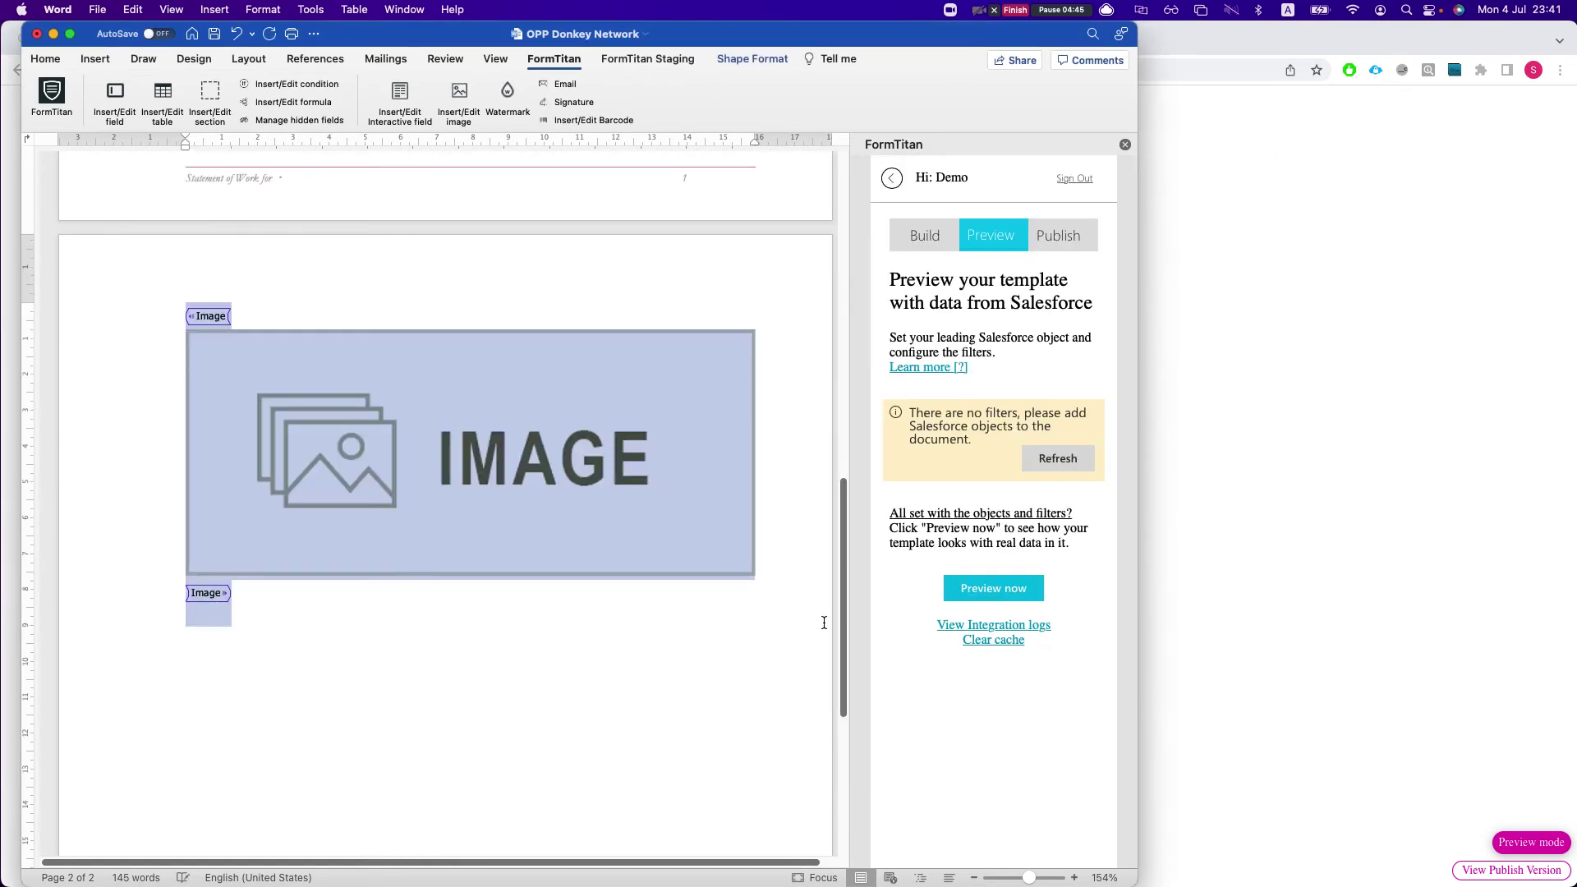
- Refresh the preview objects and set up the account Data filter with Account ID Equals and value type Other
click(1057, 458)
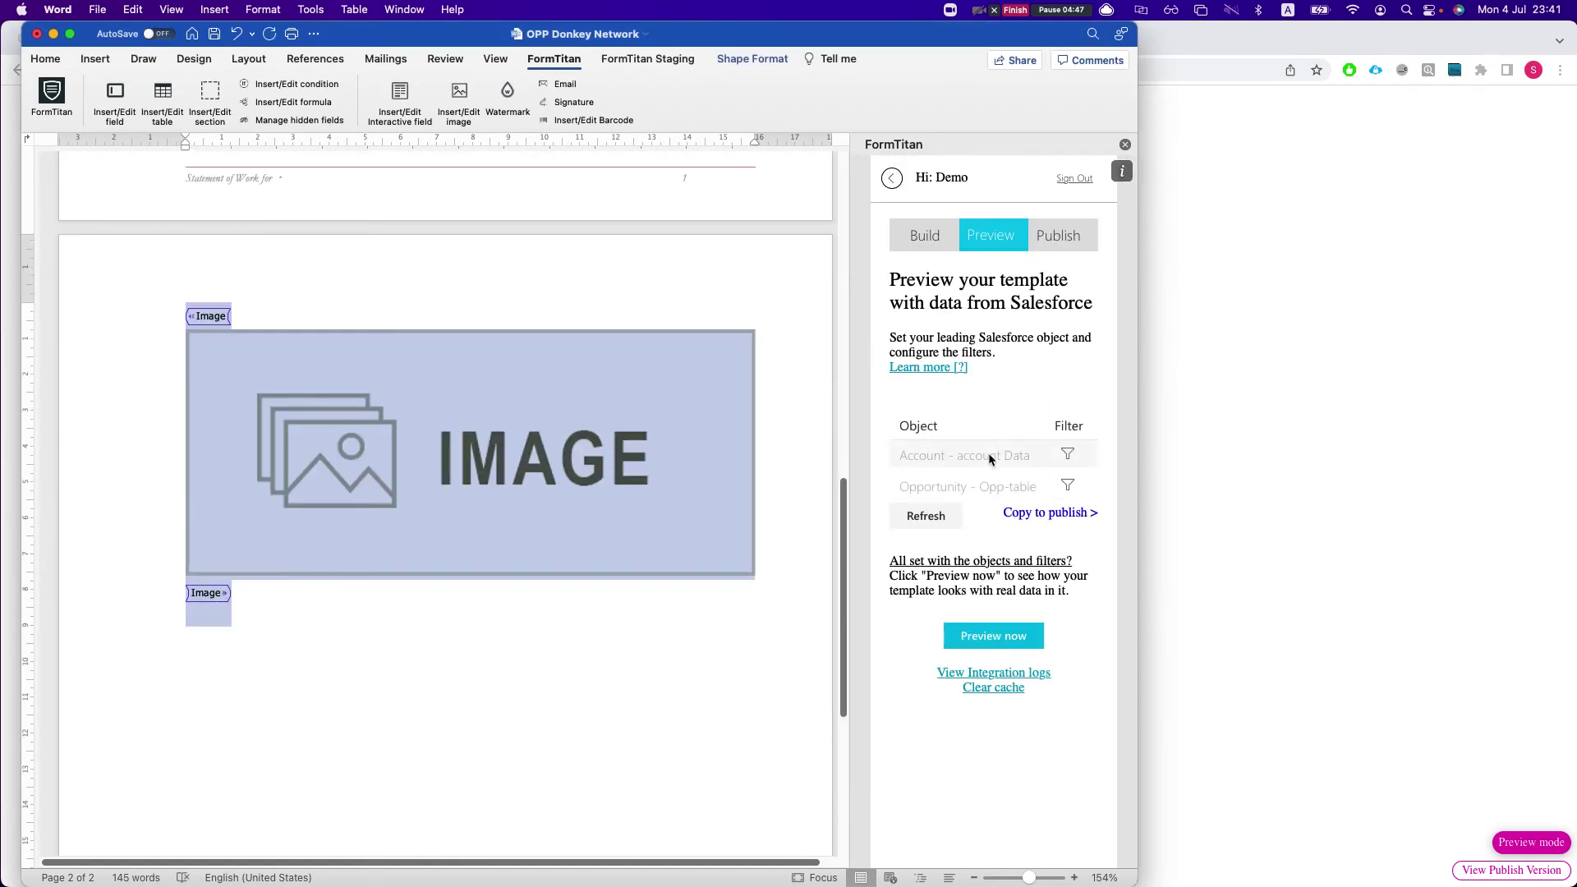
scroll(620, 395, up, 5)
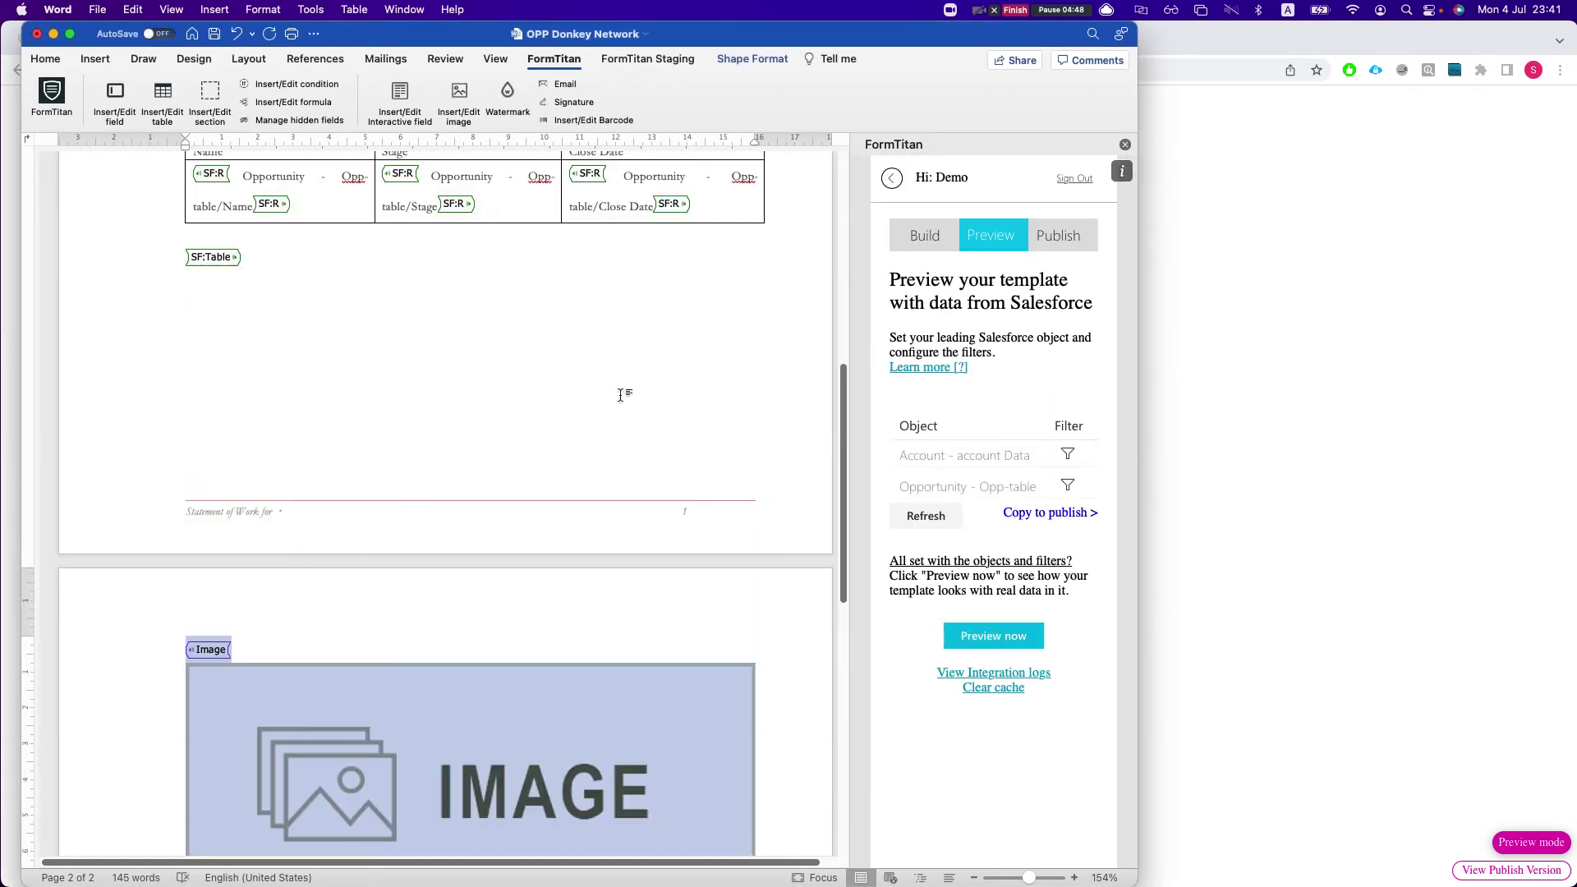
click(1066, 454)
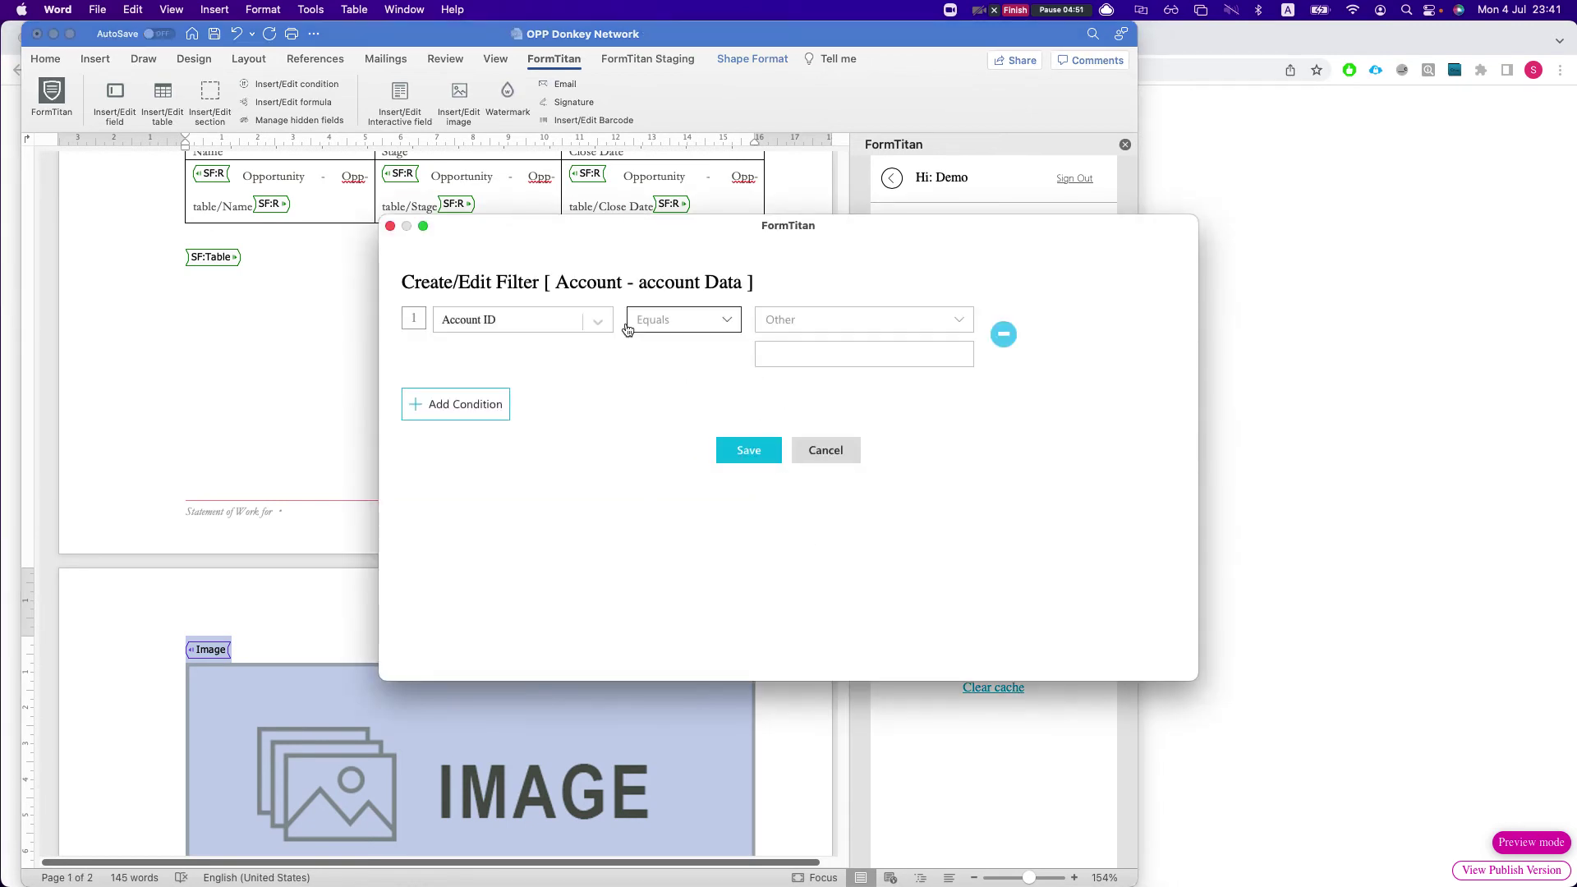
click(547, 327)
click(773, 327)
click(773, 327)
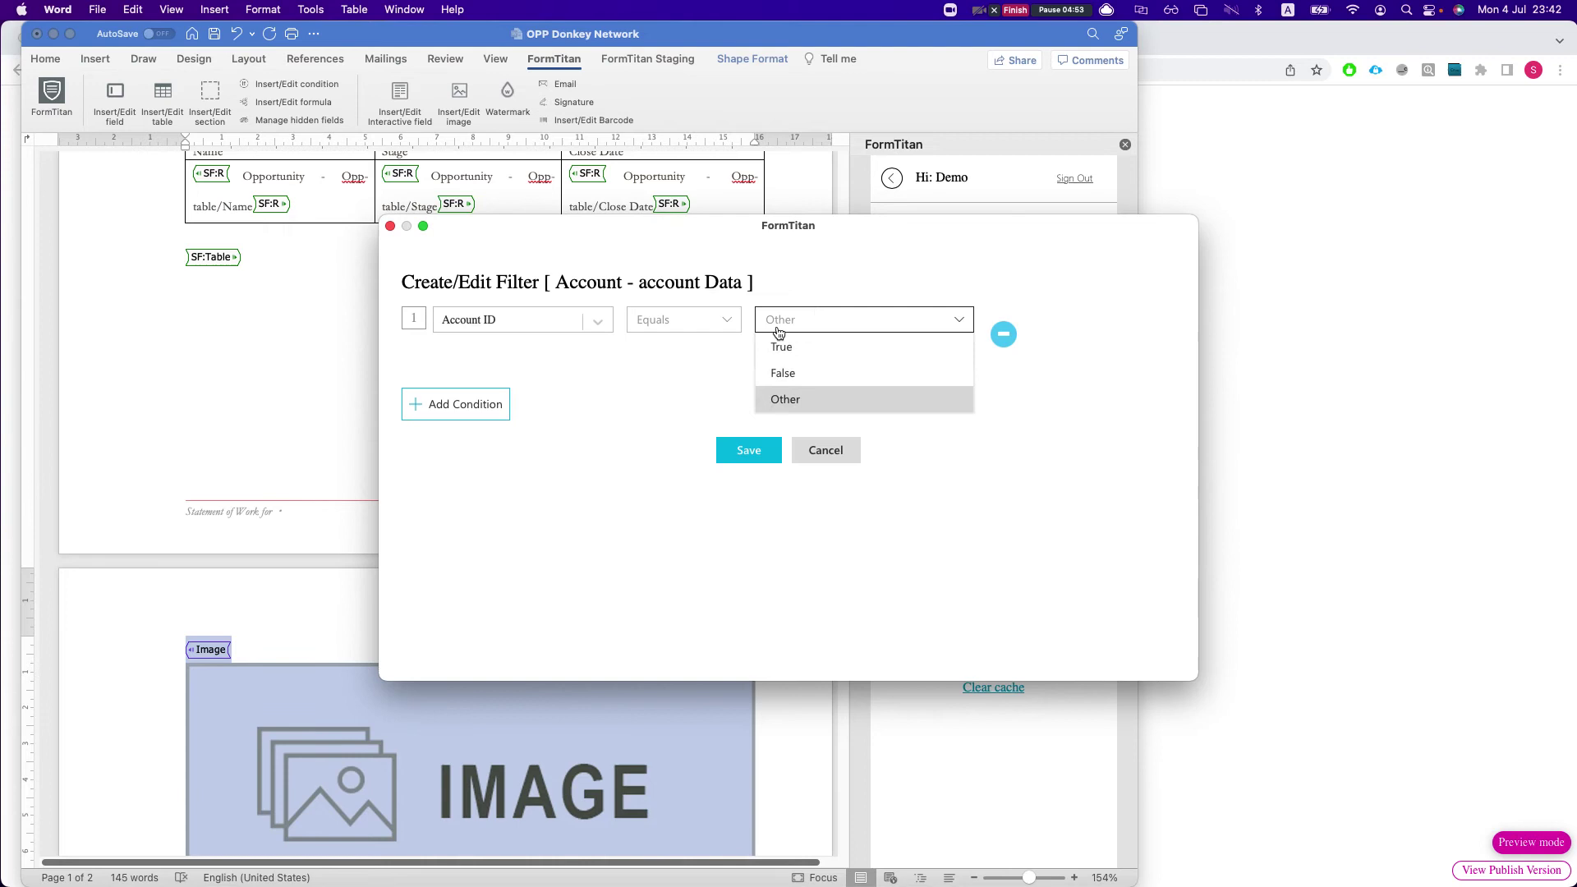
click(807, 401)
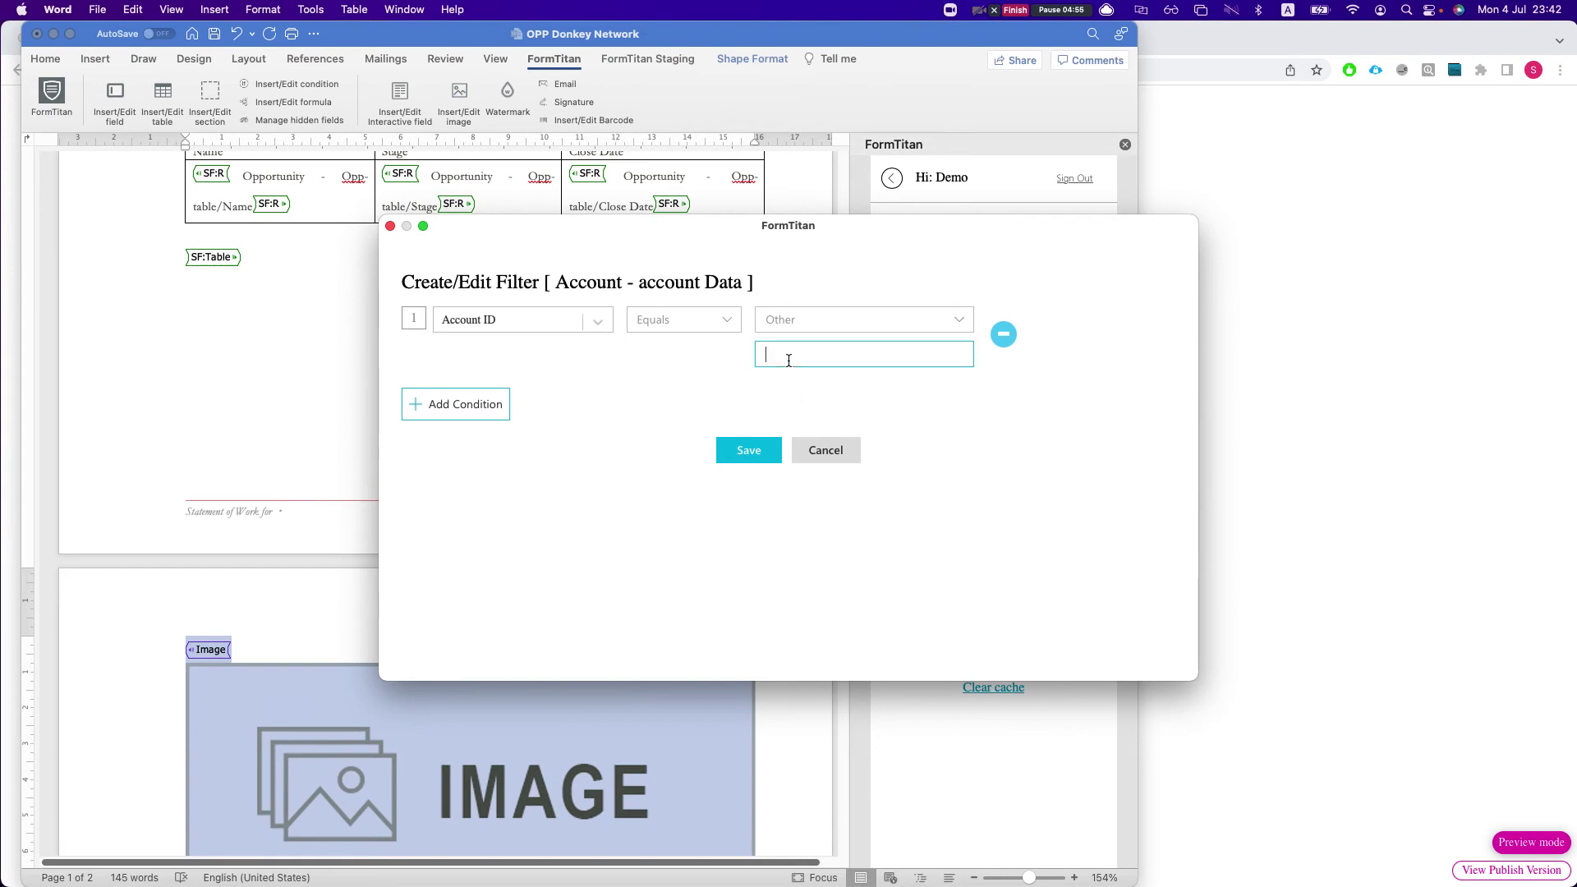
- Copy the Edge C account's record ID from its Salesforce page address in Chrome and return to the Word filter dialog
key(ctrl+Up)
click(890, 365)
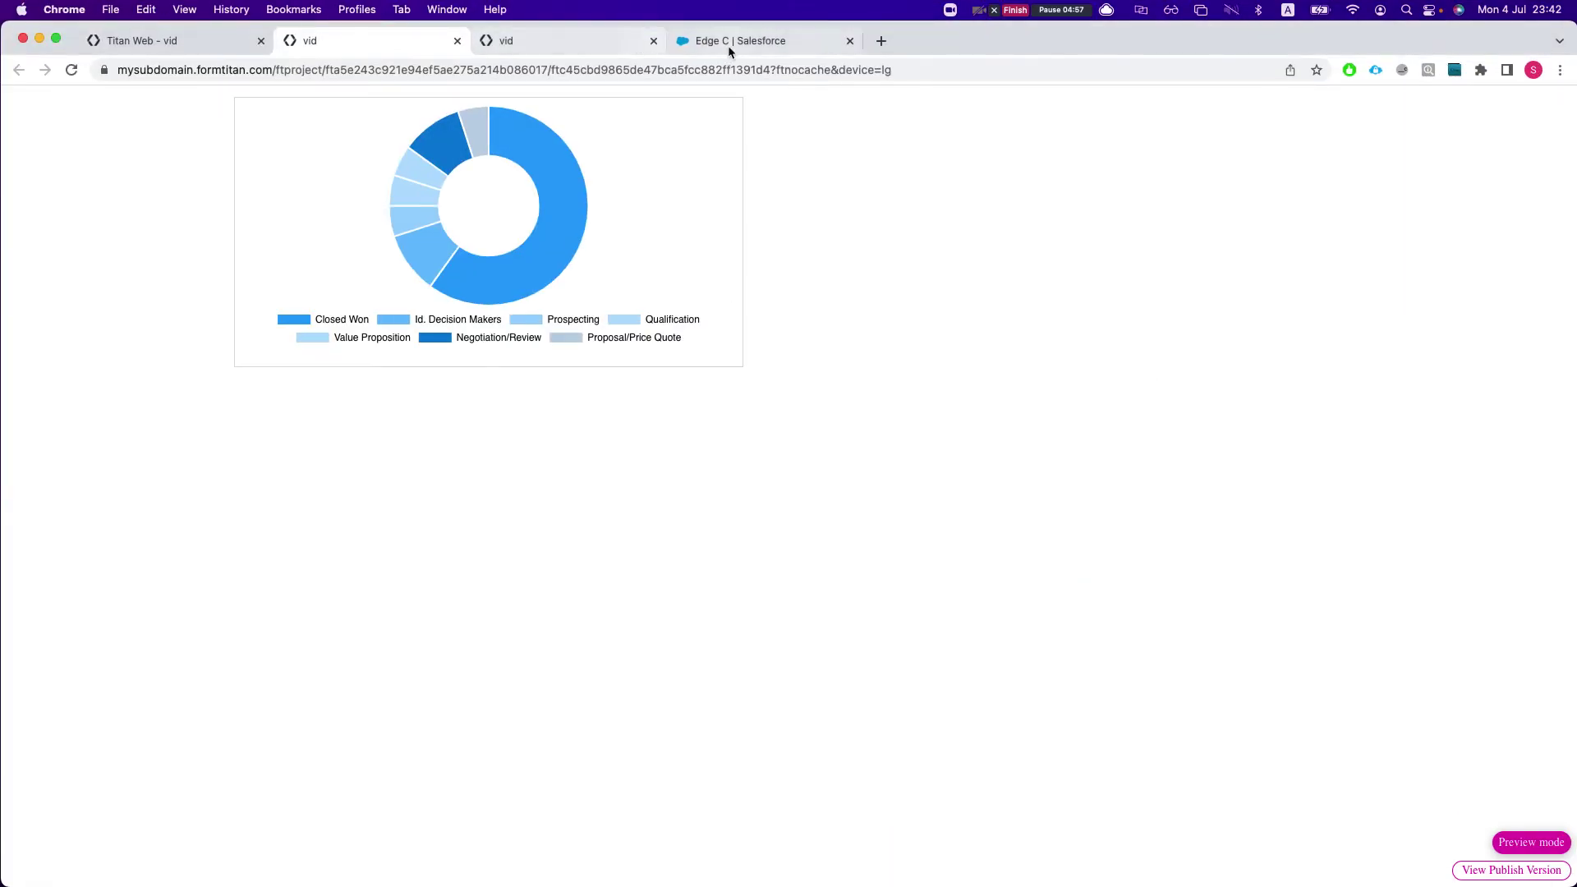
click(678, 43)
key(ctrl+Up)
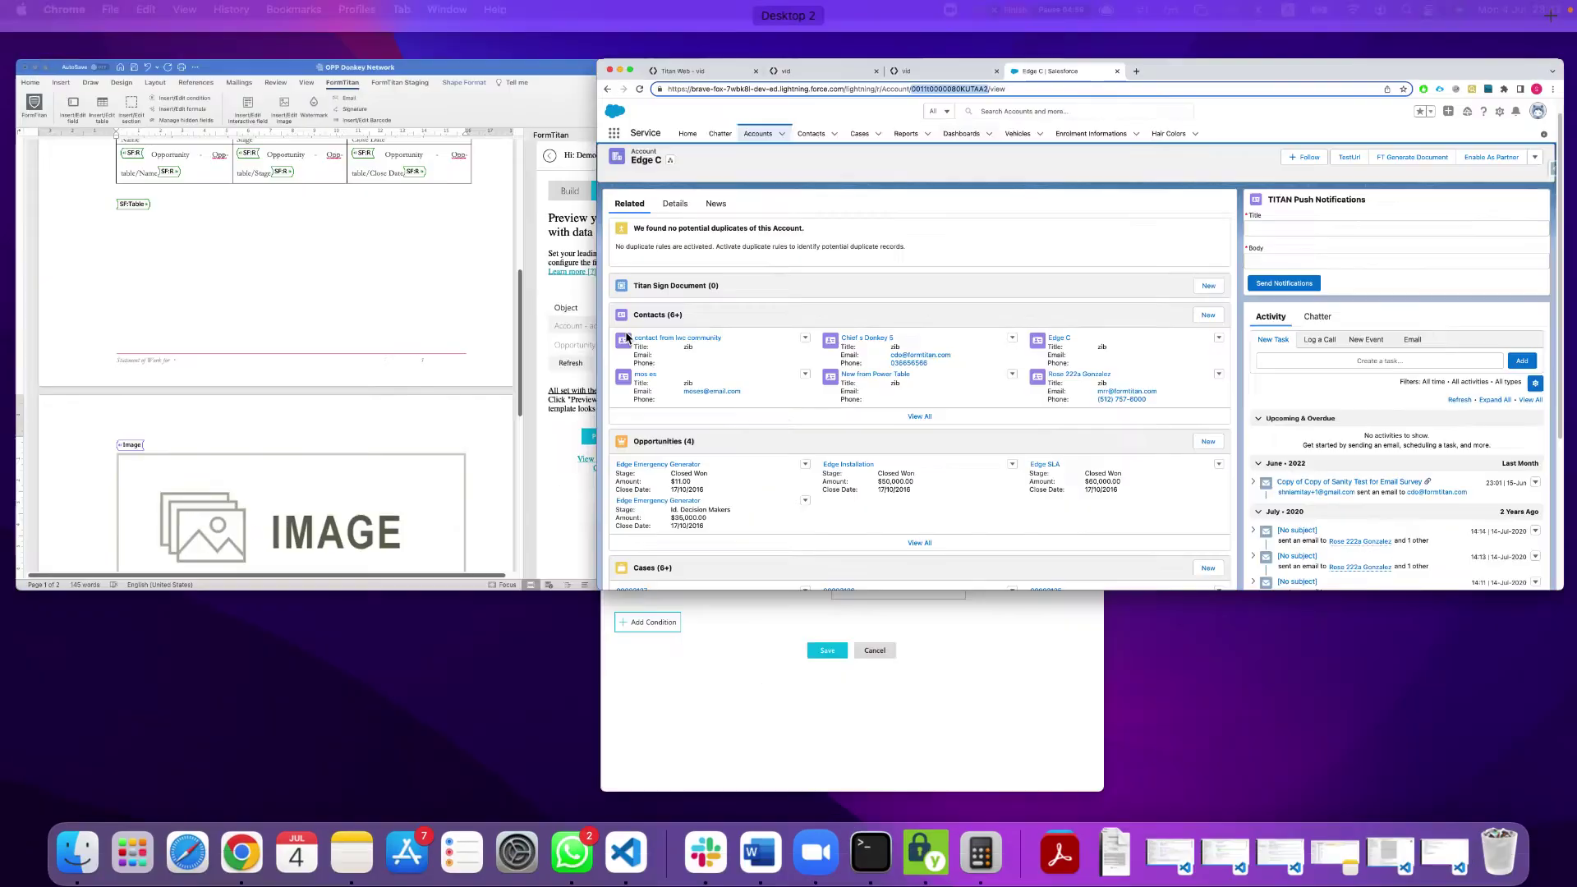
click(469, 479)
key(ctrl+Up)
click(885, 688)
- Enter the copied account record ID as the filter value and save the account filter conditions
click(824, 355)
text(0011t0000080KUTAA2)
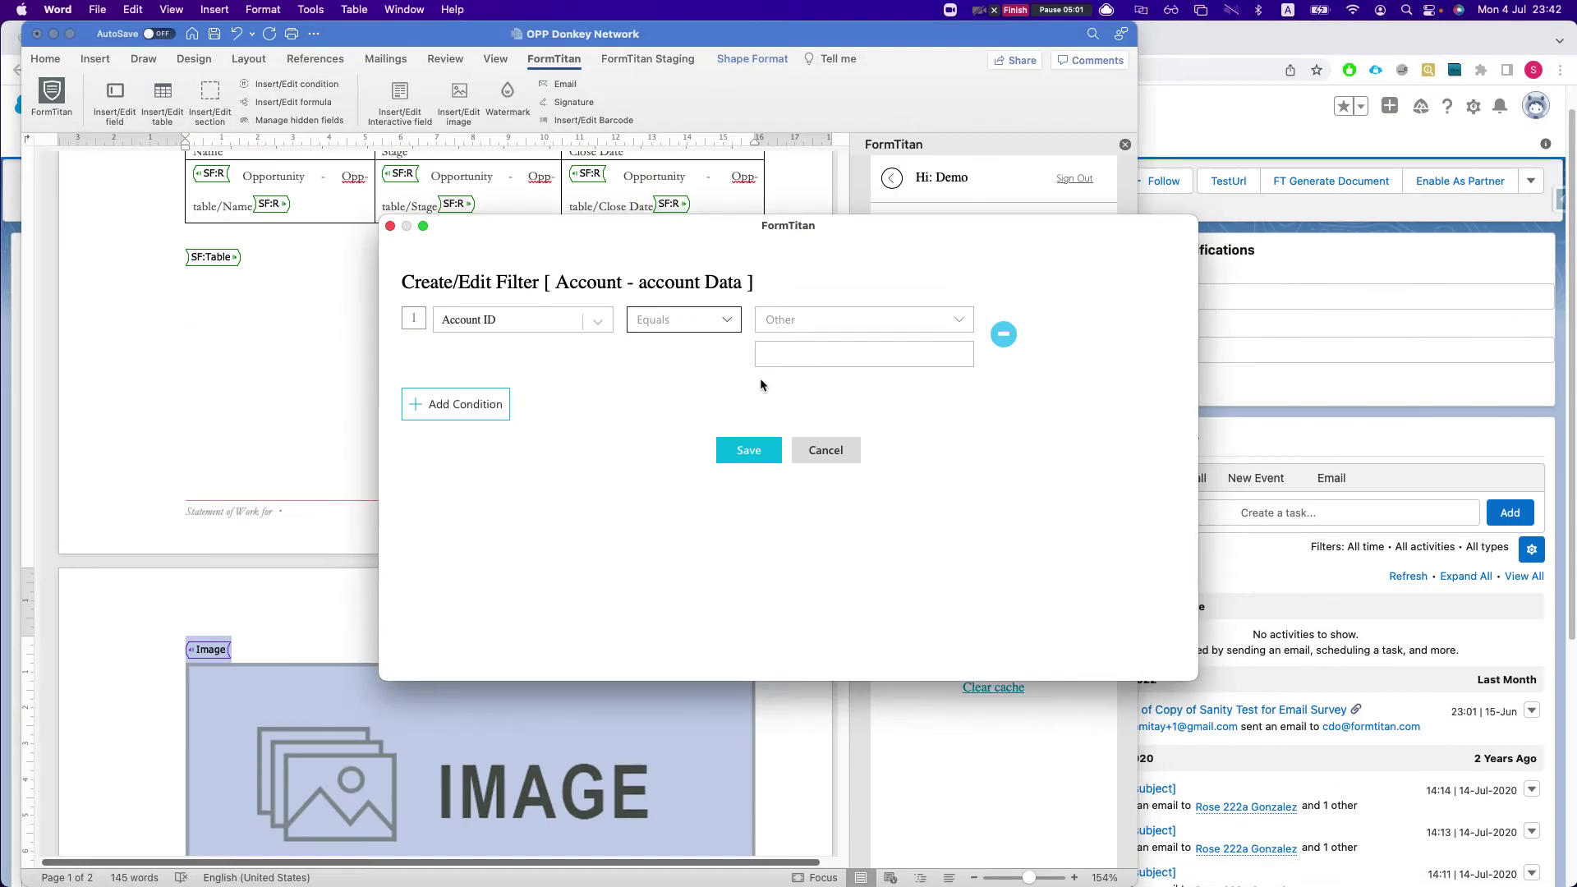
click(756, 453)
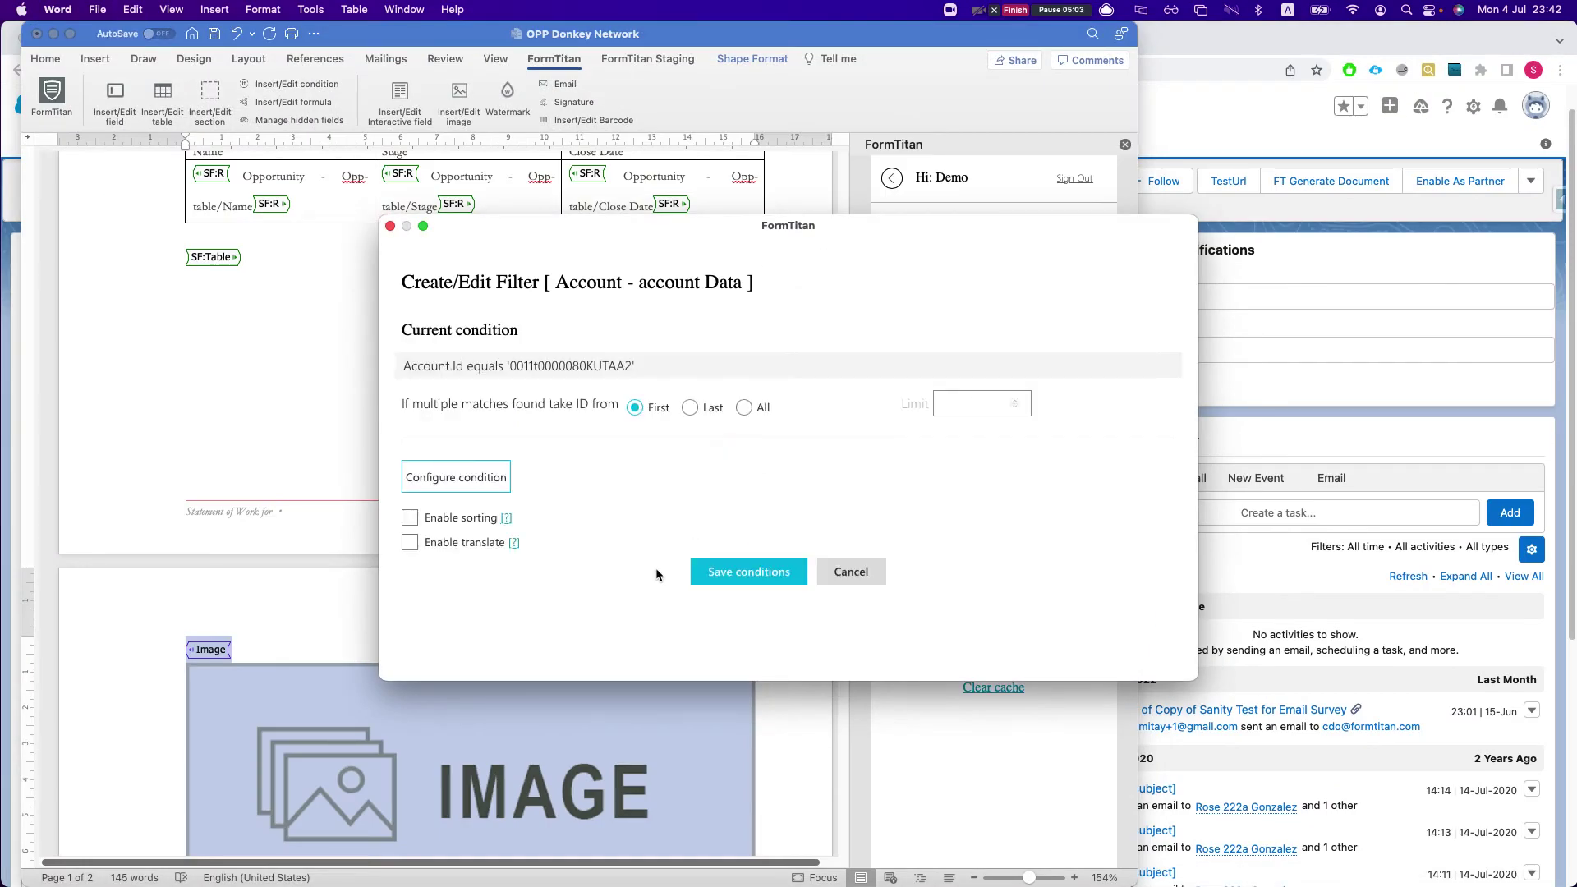
click(749, 572)
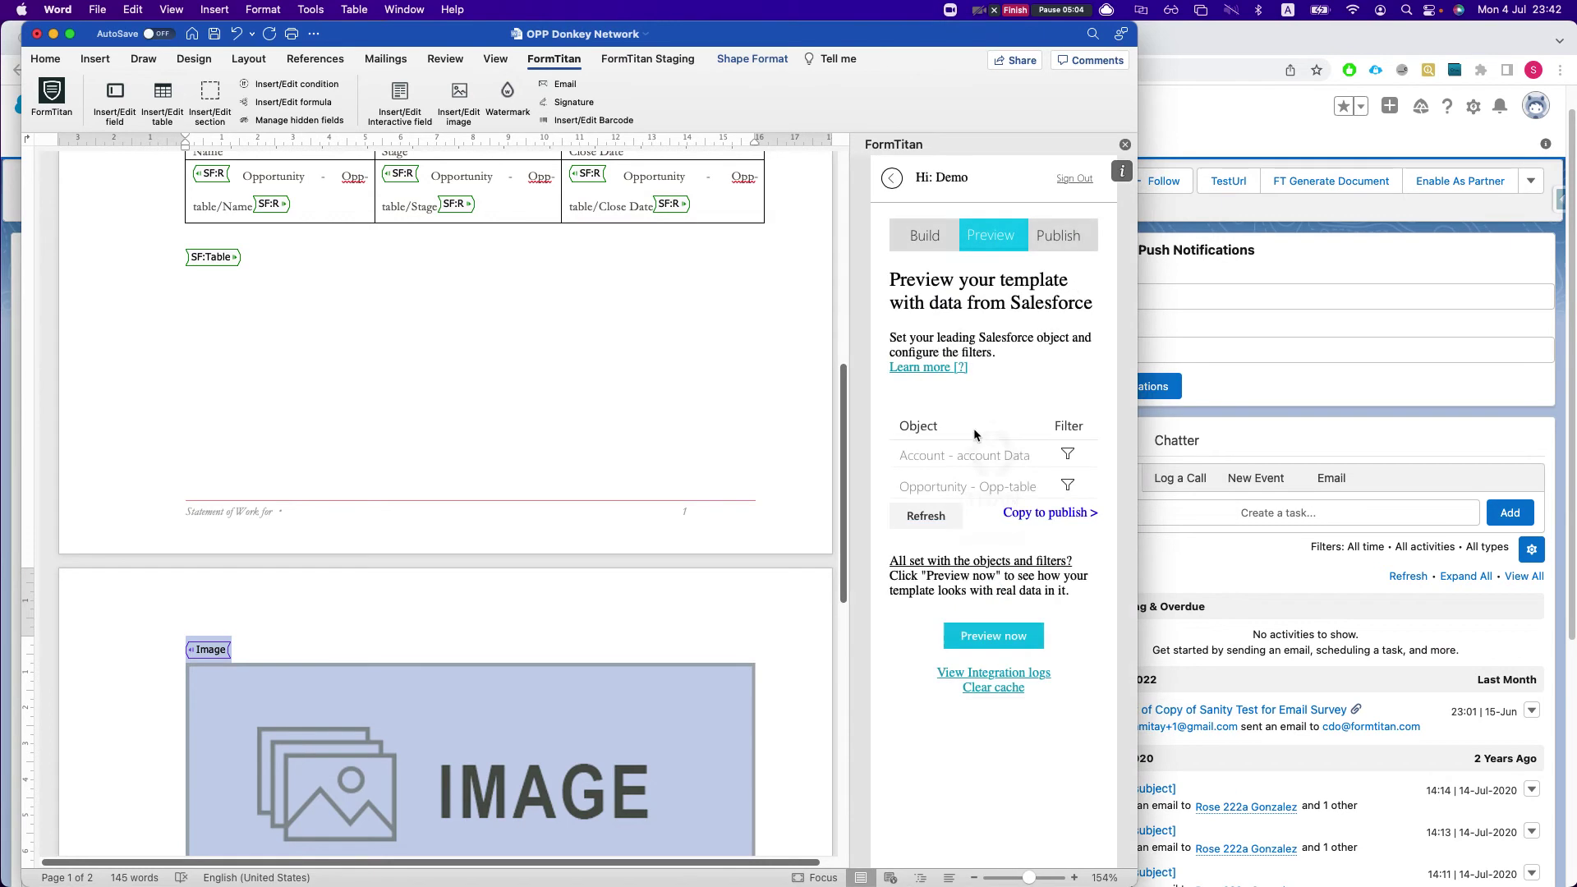
- Filter Opportunity - Opp-table by Account ID equal to the Account ID of #1 Account - account Data and save the conditions
click(1066, 487)
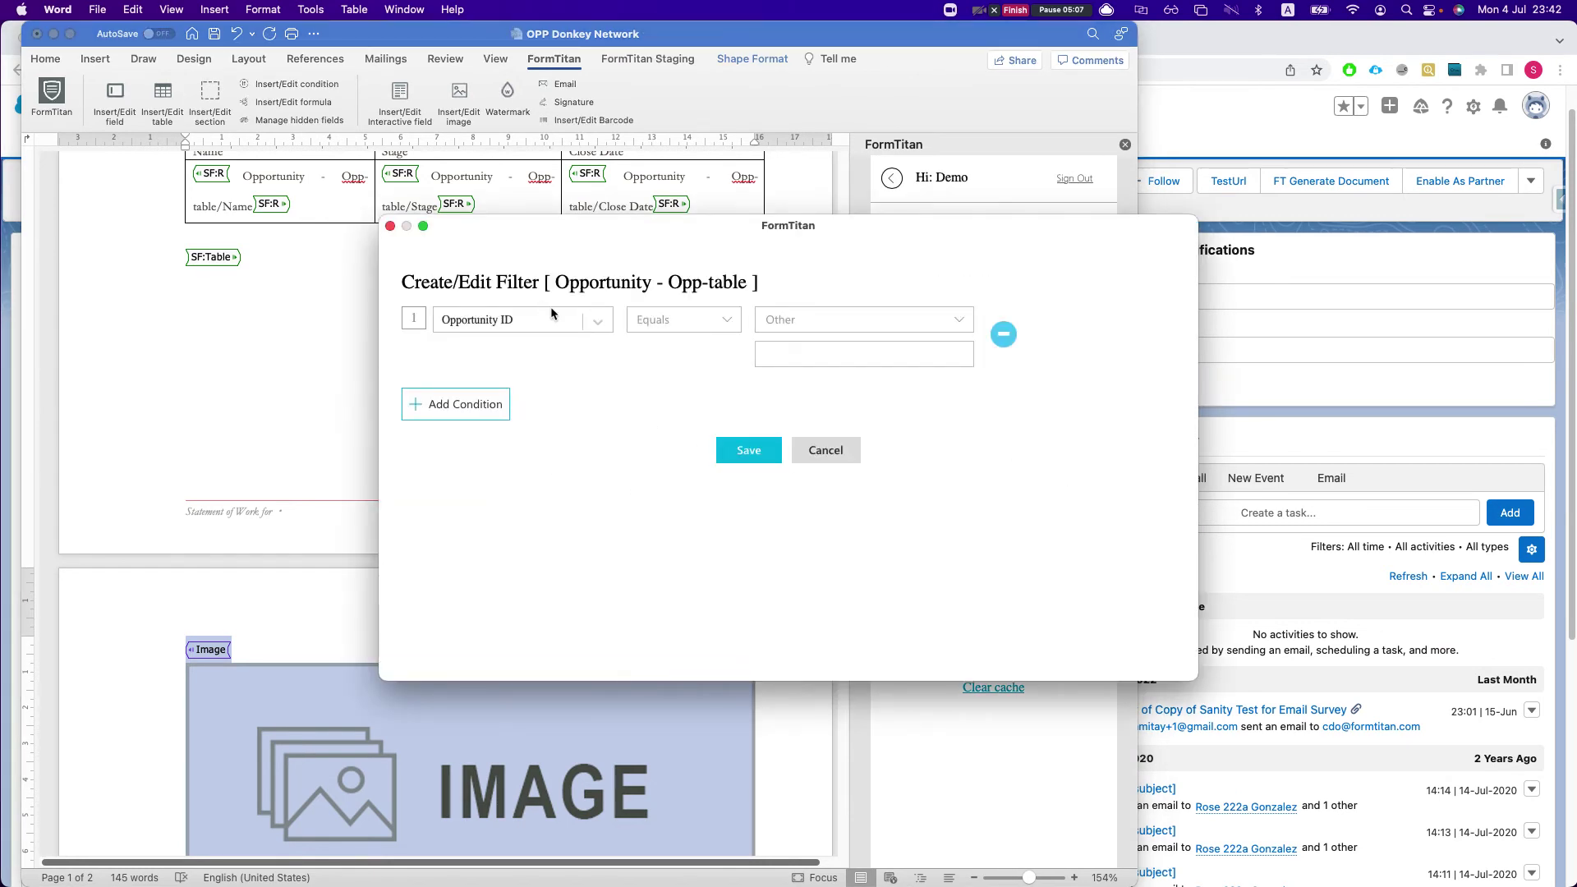
click(523, 322)
text(account)
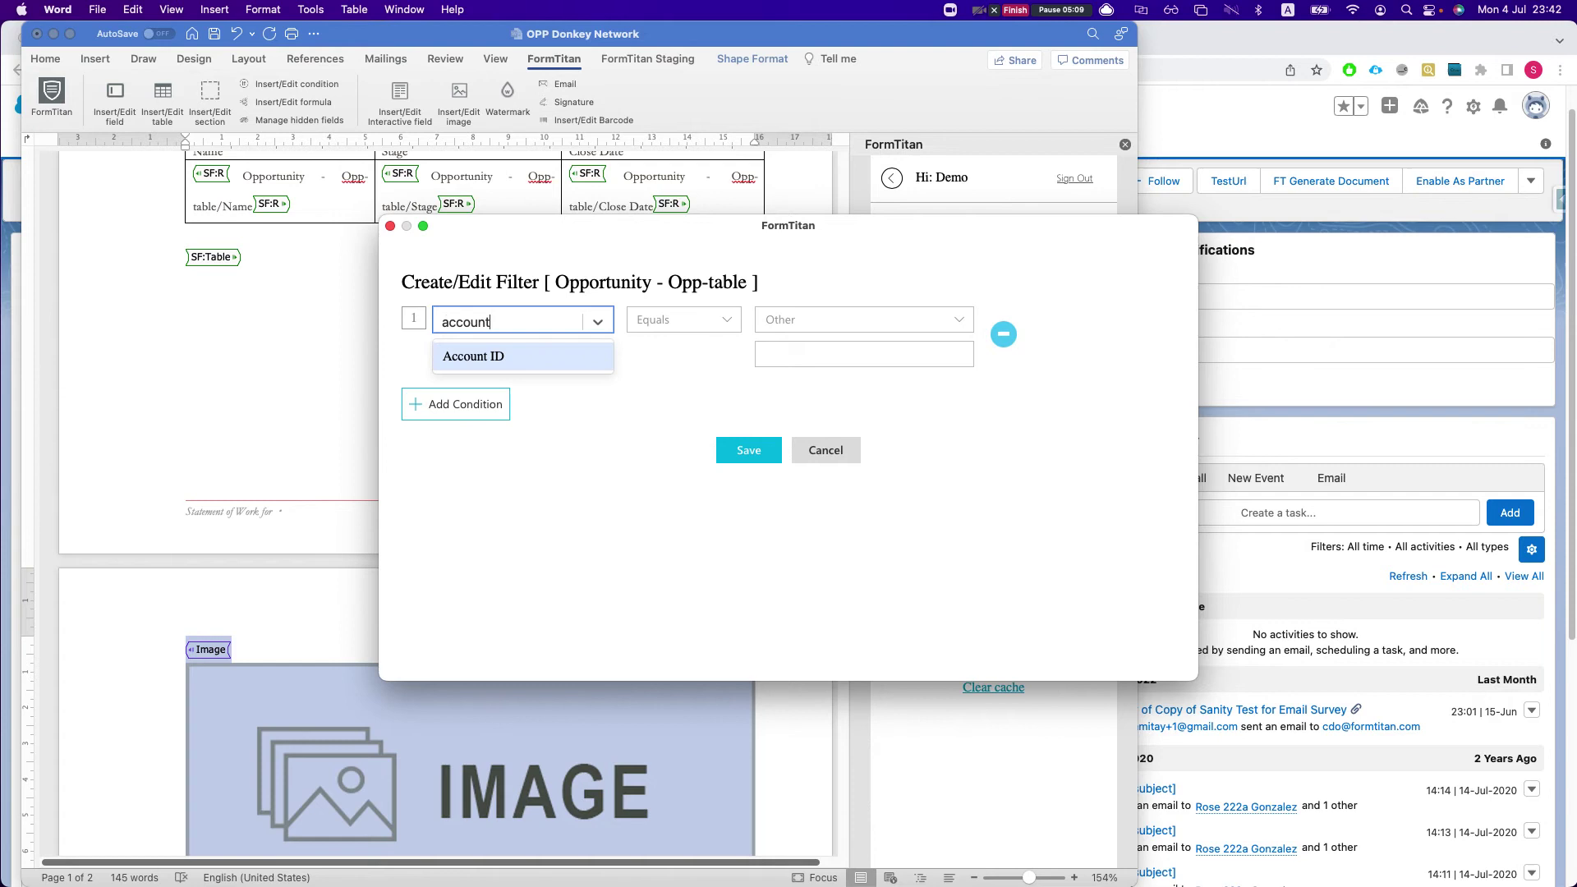
key(Return)
click(821, 320)
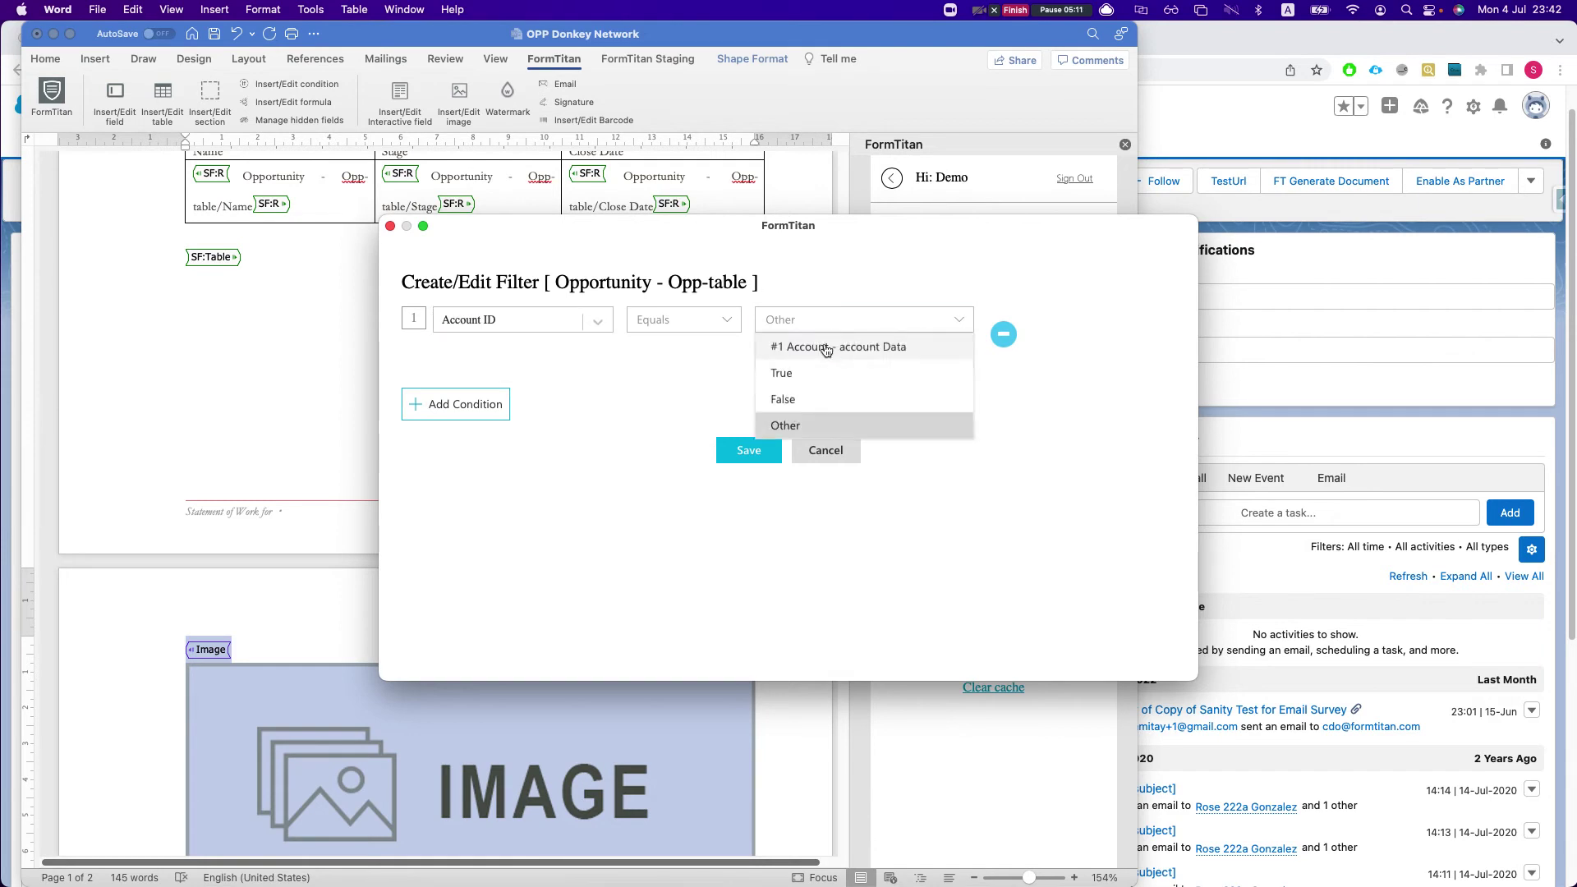
click(821, 345)
click(825, 358)
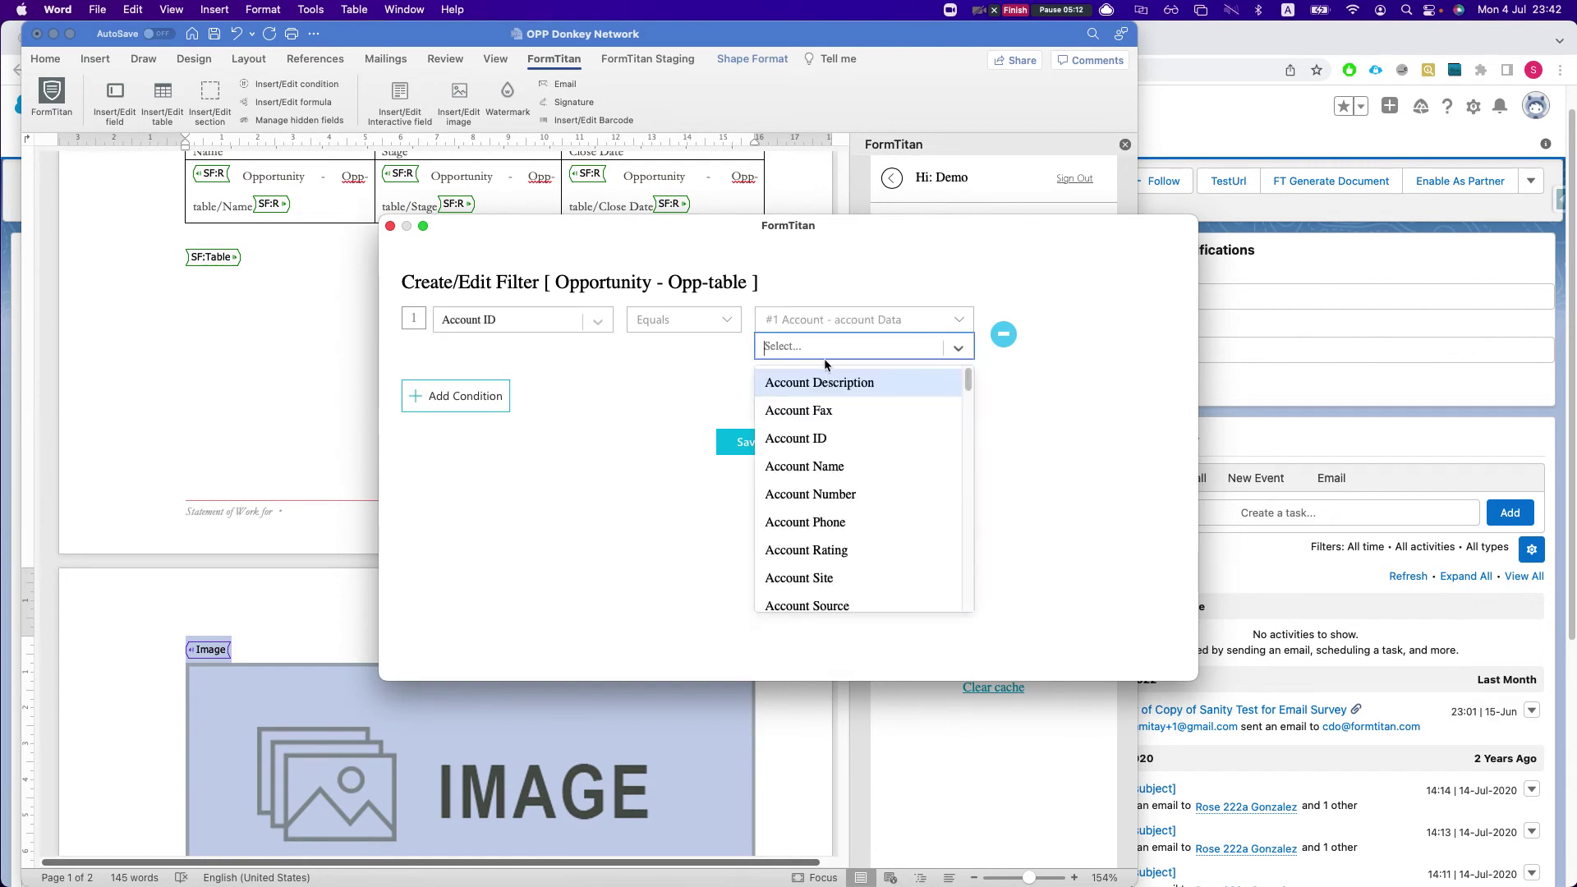
click(812, 440)
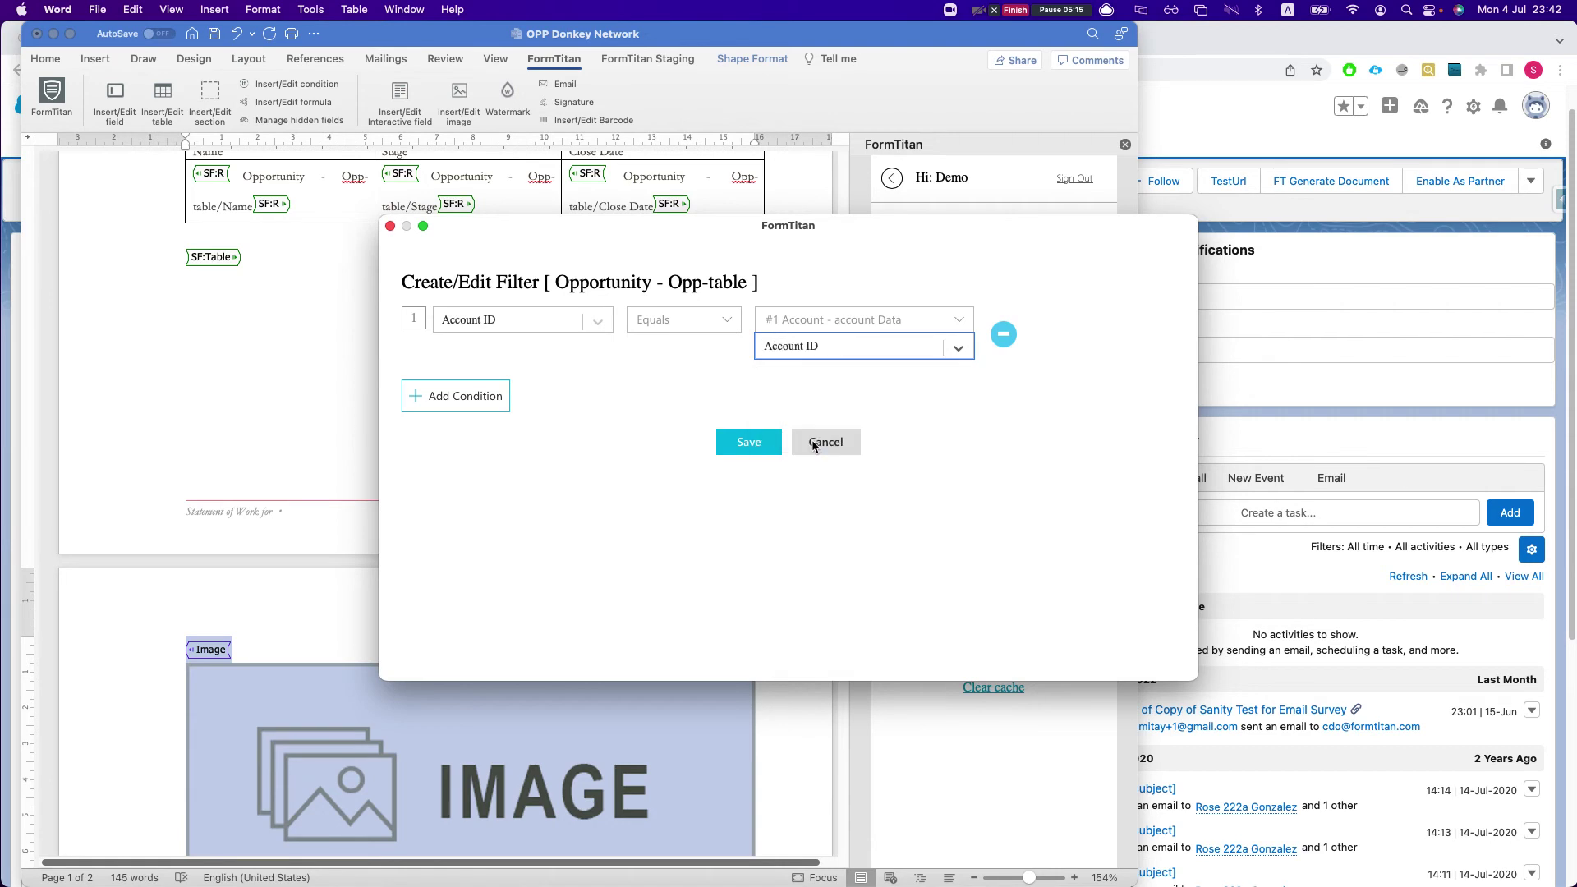
click(746, 442)
click(783, 569)
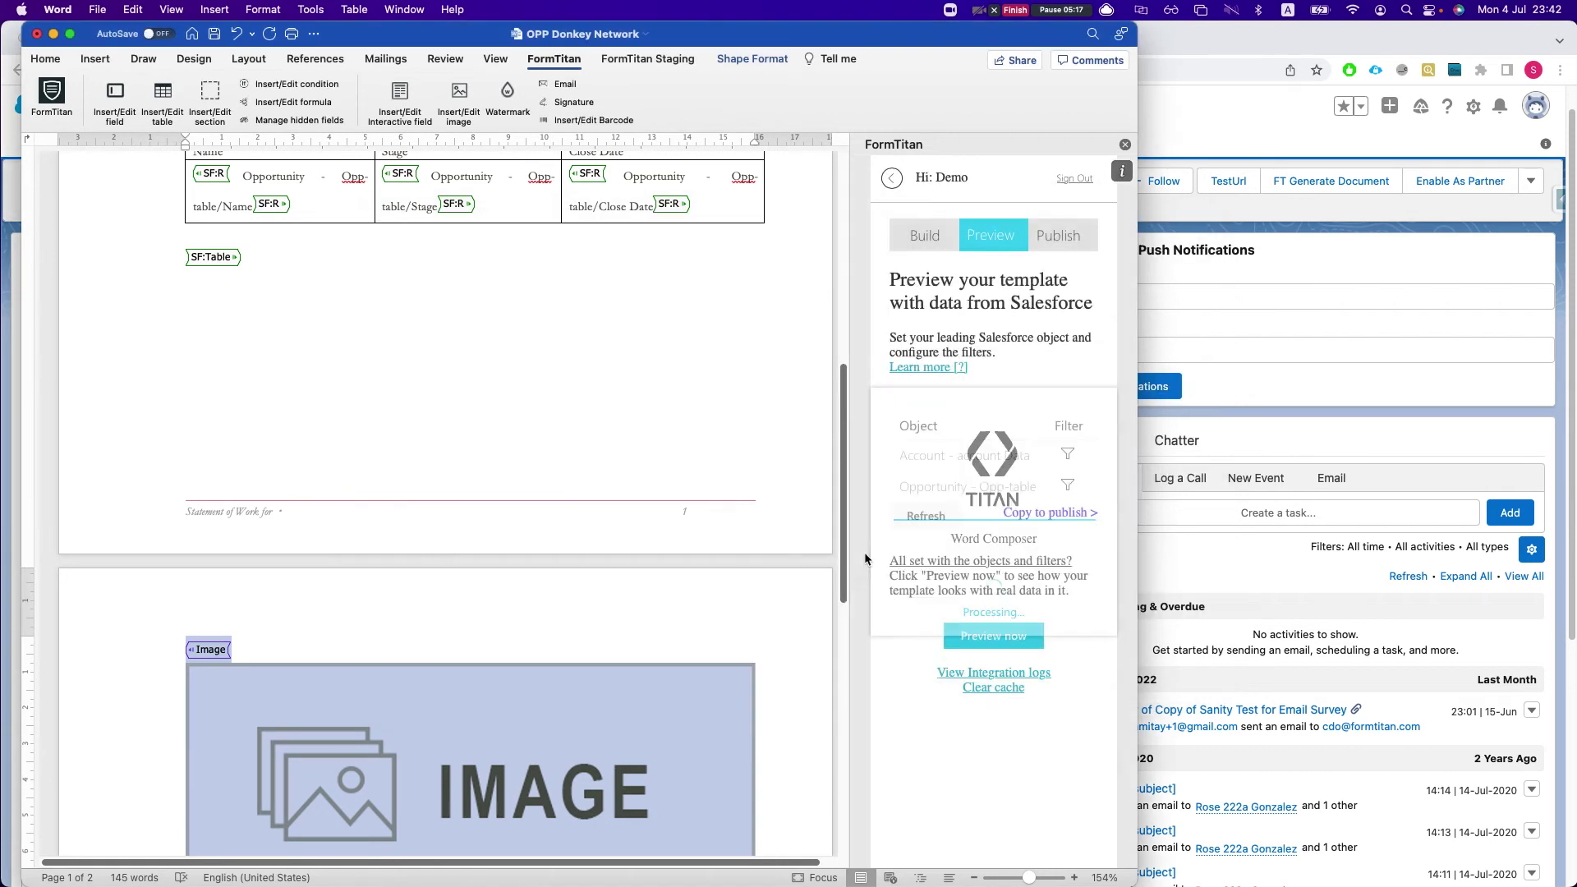
- Preview the template with Salesforce data, examine the account name, opportunity table and second page, and close the preview document
click(997, 636)
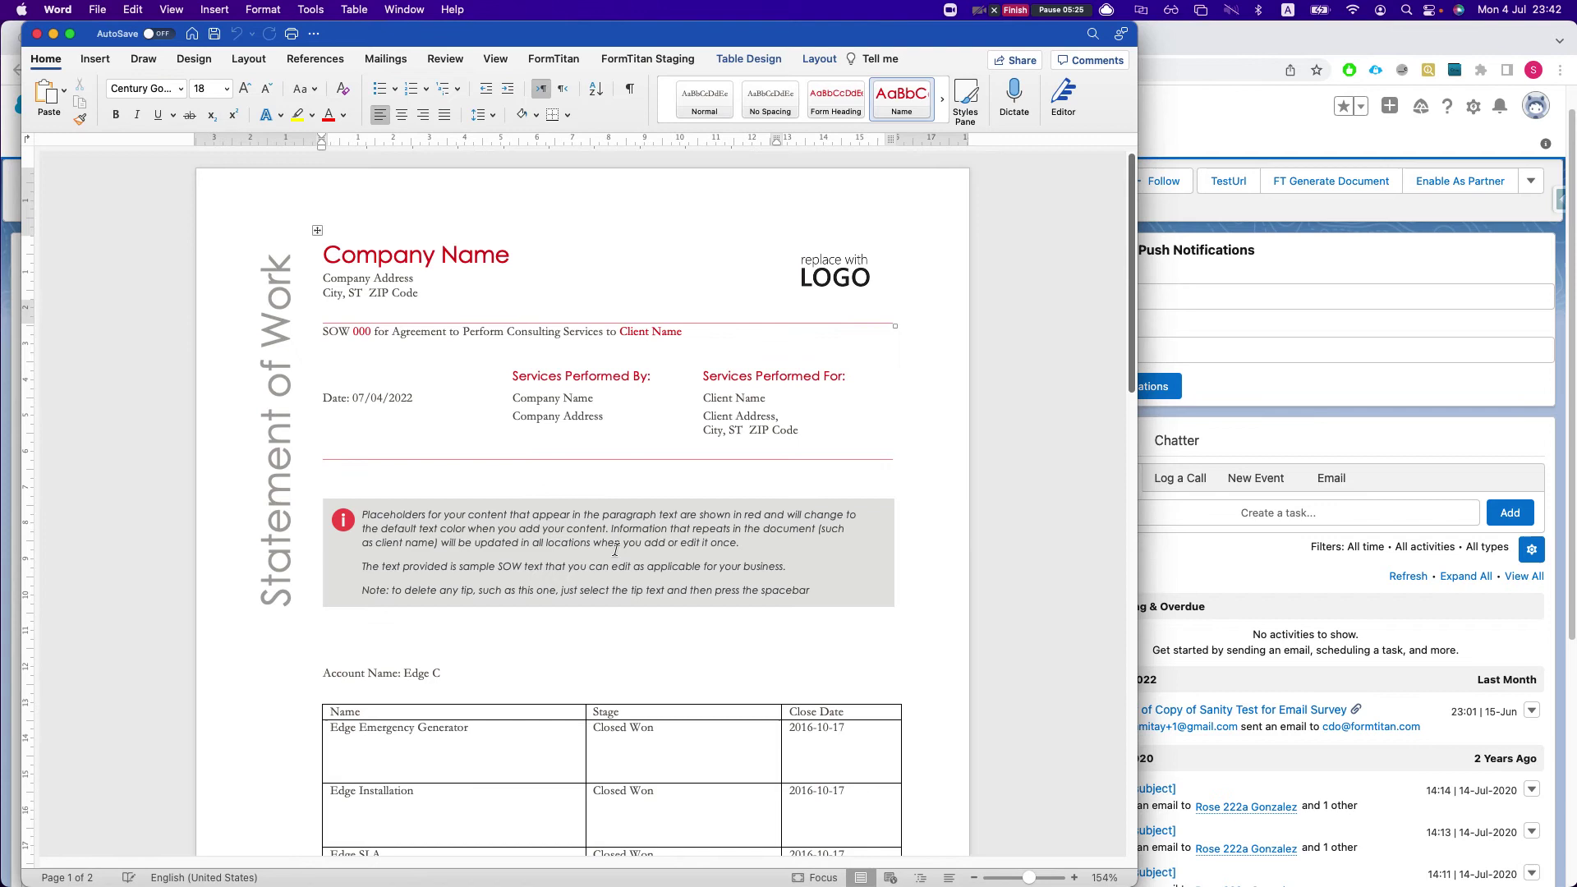
scroll(611, 520, down, 15)
scroll(612, 521, down, 3)
scroll(610, 514, up, 10)
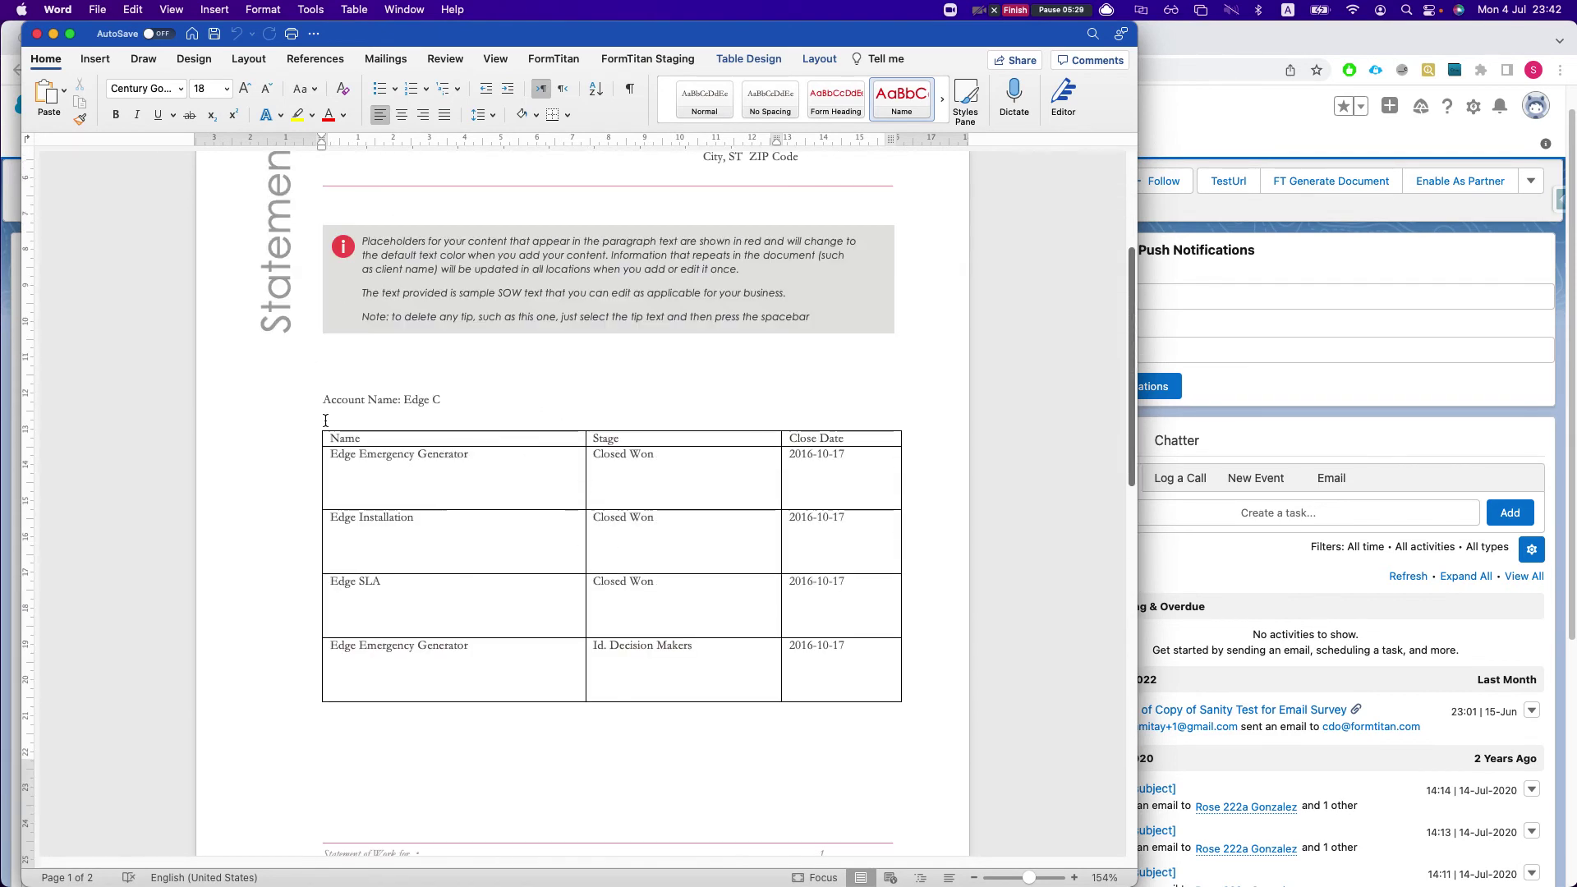
scroll(398, 514, down, 5)
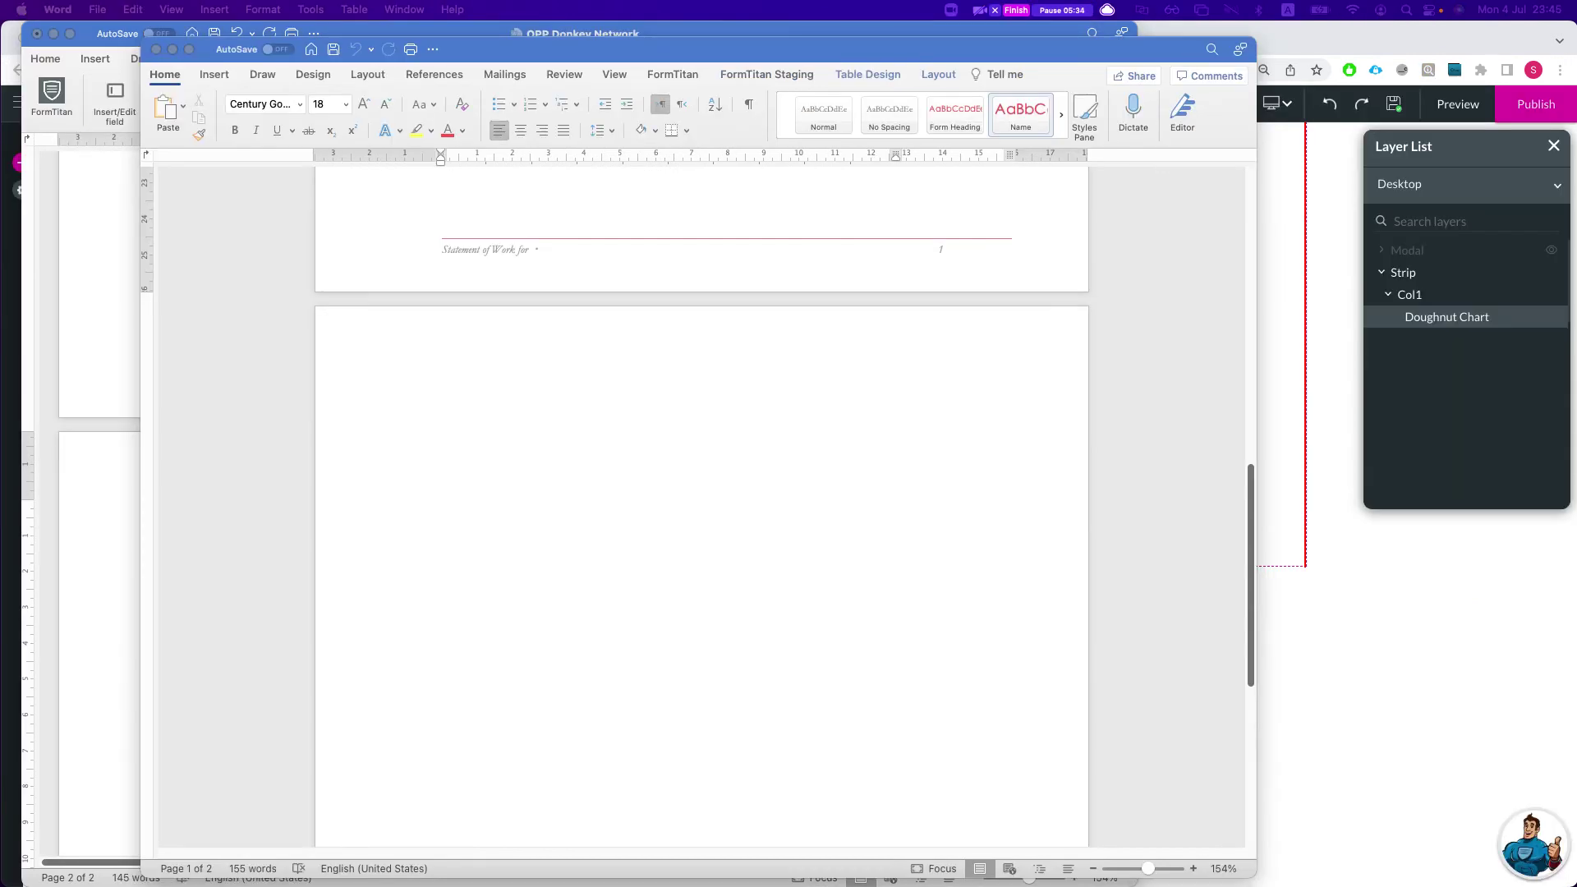
scroll(291, 401, down, 1)
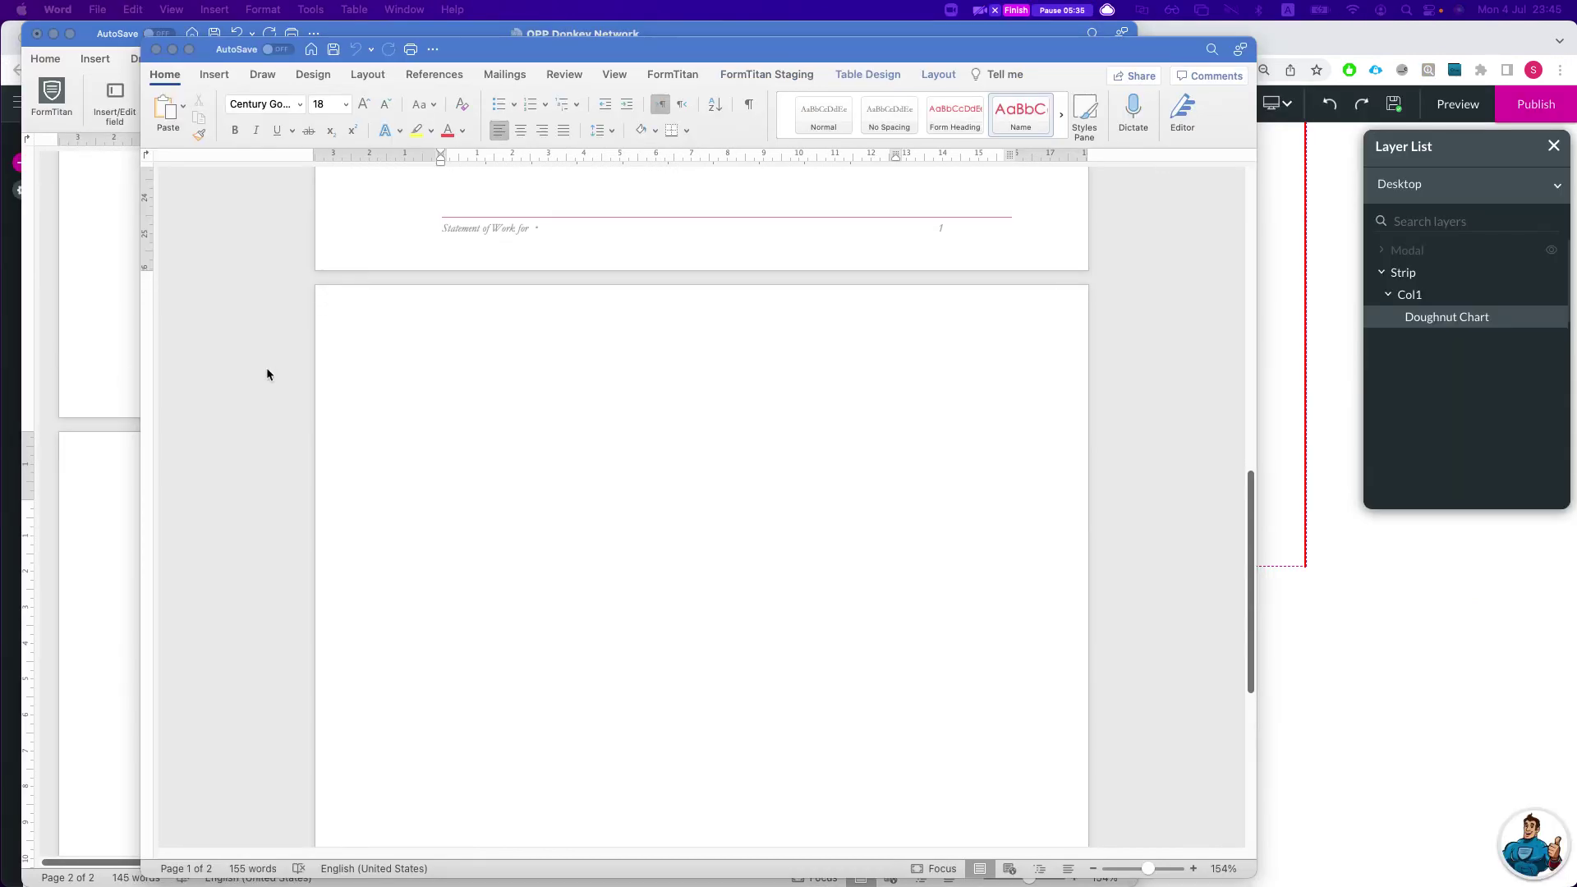
click(156, 50)
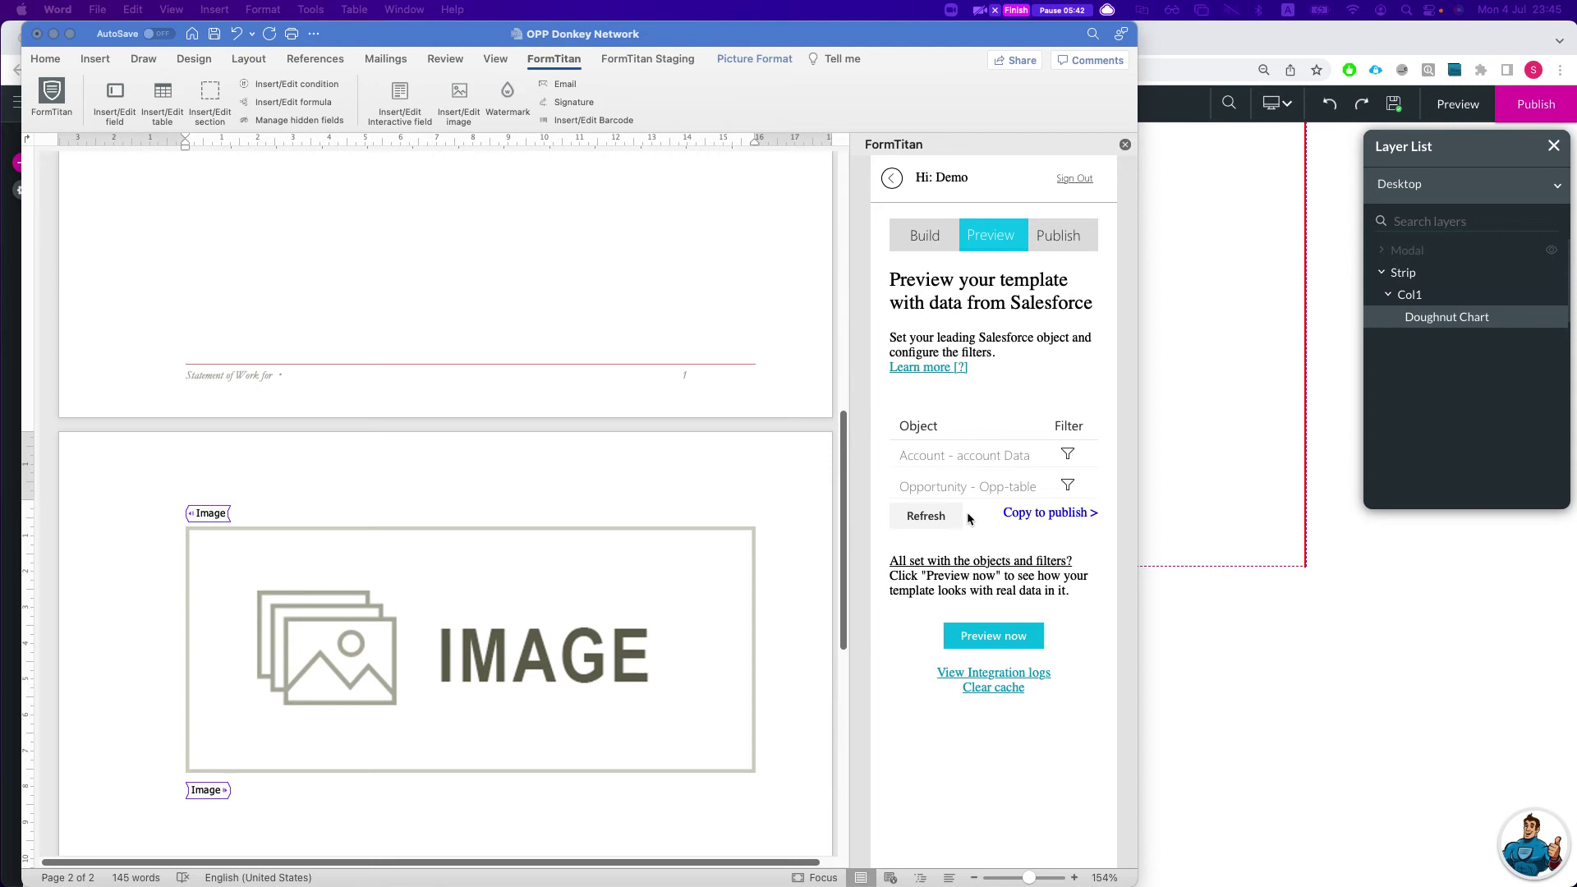
- Switch to the Titan Web project editor and enable Doc Gen Access in the project's user access settings
click(1289, 589)
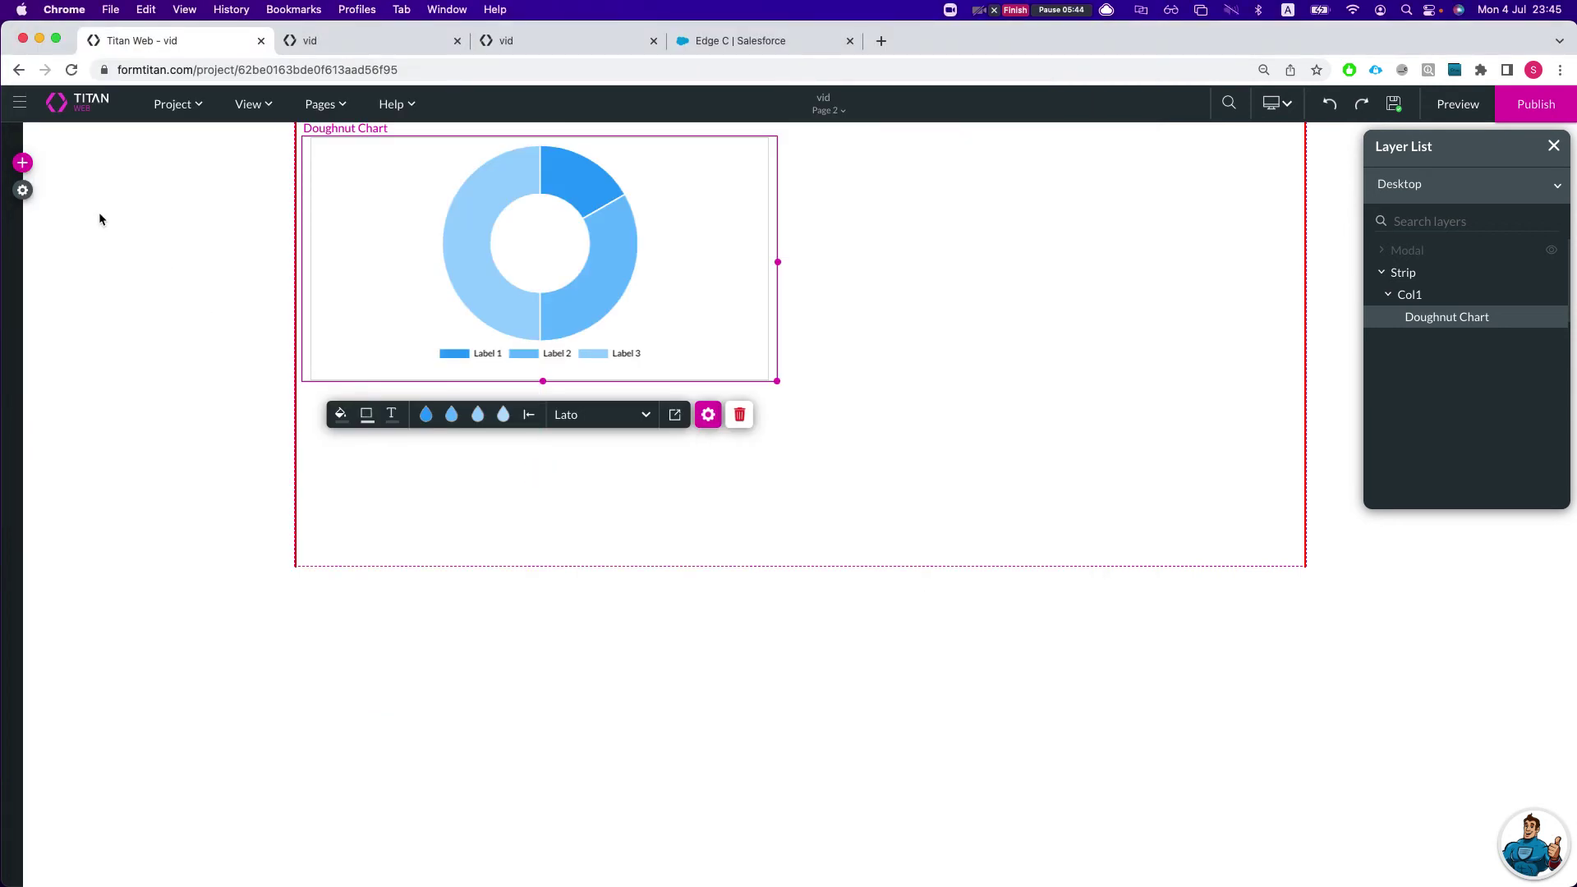
click(23, 190)
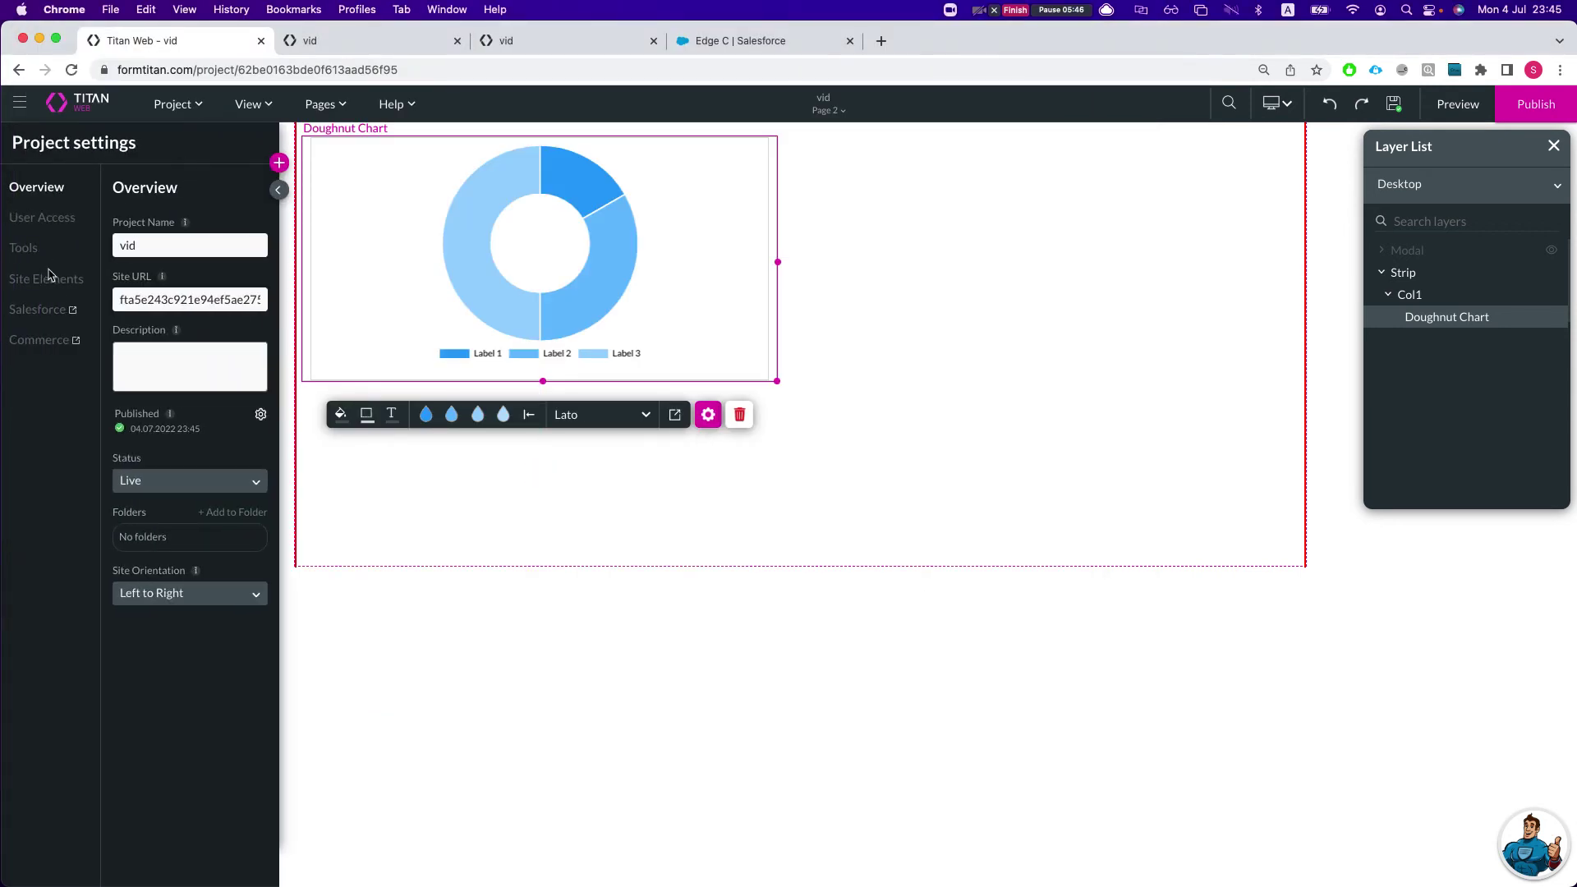
click(47, 219)
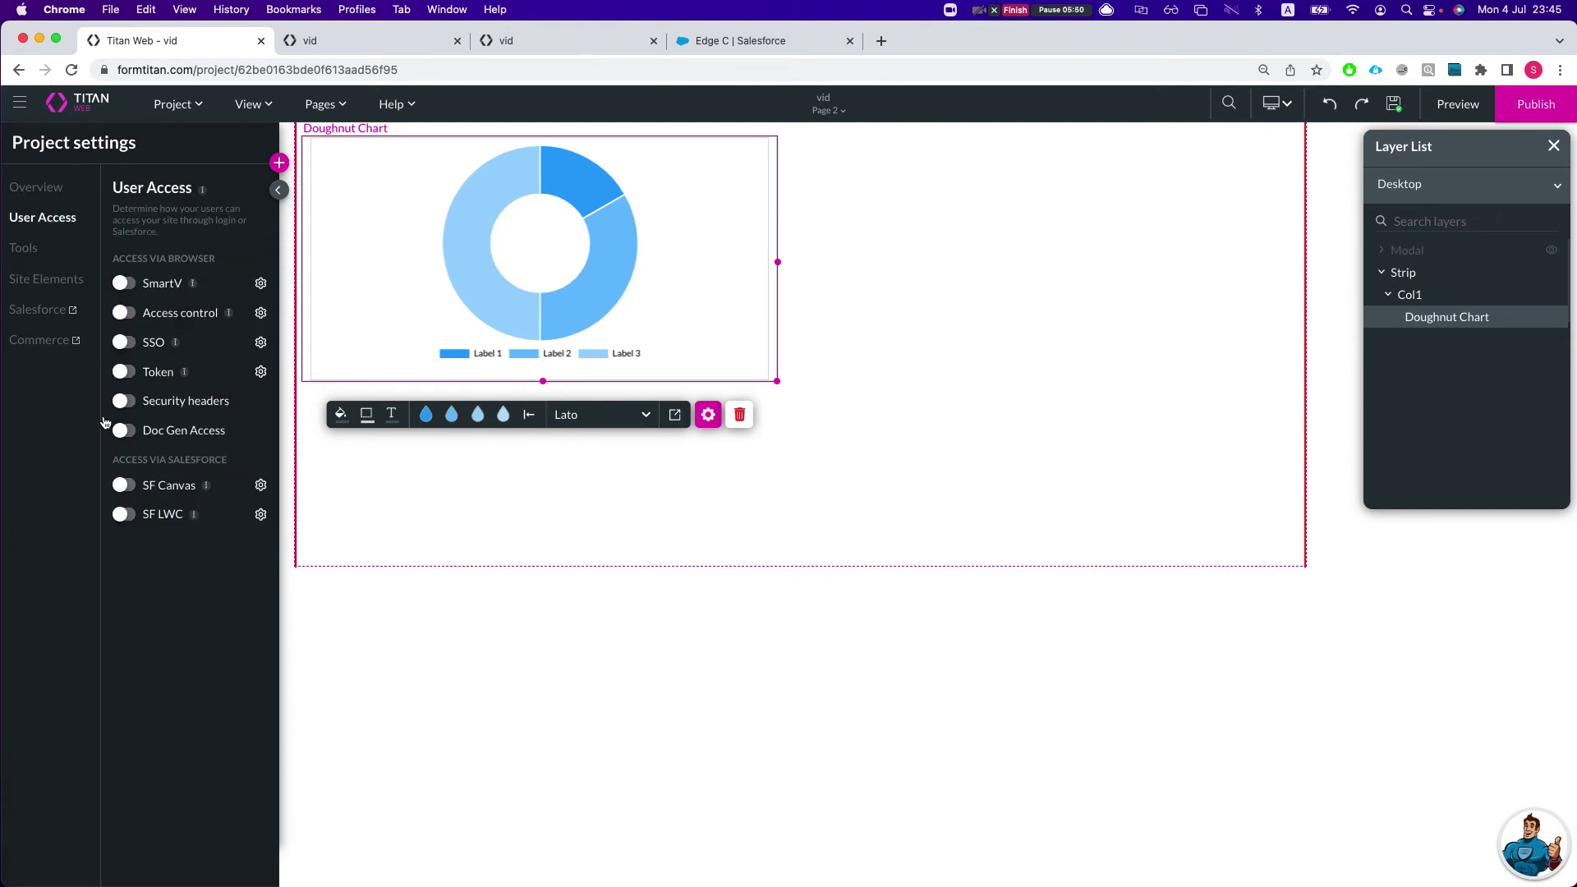
click(134, 434)
- Open the doughnut chart's content mapping and go back to the conditions of its Salesforce configuration
click(711, 418)
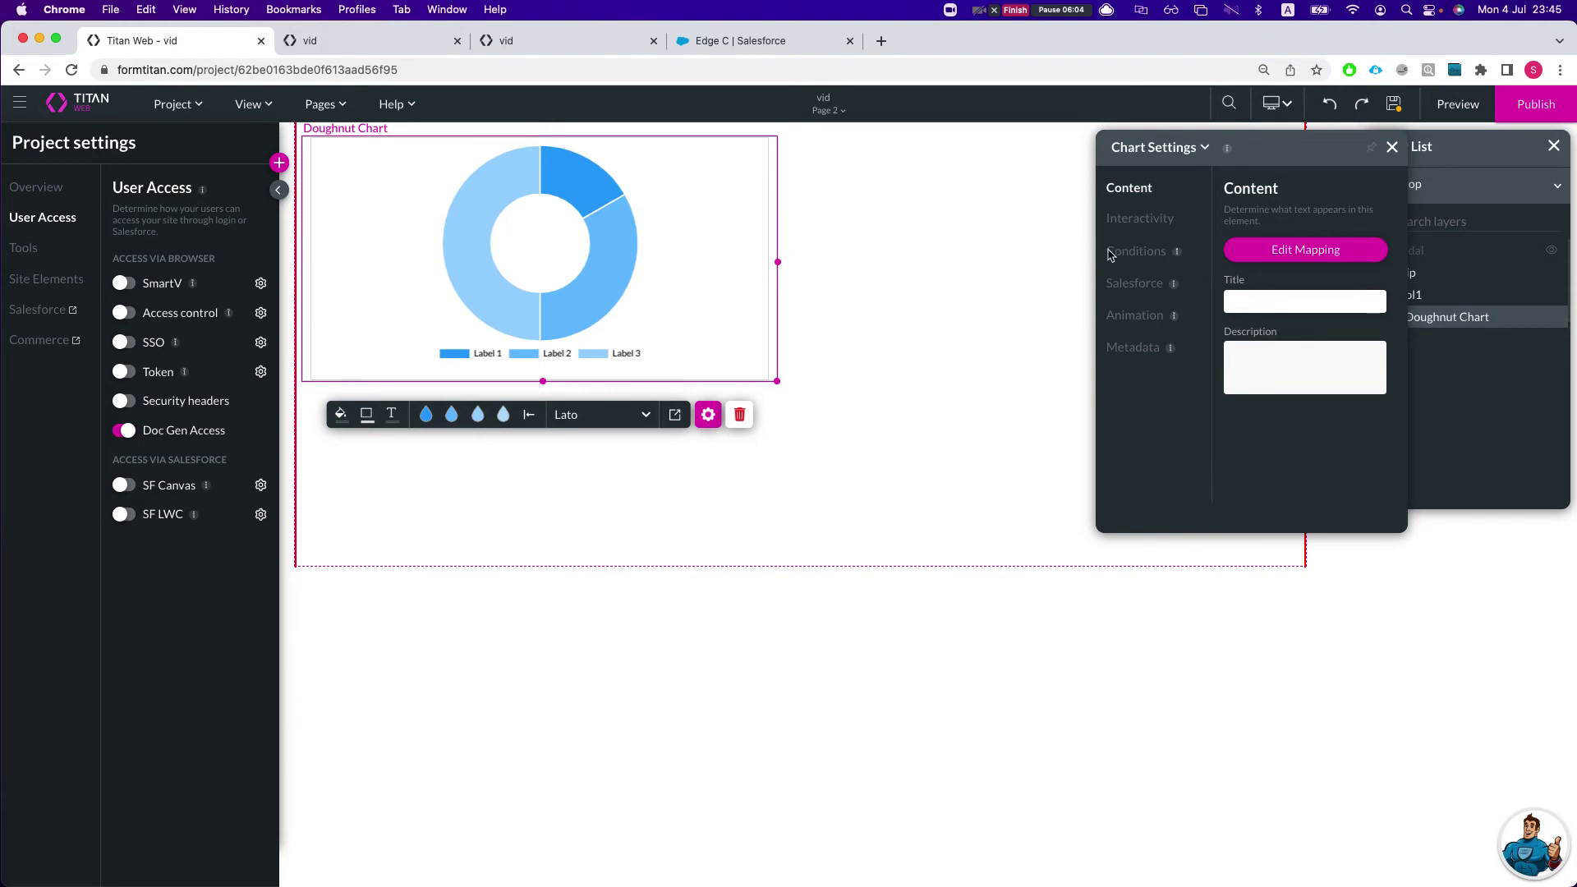
click(1133, 255)
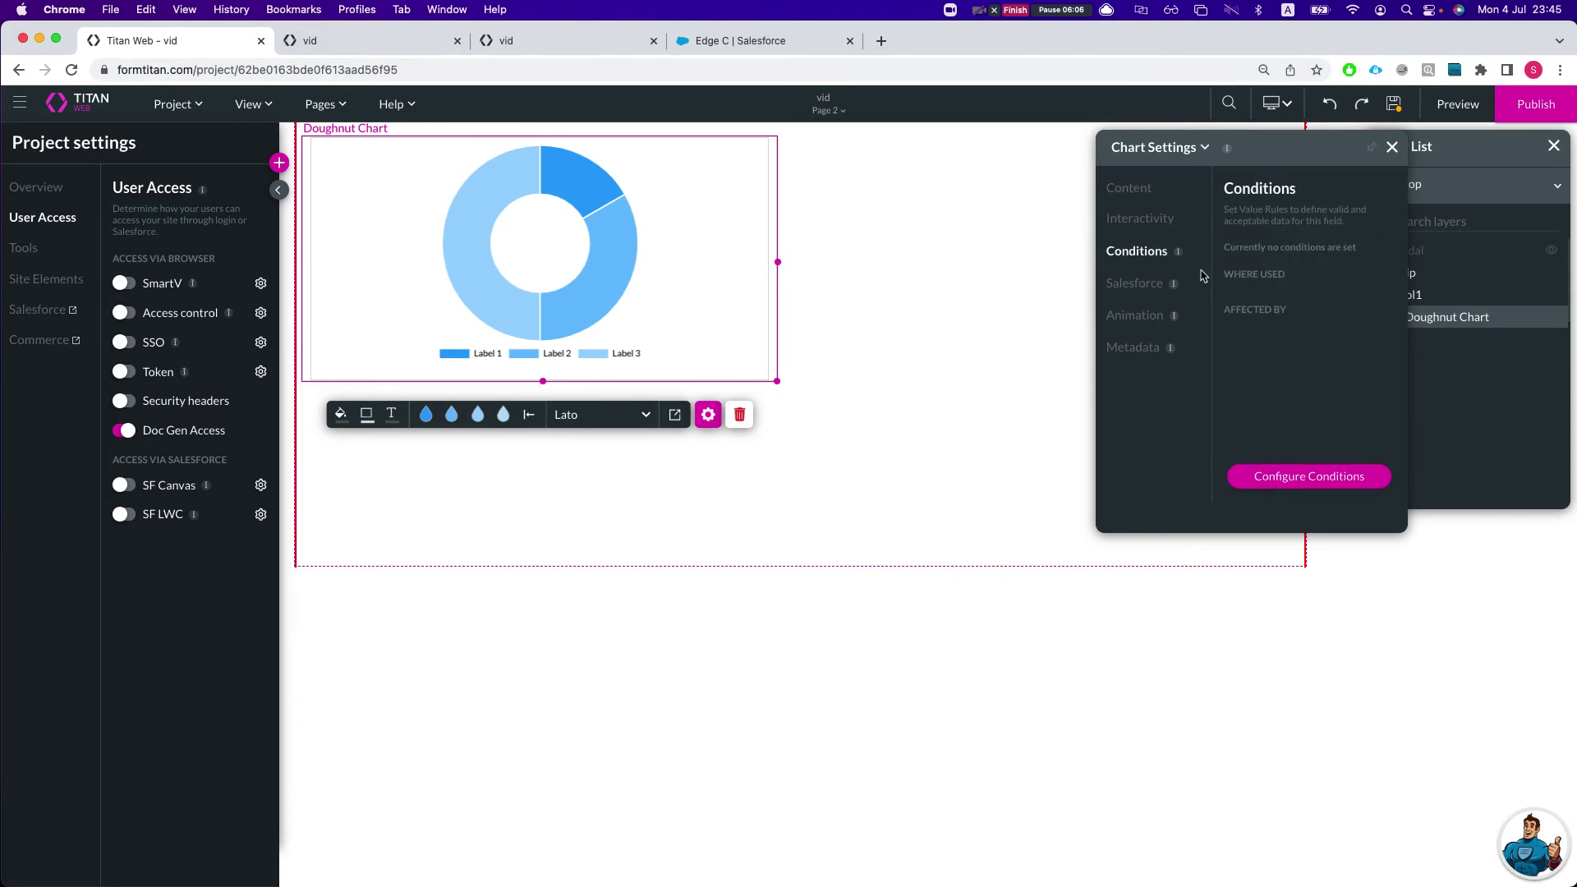
click(1141, 196)
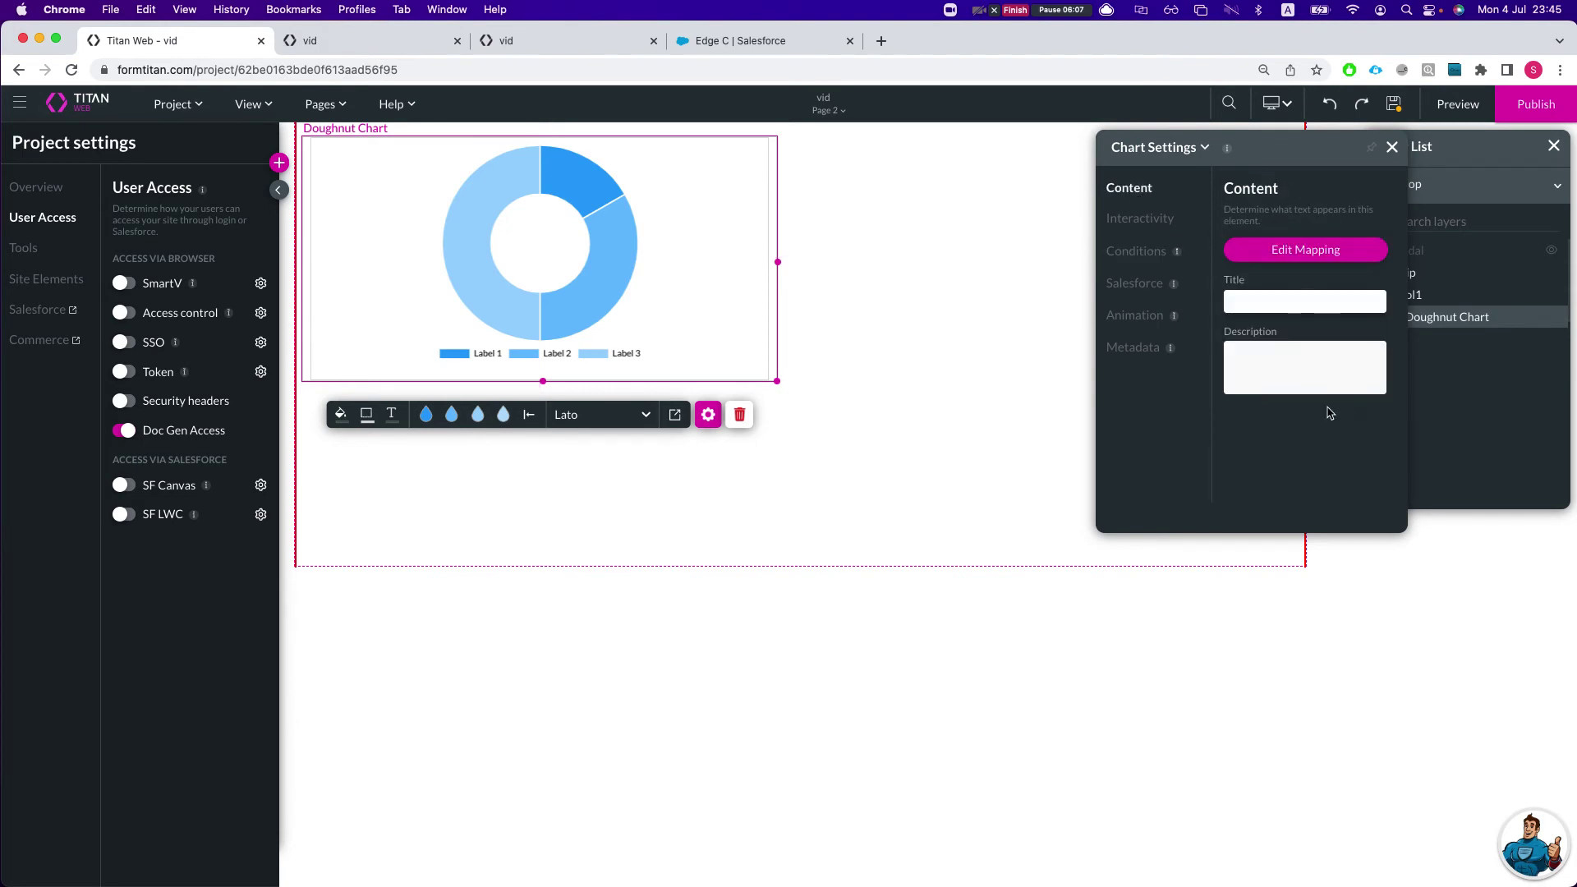
click(1311, 261)
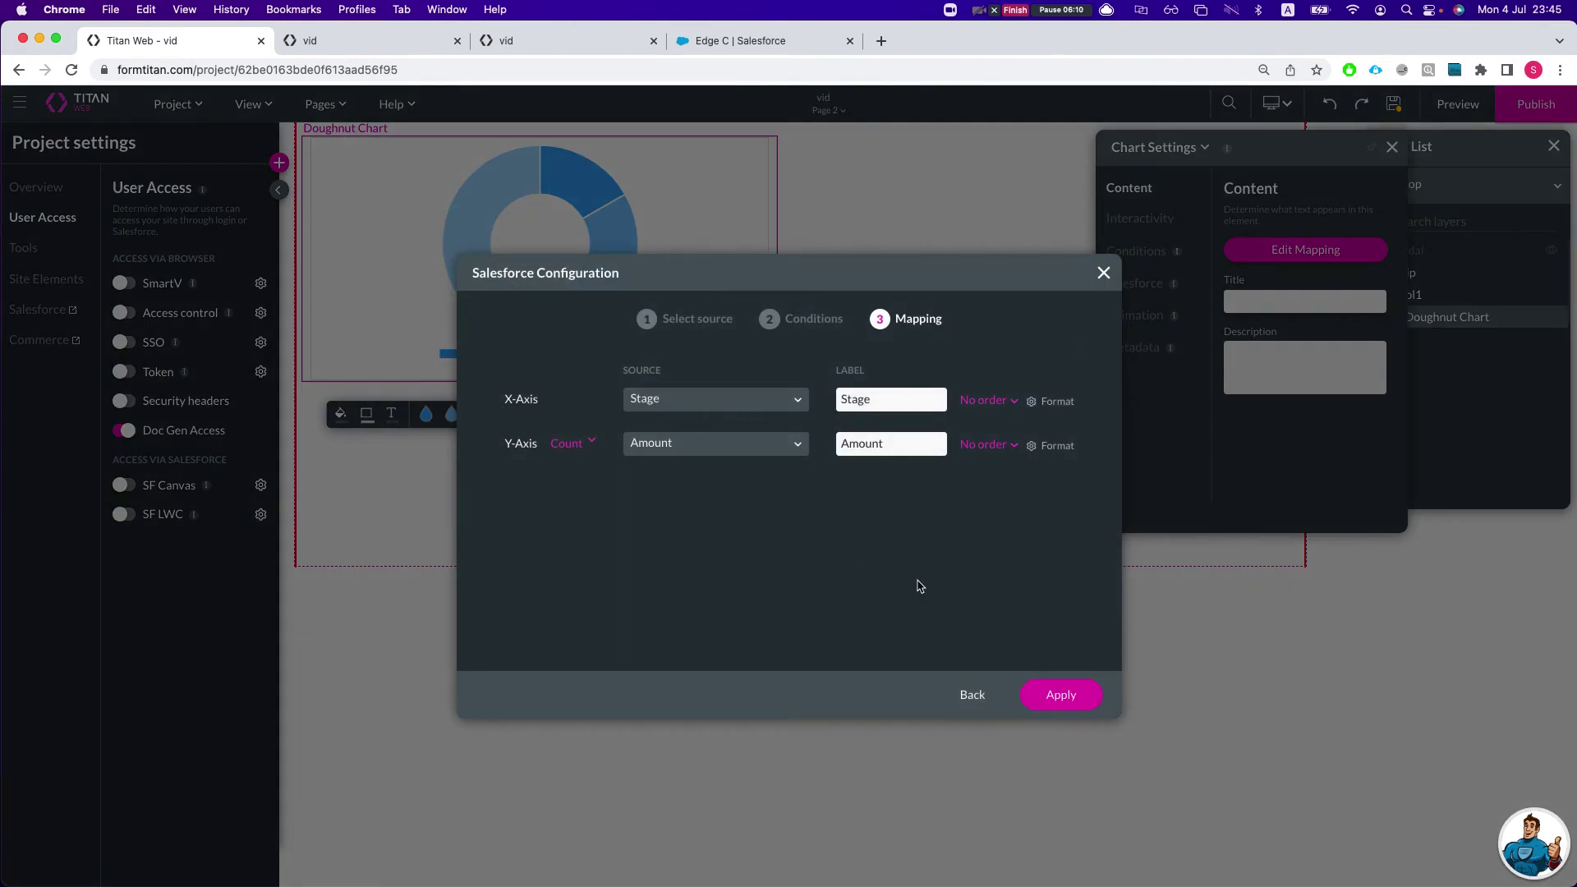
click(969, 696)
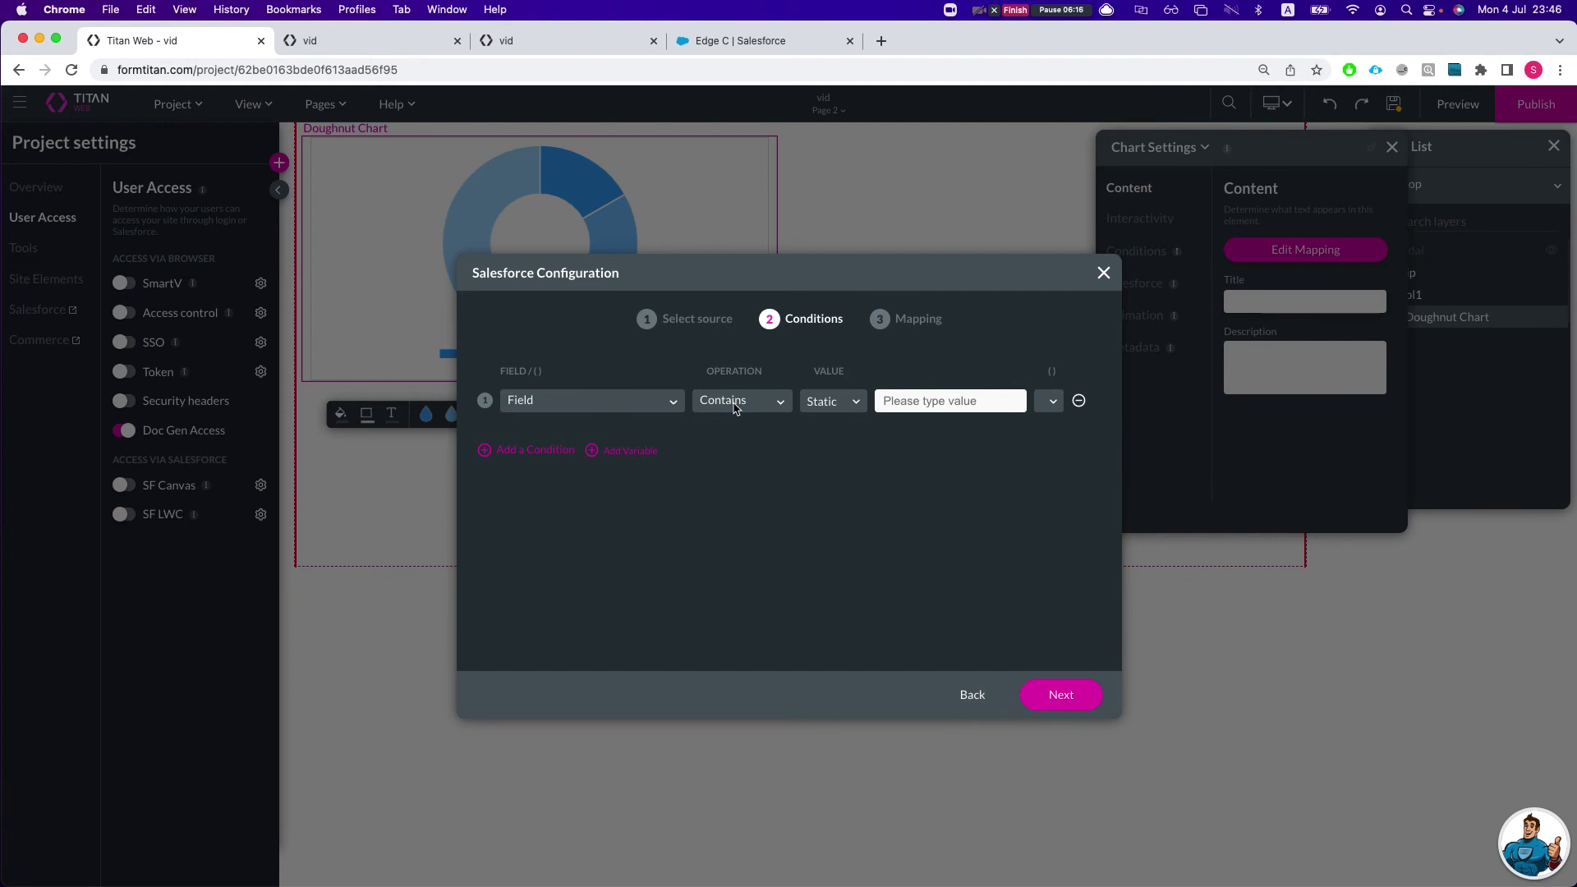
click(609, 403)
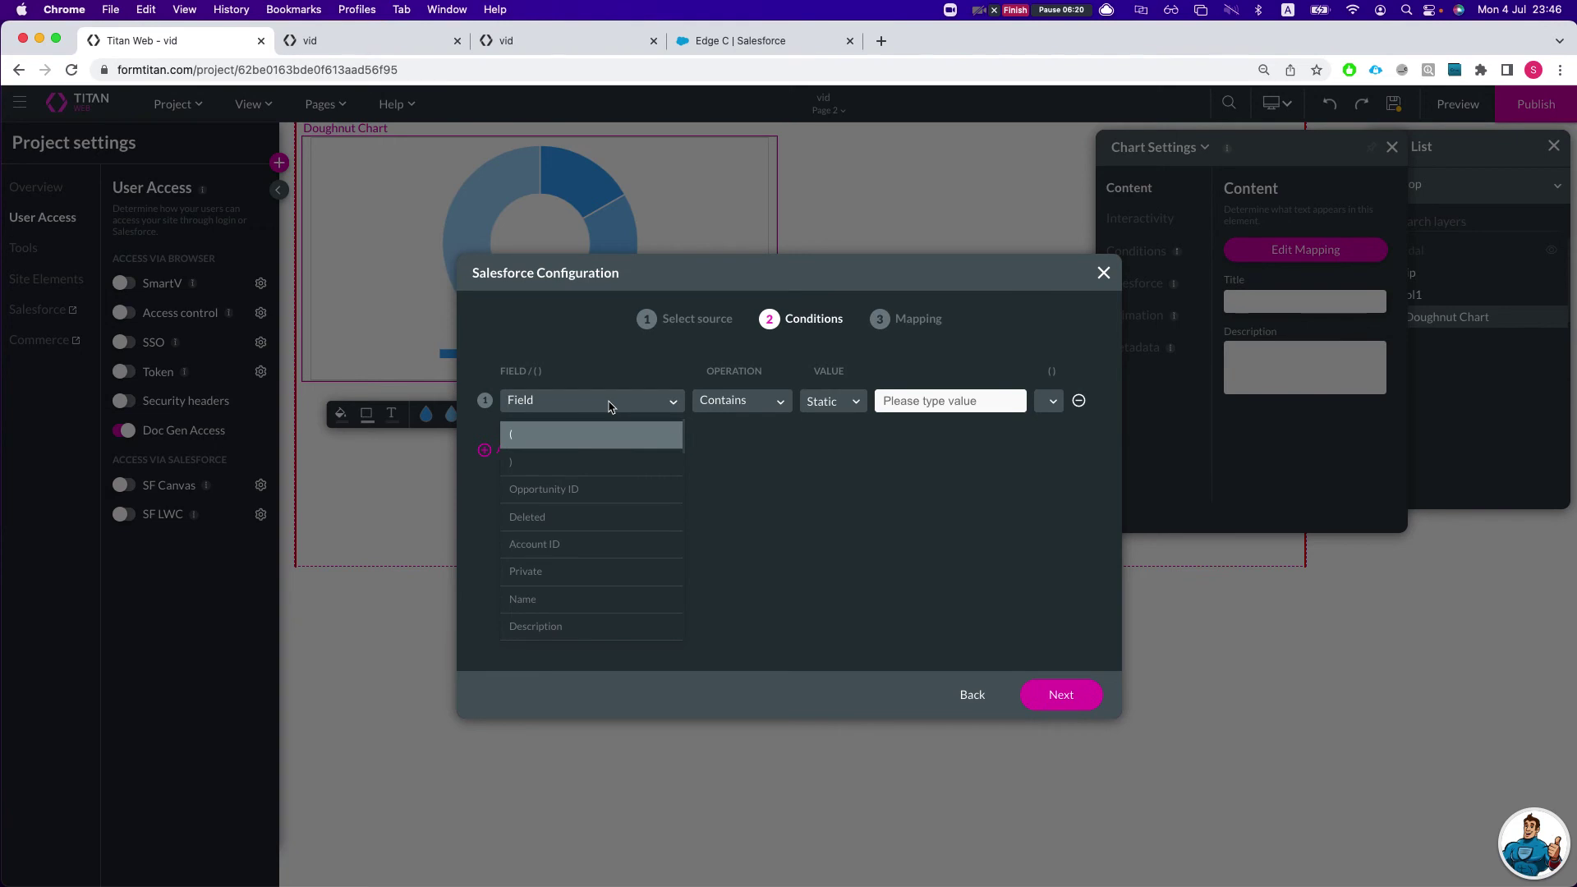
- Switch to the Word template, review its account field, opportunity table and image, then inspect the Account - account Data filter condition and close it
key(ctrl+Up)
click(504, 446)
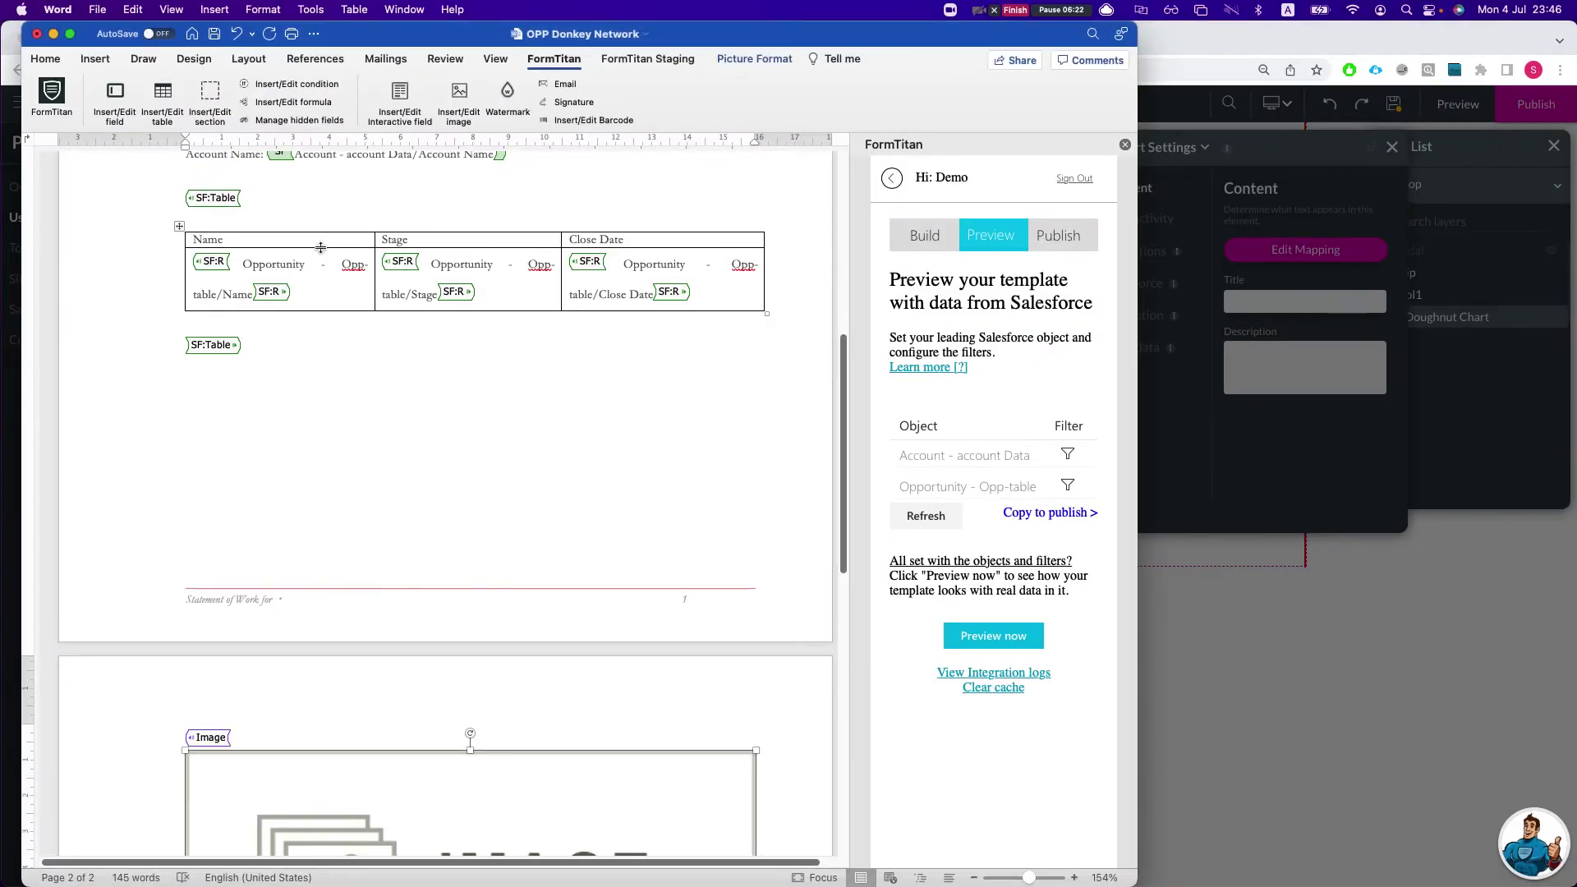
scroll(325, 278, up, 2)
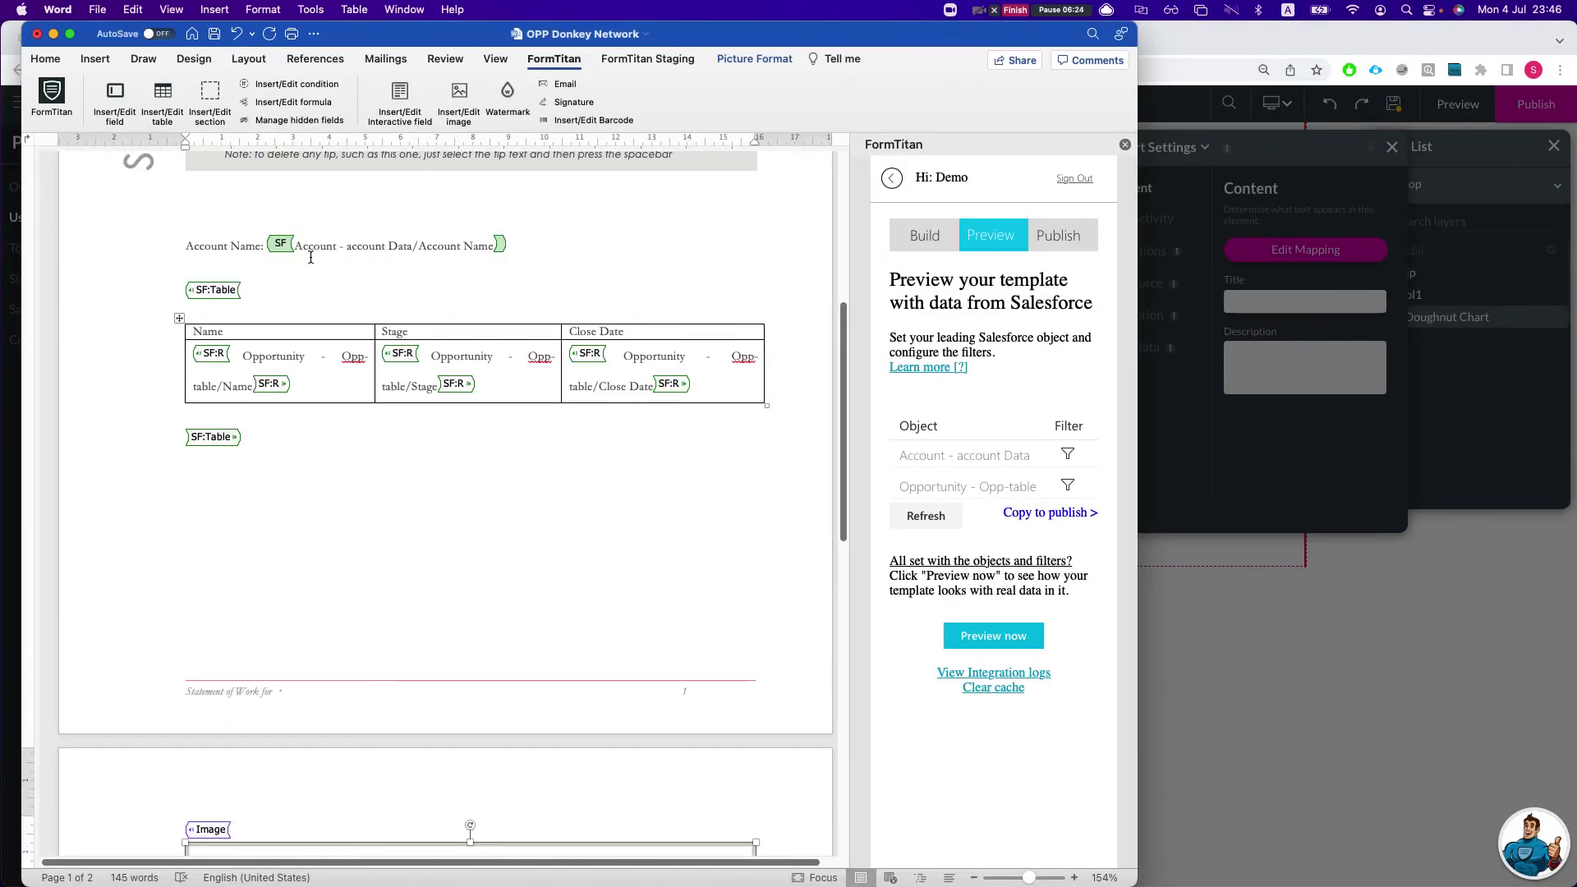
scroll(386, 429, down, 5)
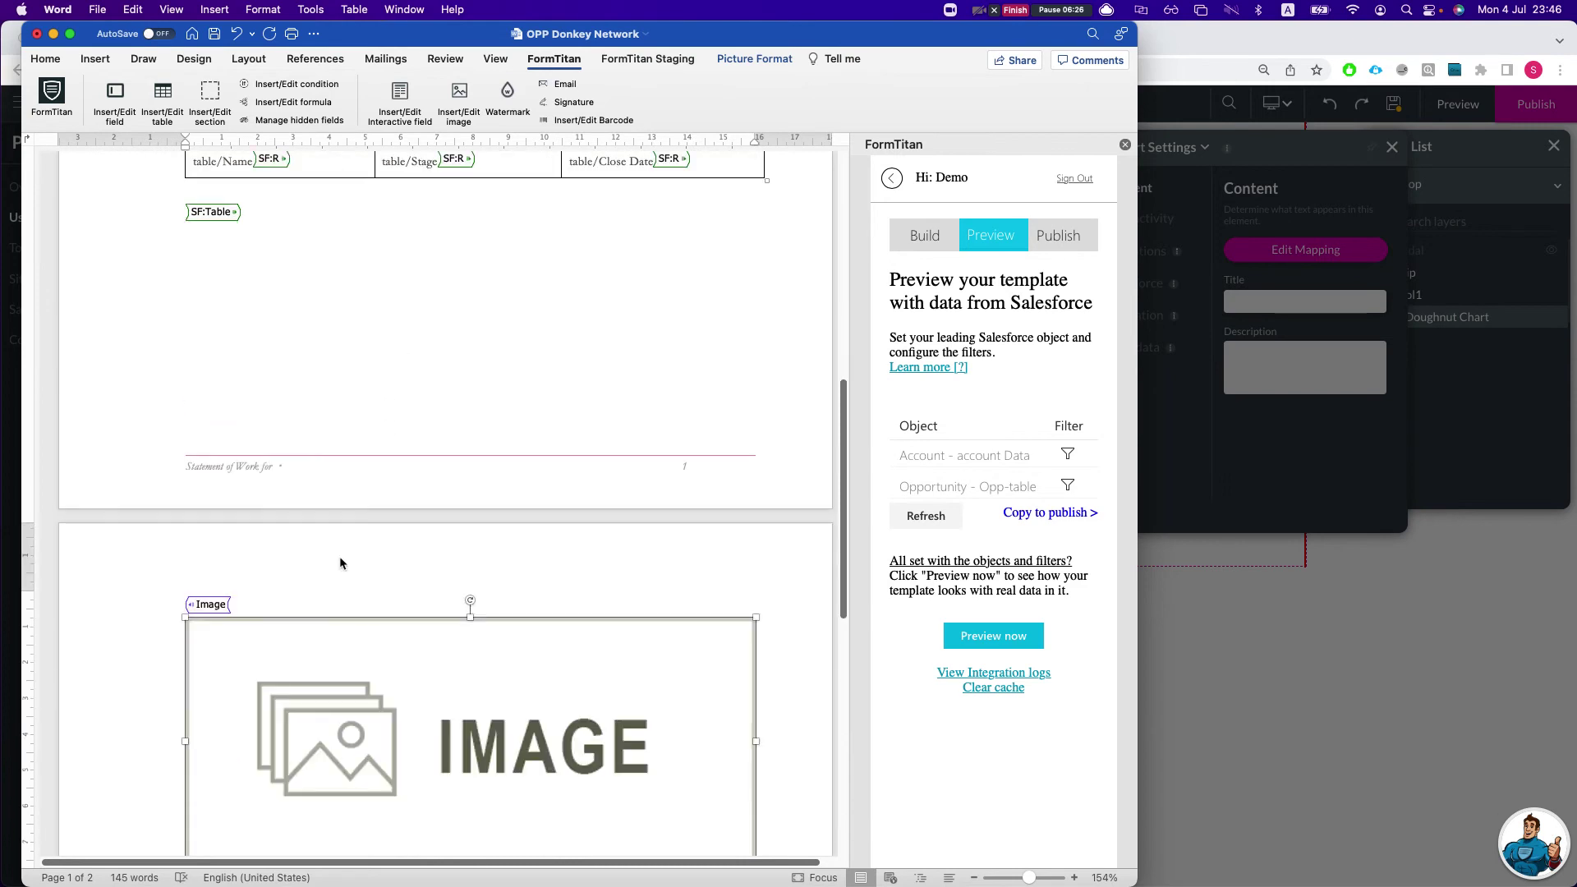
scroll(306, 696, down, 5)
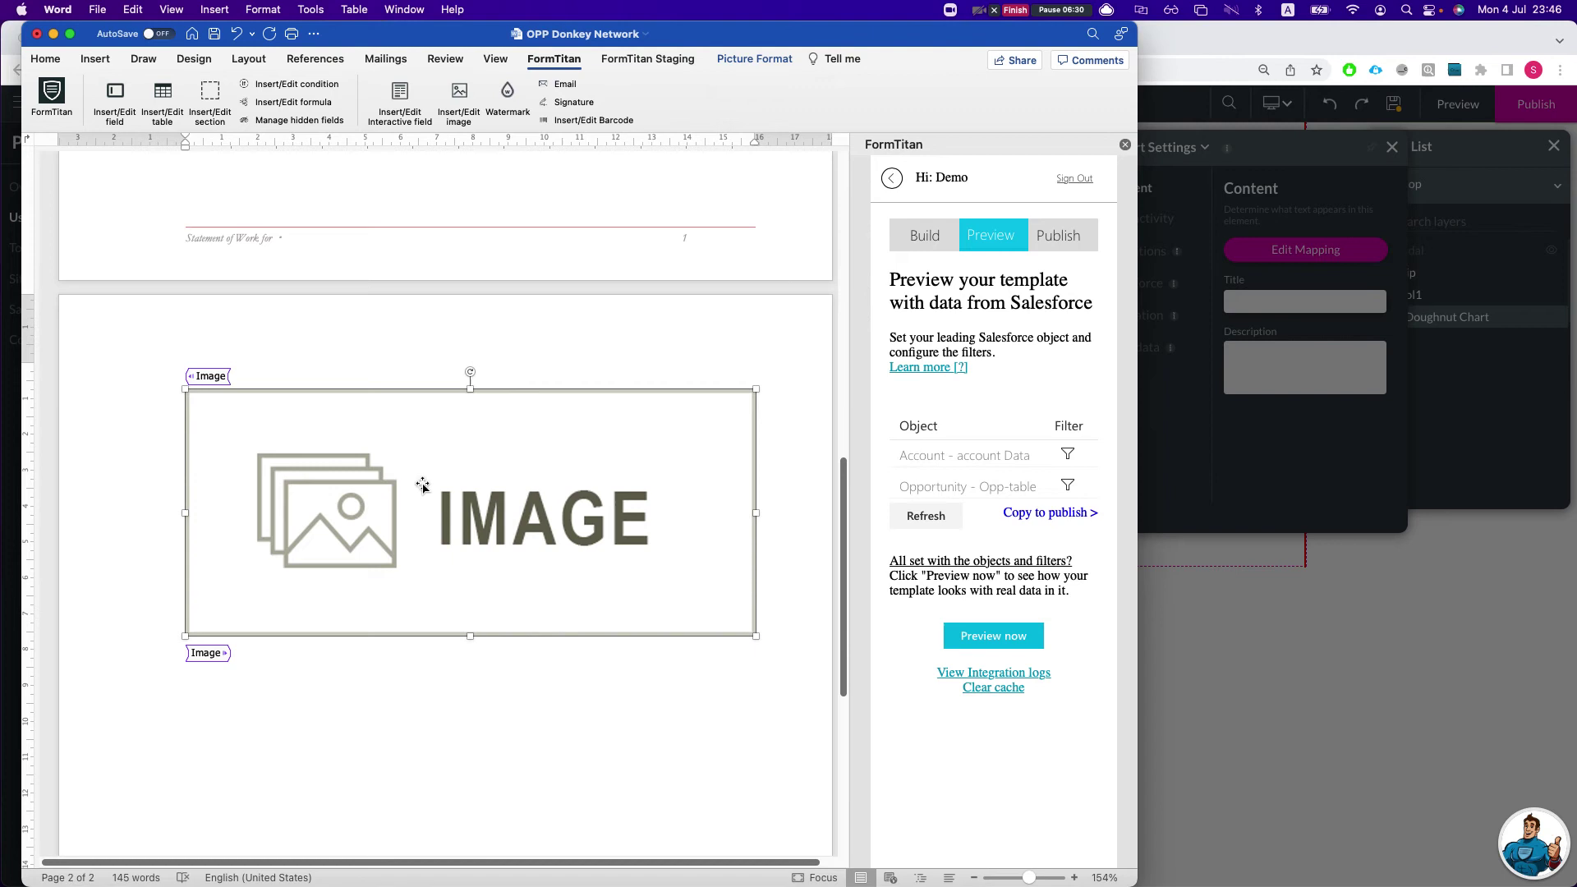
scroll(427, 497, up, 1)
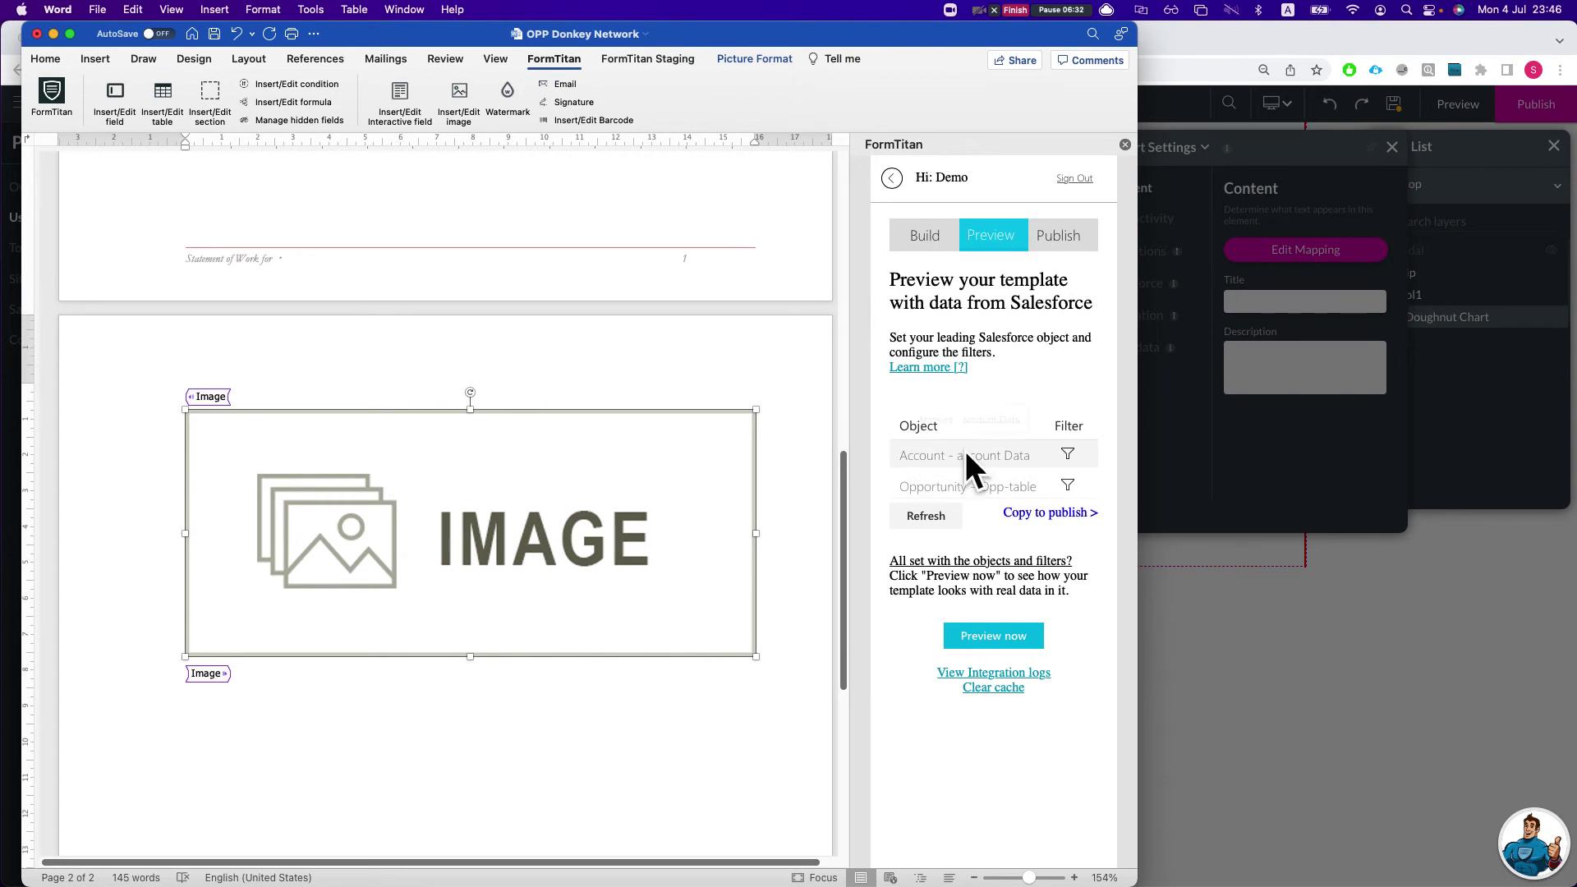
scroll(563, 457, up, 3)
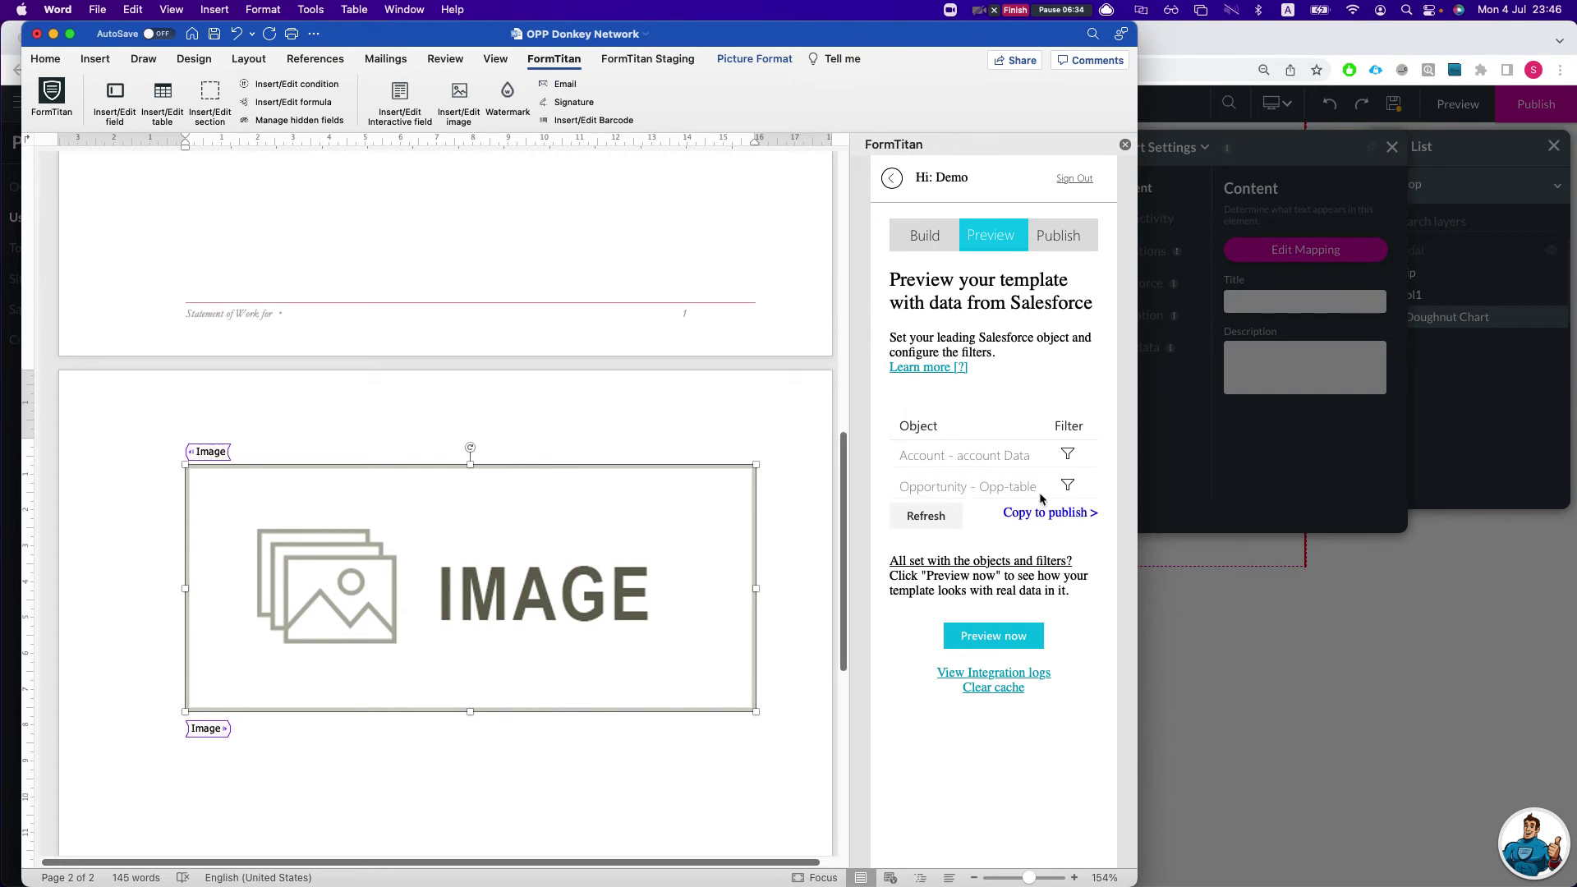
click(1066, 457)
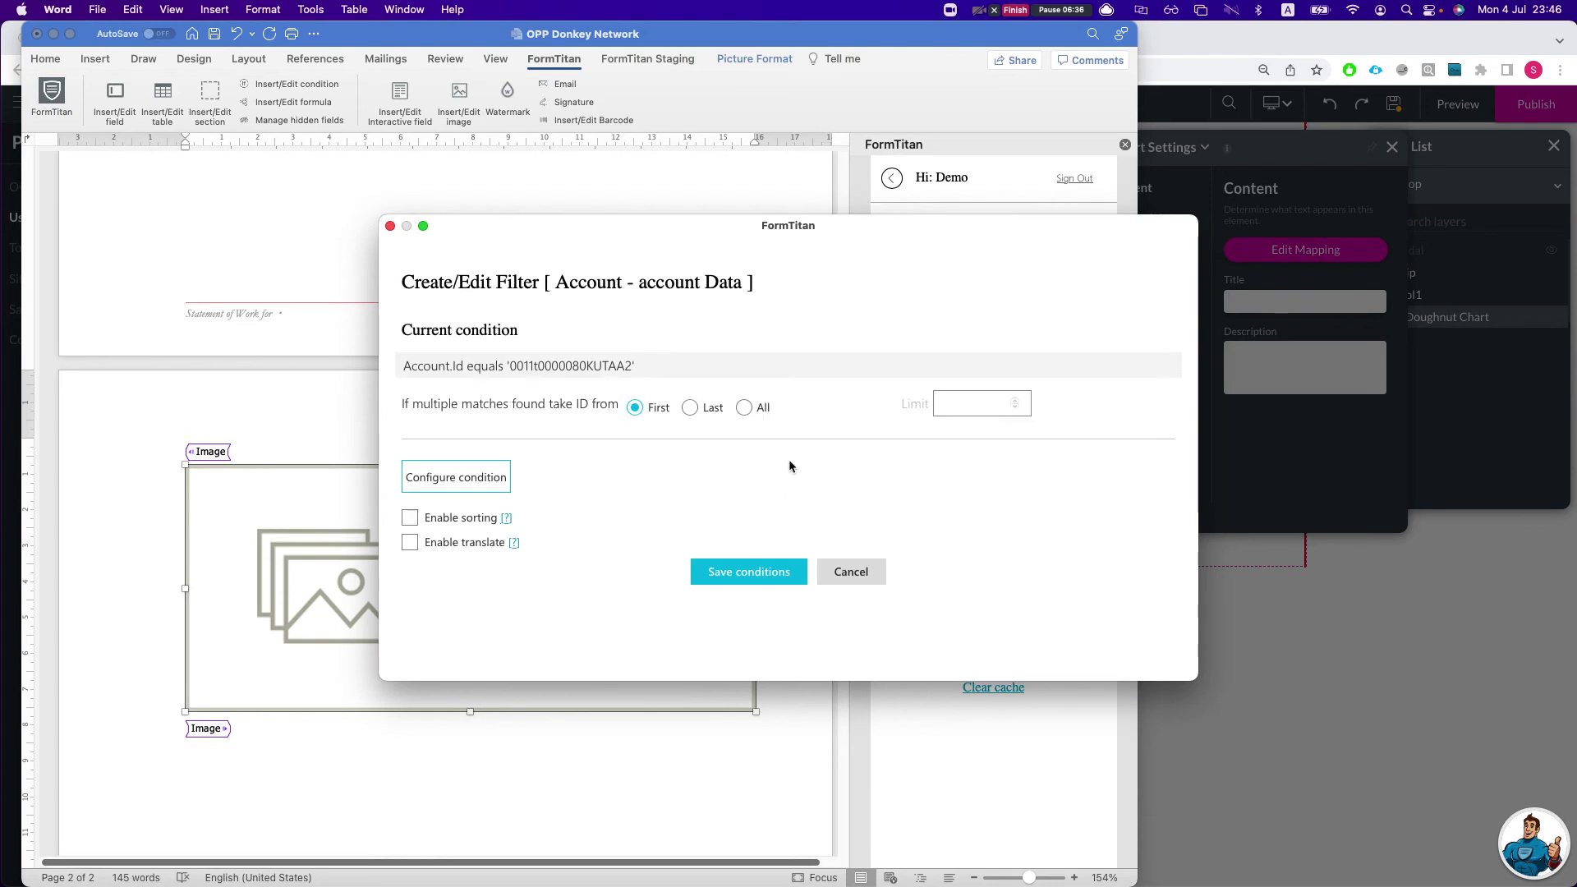
drag(513, 367, 635, 359)
click(389, 226)
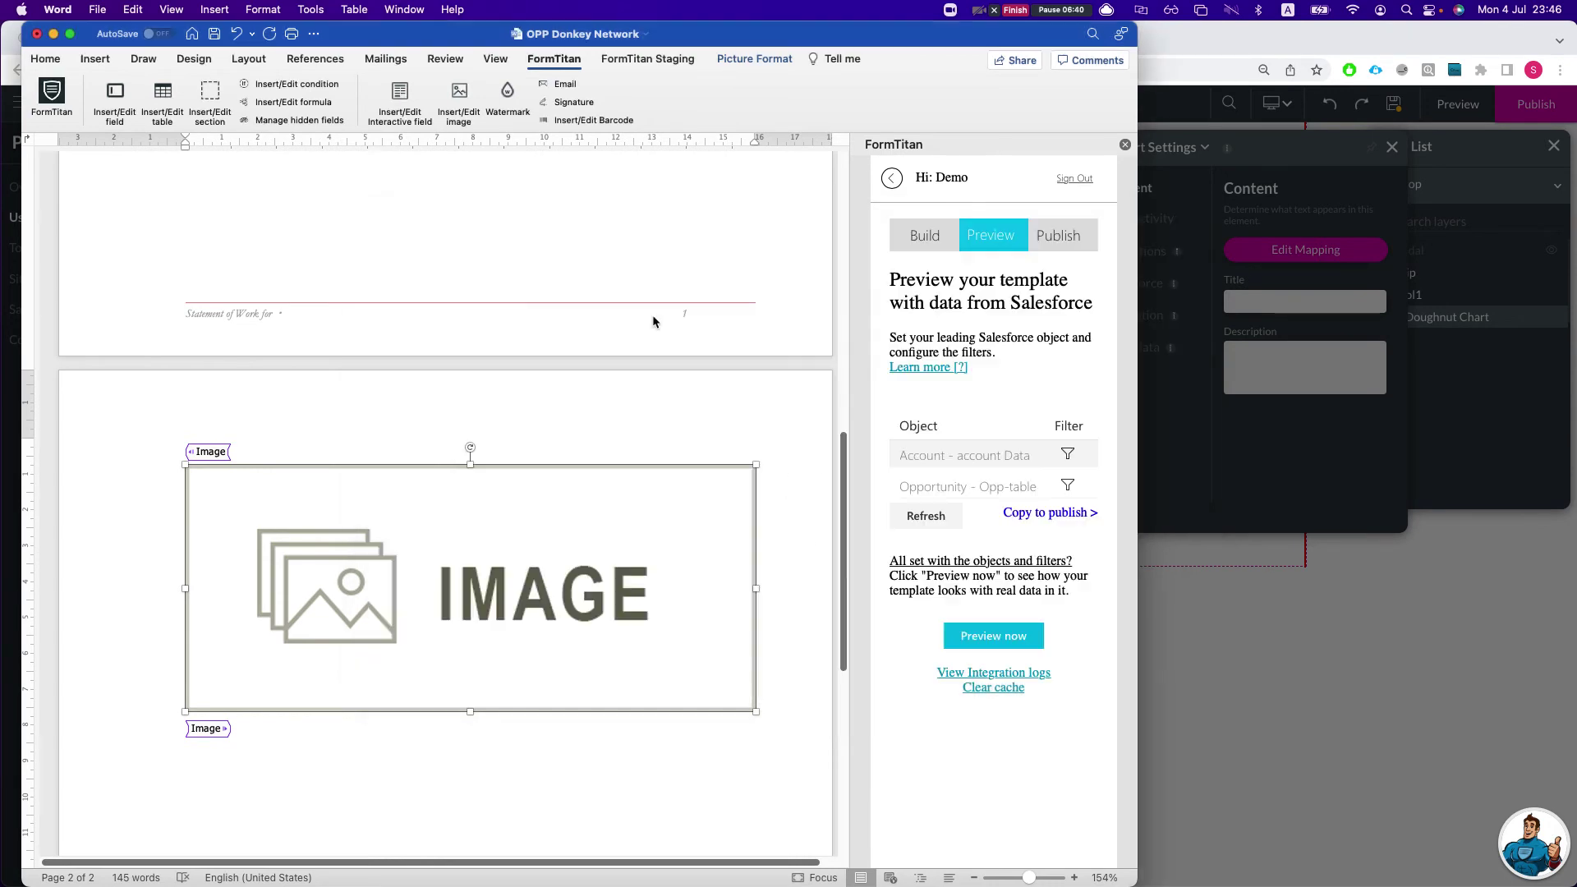
- Switch back to the Titan Web project and set the chart condition's field to Account ID with the Equals operation
click(1296, 376)
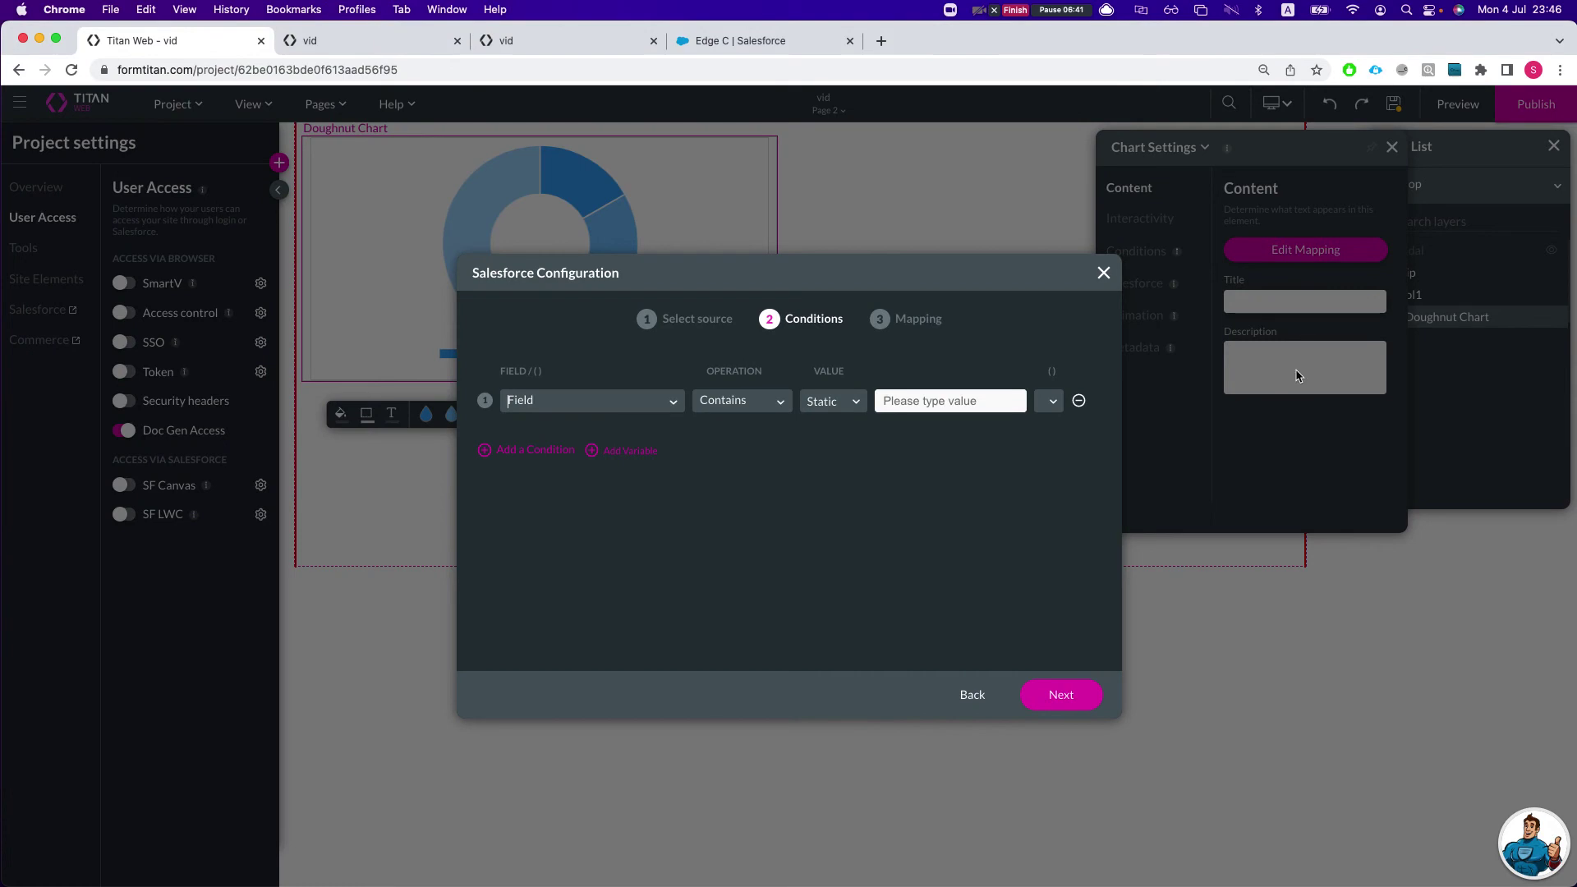
click(746, 407)
click(564, 407)
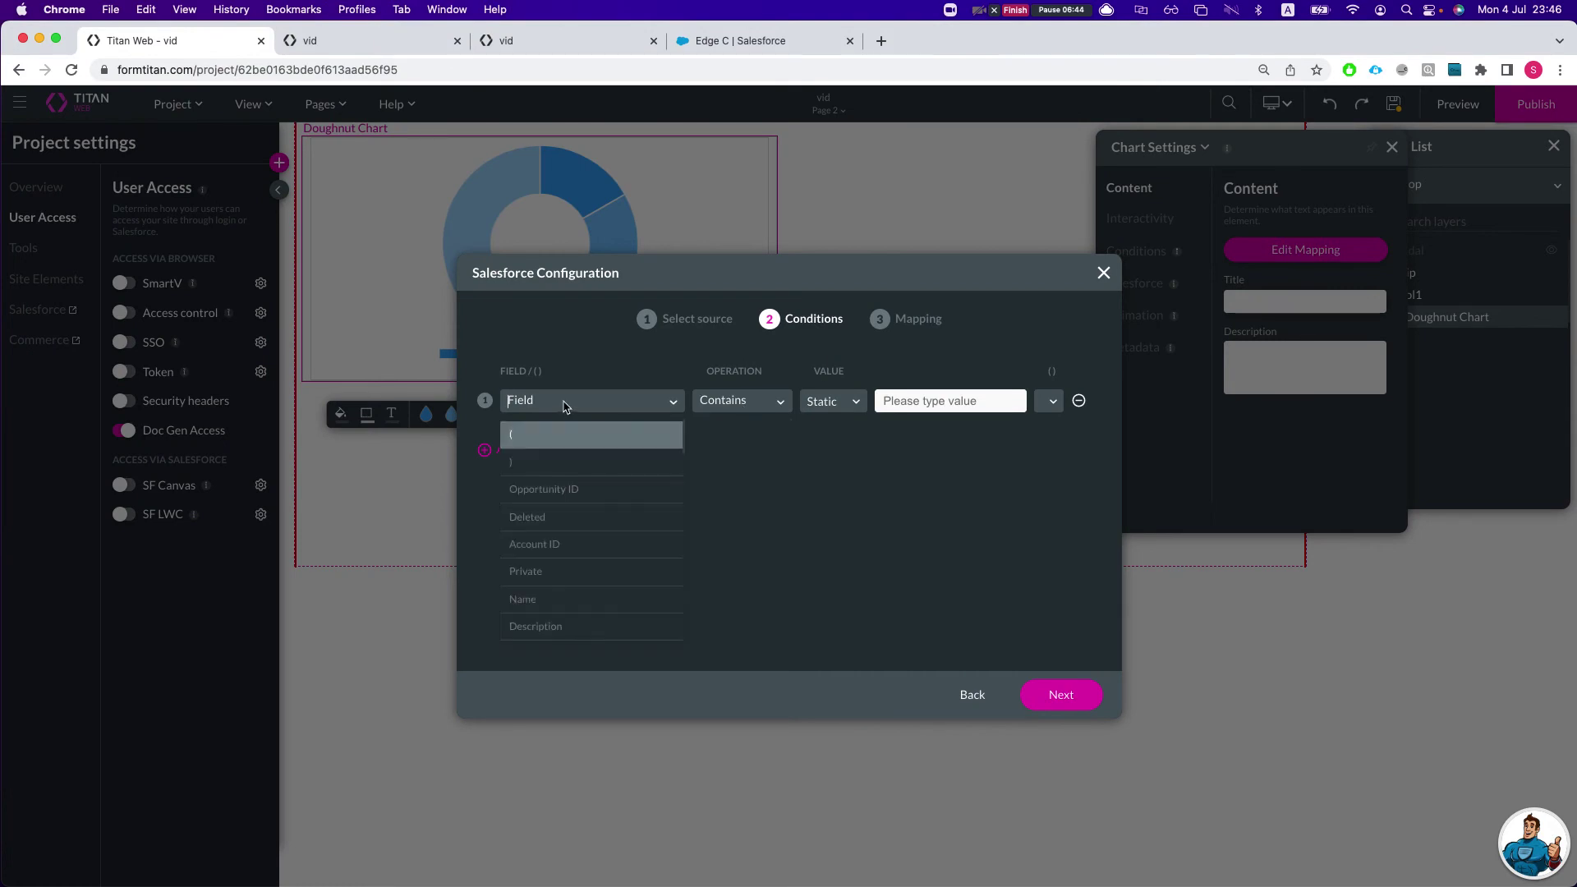
text(acc)
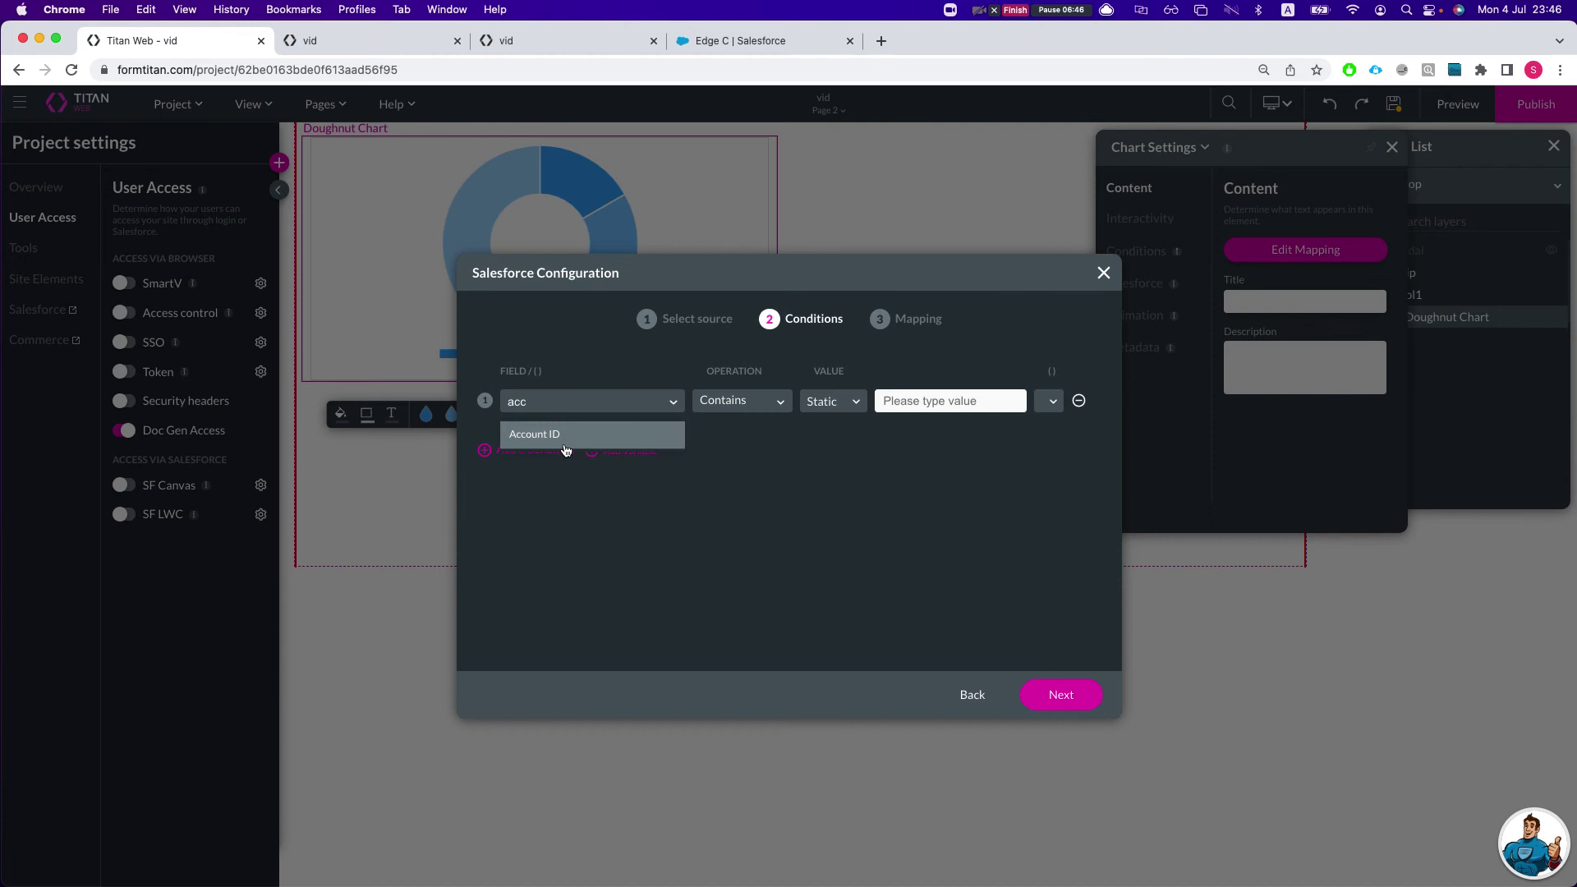
click(565, 436)
click(765, 402)
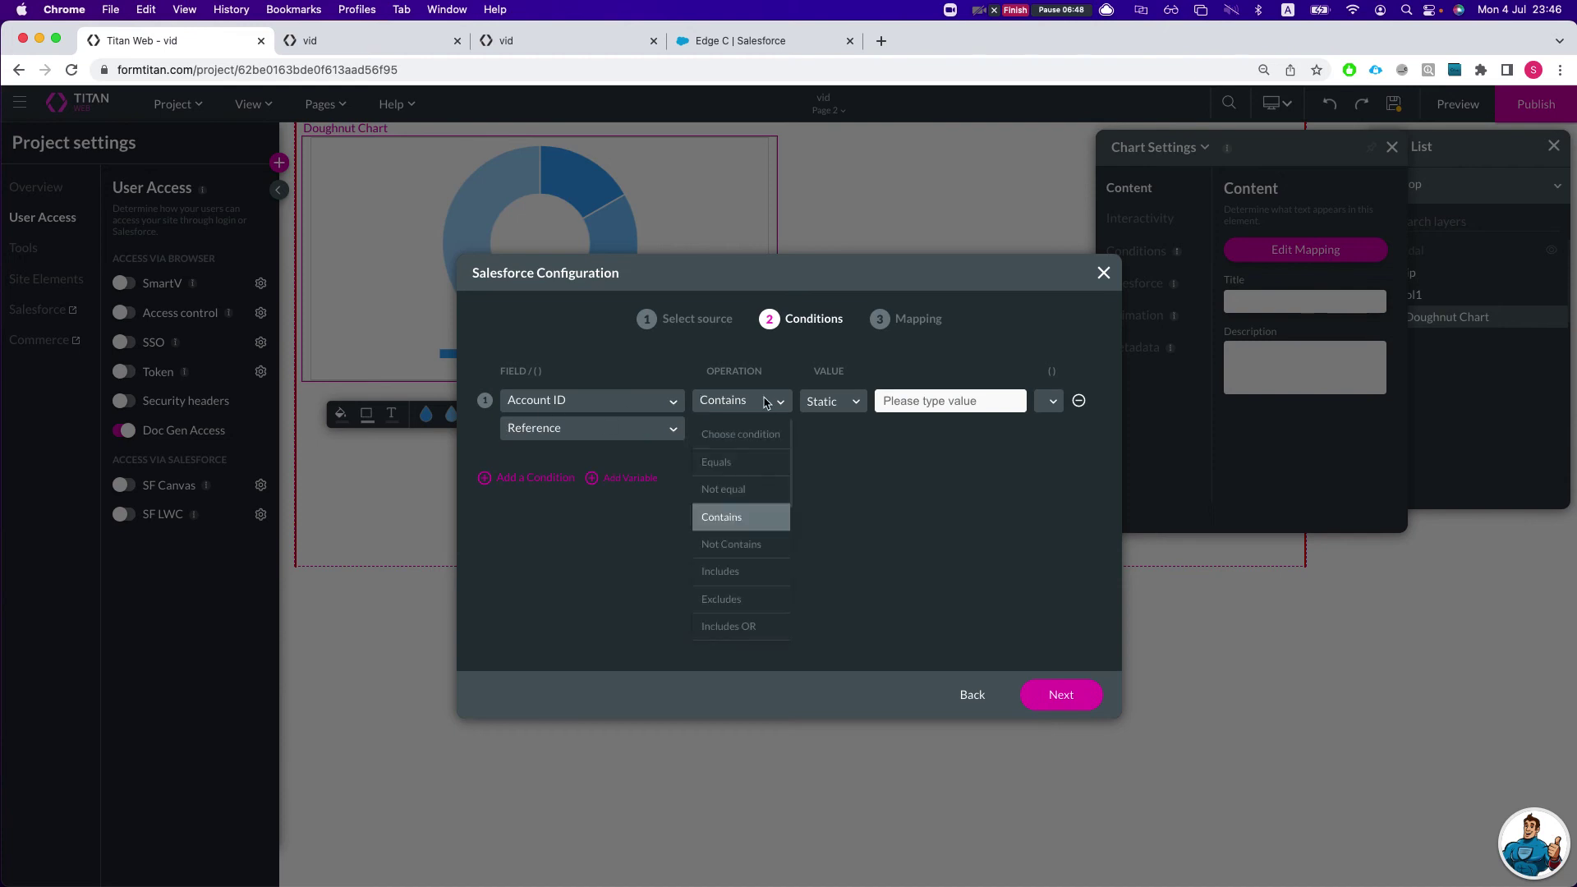
text(eq)
key(Return)
- Compare the condition with the field Doc Gen RecordID, set its reference to Account ID and apply the chart's Salesforce configuration
click(851, 404)
click(836, 461)
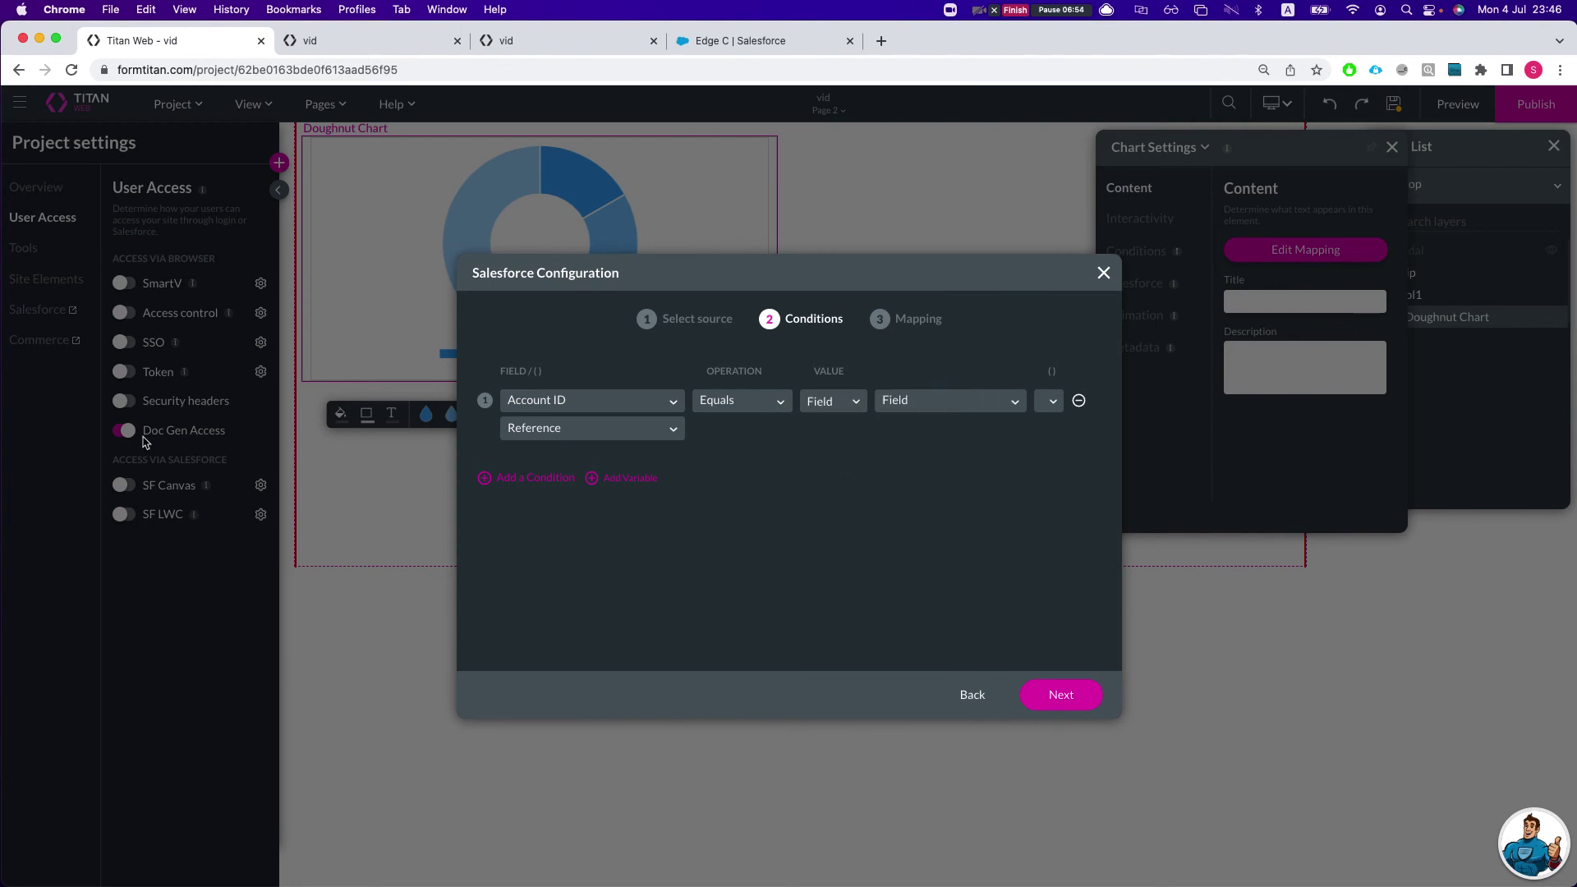
click(959, 404)
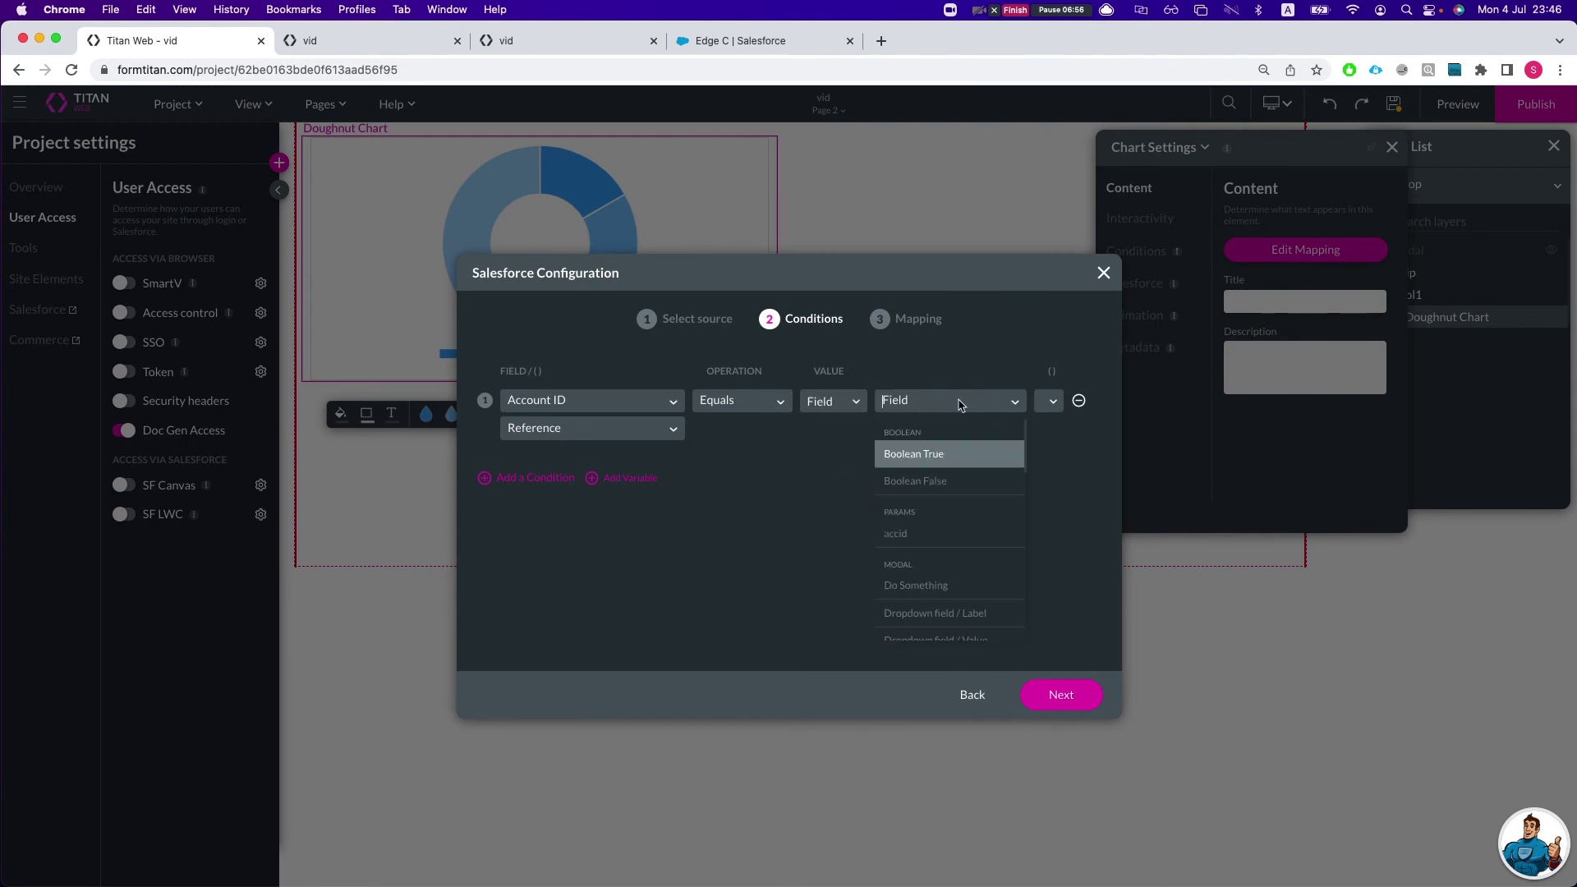
text(doc)
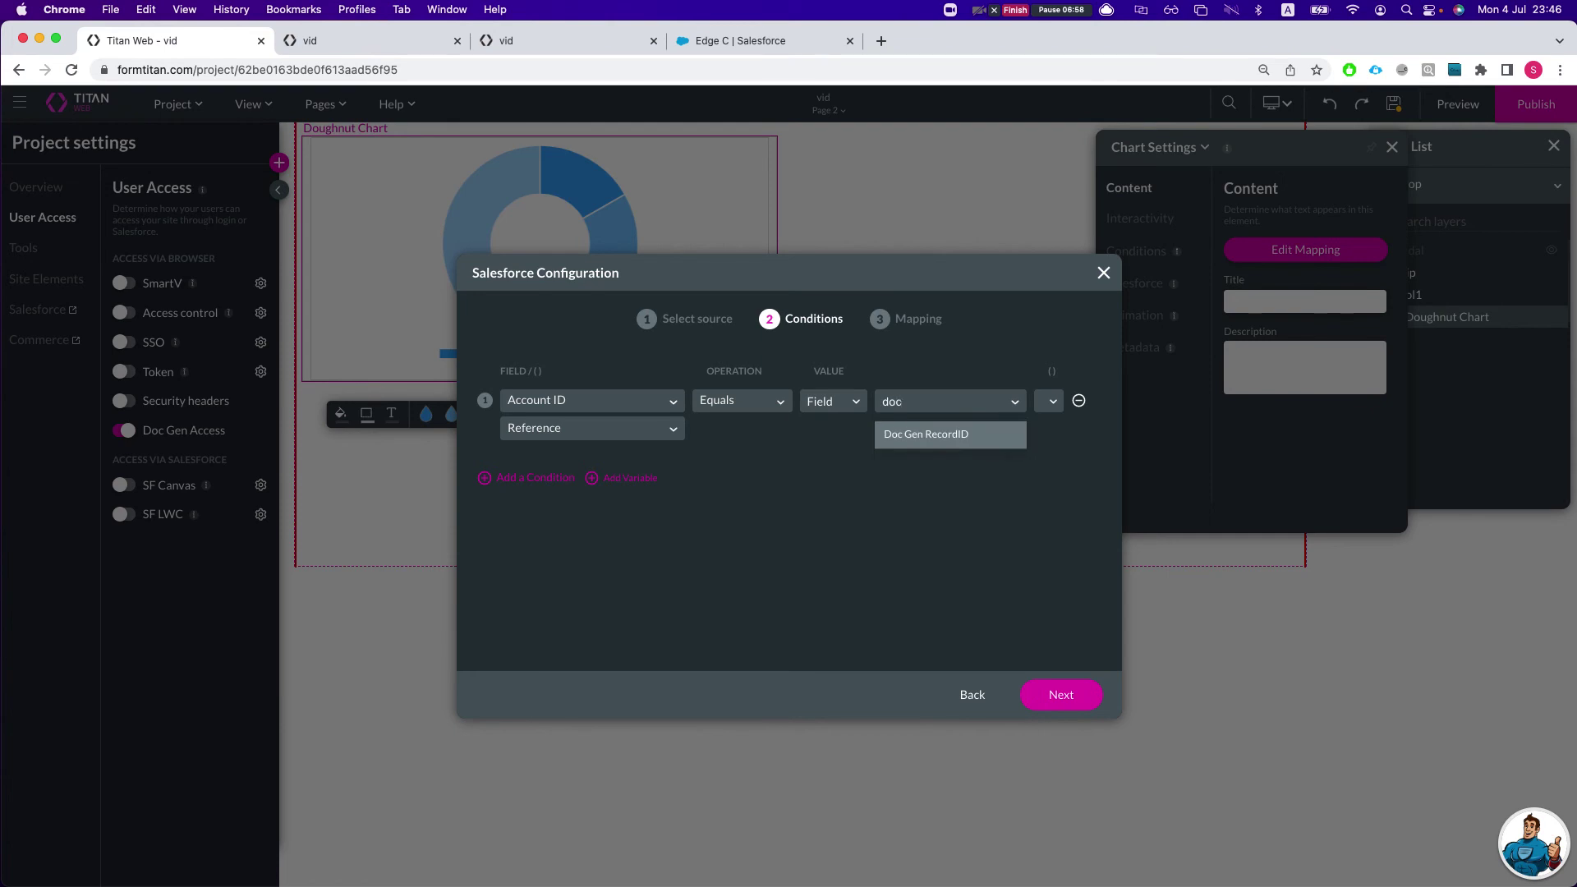
key(Return)
click(572, 429)
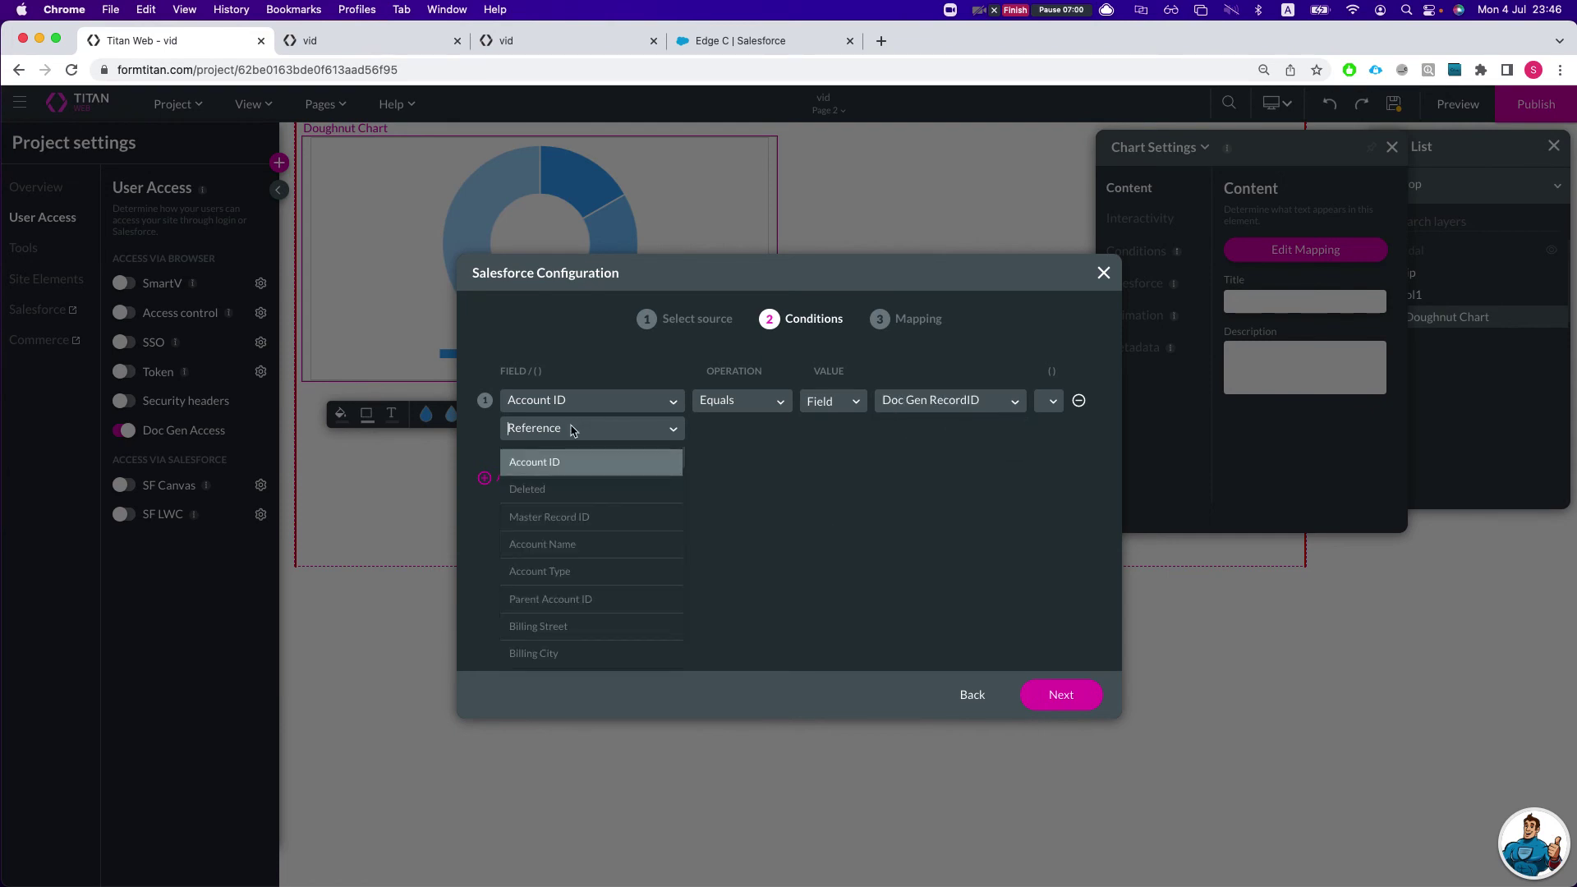
click(571, 460)
click(1060, 693)
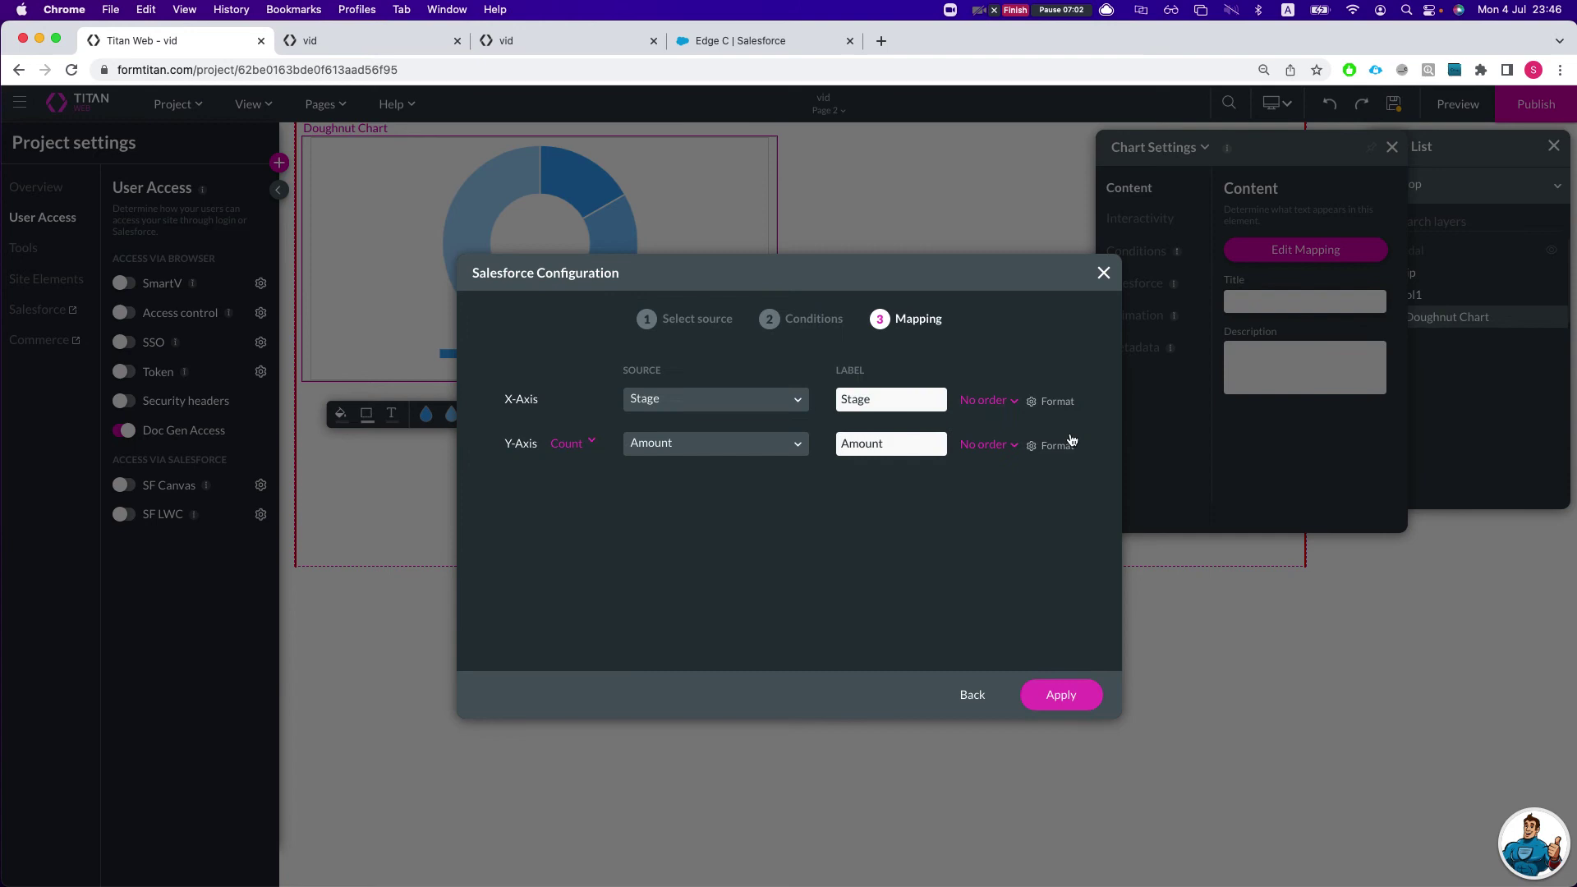
click(1060, 693)
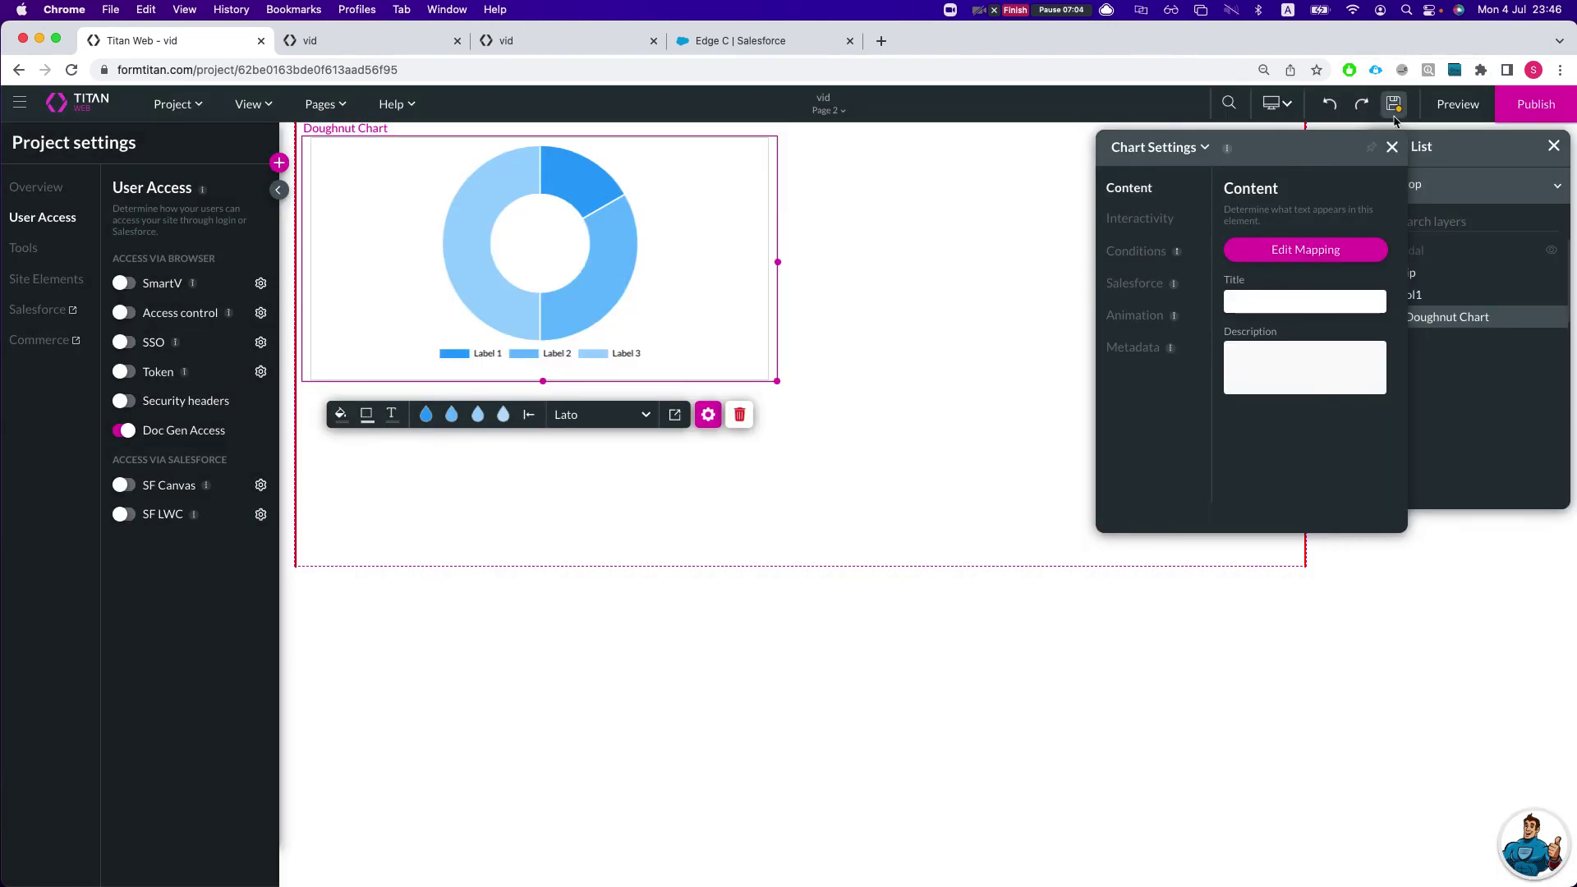
- Switch to the Word template, preview it with Salesforce data, check the second page and close the preview document
key(ctrl+Up)
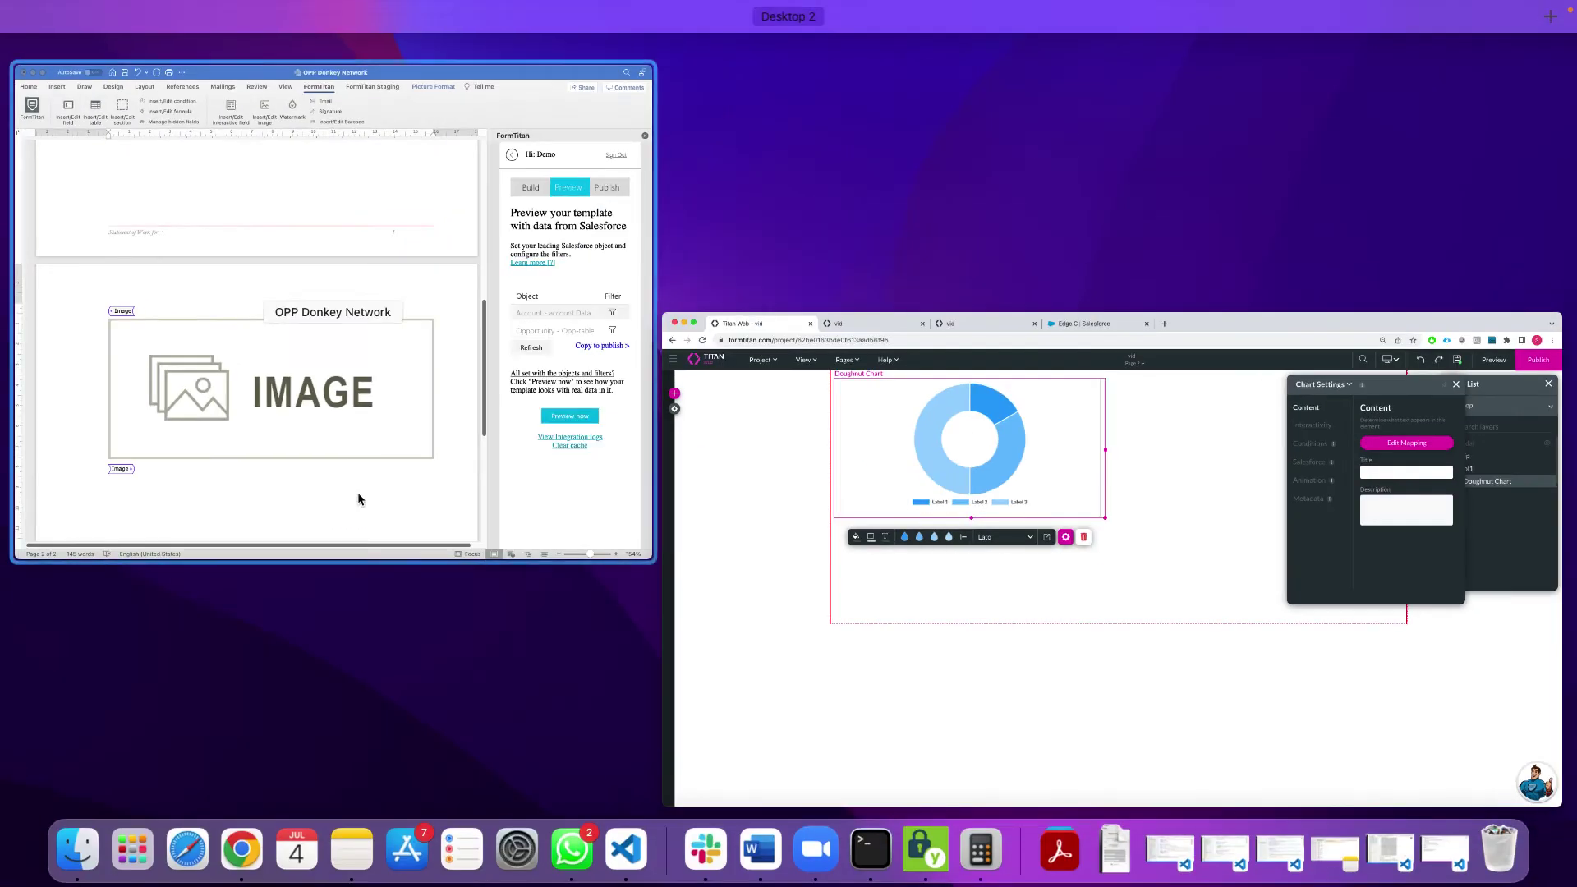
click(371, 491)
click(993, 635)
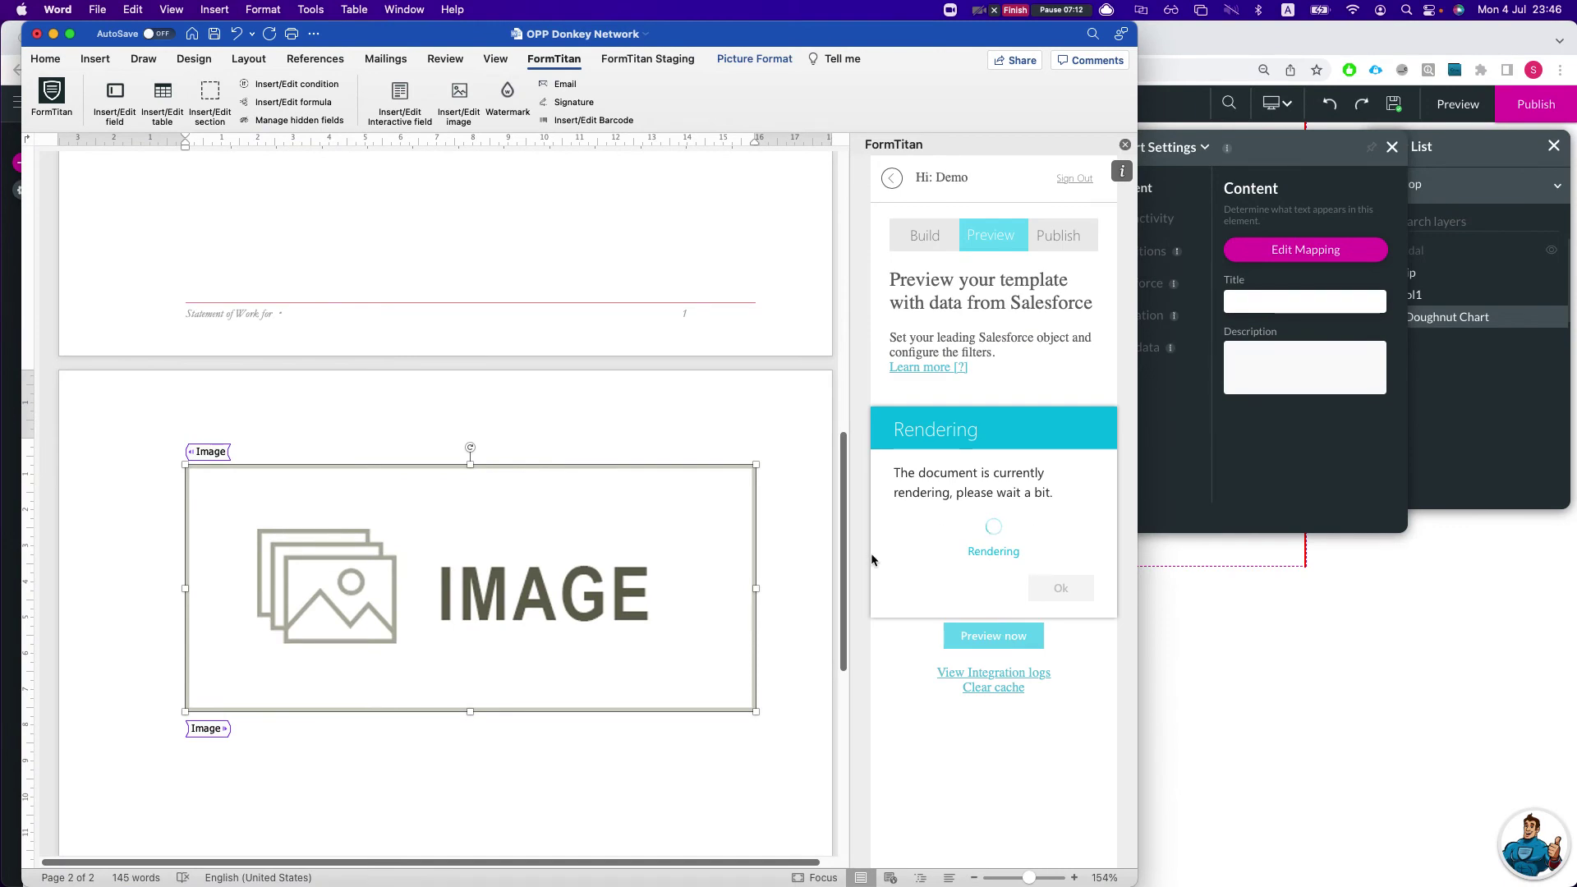
scroll(757, 611, down, 10)
scroll(757, 611, down, 3)
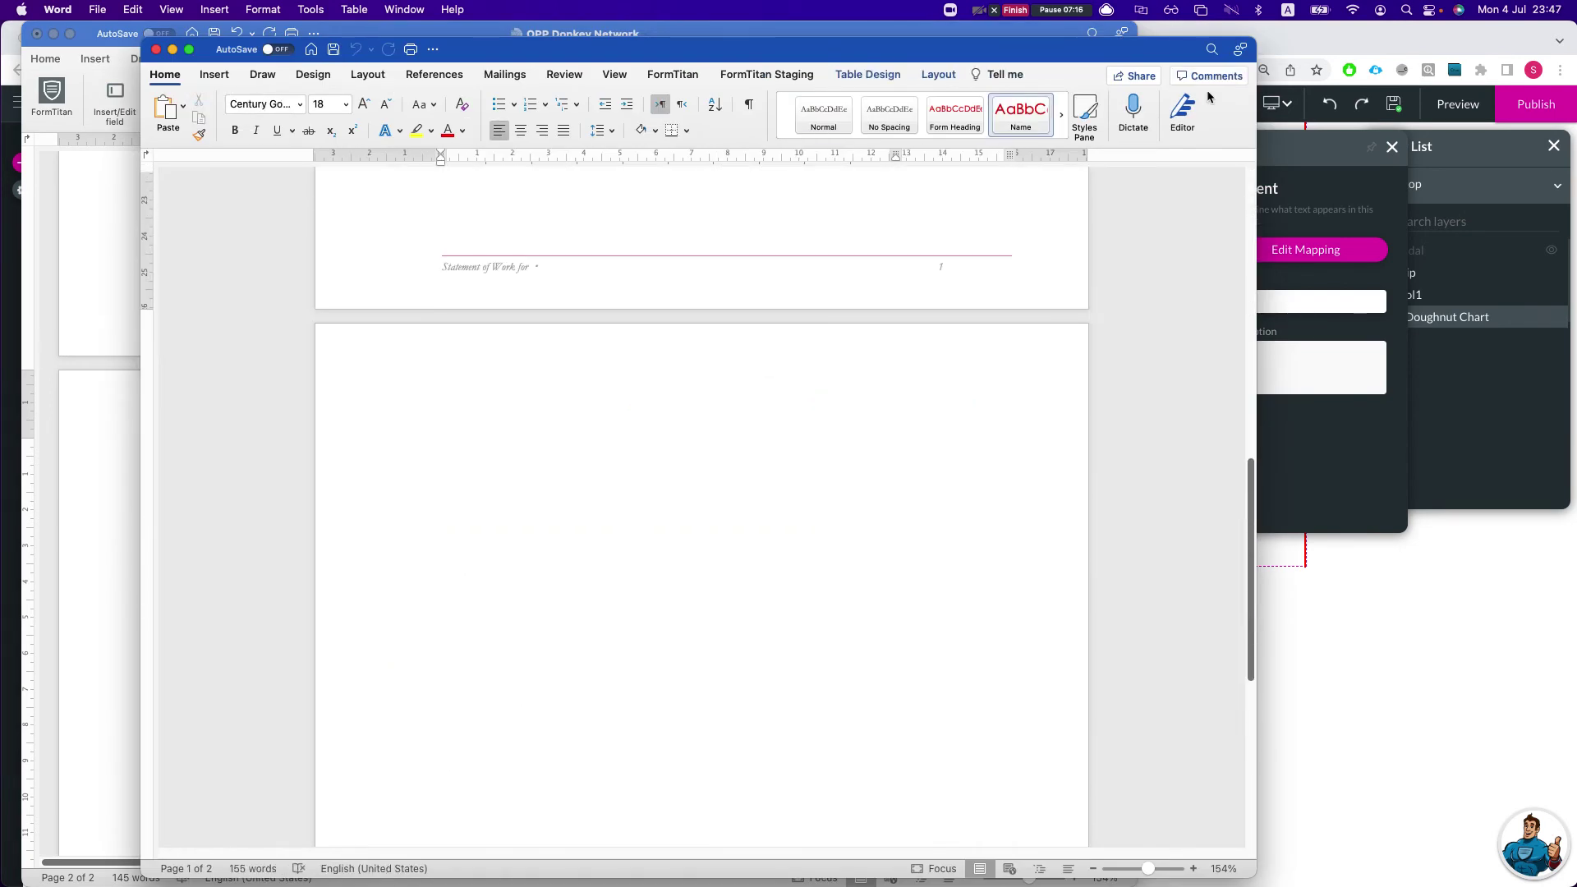
click(154, 50)
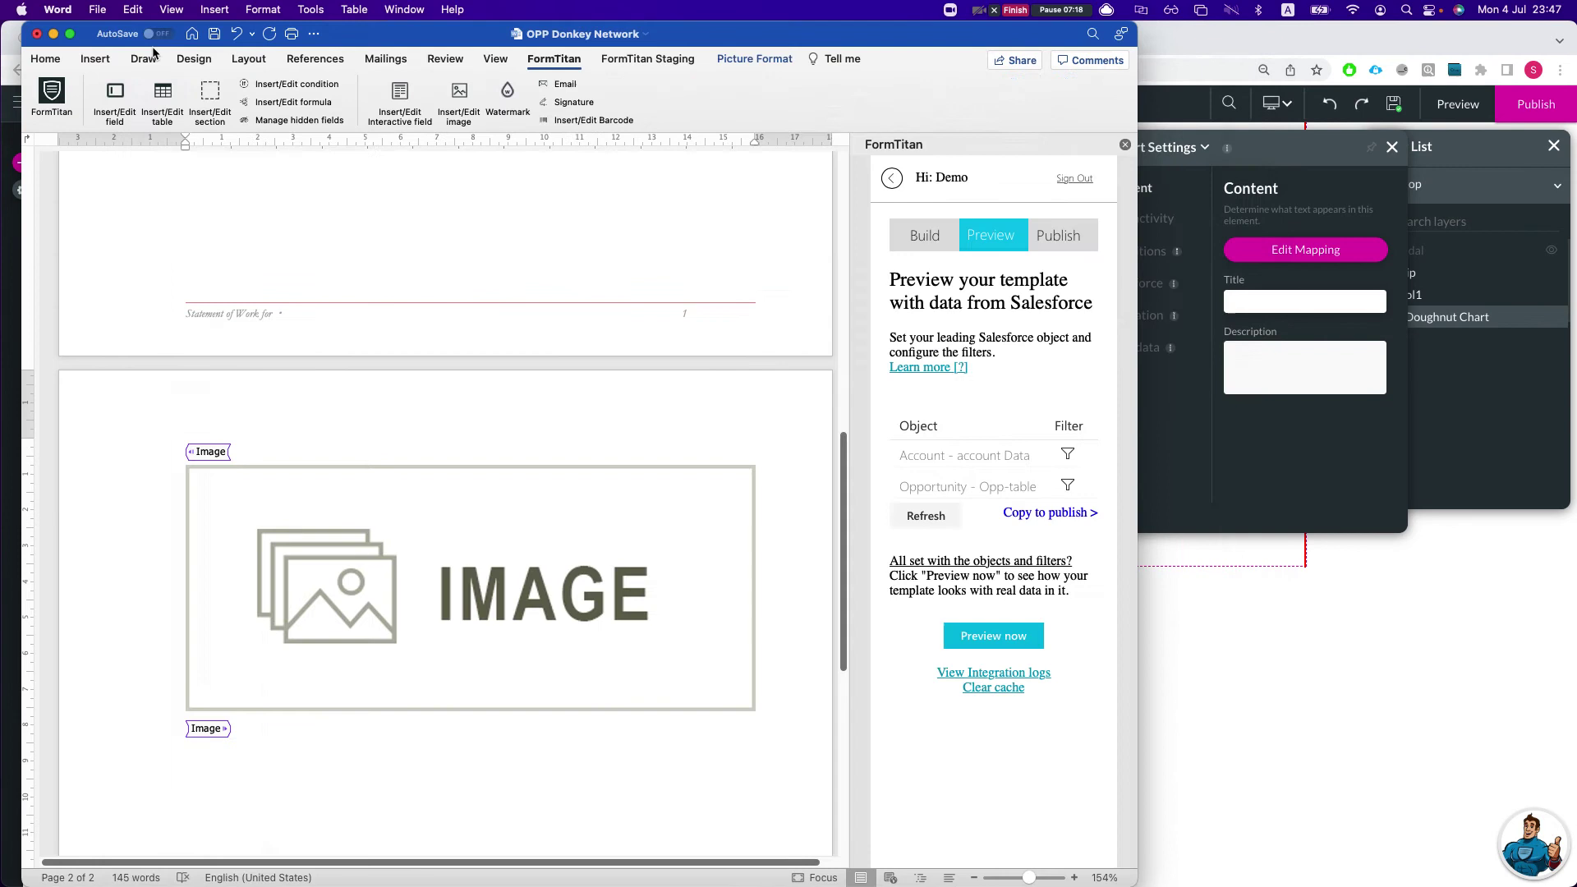
- Publish the Titan Web project, dismiss the publish dialog and return to the Word template
click(1500, 105)
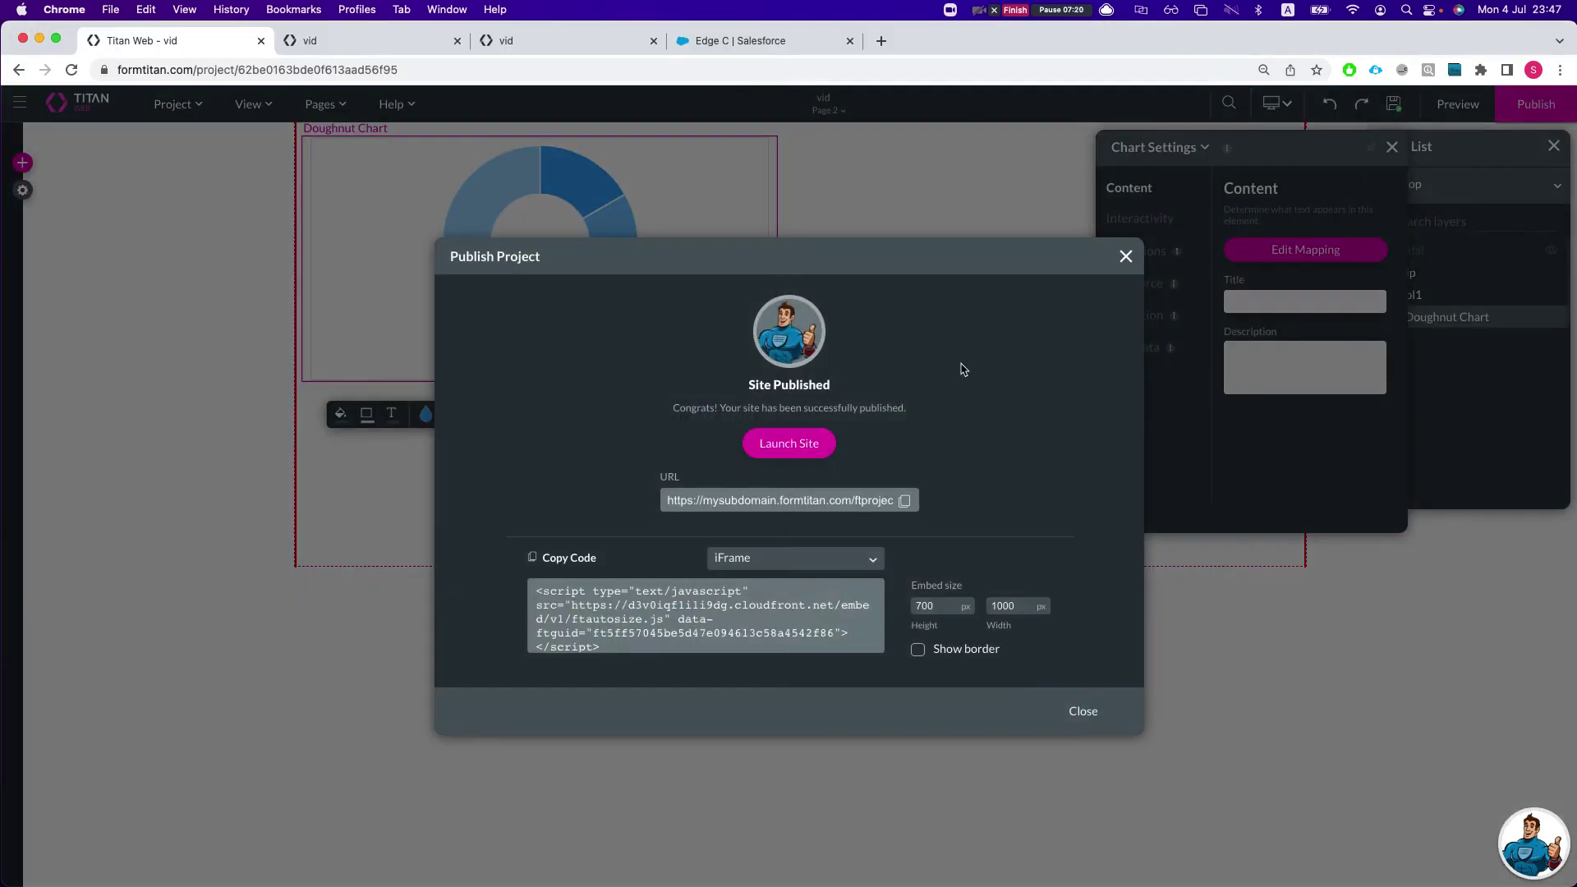
click(1125, 256)
key(ctrl+Up)
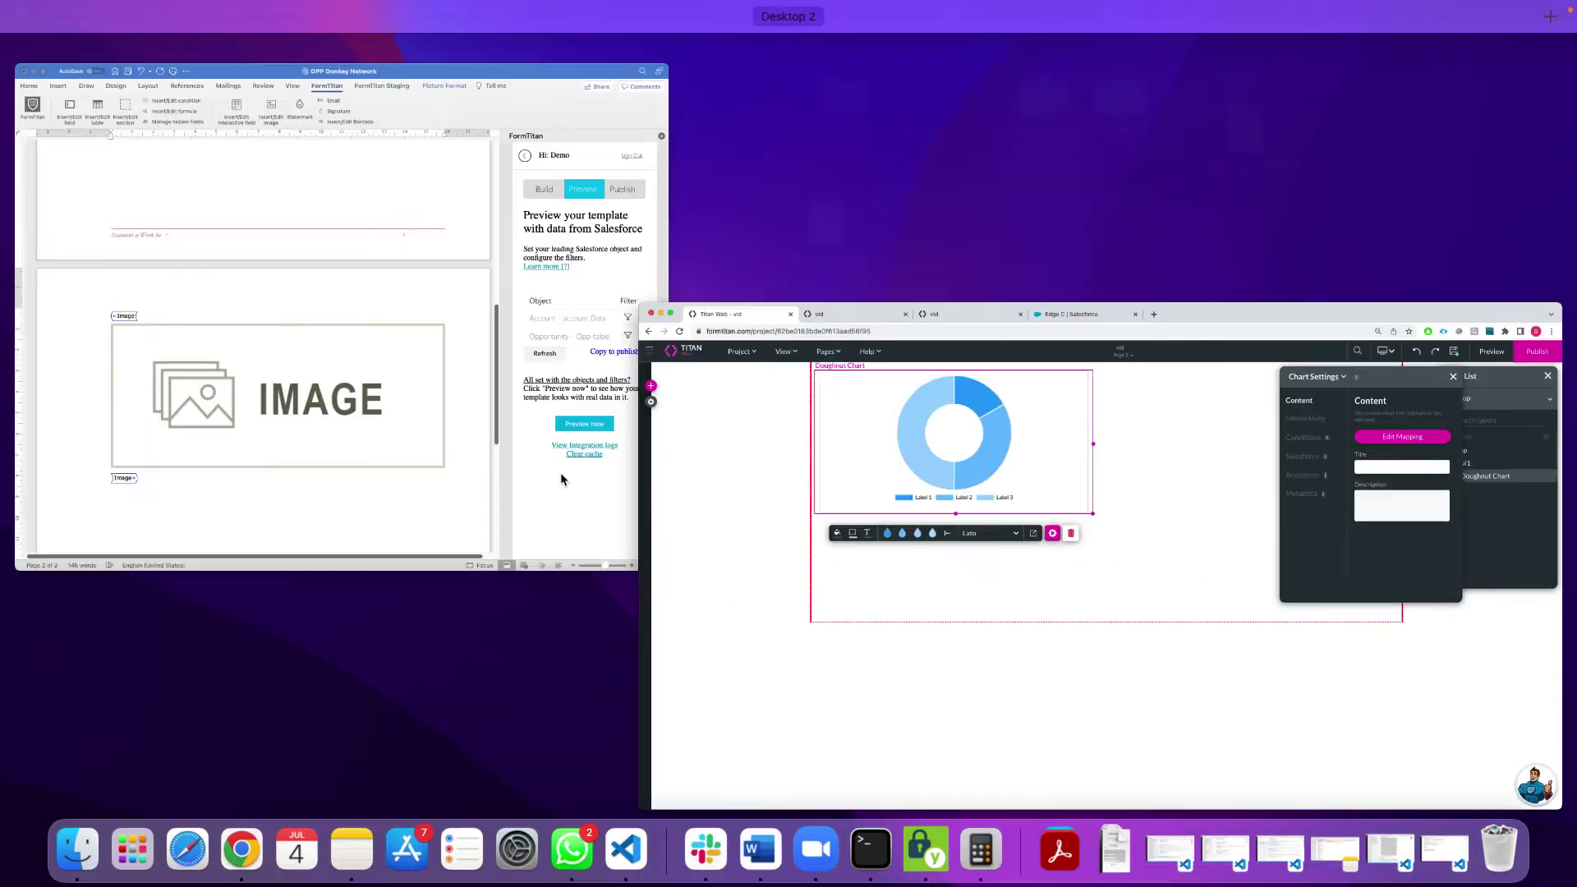
click(367, 476)
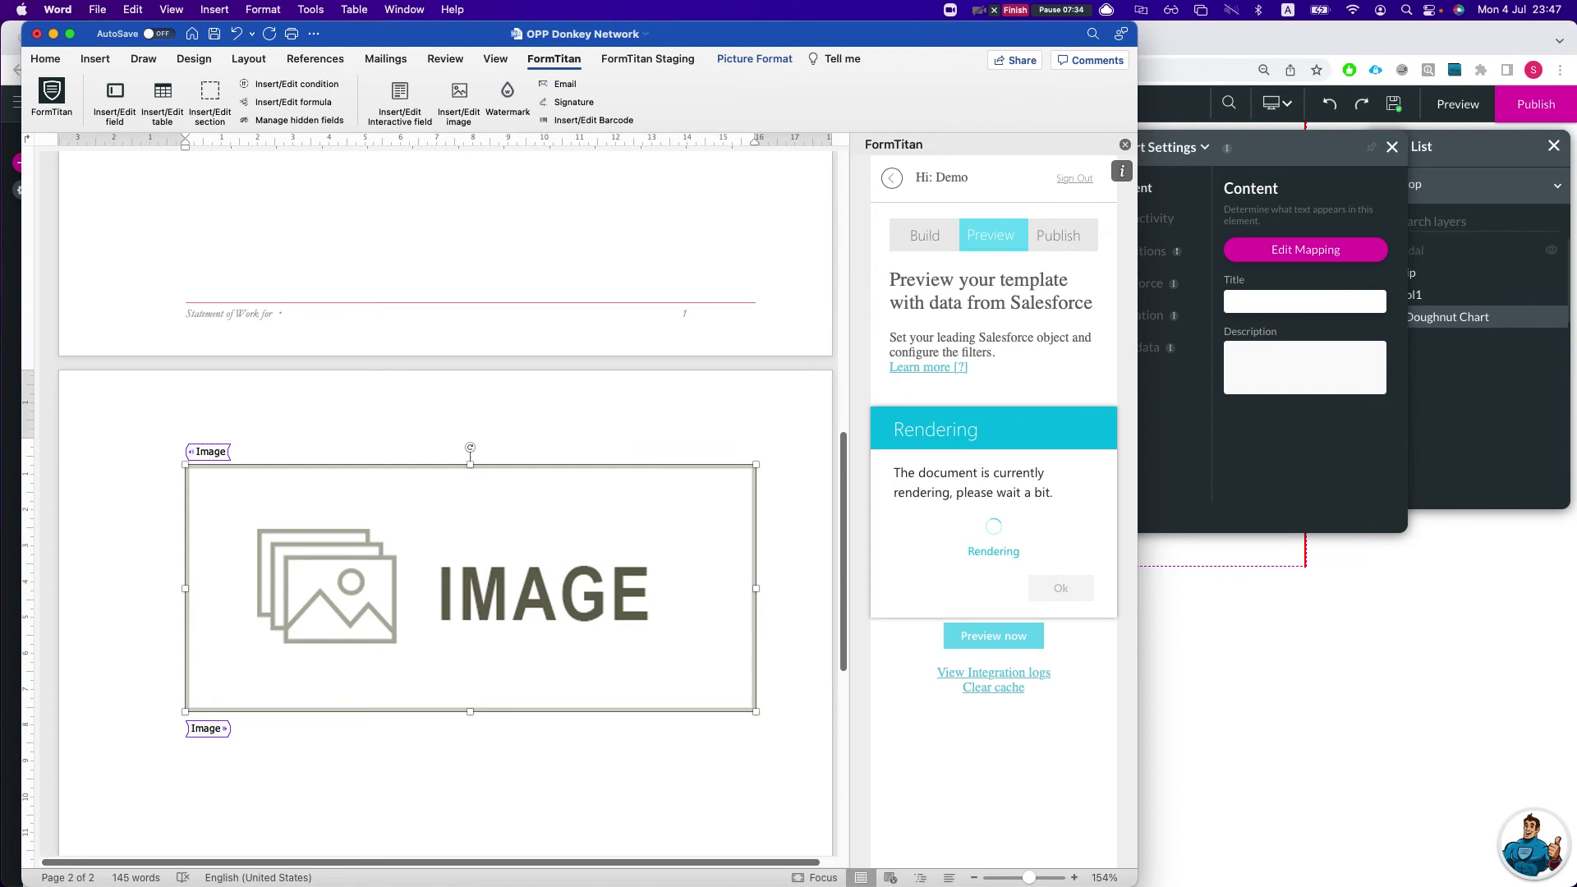
- Preview the template again with Salesforce data and examine the doughnut chart image on the second page
scroll(689, 533, down, 2)
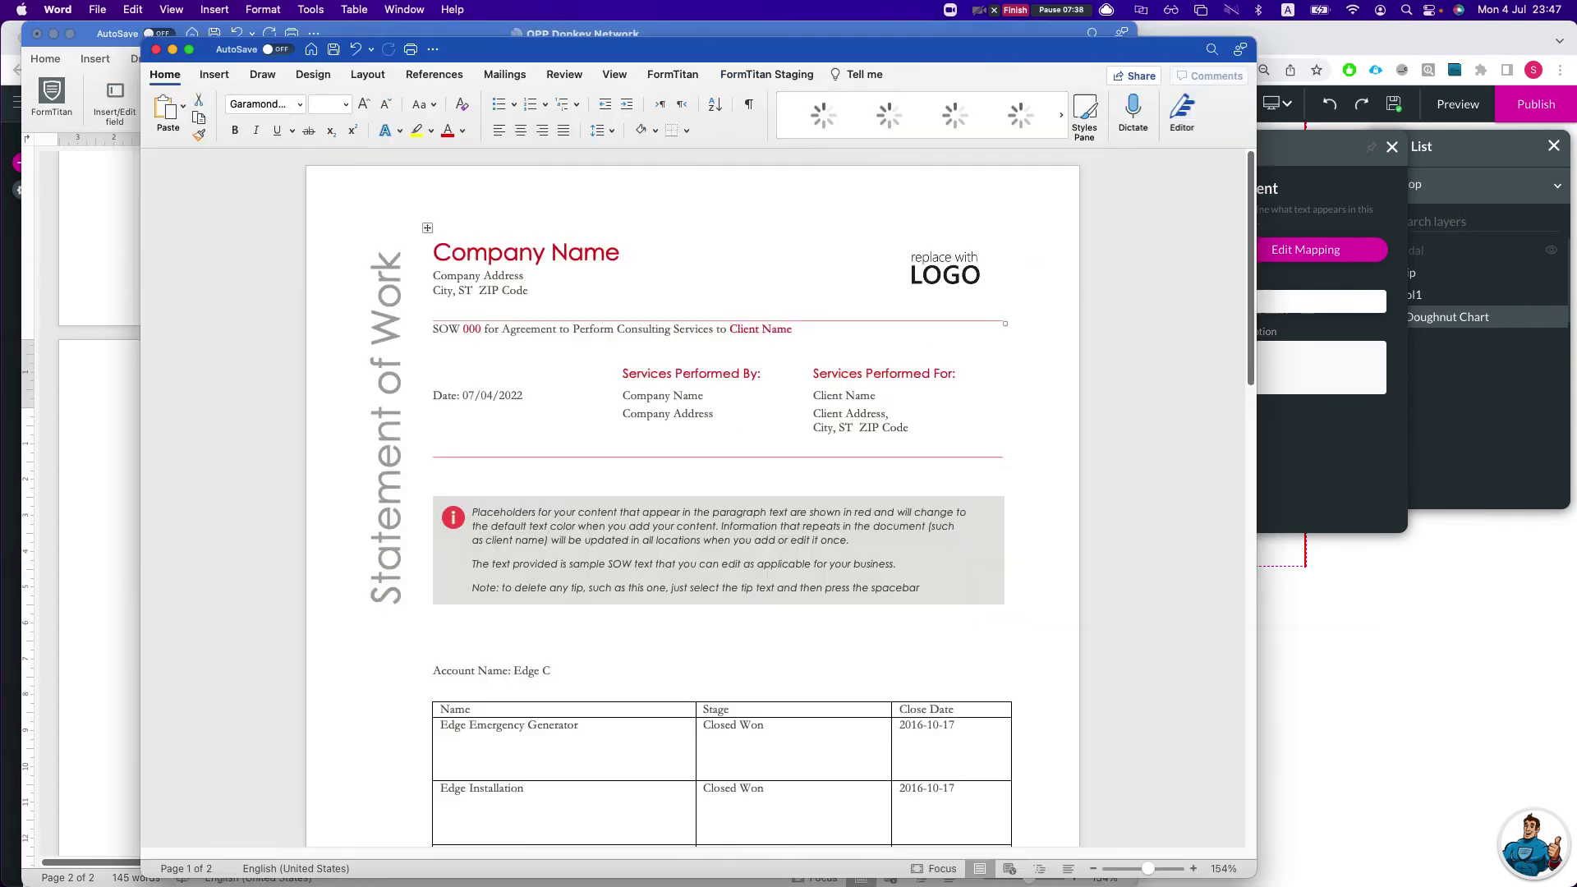
scroll(504, 526, down, 10)
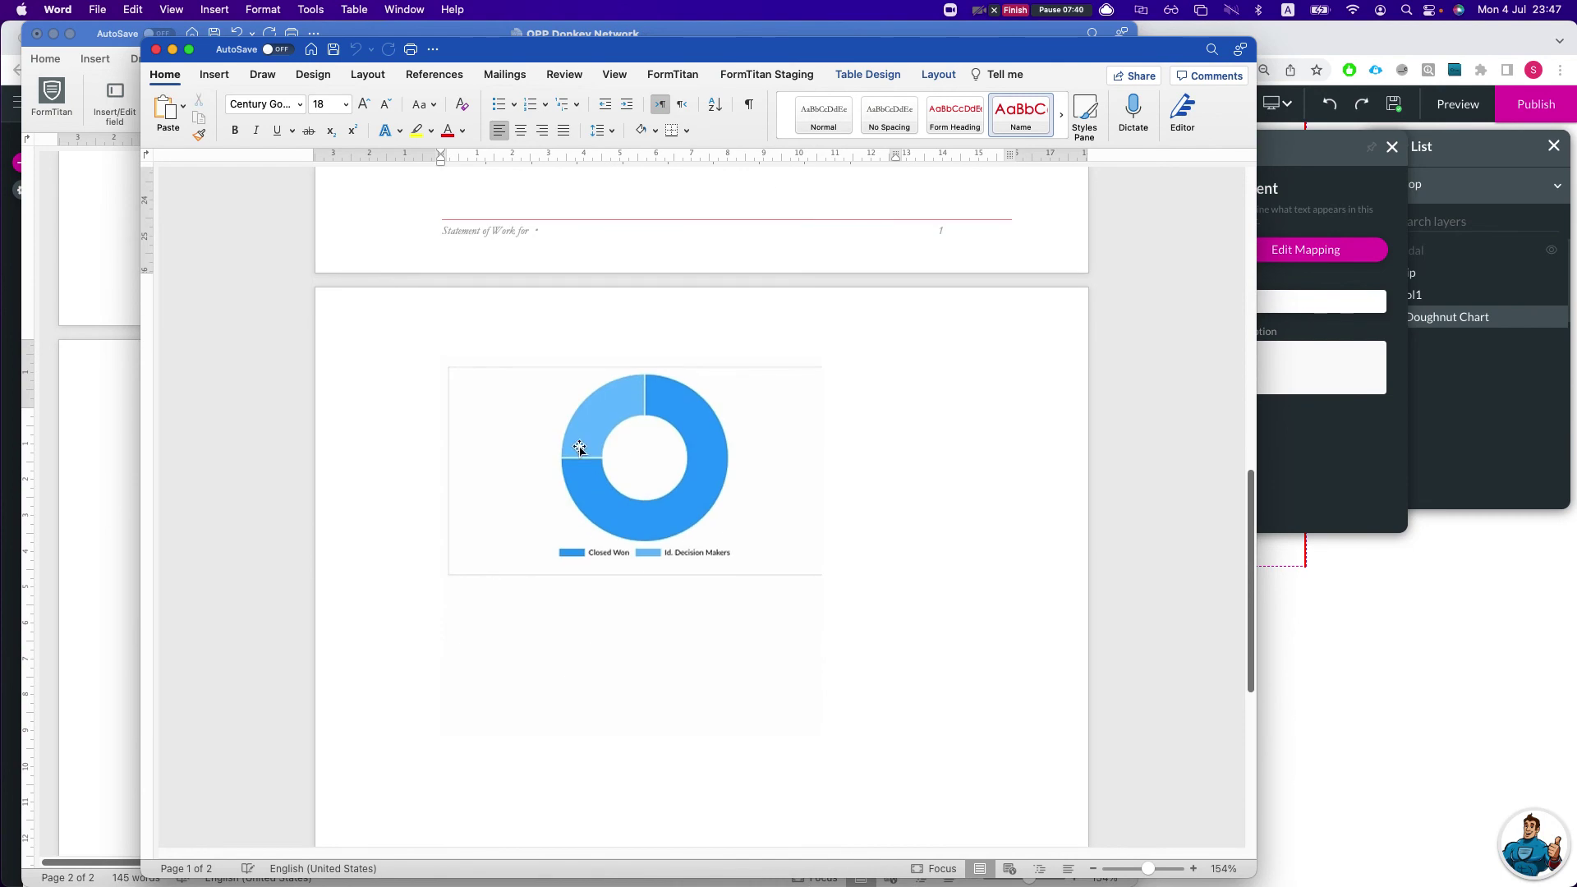
click(661, 490)
scroll(632, 530, up, 2)
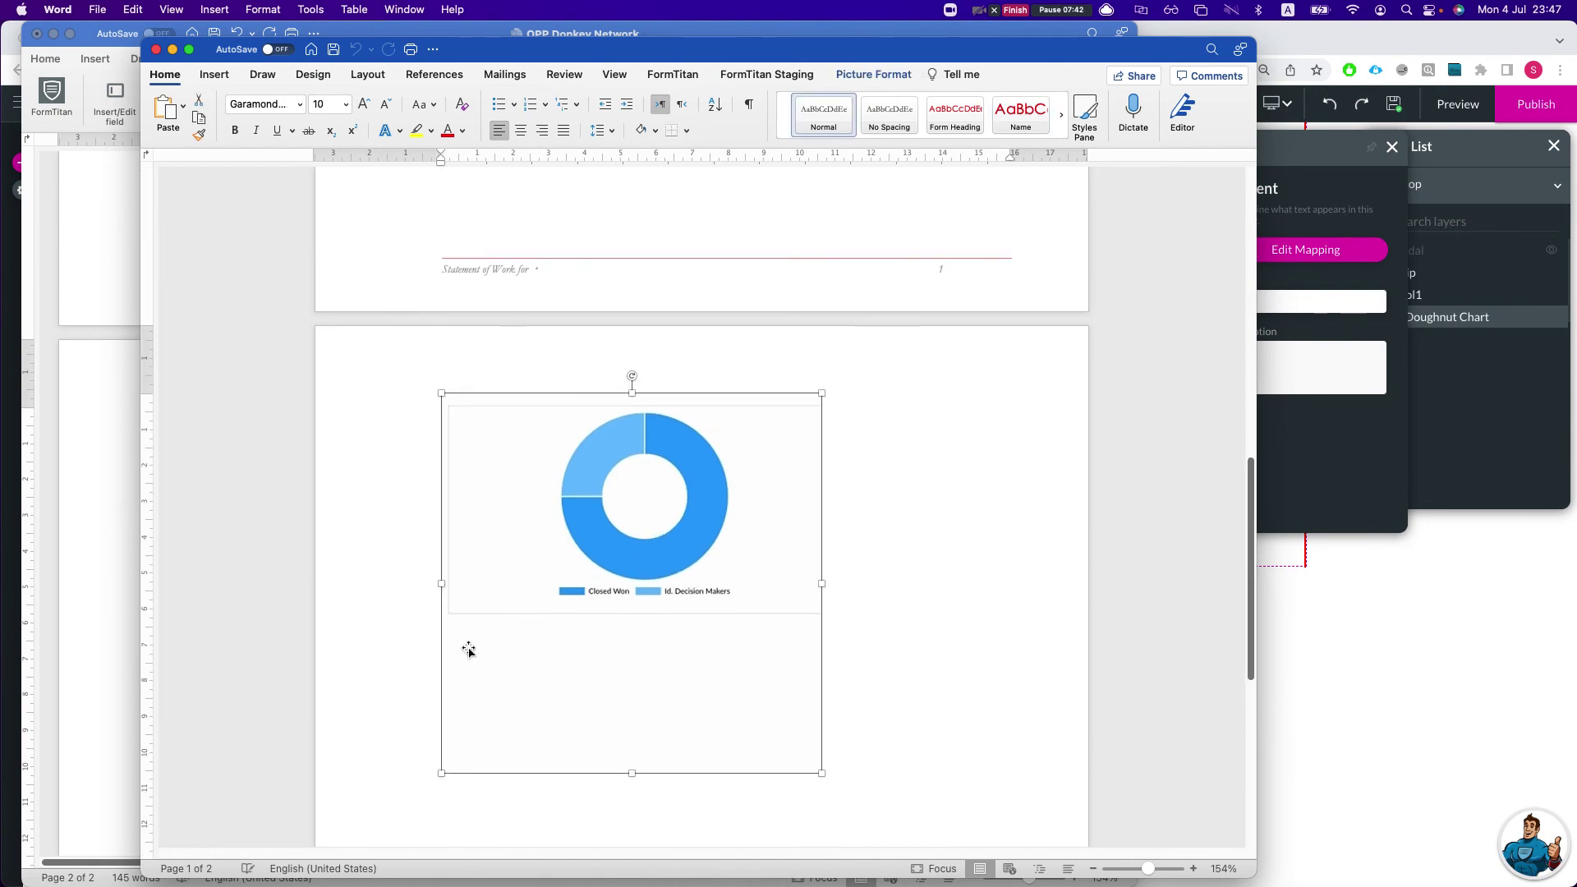
scroll(628, 533, up, 2)
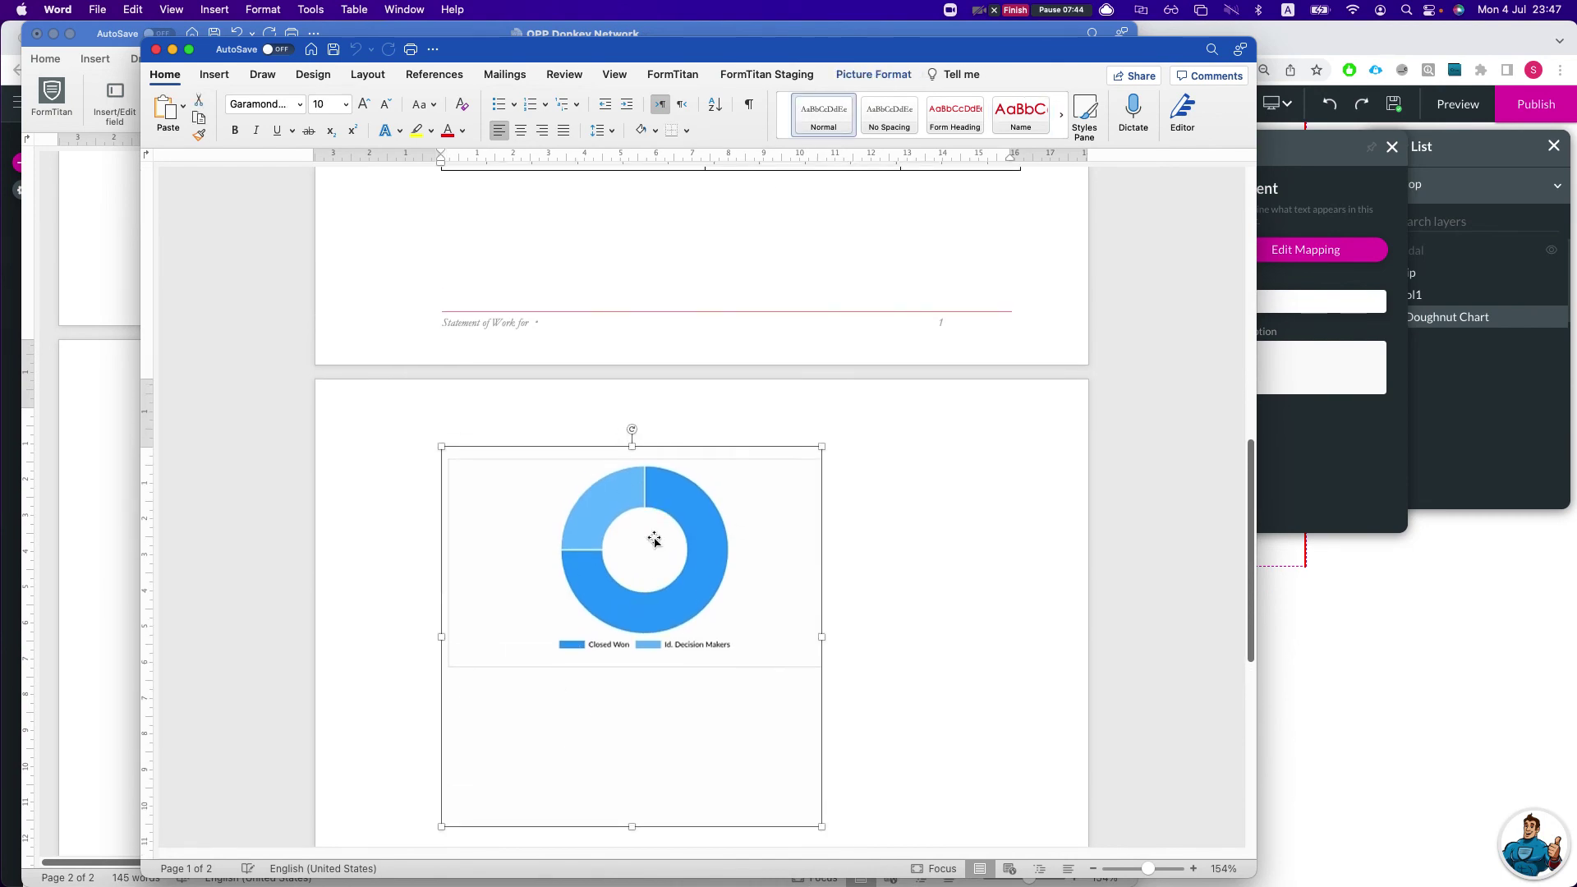
- Compare the opportunity stages in the preview document's table with the doughnut chart on the second page
scroll(628, 542, up, 10)
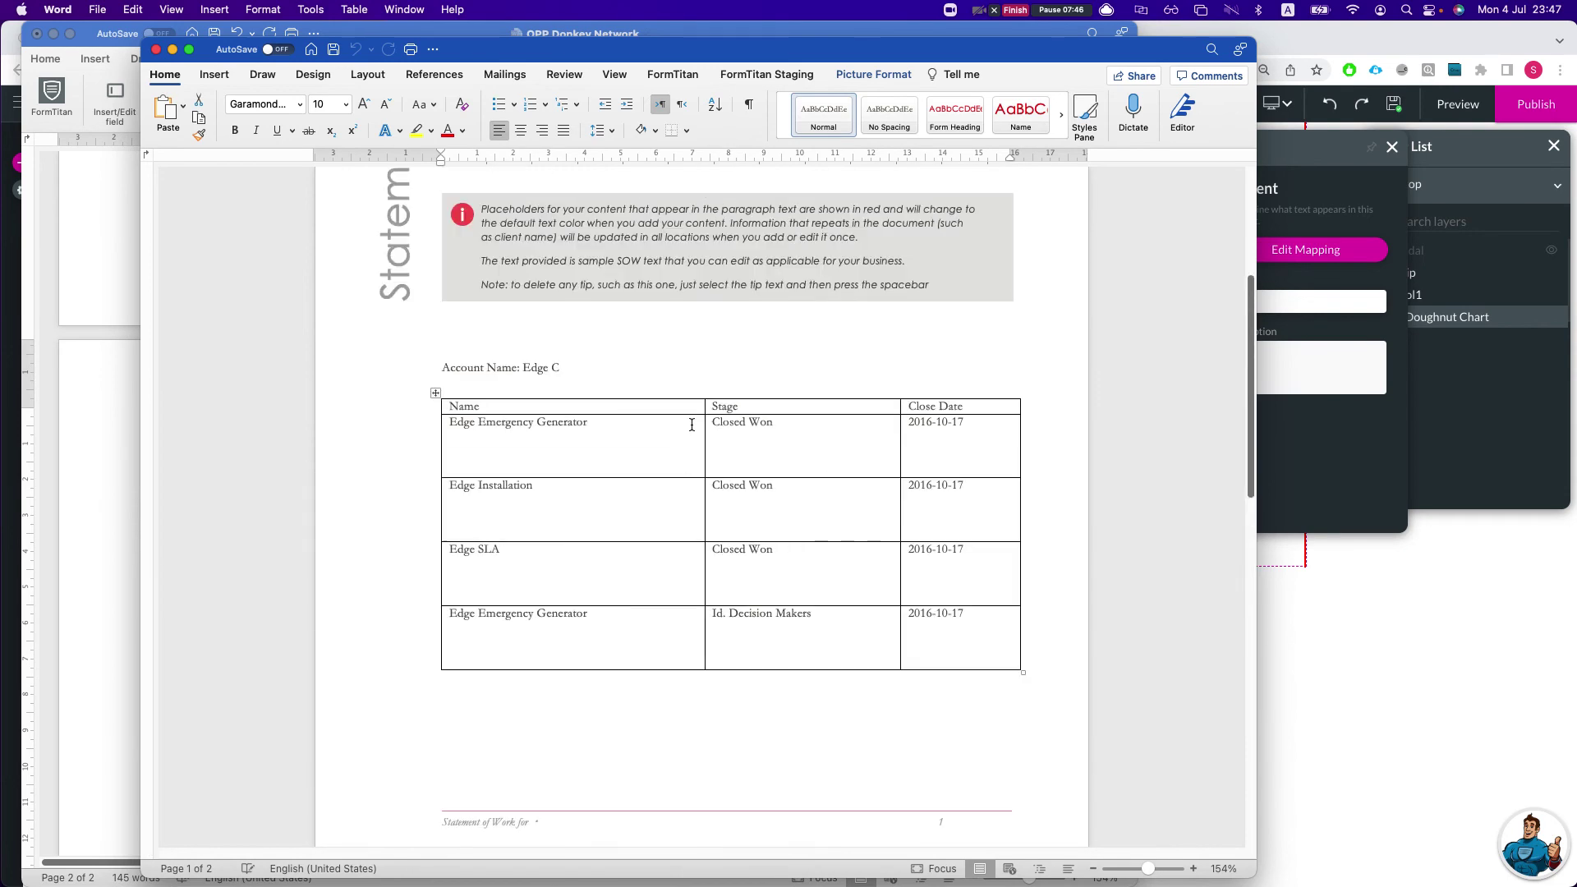
drag(718, 427, 775, 490)
key(cmd+z)
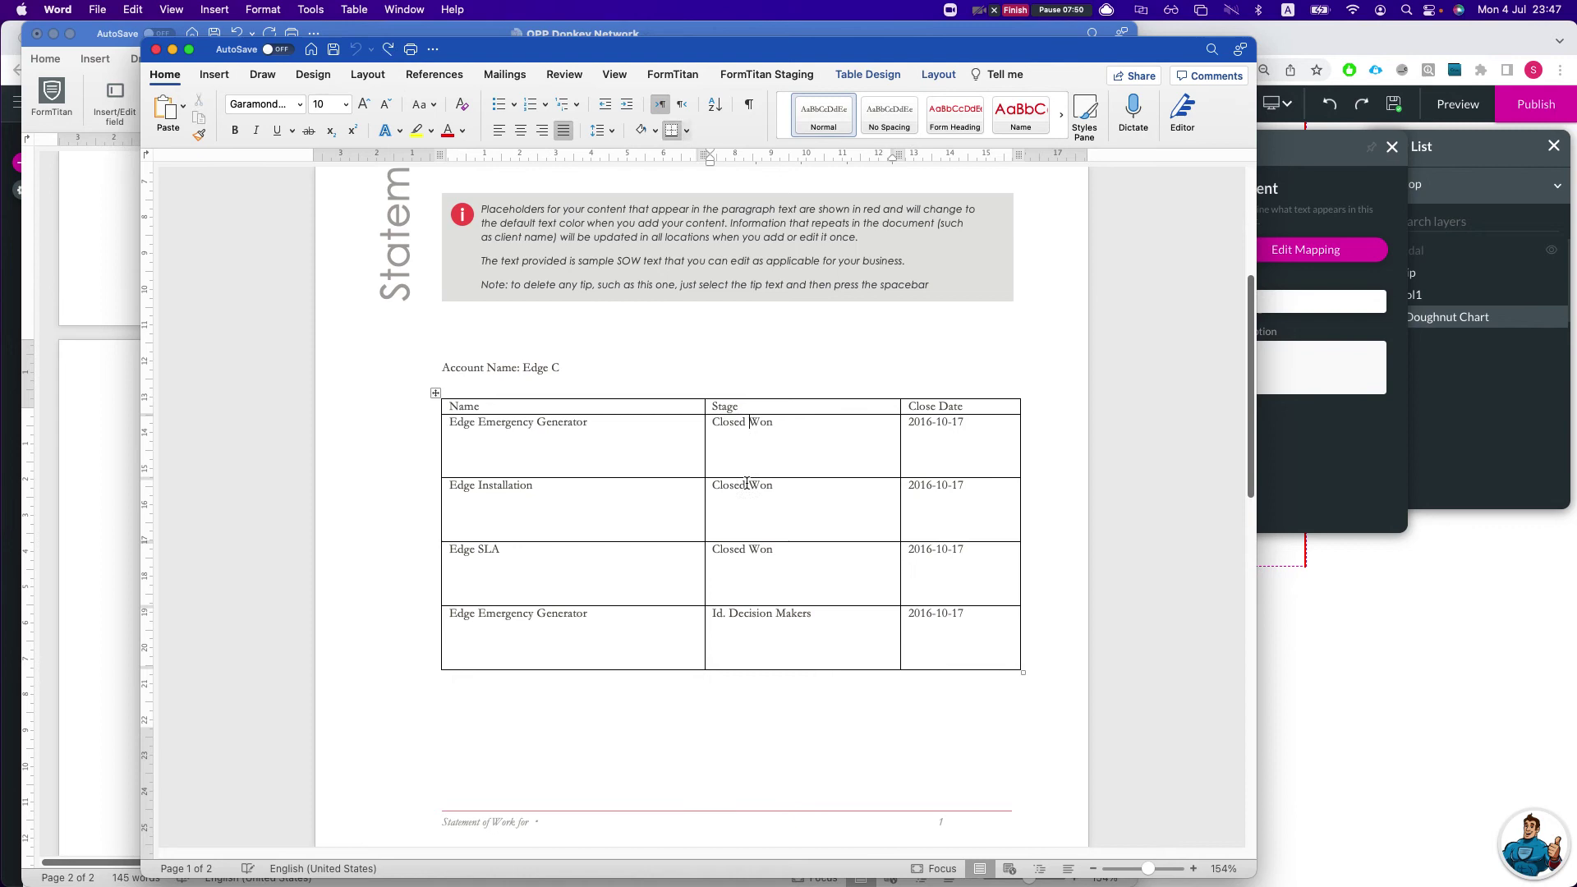
scroll(764, 566, down, 1)
scroll(770, 589, down, 10)
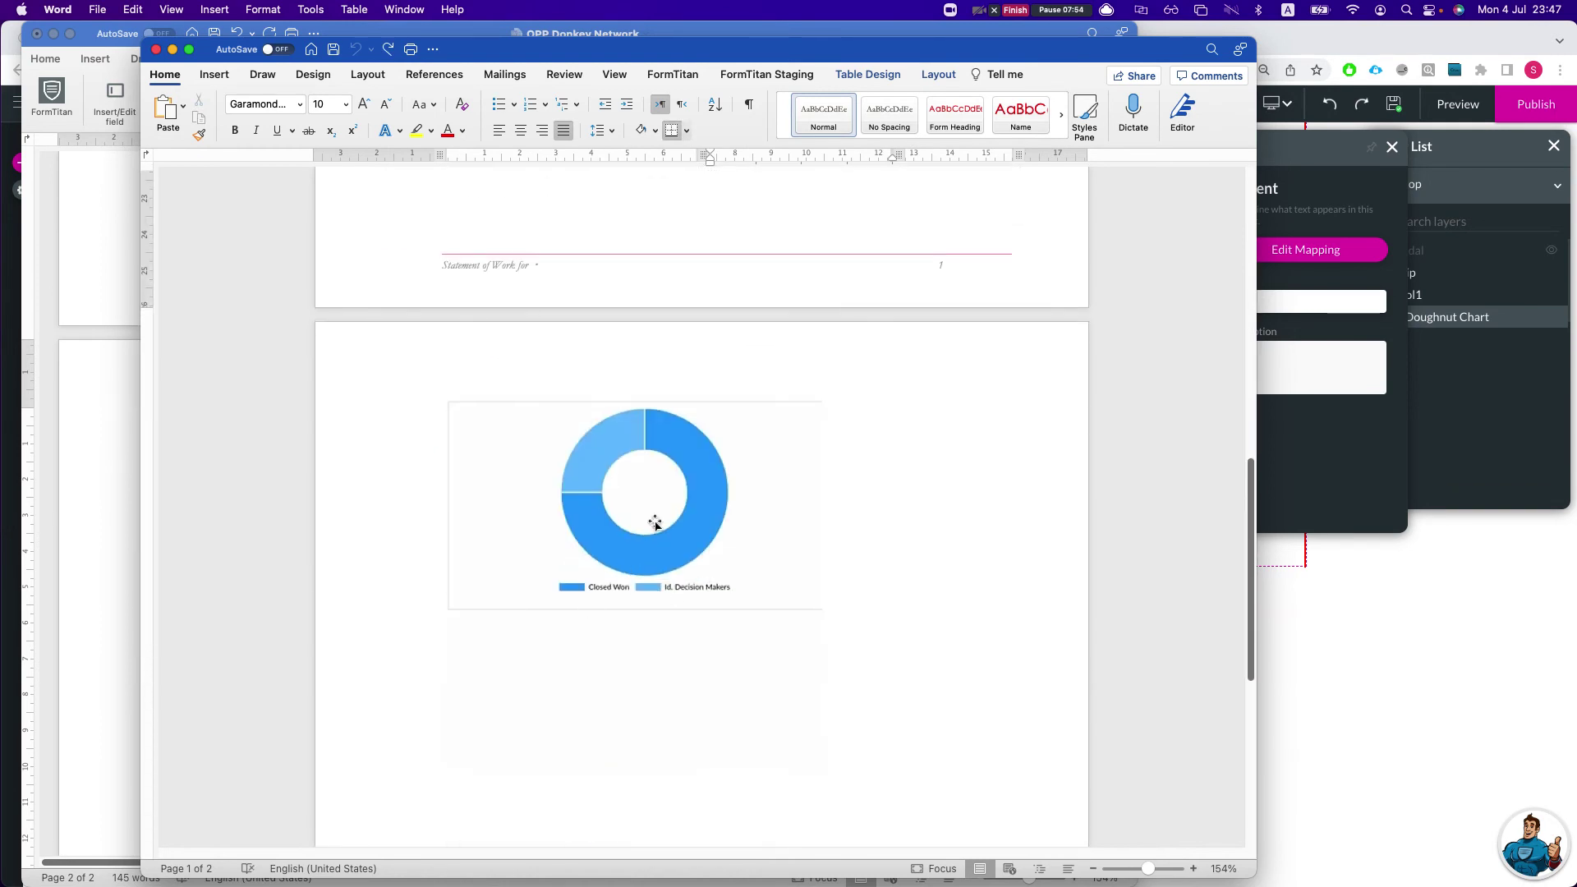
click(642, 624)
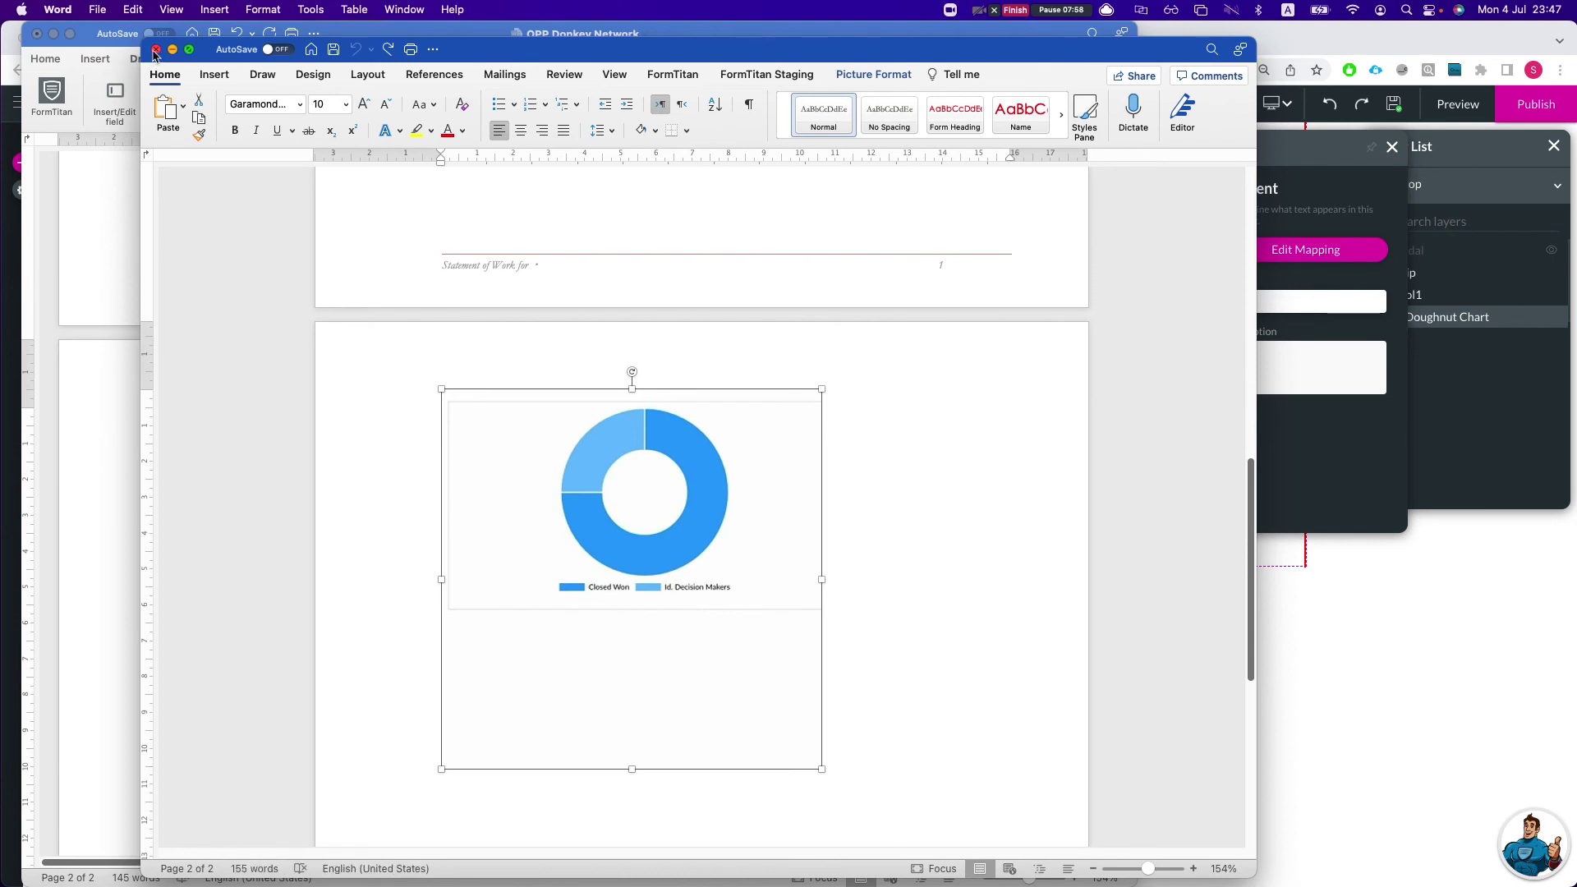
- Close the preview document and switch to the Titan Web project in the browser, clearing the chart selection
click(155, 52)
click(1172, 637)
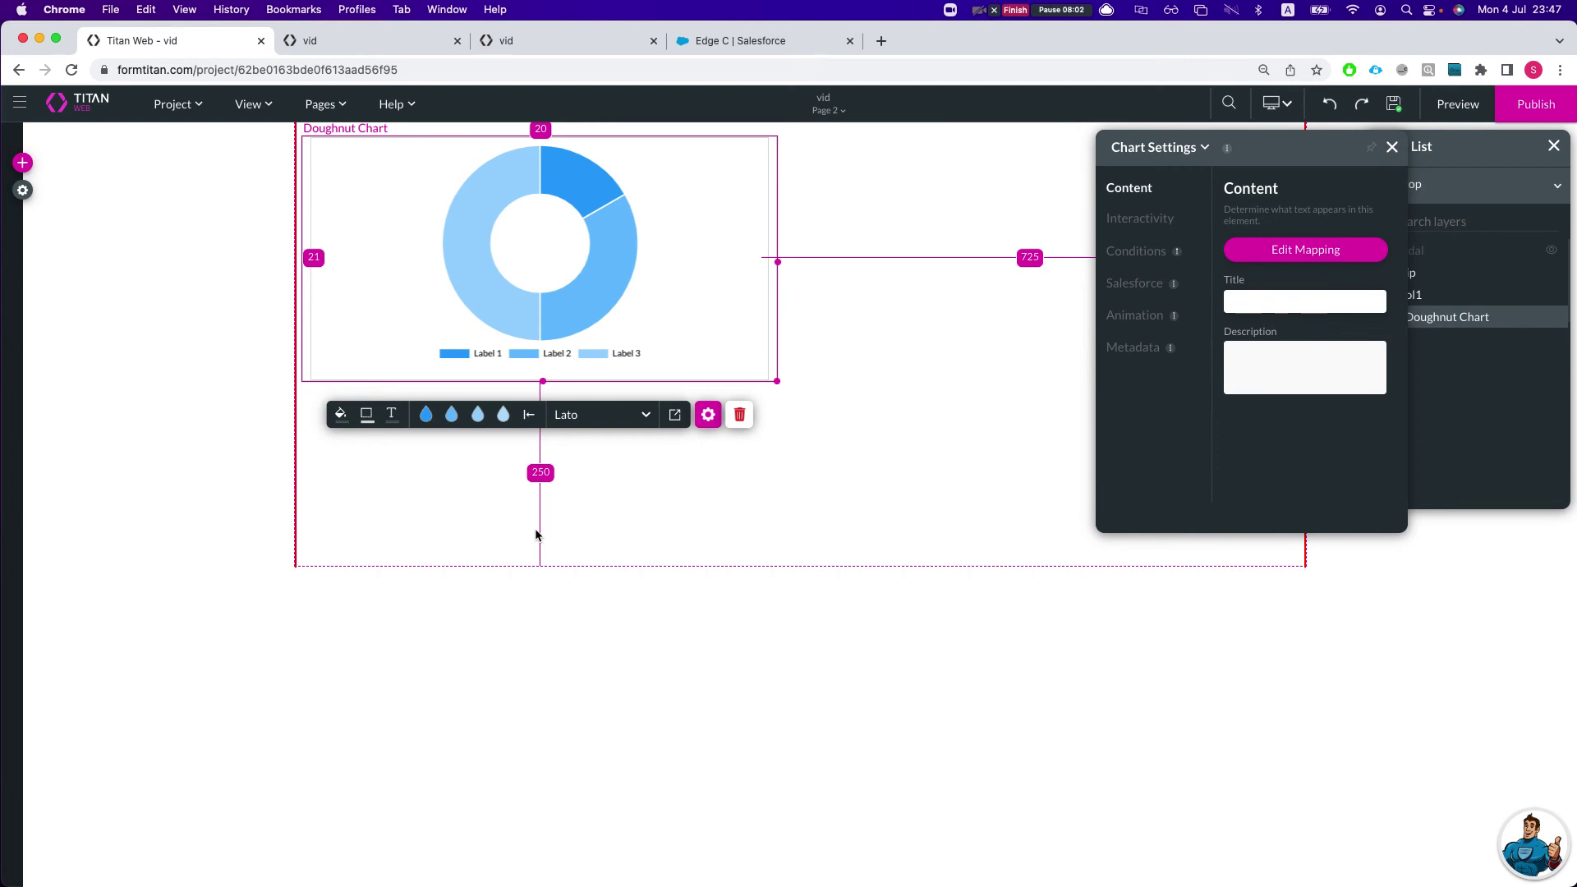
click(511, 660)
key(ctrl+Up)
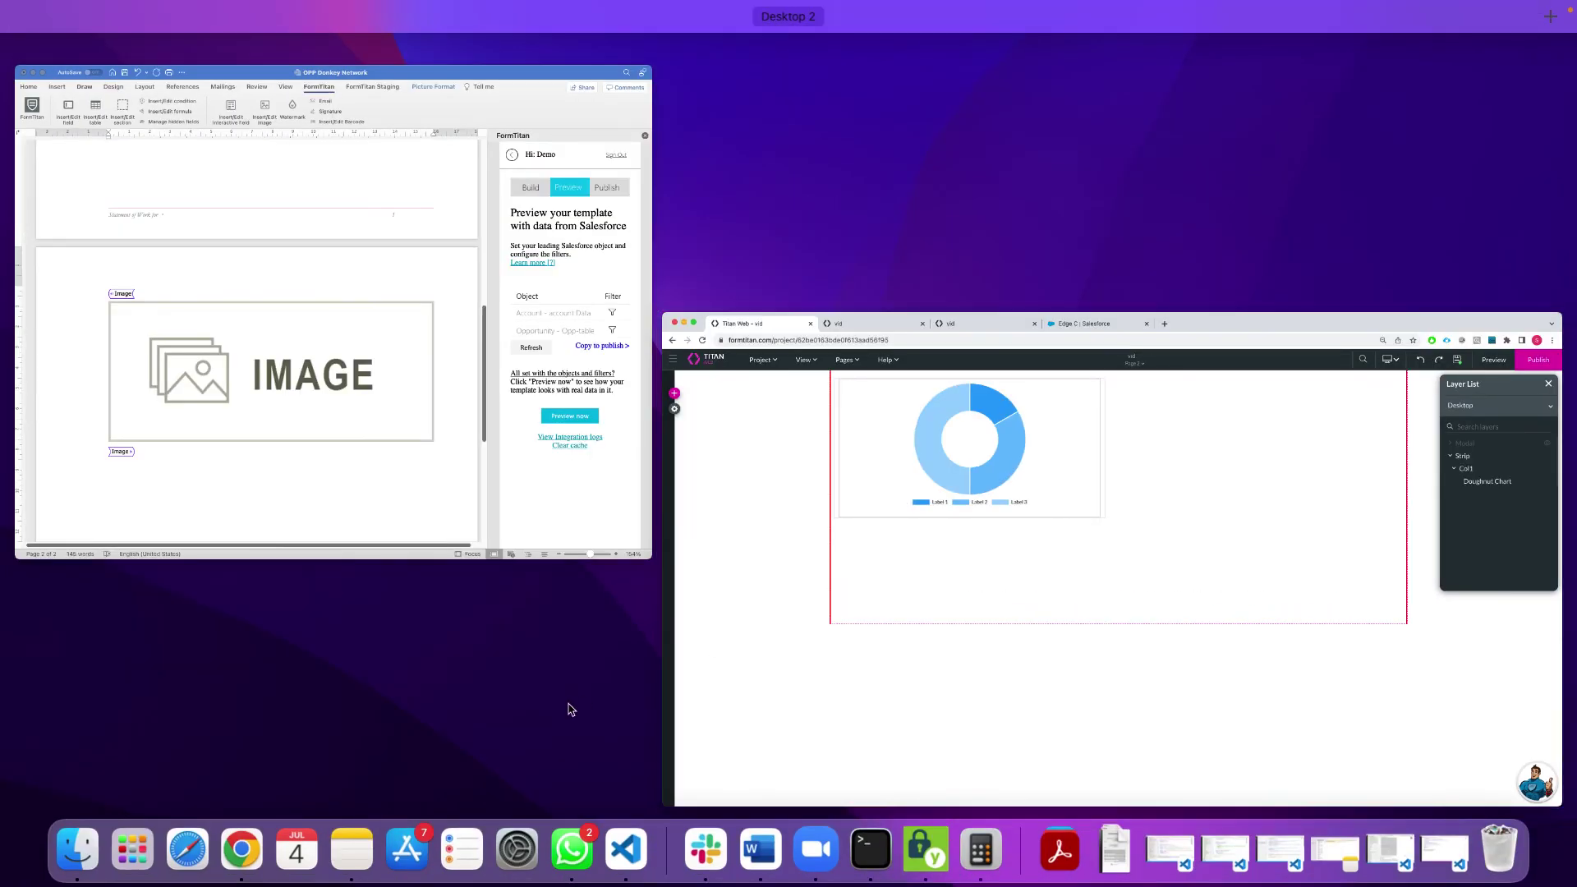
click(961, 563)
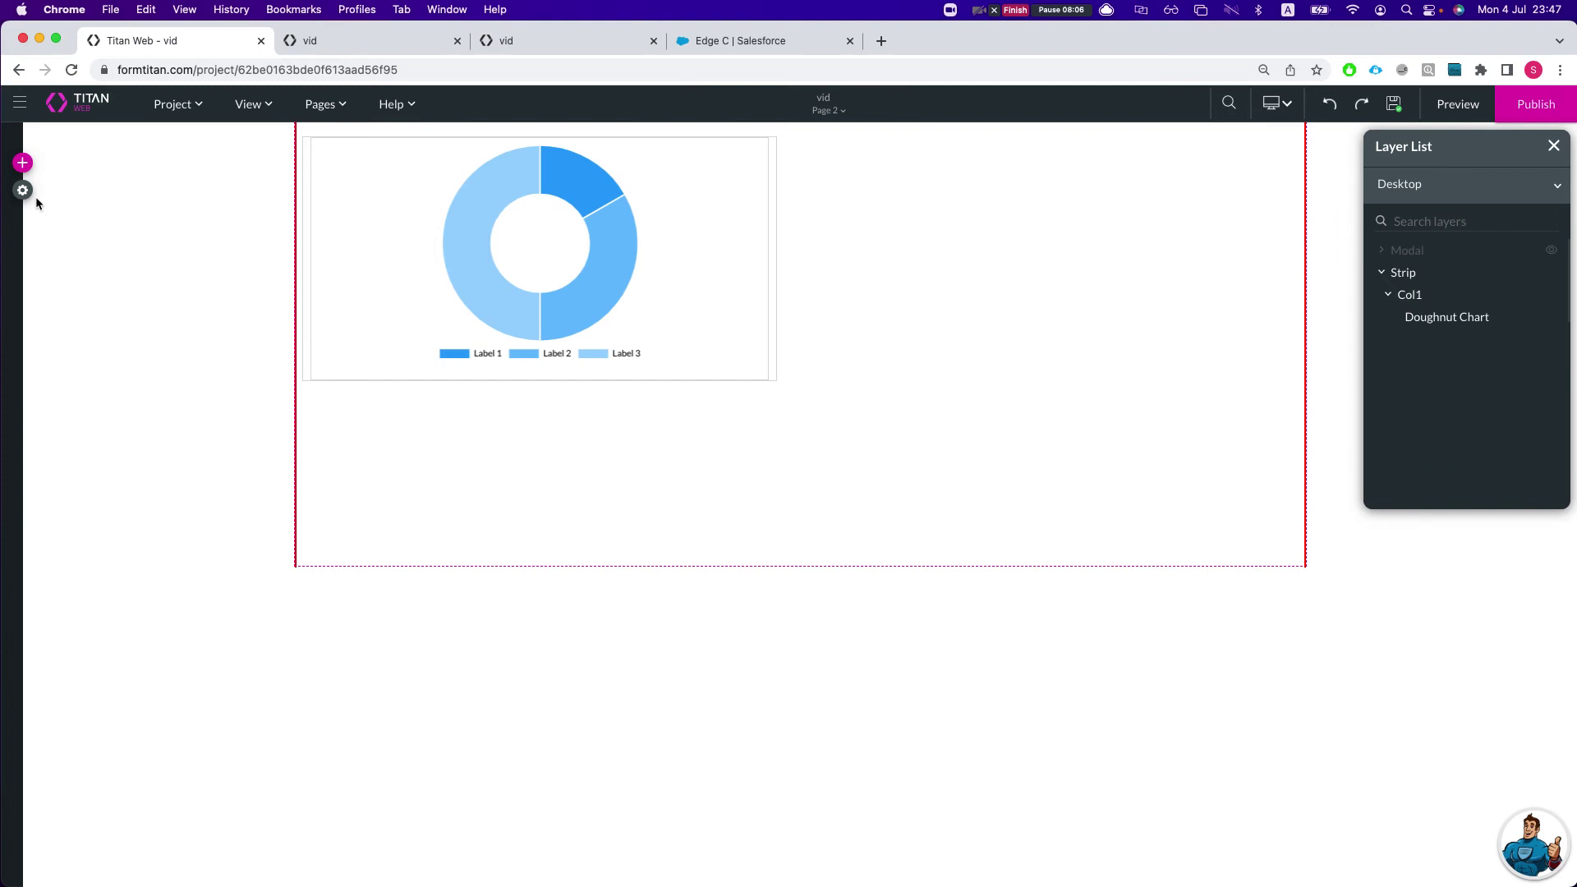
- Review the mapping and conditions in the doughnut chart's Salesforce configuration and apply it
click(424, 251)
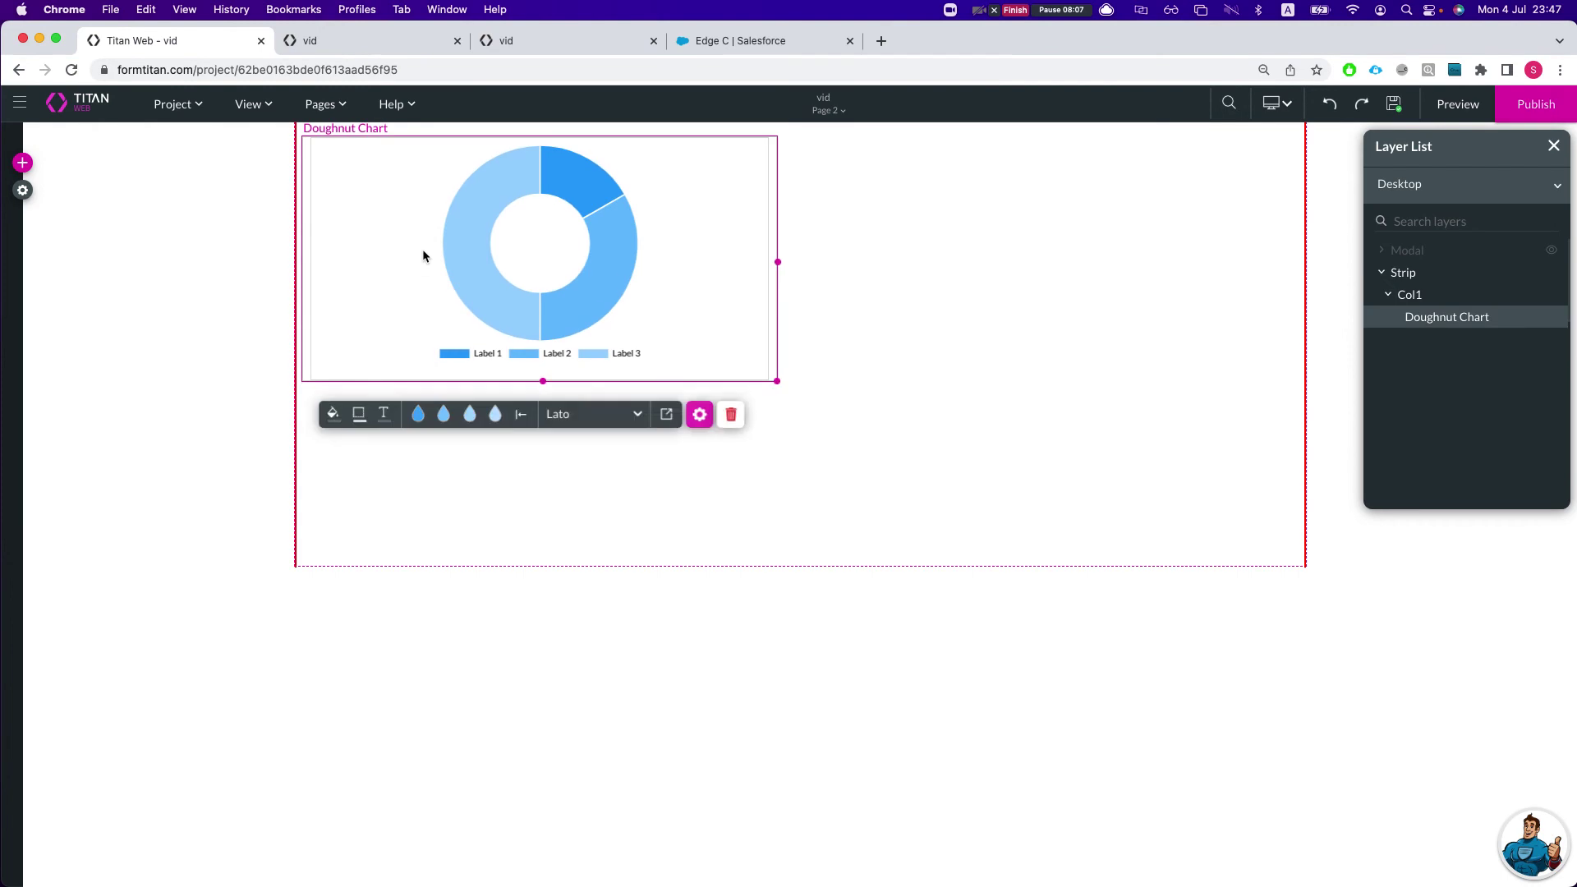
click(700, 413)
click(1301, 251)
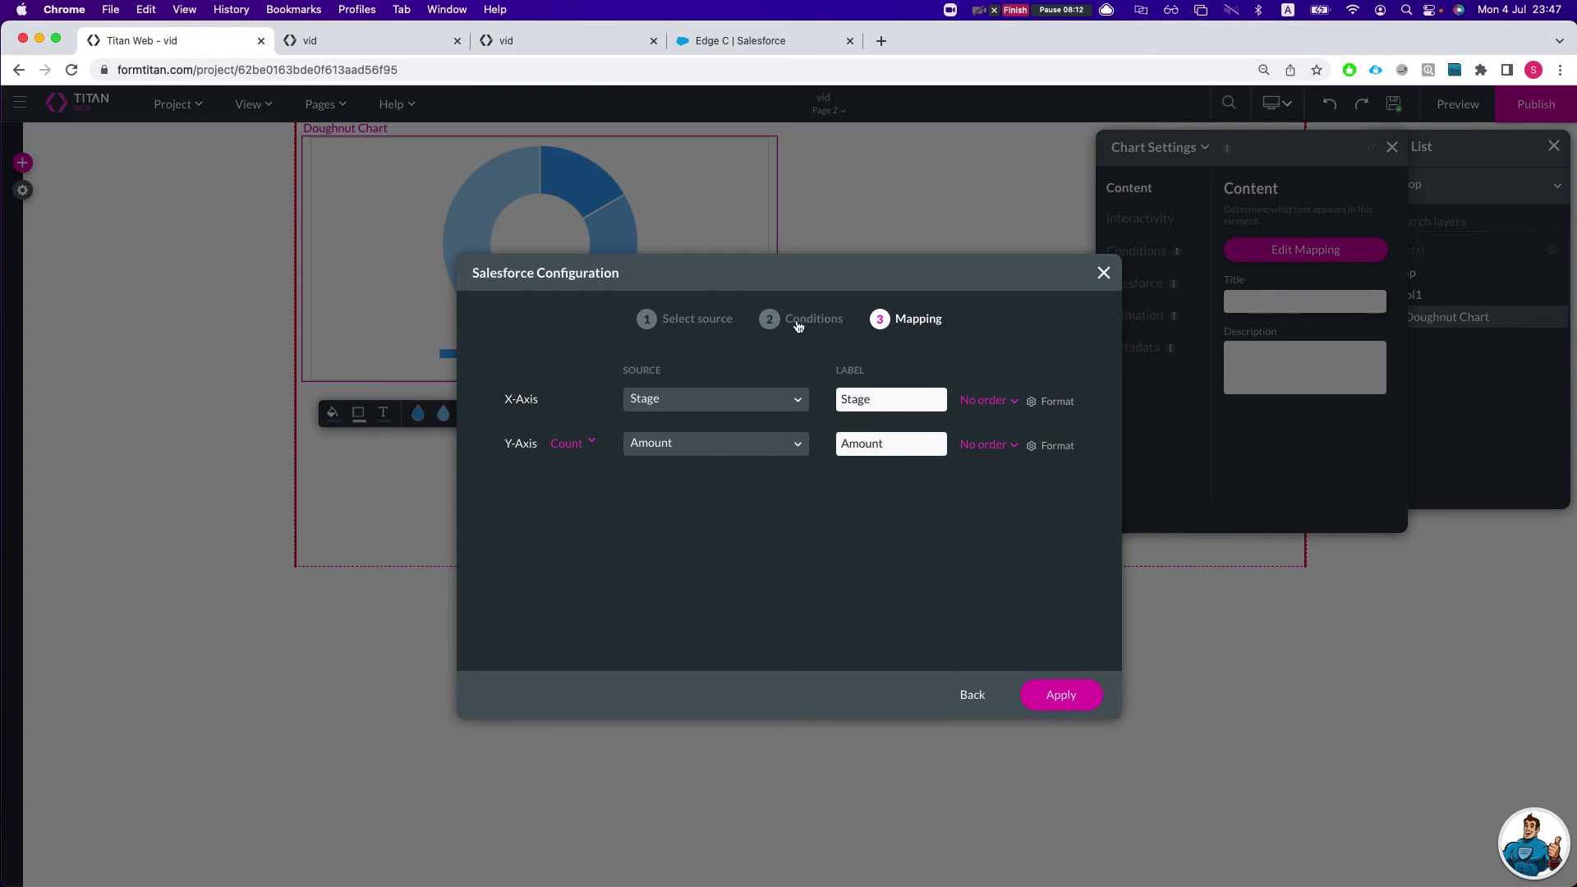
click(975, 694)
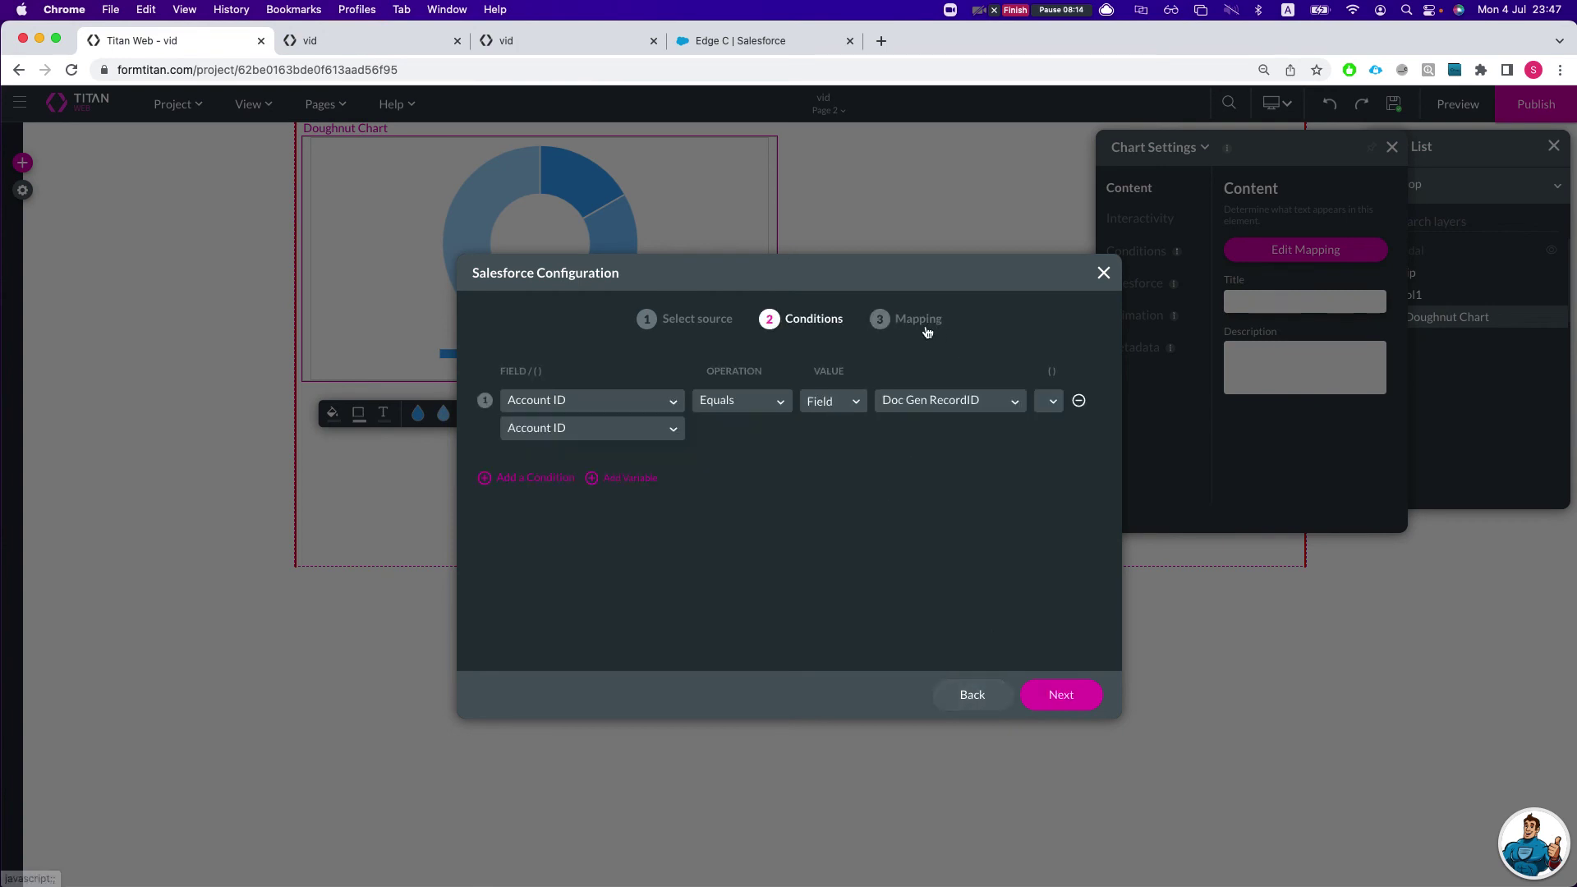
click(1080, 403)
click(1051, 706)
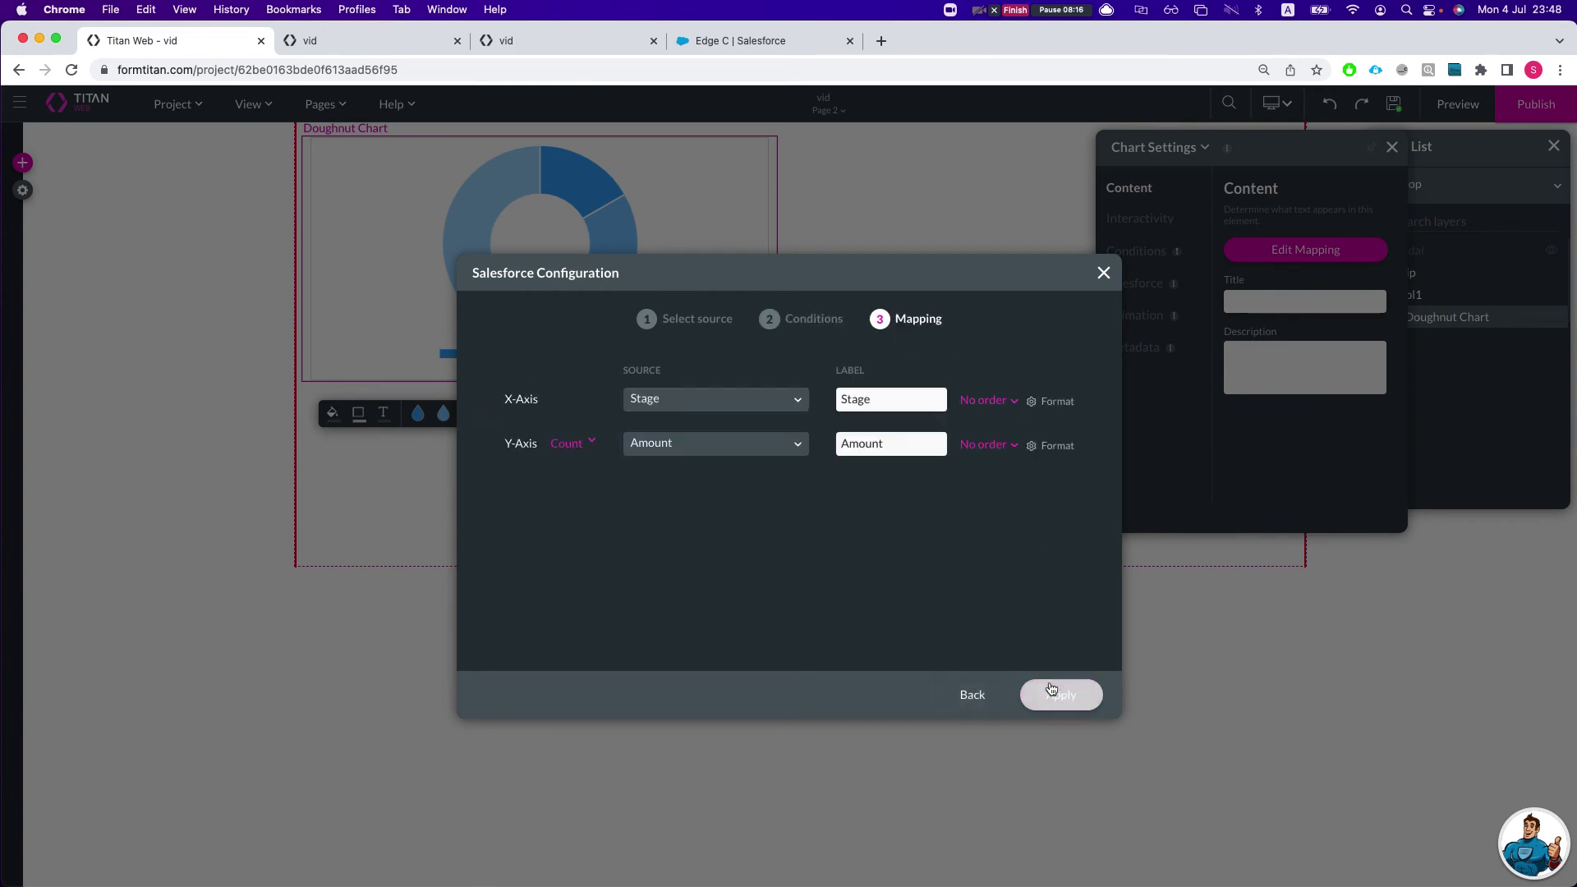
click(1055, 696)
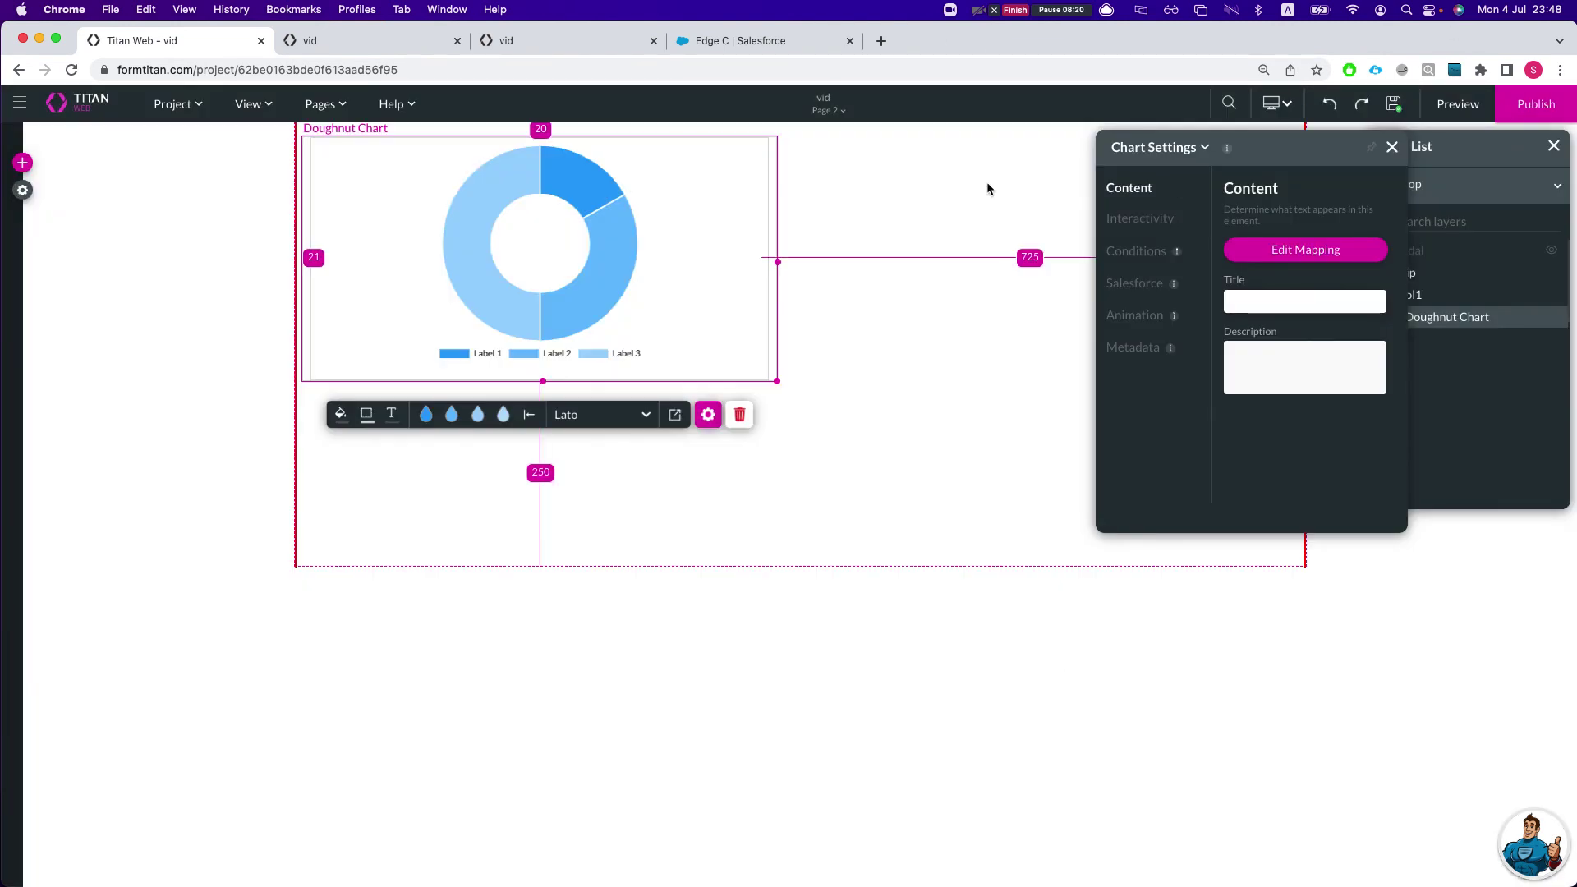
- Switch to the Word template, preview it with Salesforce data, examine the rendered chart and close the preview document
key(ctrl+Up)
click(235, 514)
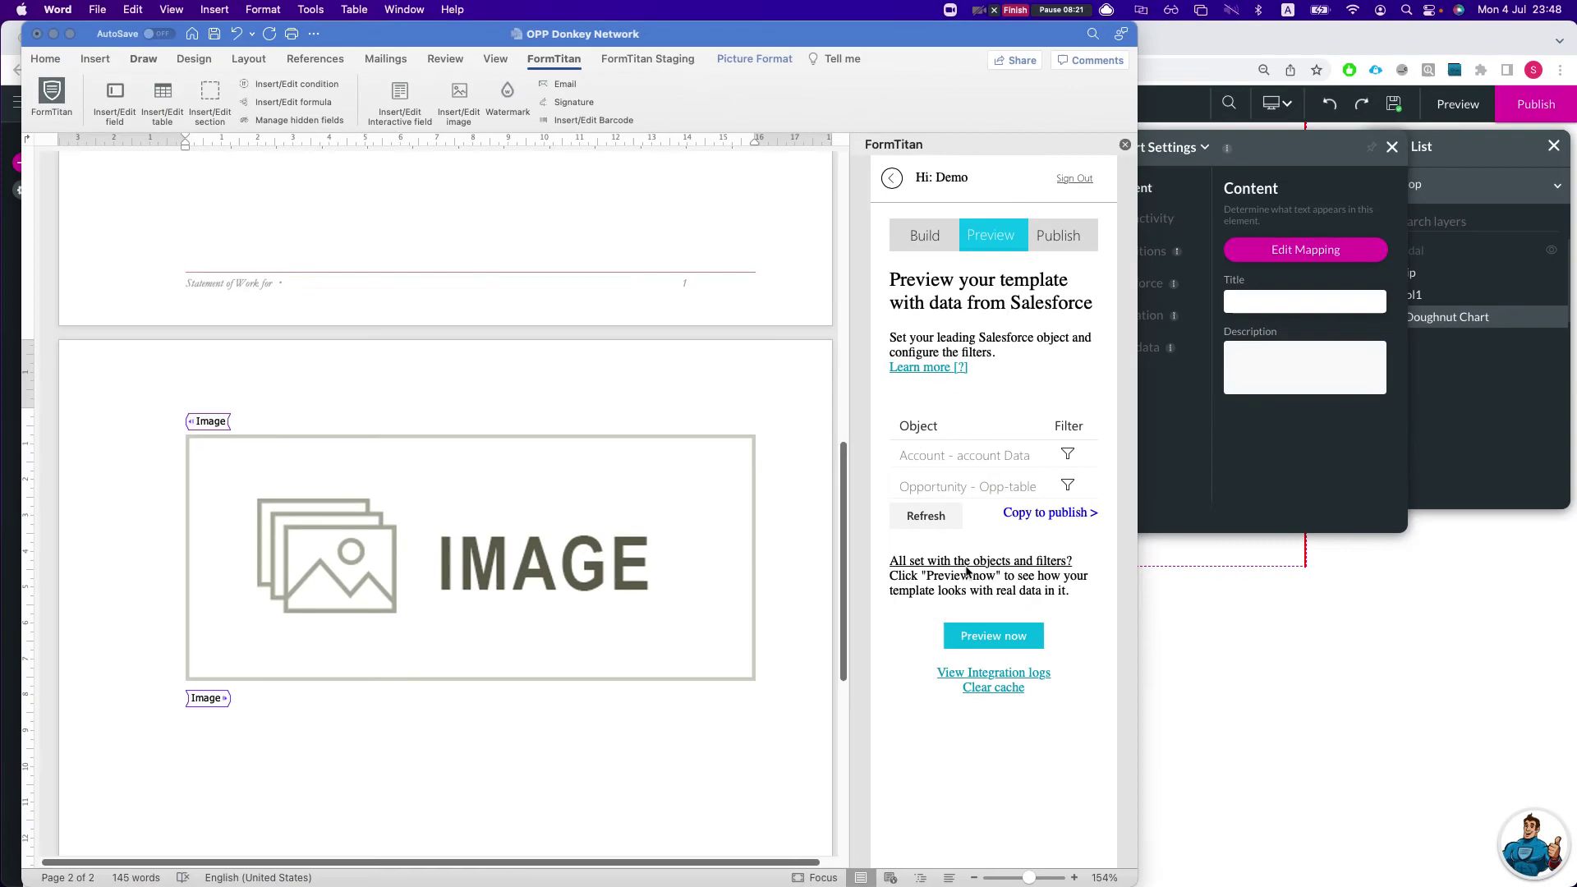
click(1003, 638)
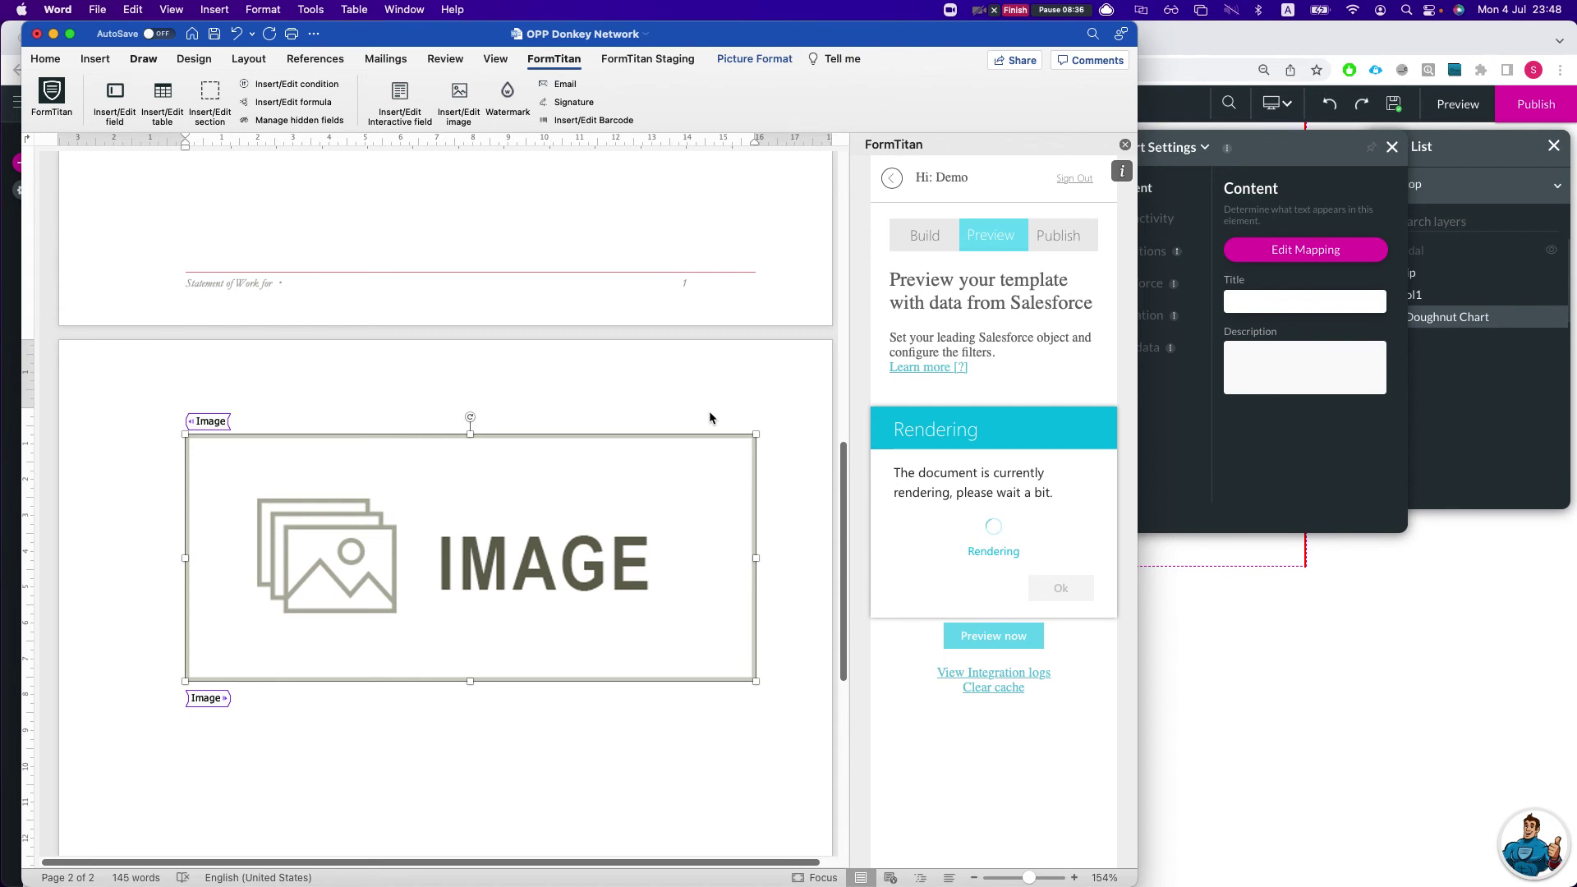
scroll(709, 413, down, 15)
scroll(732, 416, up, 5)
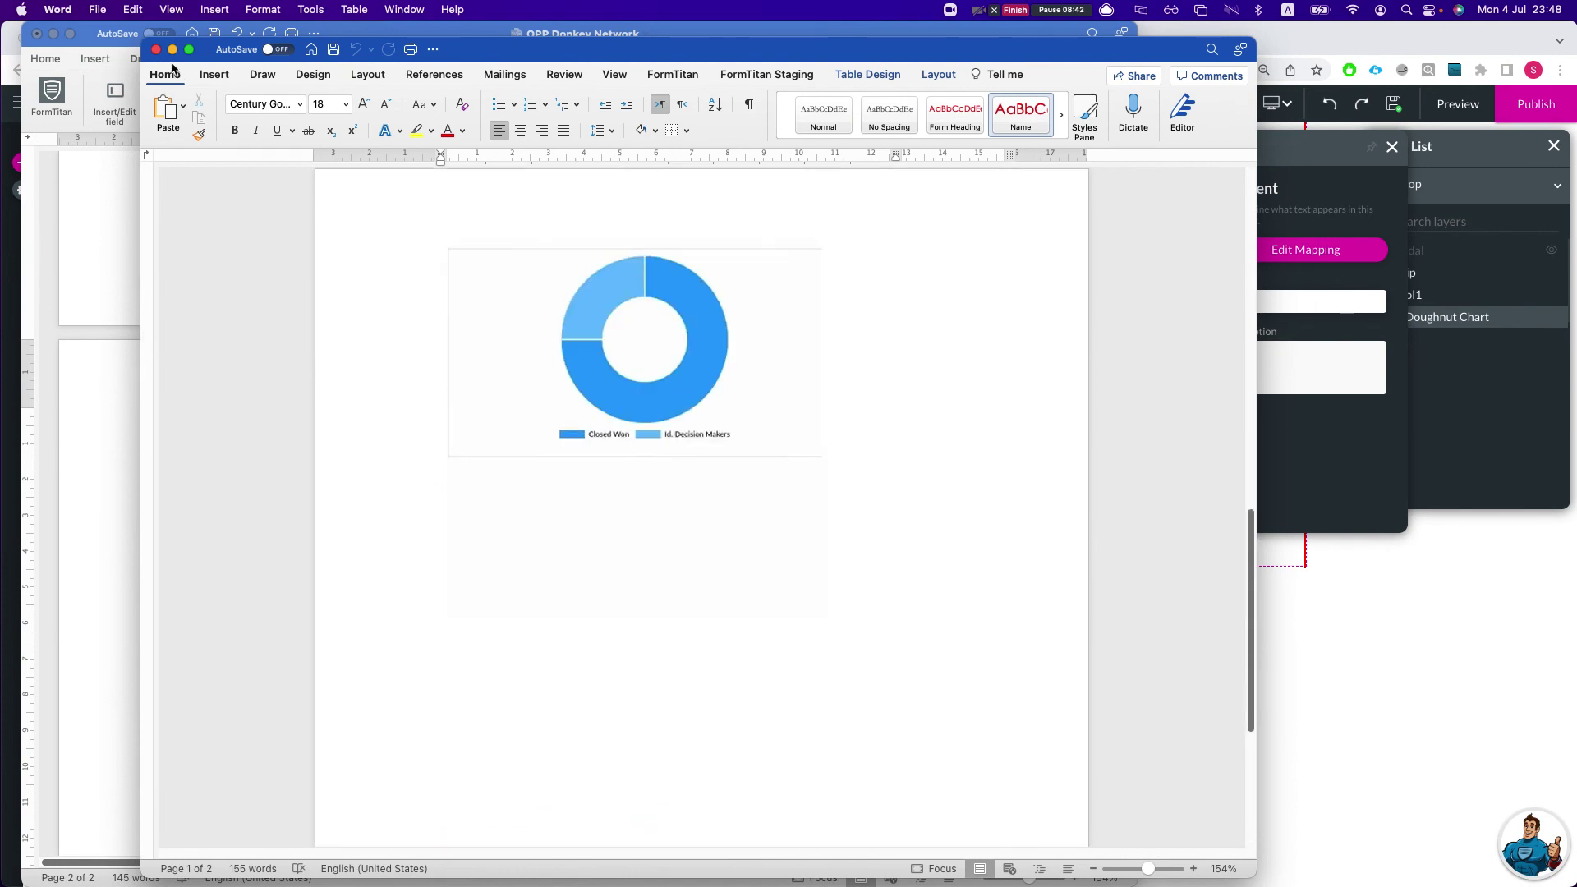
click(156, 51)
- Set the publish filter of the account data to Account.Id equals RecordID and save the conditions
click(1054, 235)
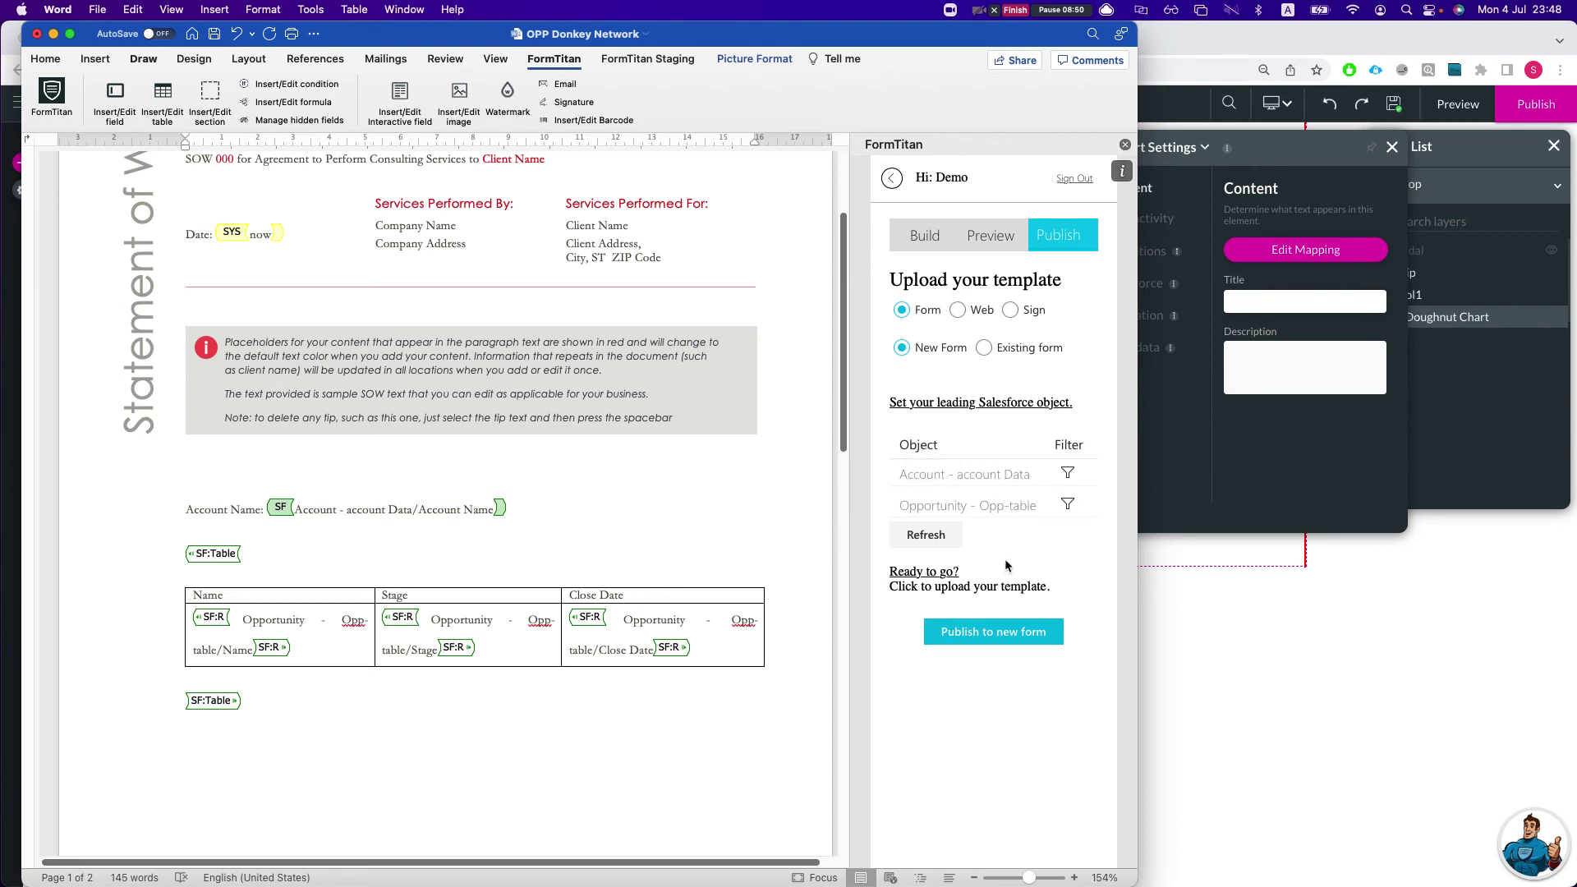
click(1066, 473)
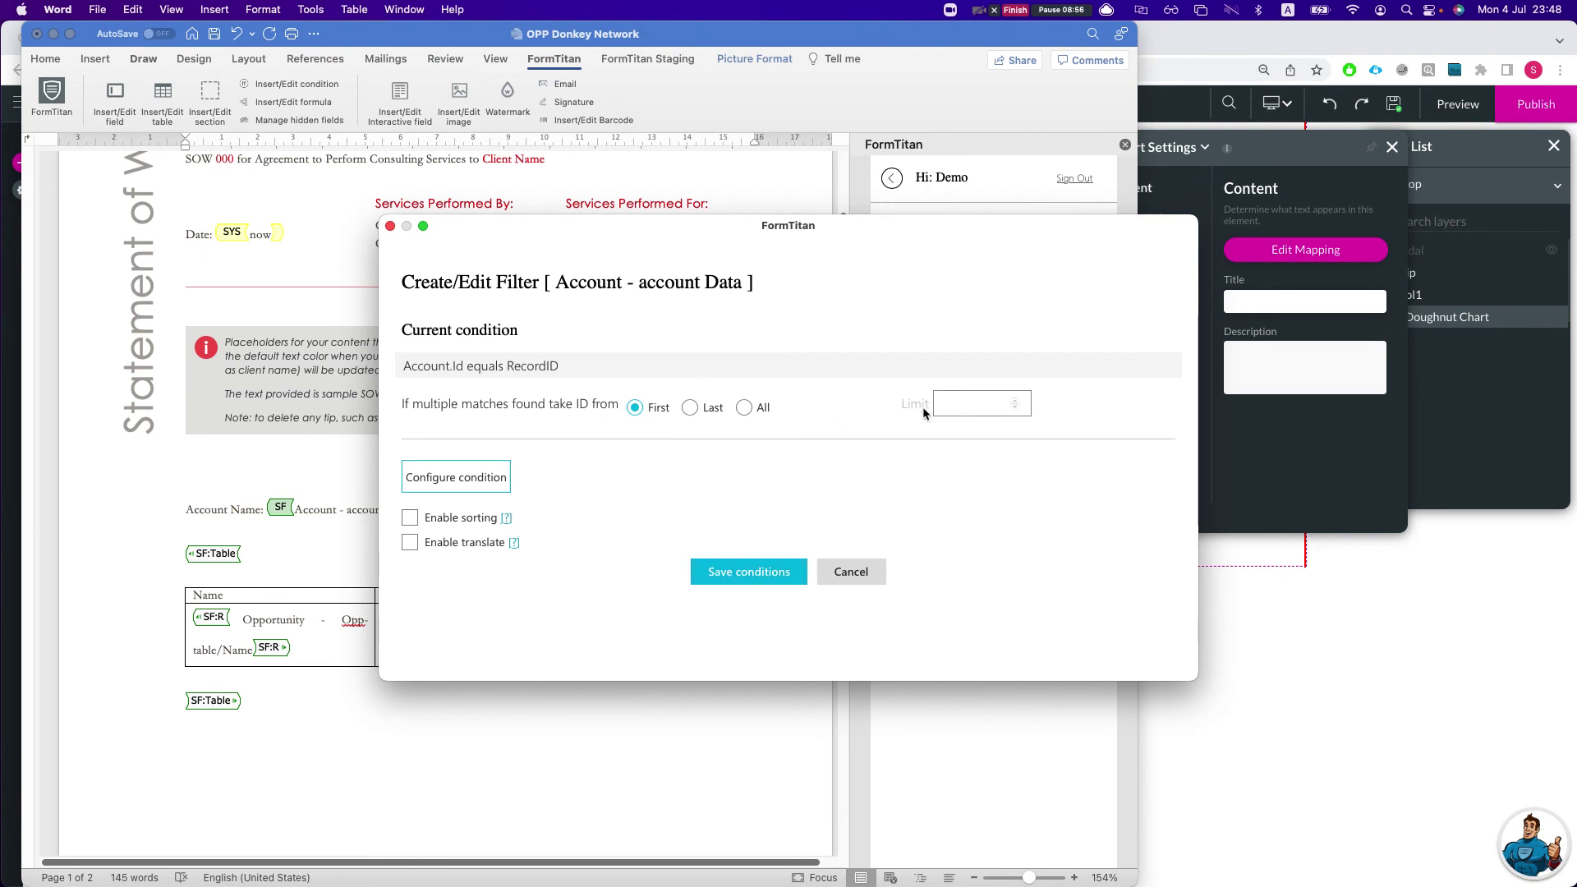
click(734, 578)
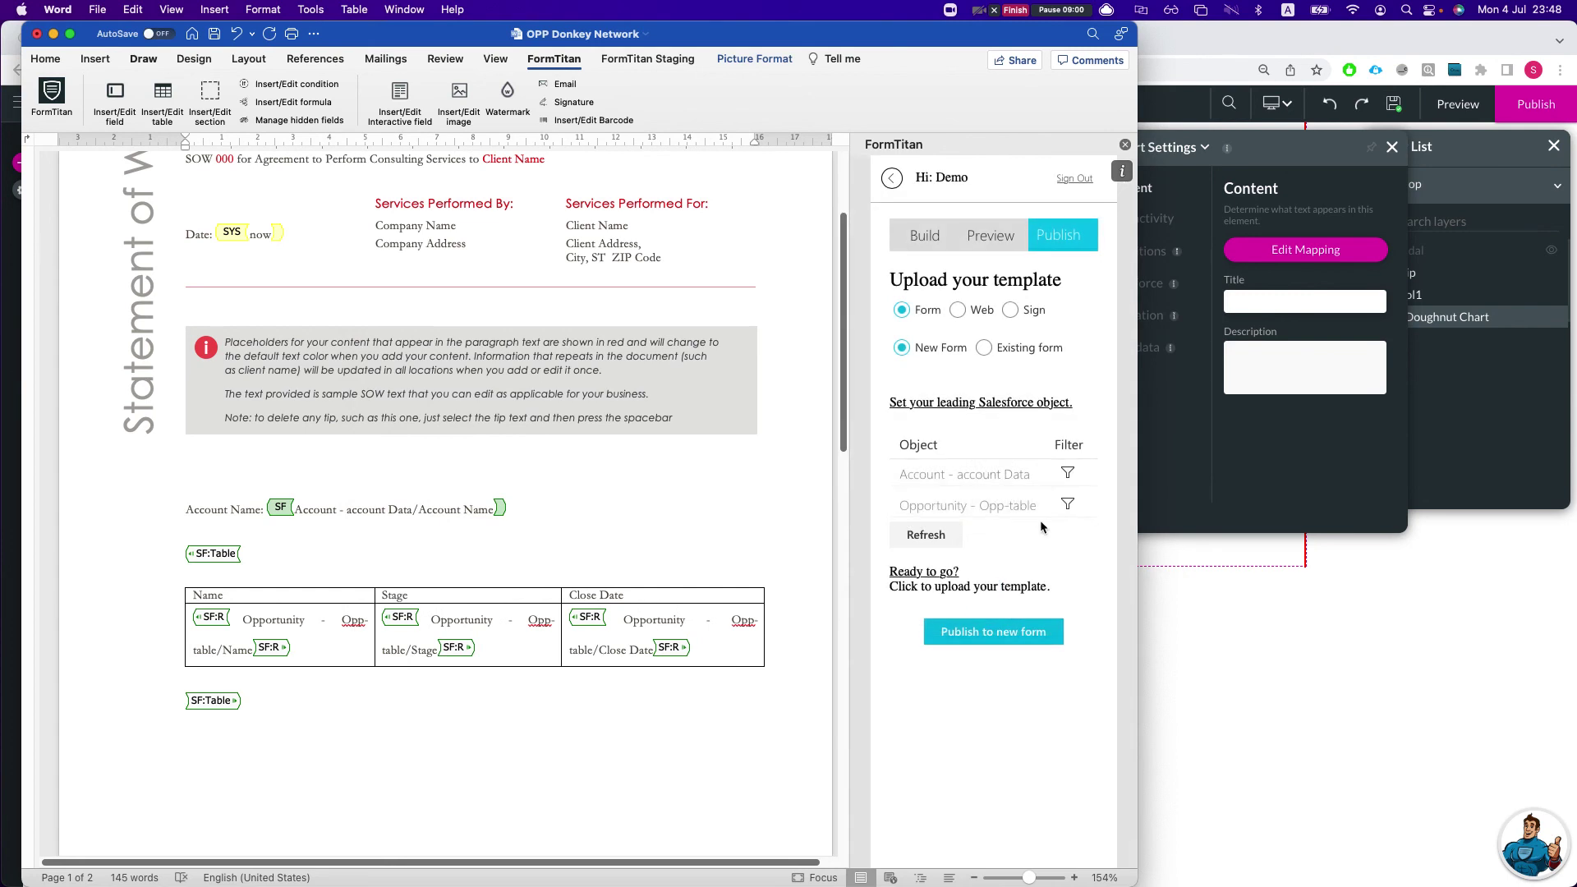
- Filter the Opp-table opportunities for publishing by Account ID equals the Account ID of #1 Account - account Data, and save the conditions
click(992, 626)
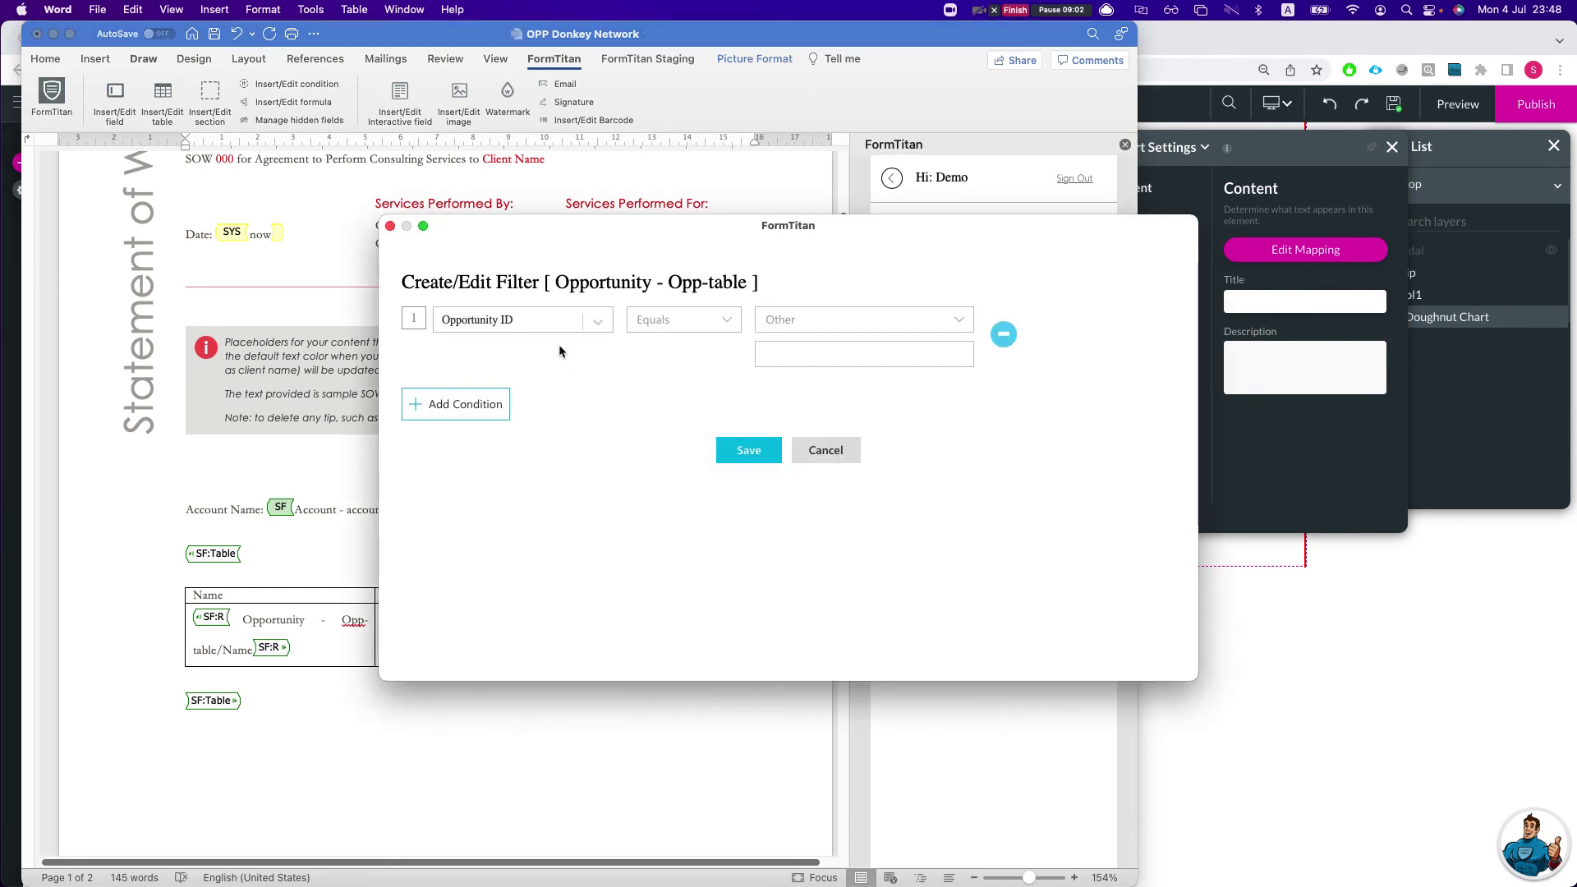
click(587, 327)
text(acc)
click(534, 356)
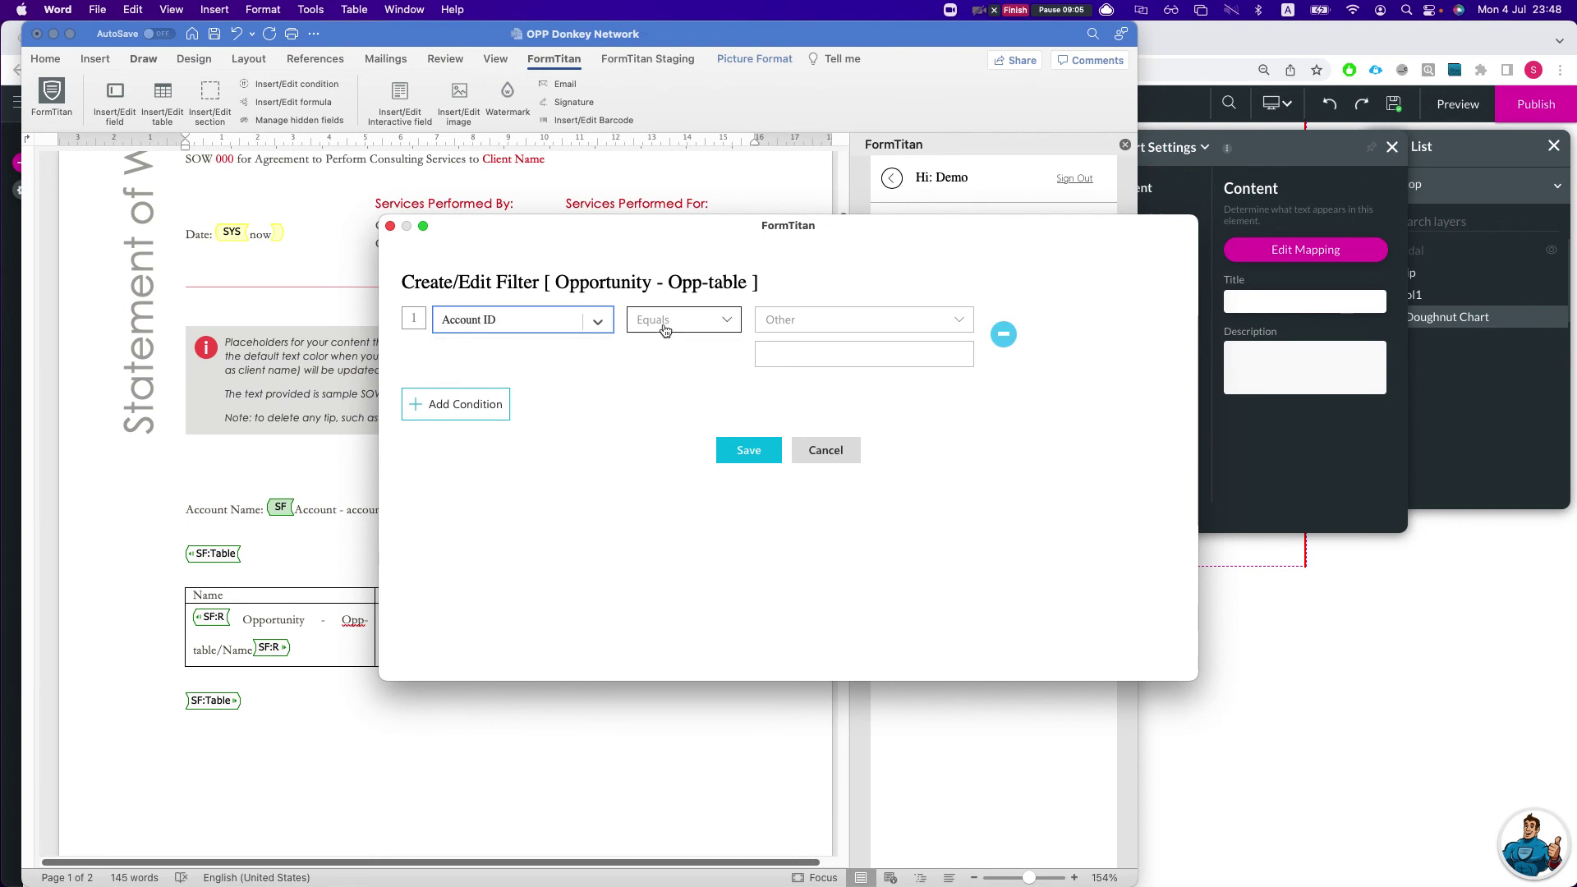
click(821, 319)
click(830, 347)
click(825, 348)
text(acc)
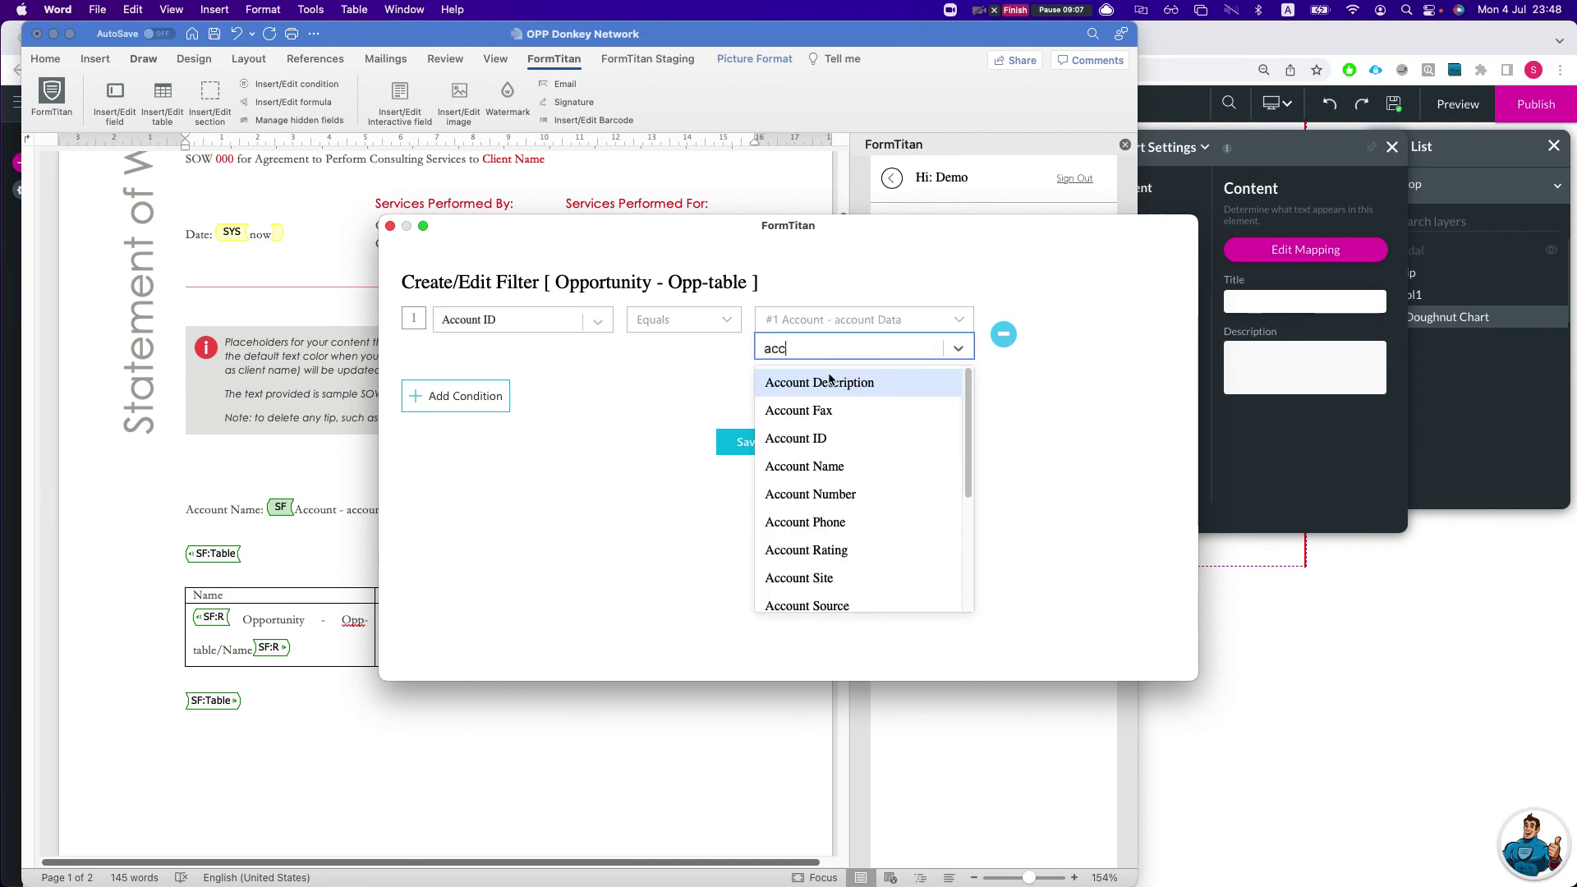
click(800, 438)
click(747, 441)
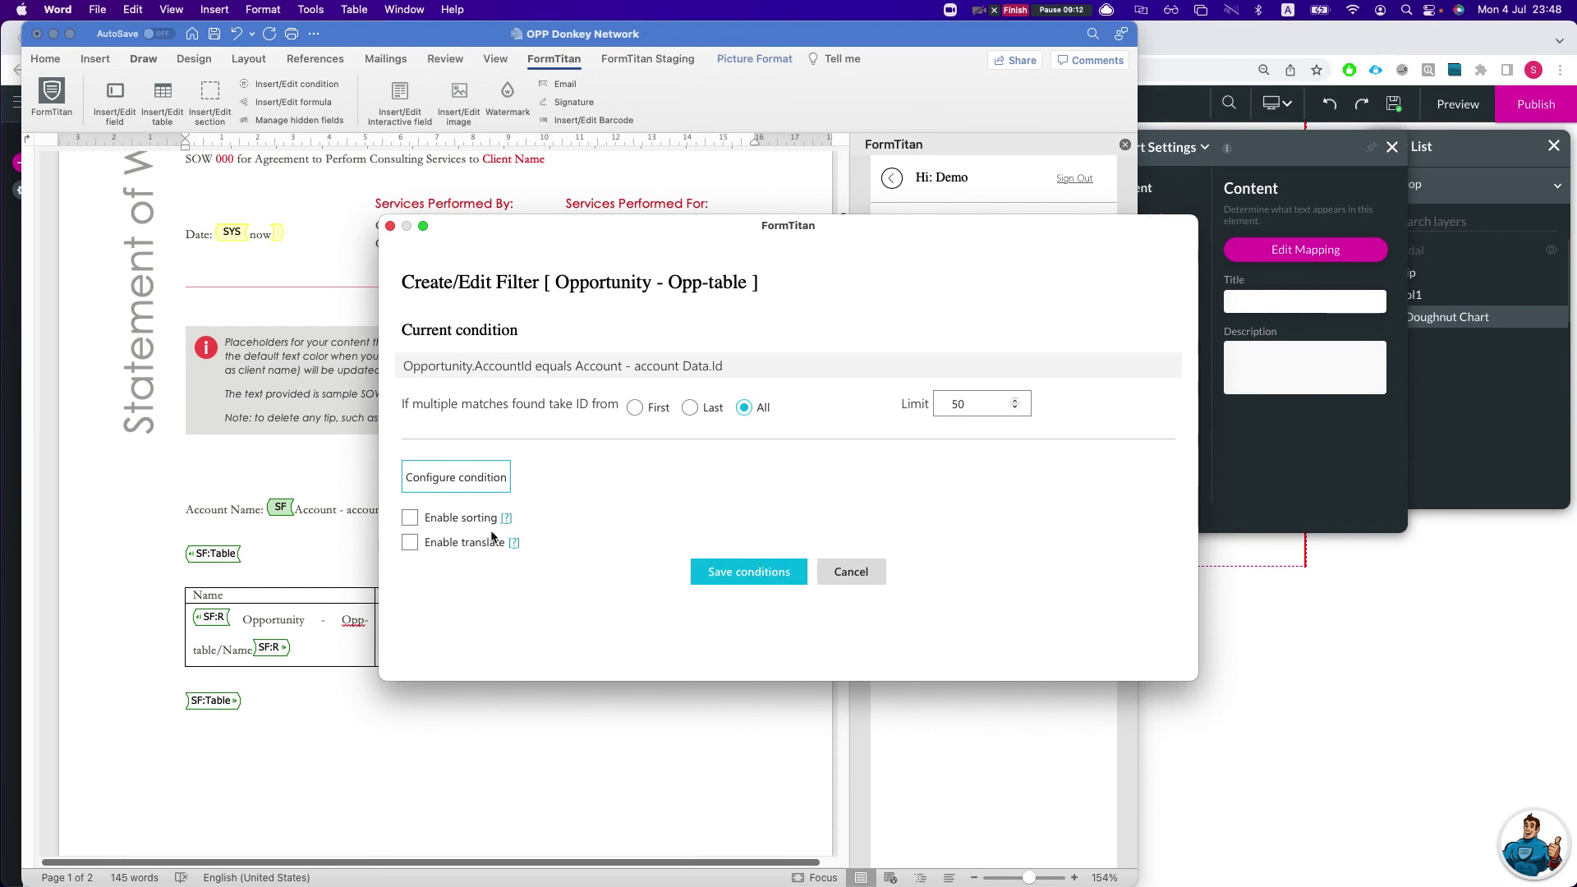
click(735, 574)
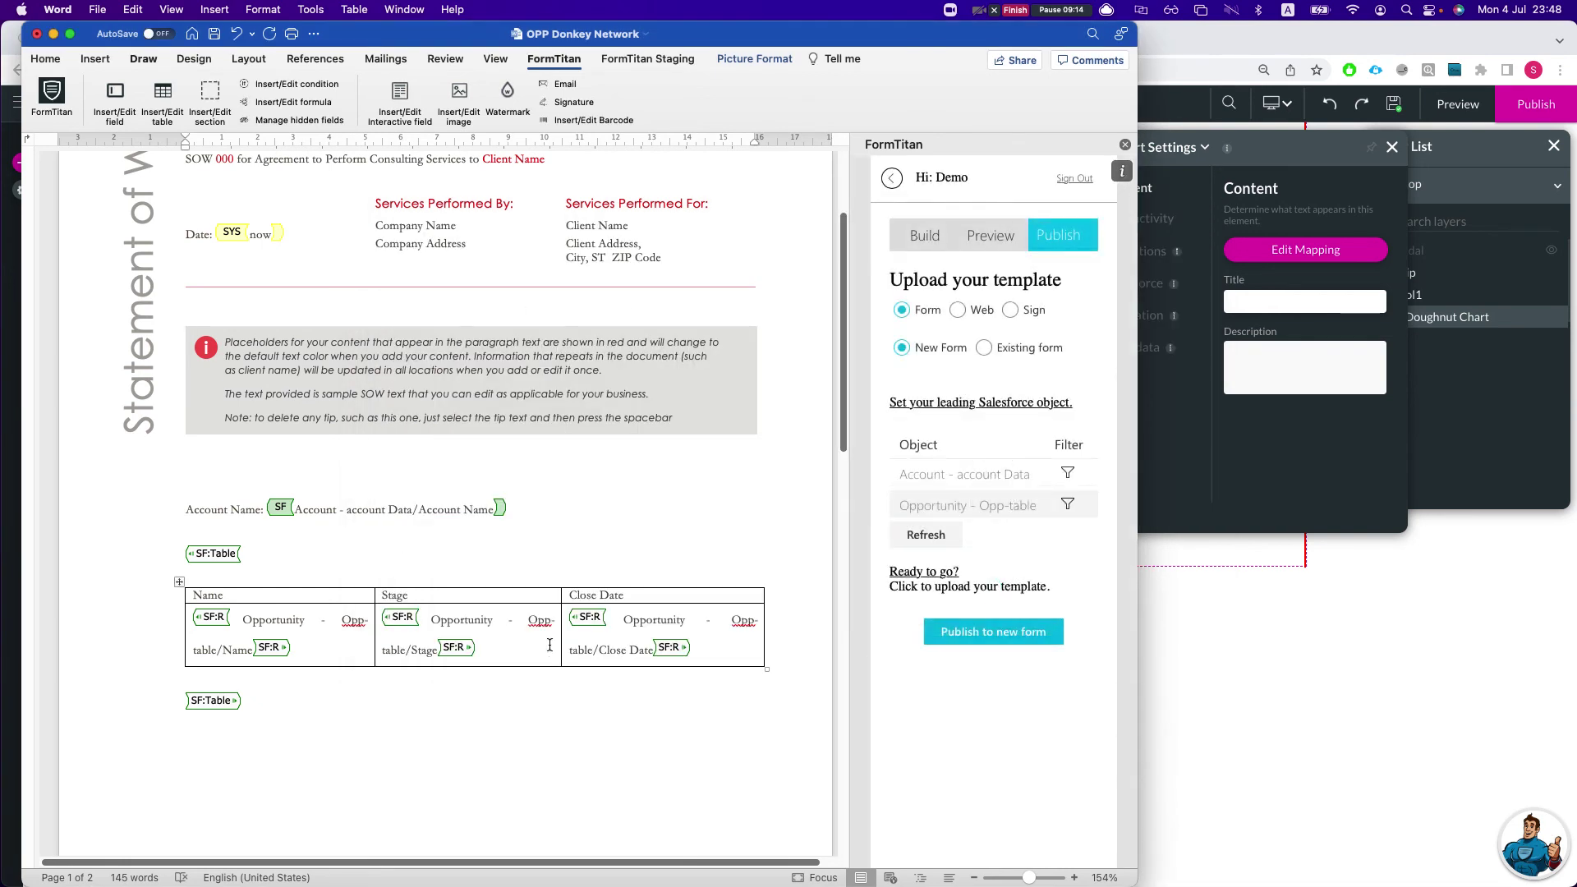
- Publish the template to a new form named "Document with web" and dismiss the upload dialog
scroll(486, 626, down, 10)
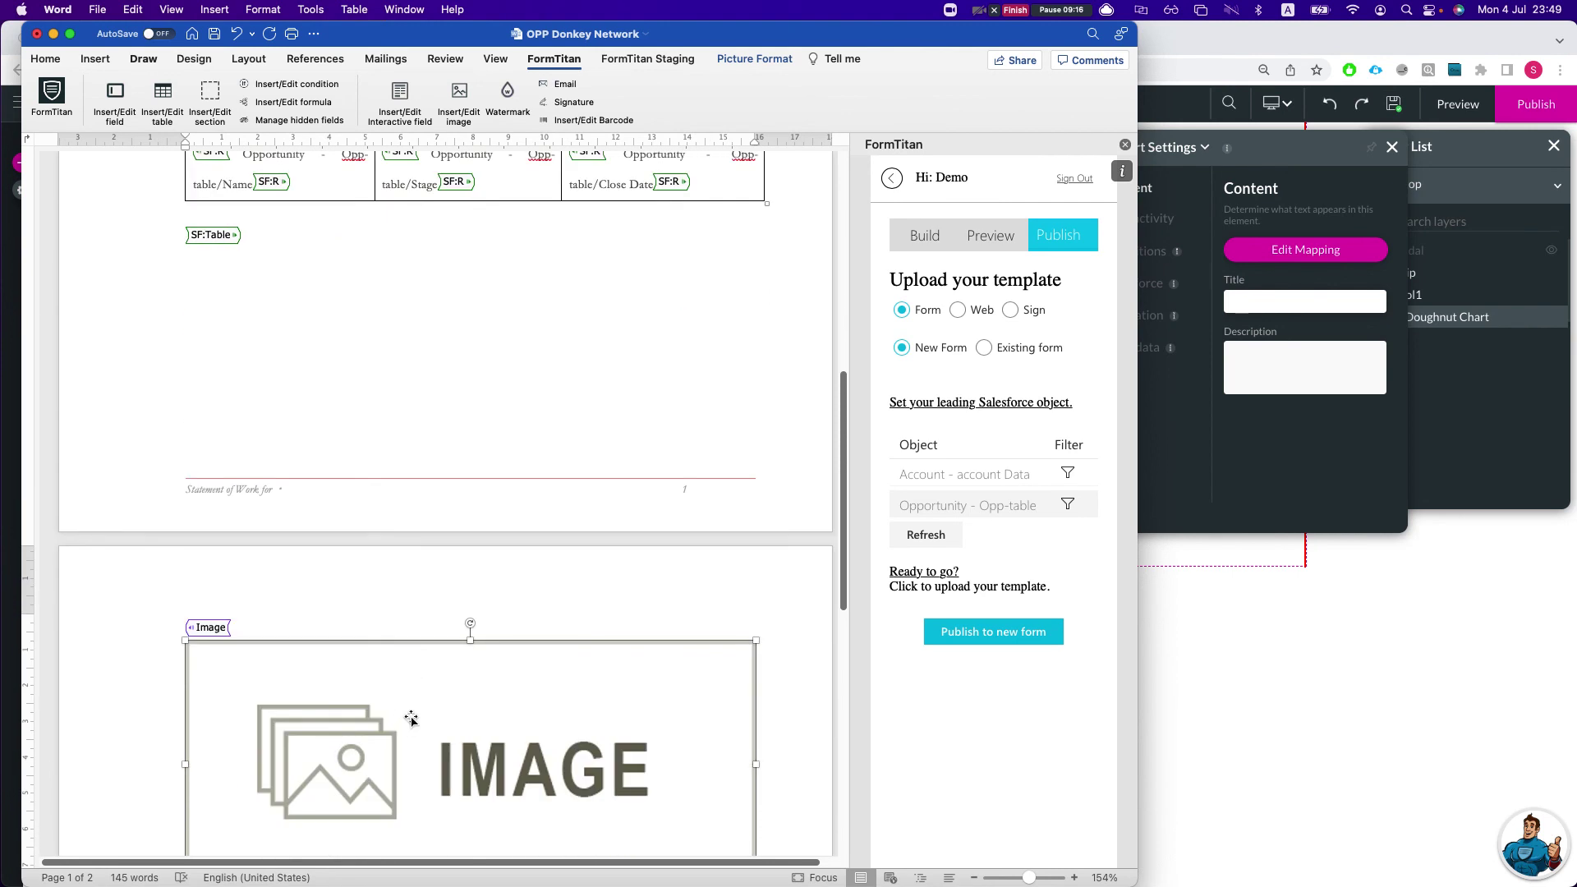
scroll(564, 638, down, 5)
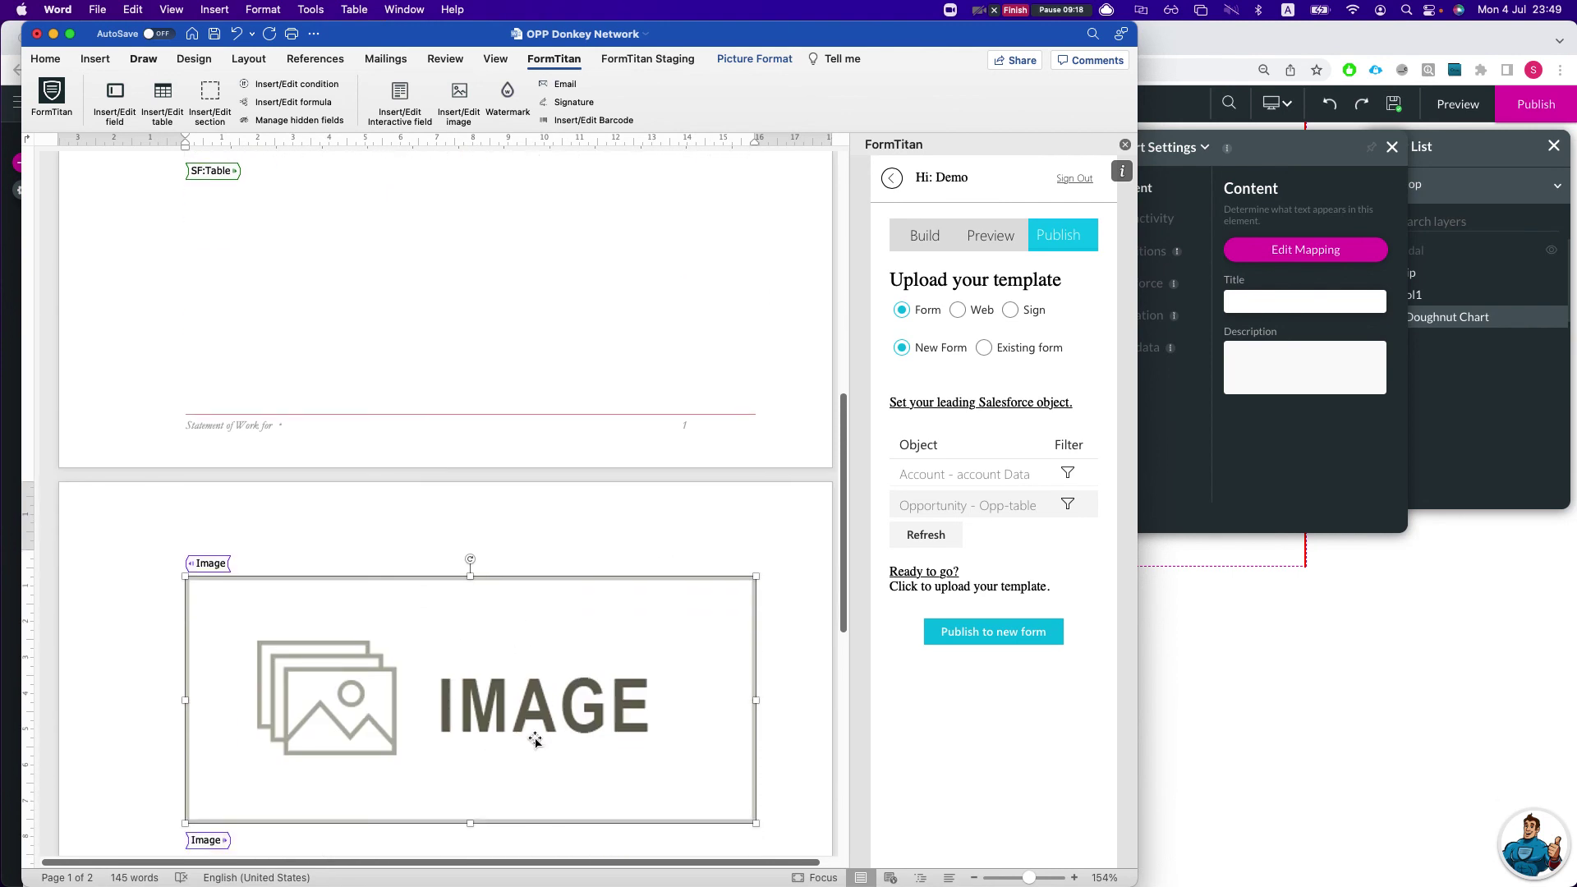
scroll(775, 697, up, 1)
click(996, 631)
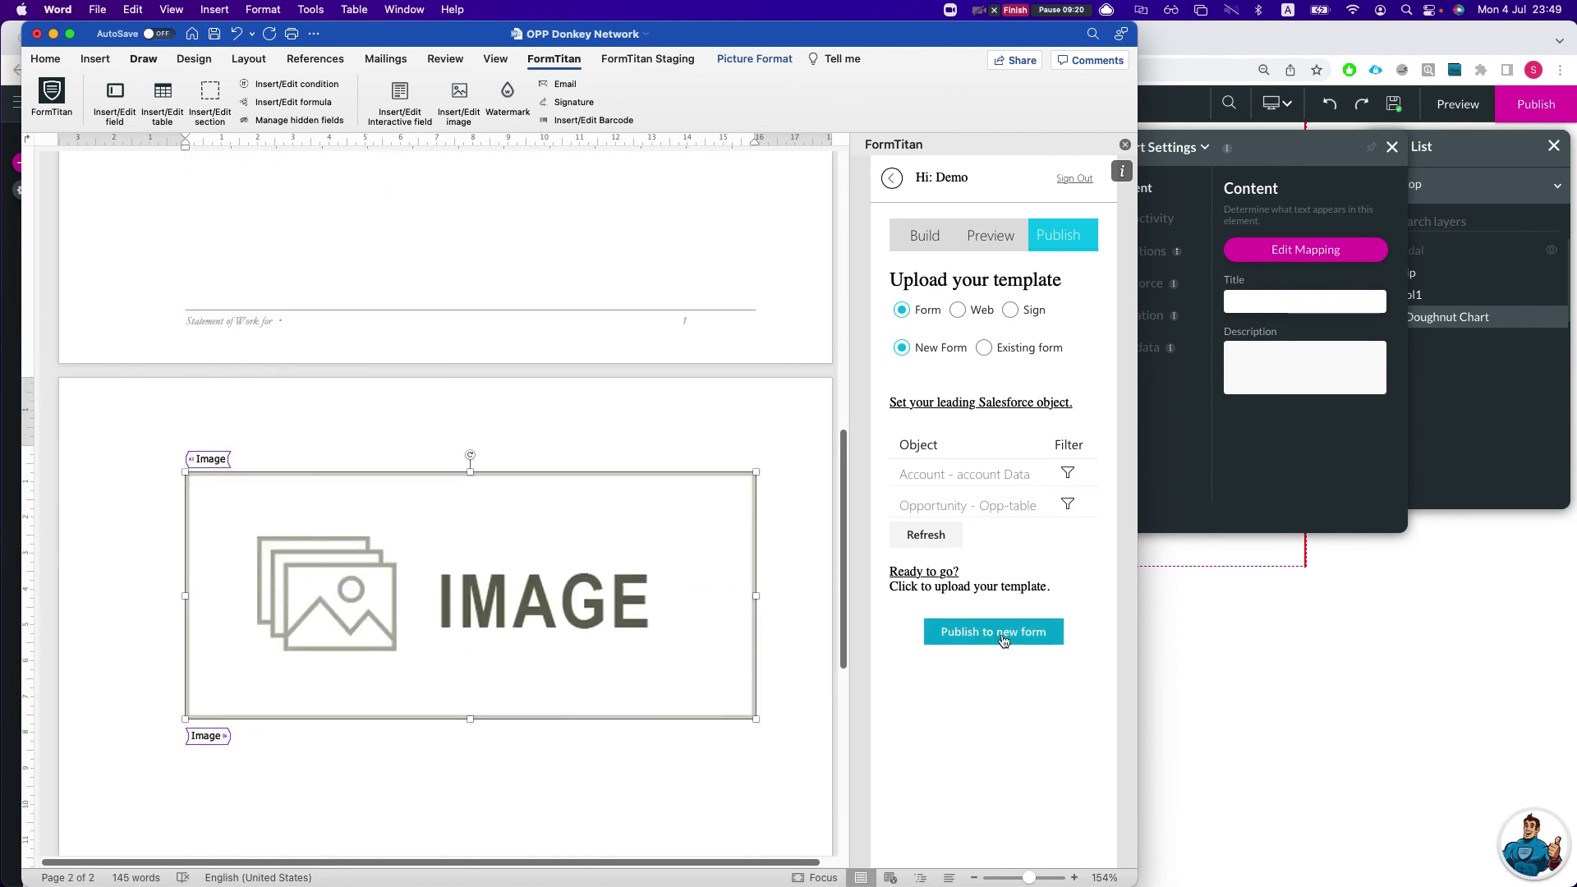
text(s)
key(BackSpace)
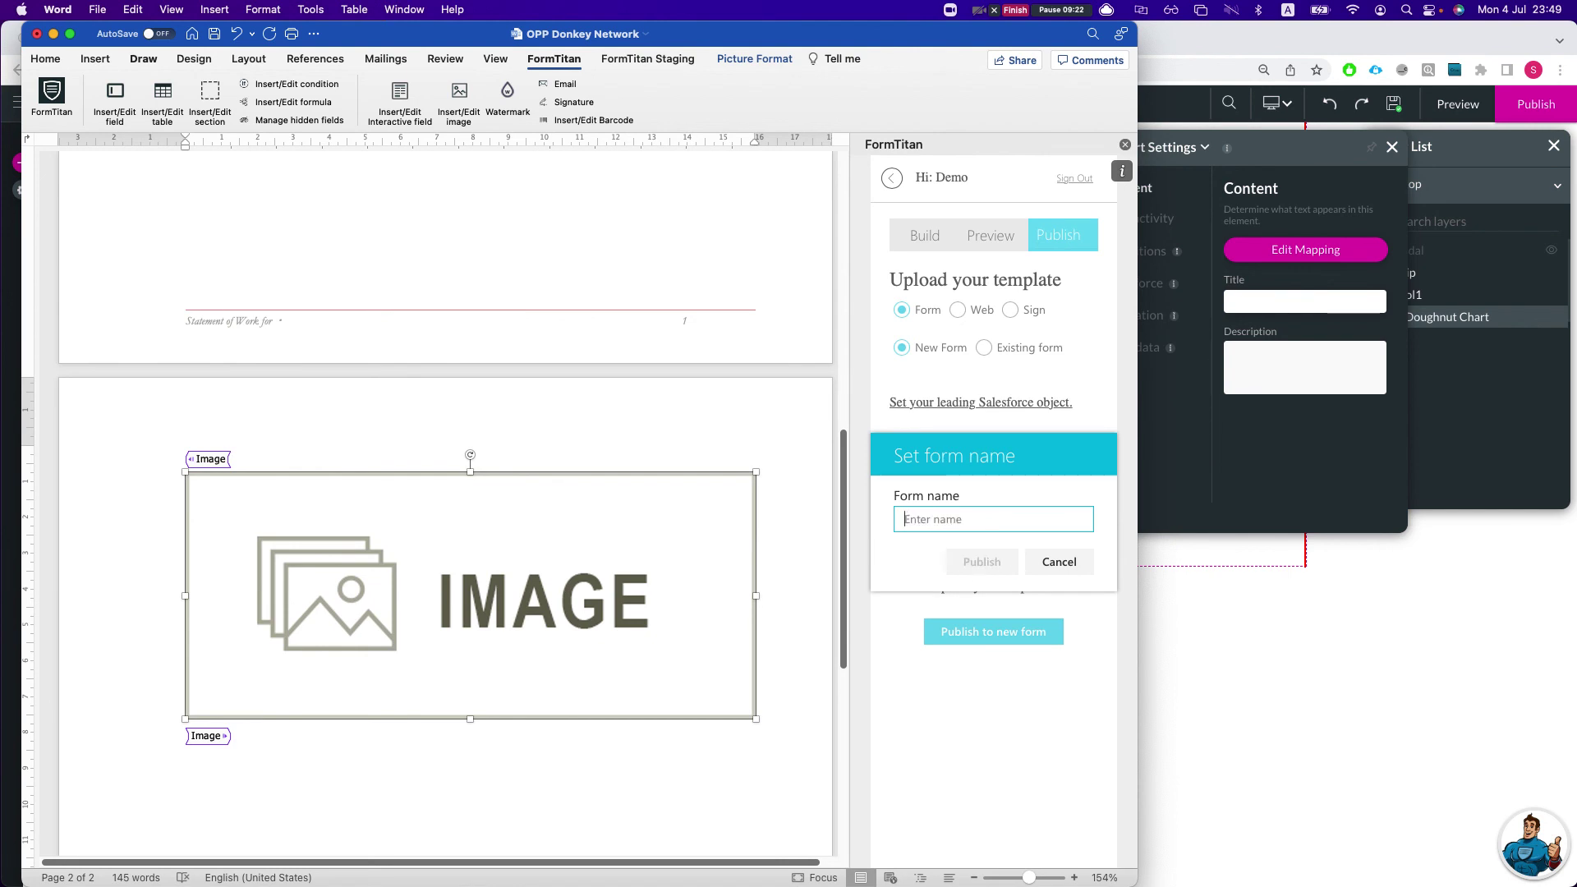
text(Doc)
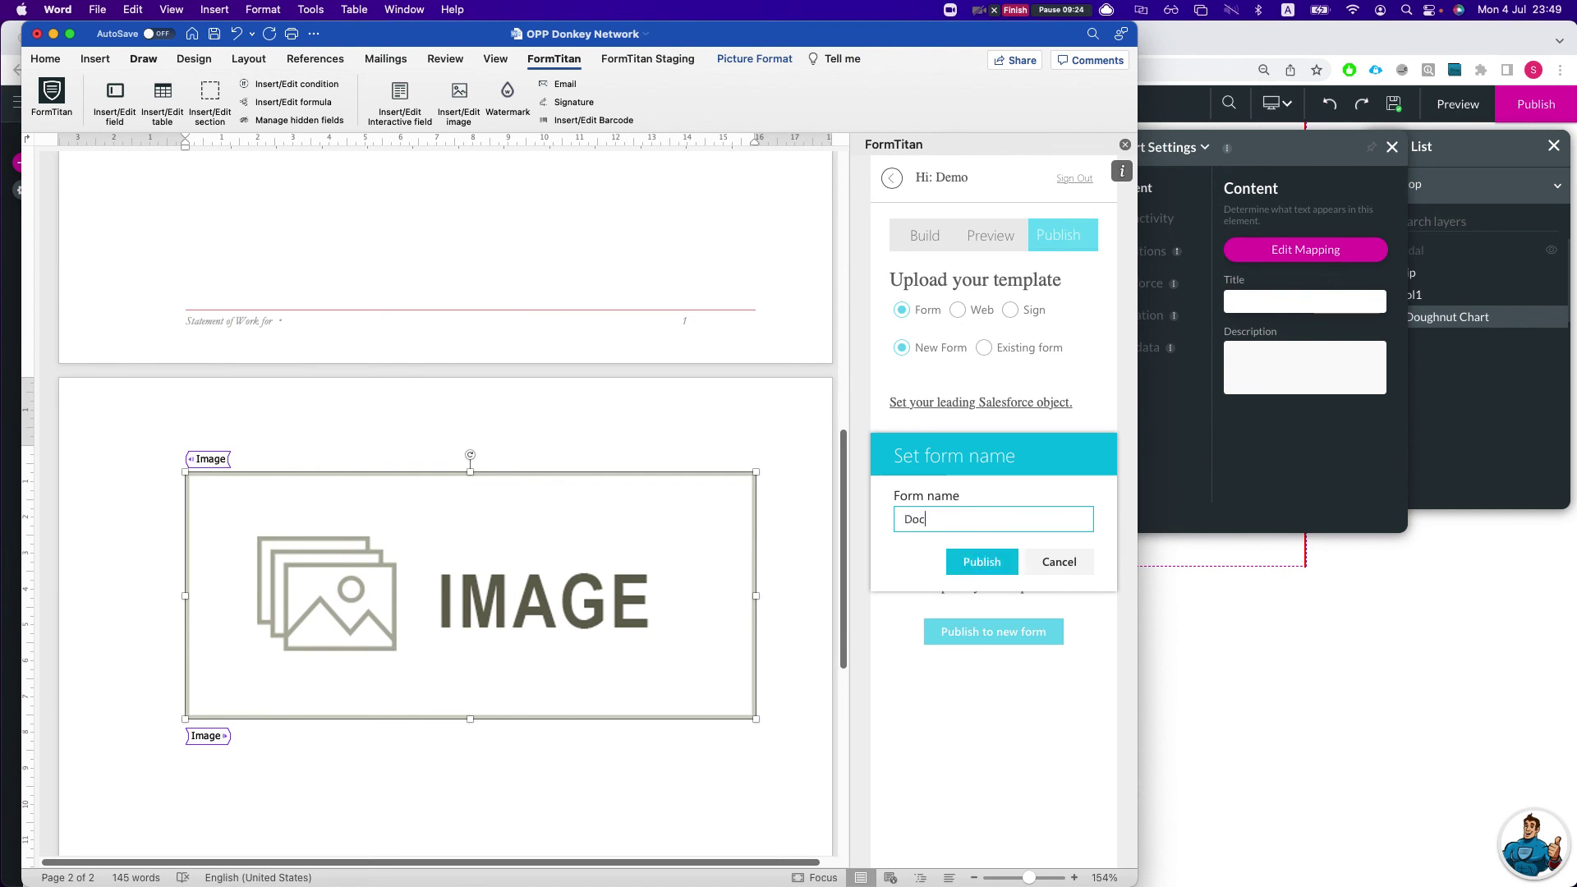
text(ument with web)
click(984, 563)
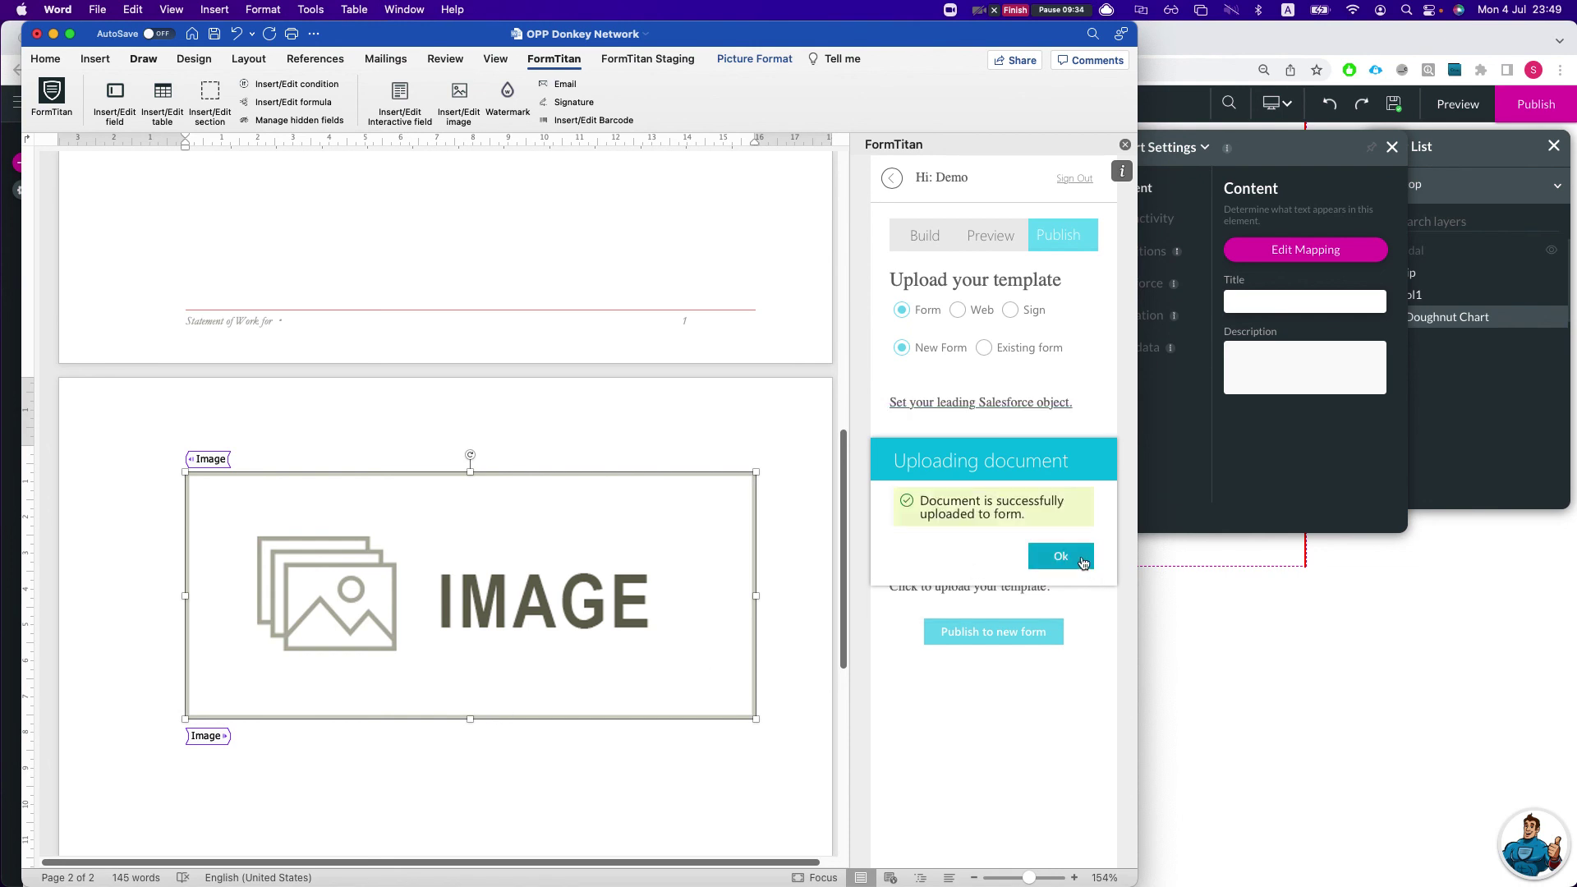
click(1085, 563)
- Switch to the browser, go to the Titan Dashboard and open the "Document with web" form project
click(1453, 663)
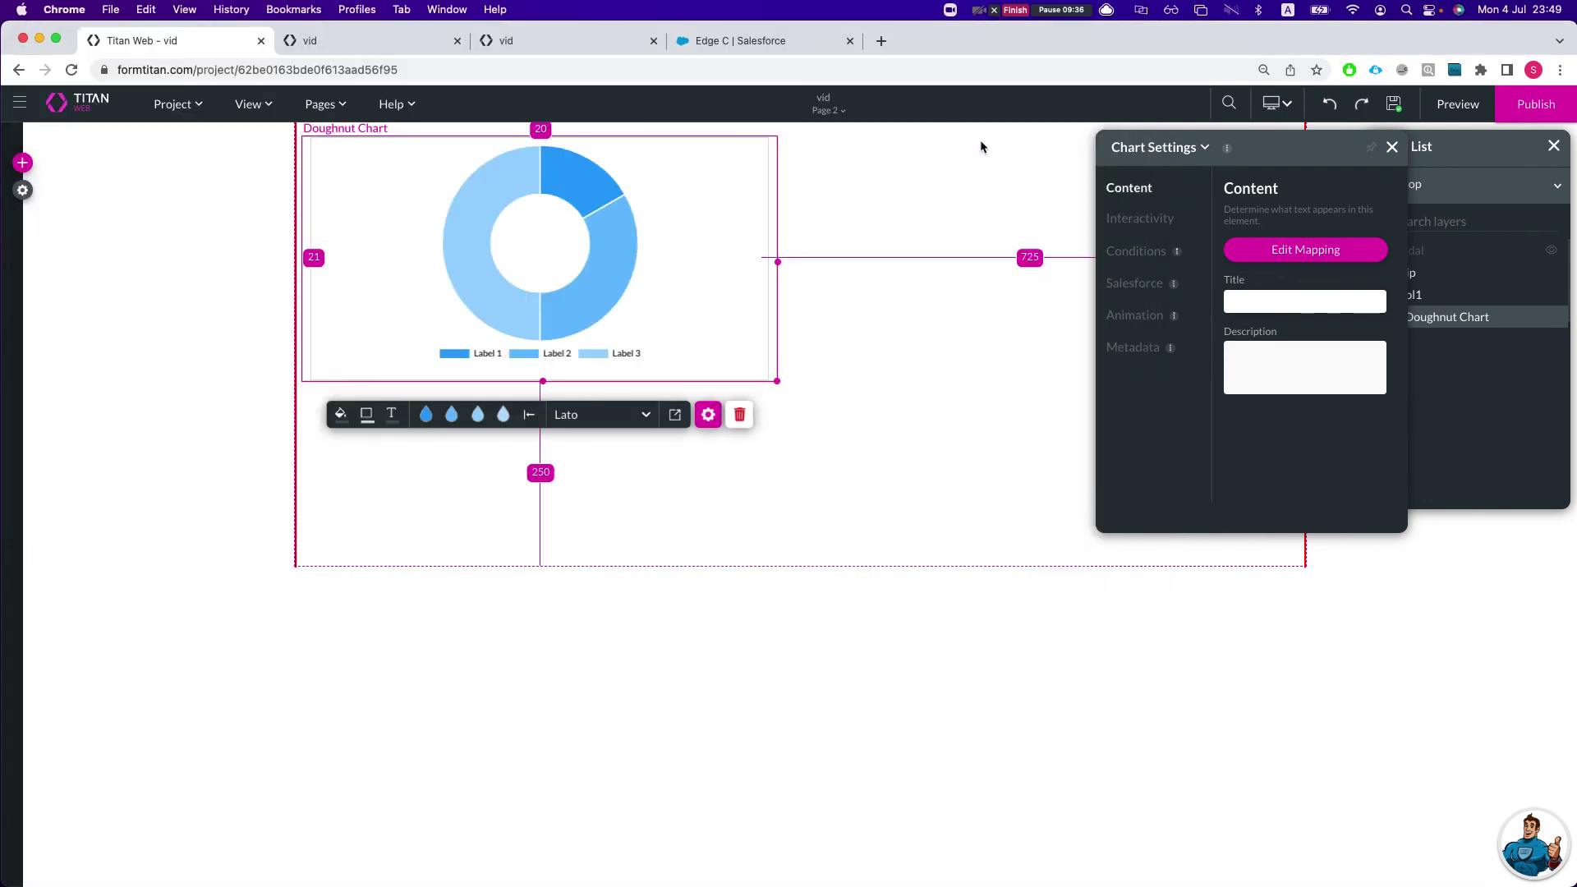
click(78, 103)
click(357, 42)
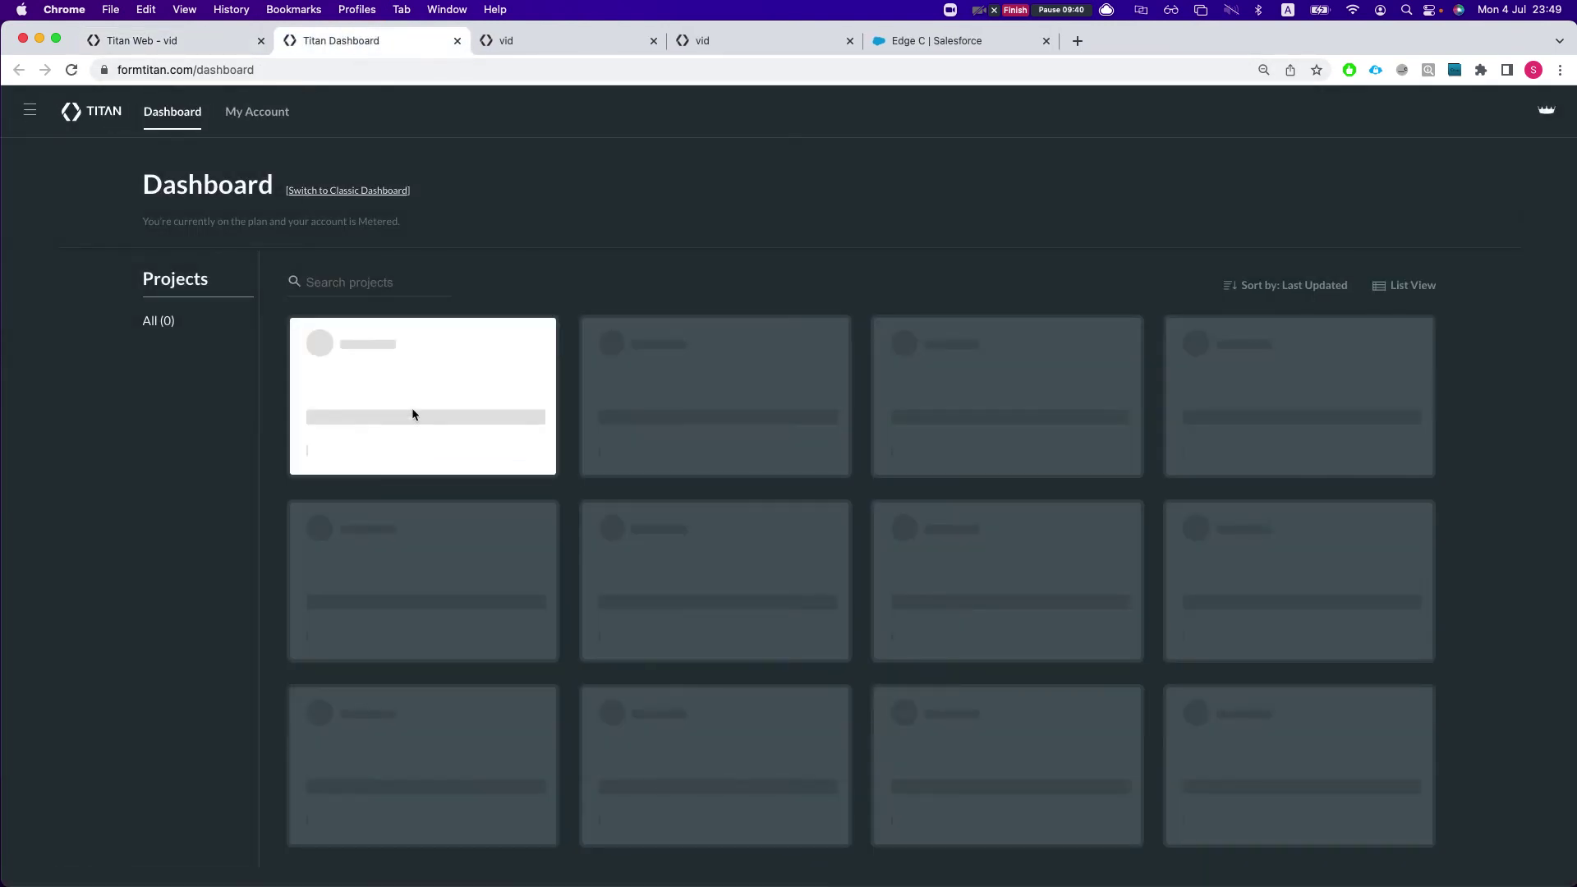
click(481, 556)
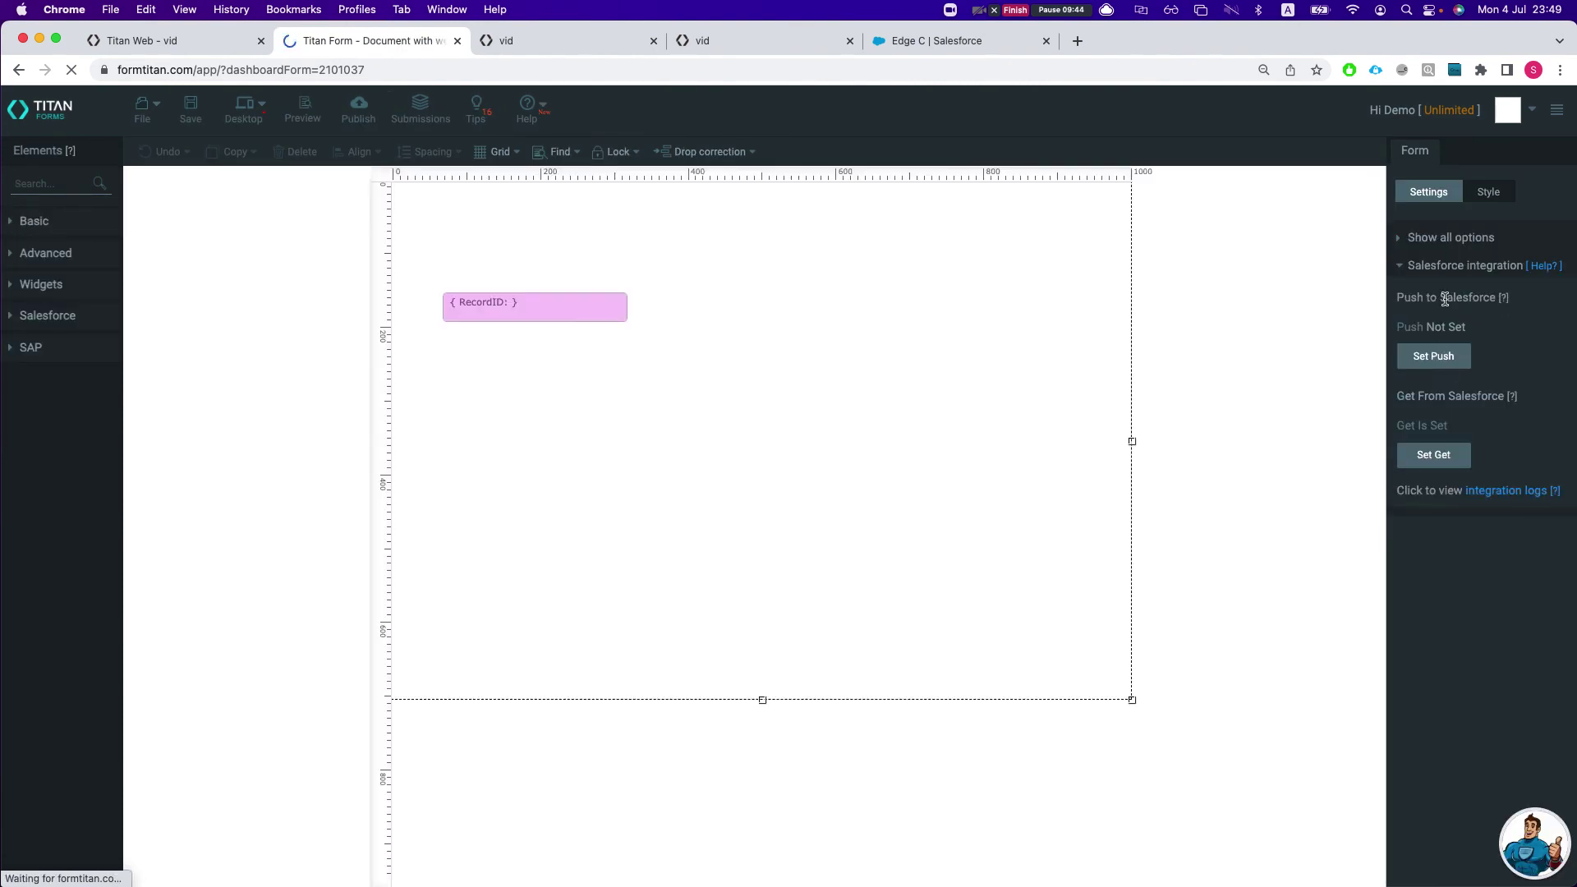
- Apply the Salesforce Button configuration for the Account object in the form's Word mapping, and save the form
click(1443, 375)
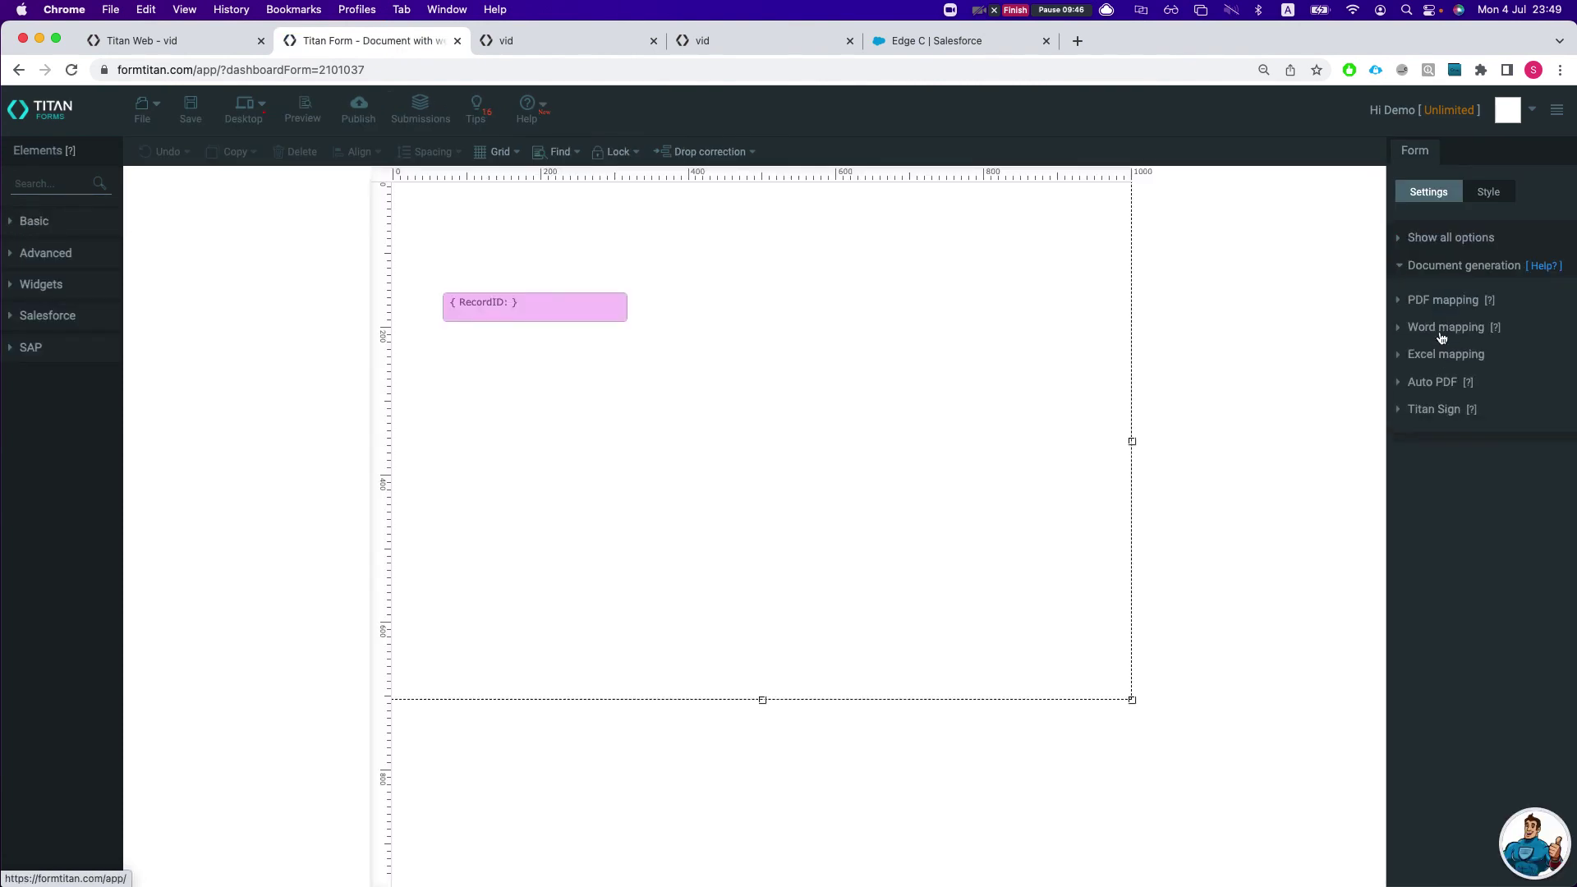
click(1440, 328)
click(1433, 419)
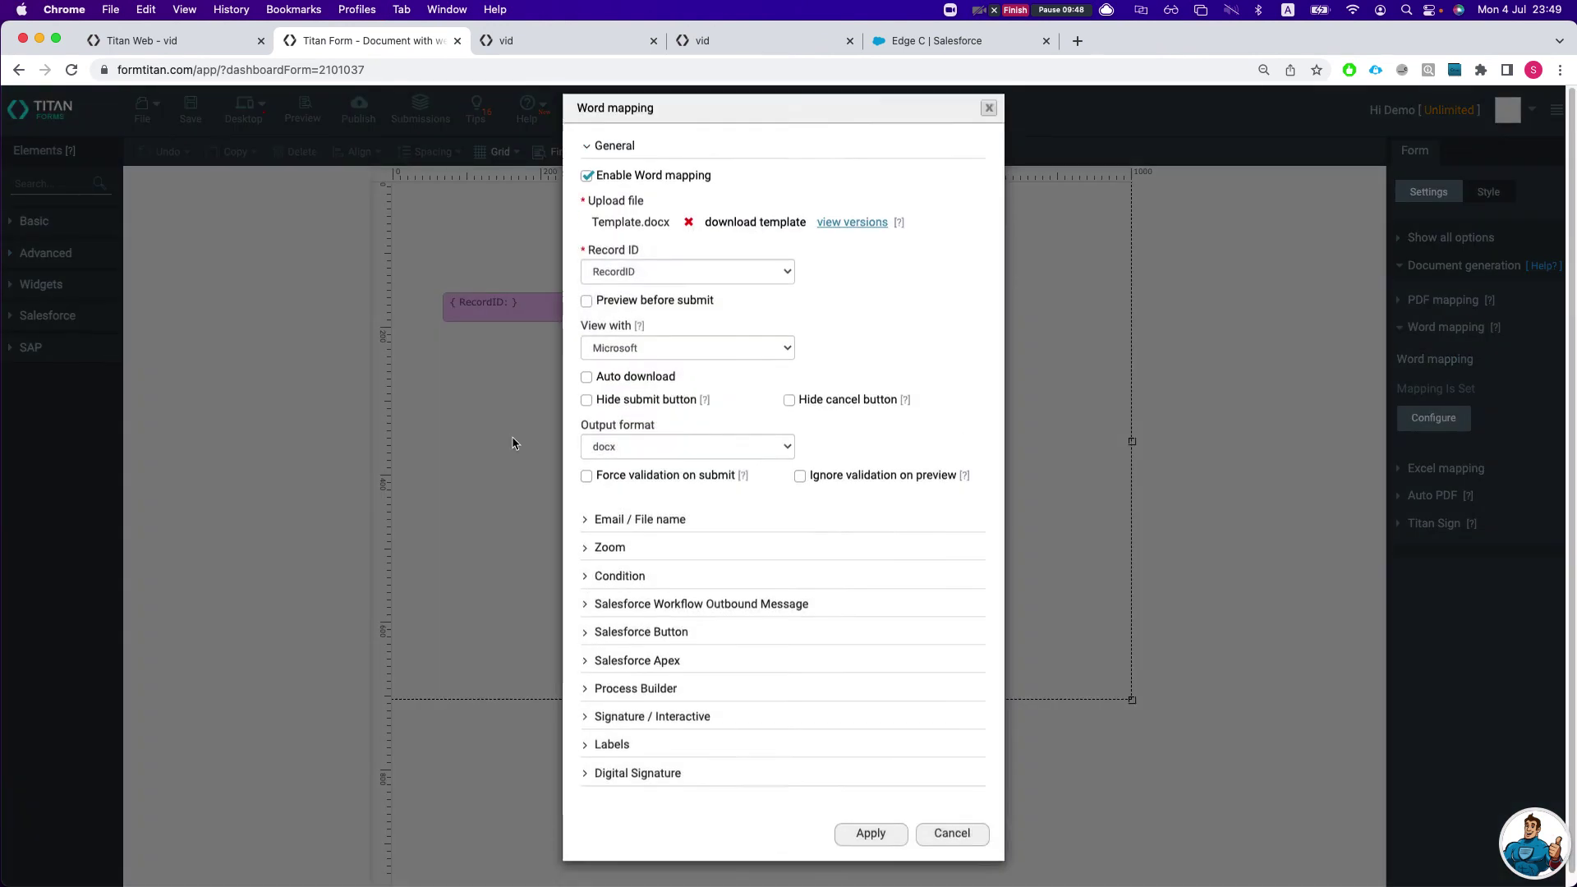
click(655, 670)
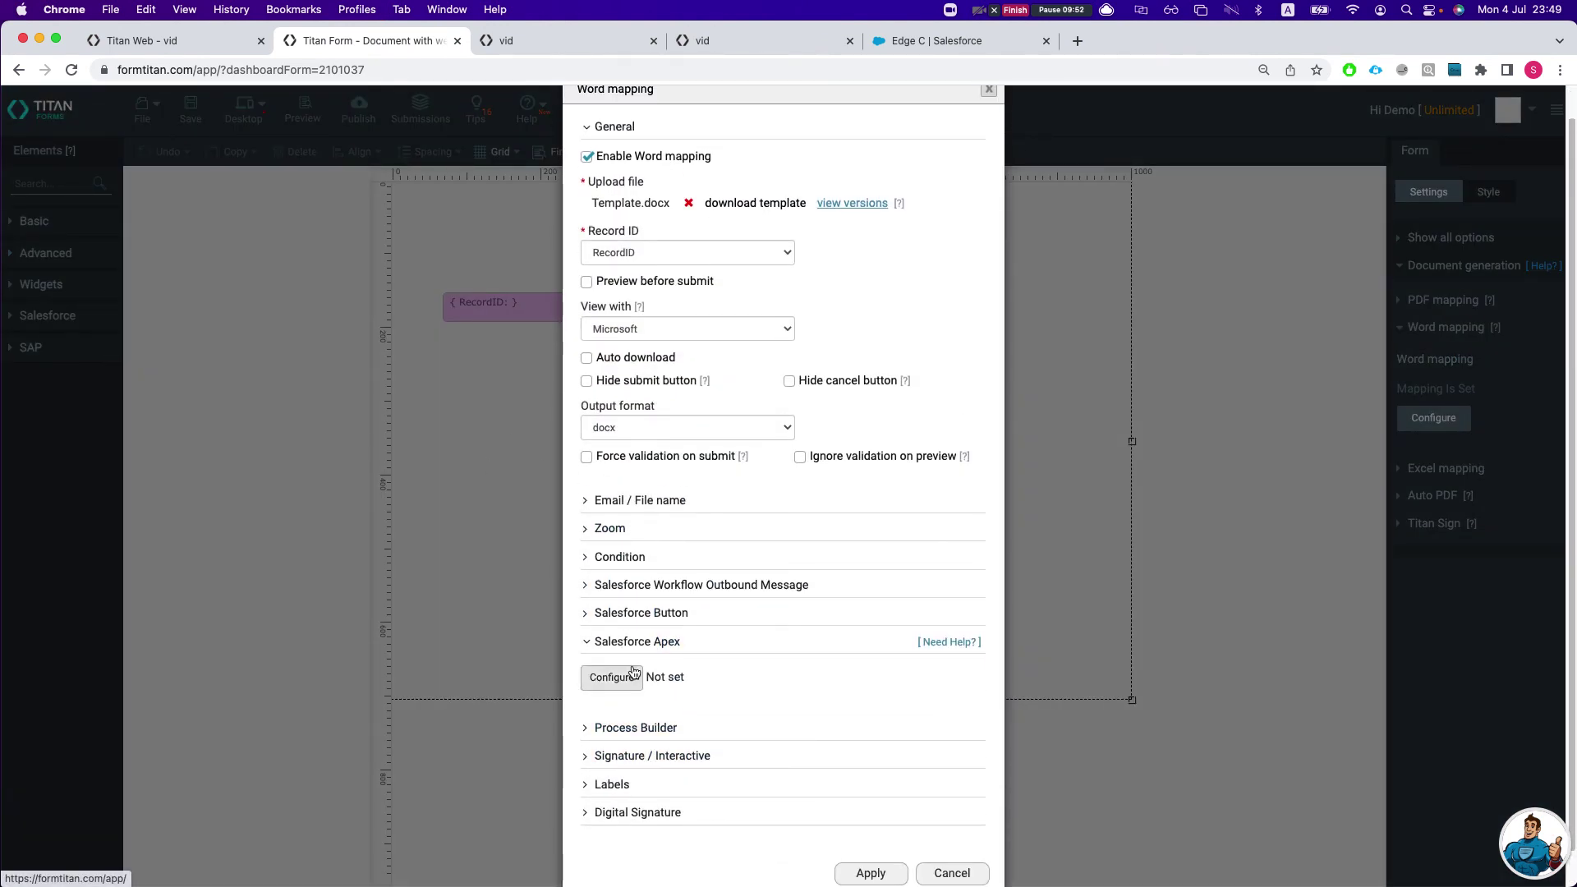
click(629, 613)
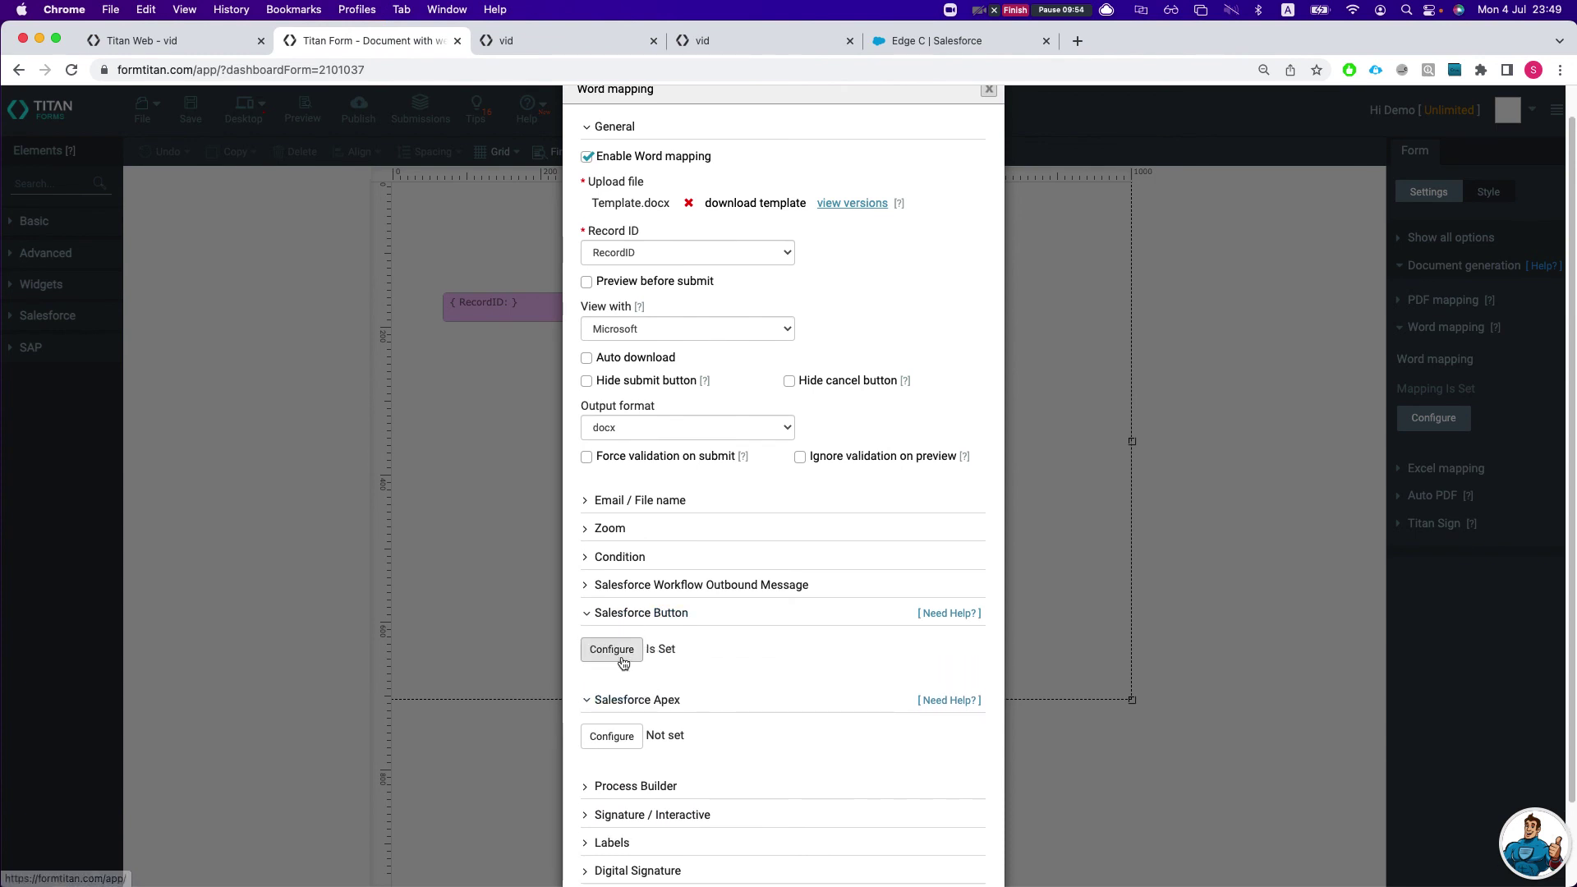
click(612, 648)
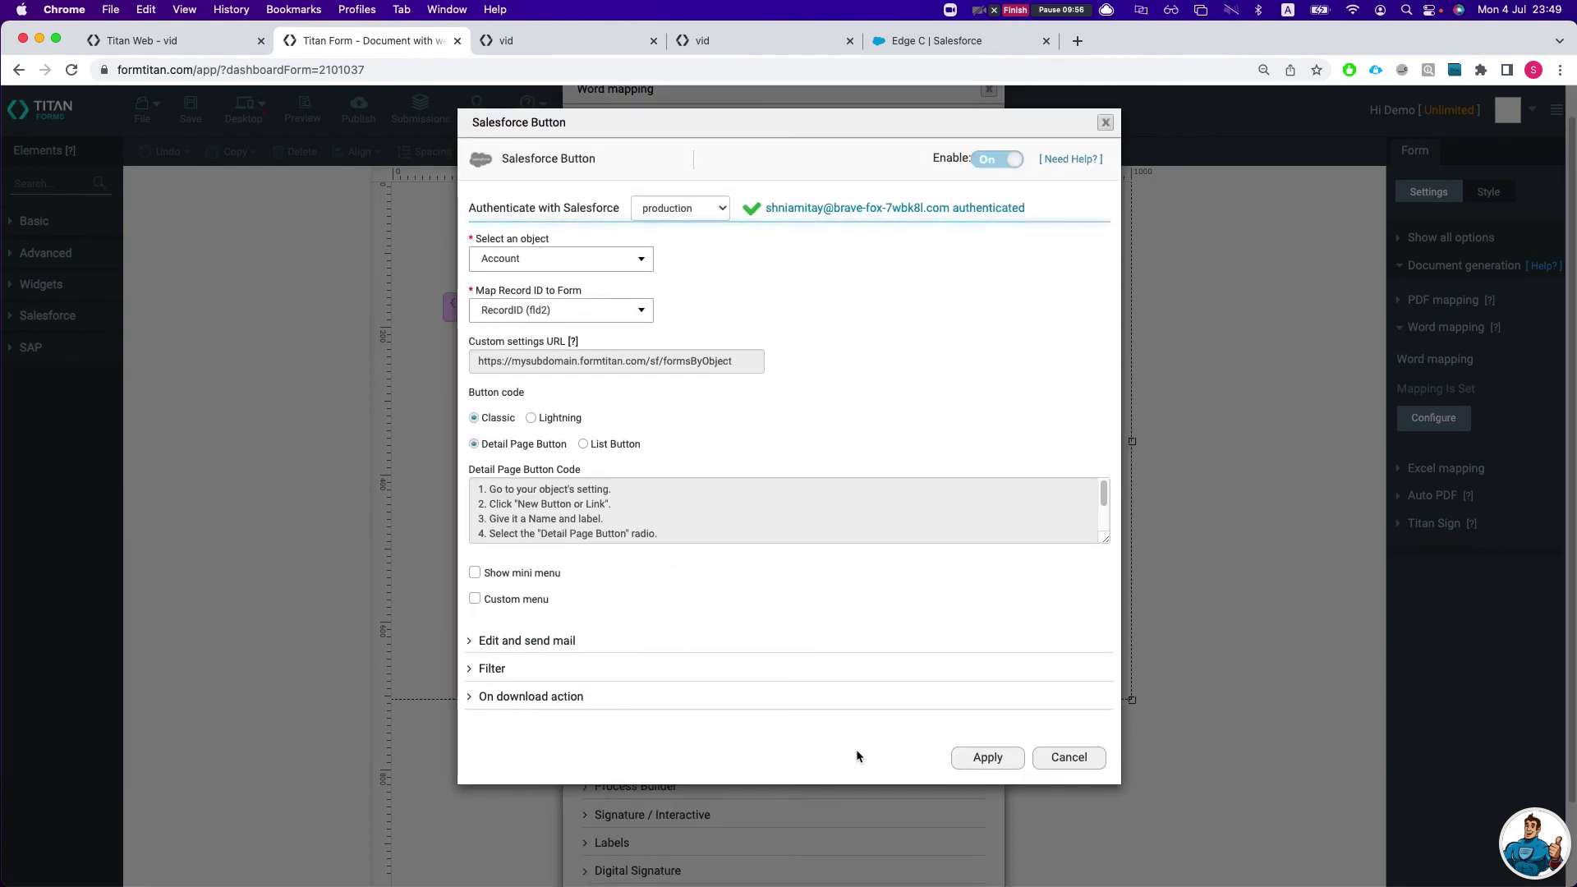
click(975, 759)
click(899, 834)
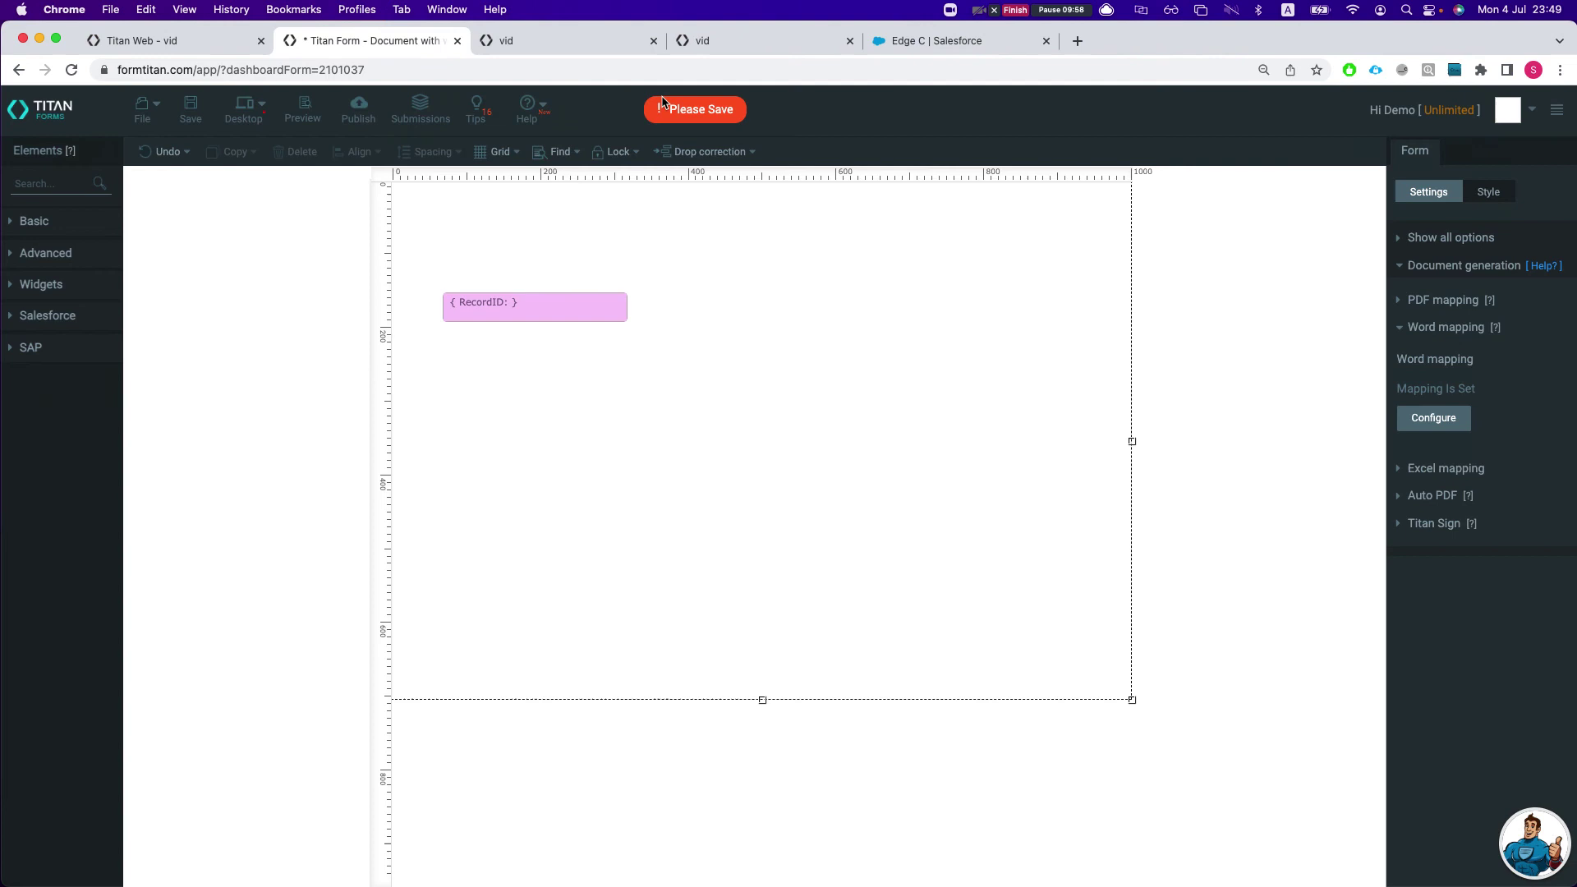
click(191, 109)
- In the Titan account's users, grant the first collaborator Read and Submit permissions on the submissions of "Document with web chart"
click(39, 109)
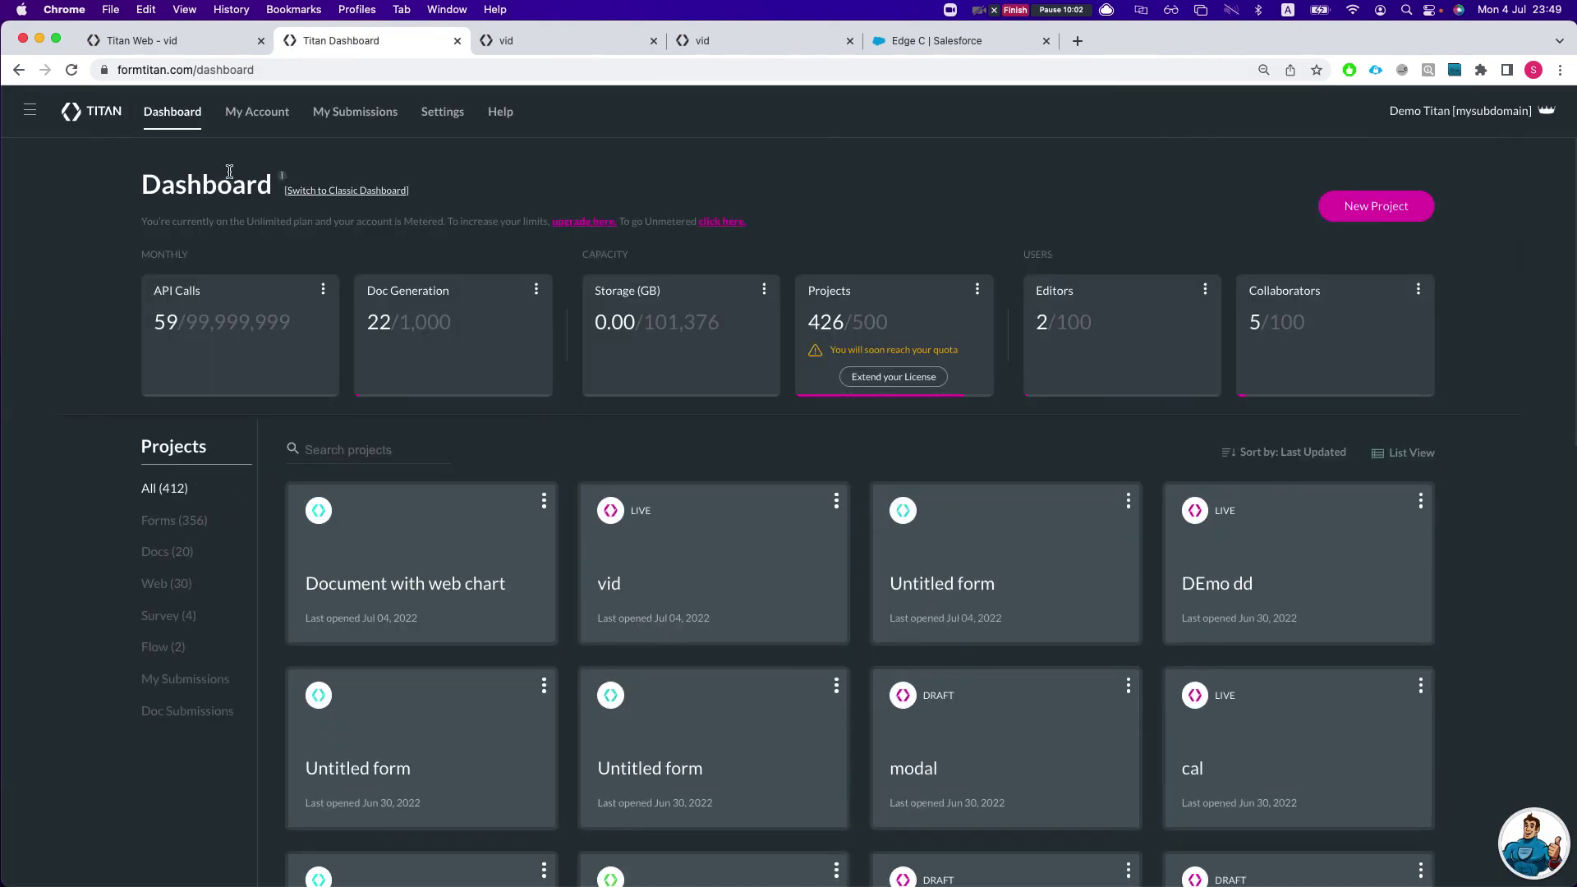
click(244, 122)
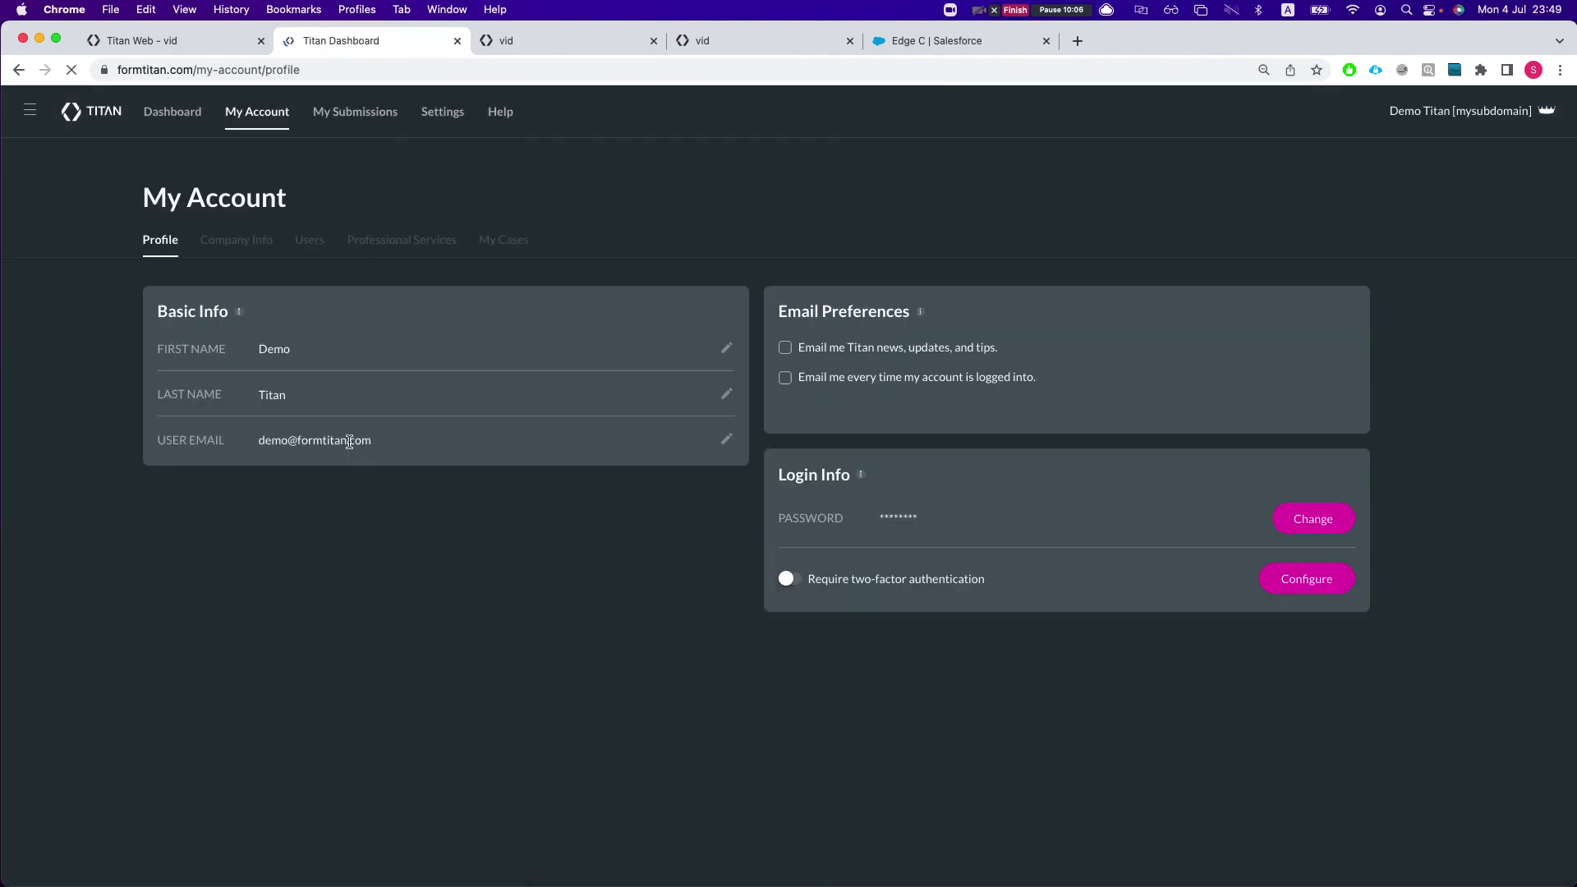
click(298, 241)
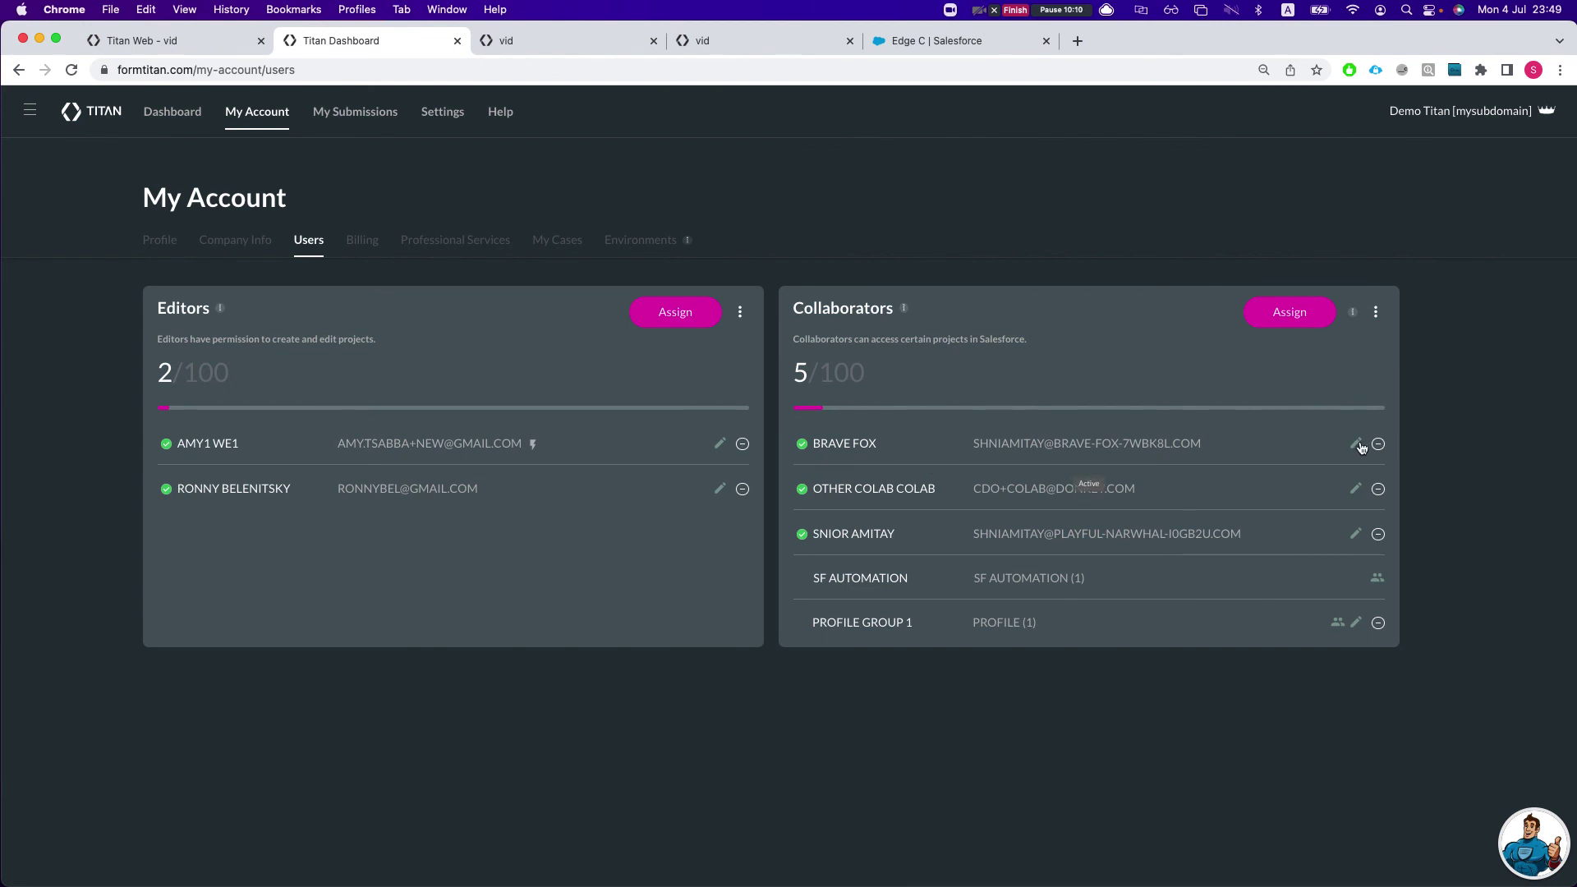
click(1355, 444)
click(1033, 684)
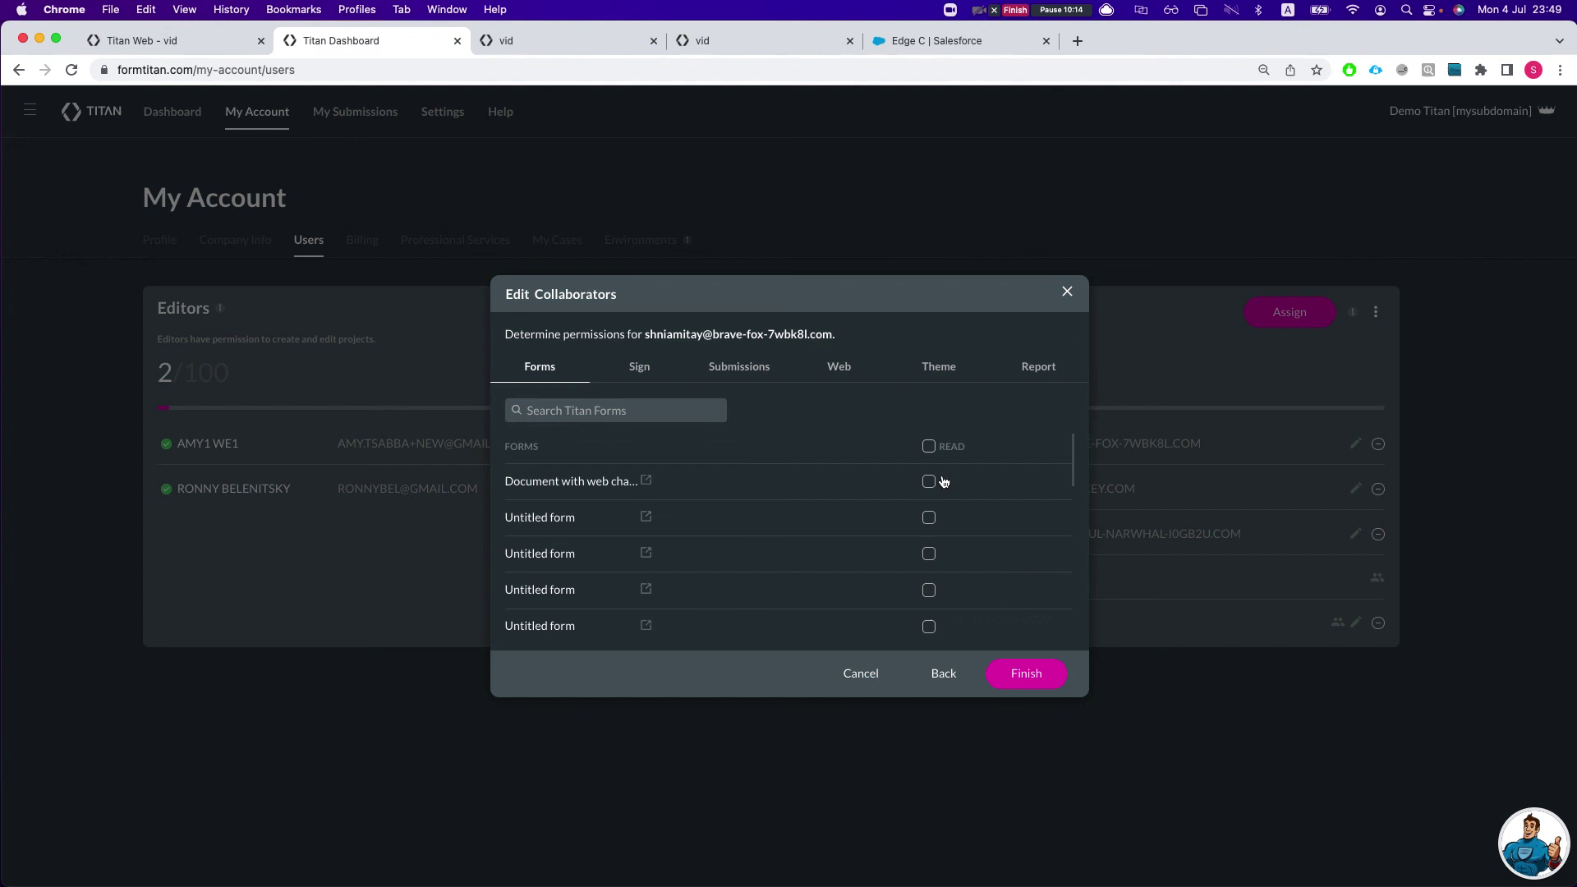
click(762, 367)
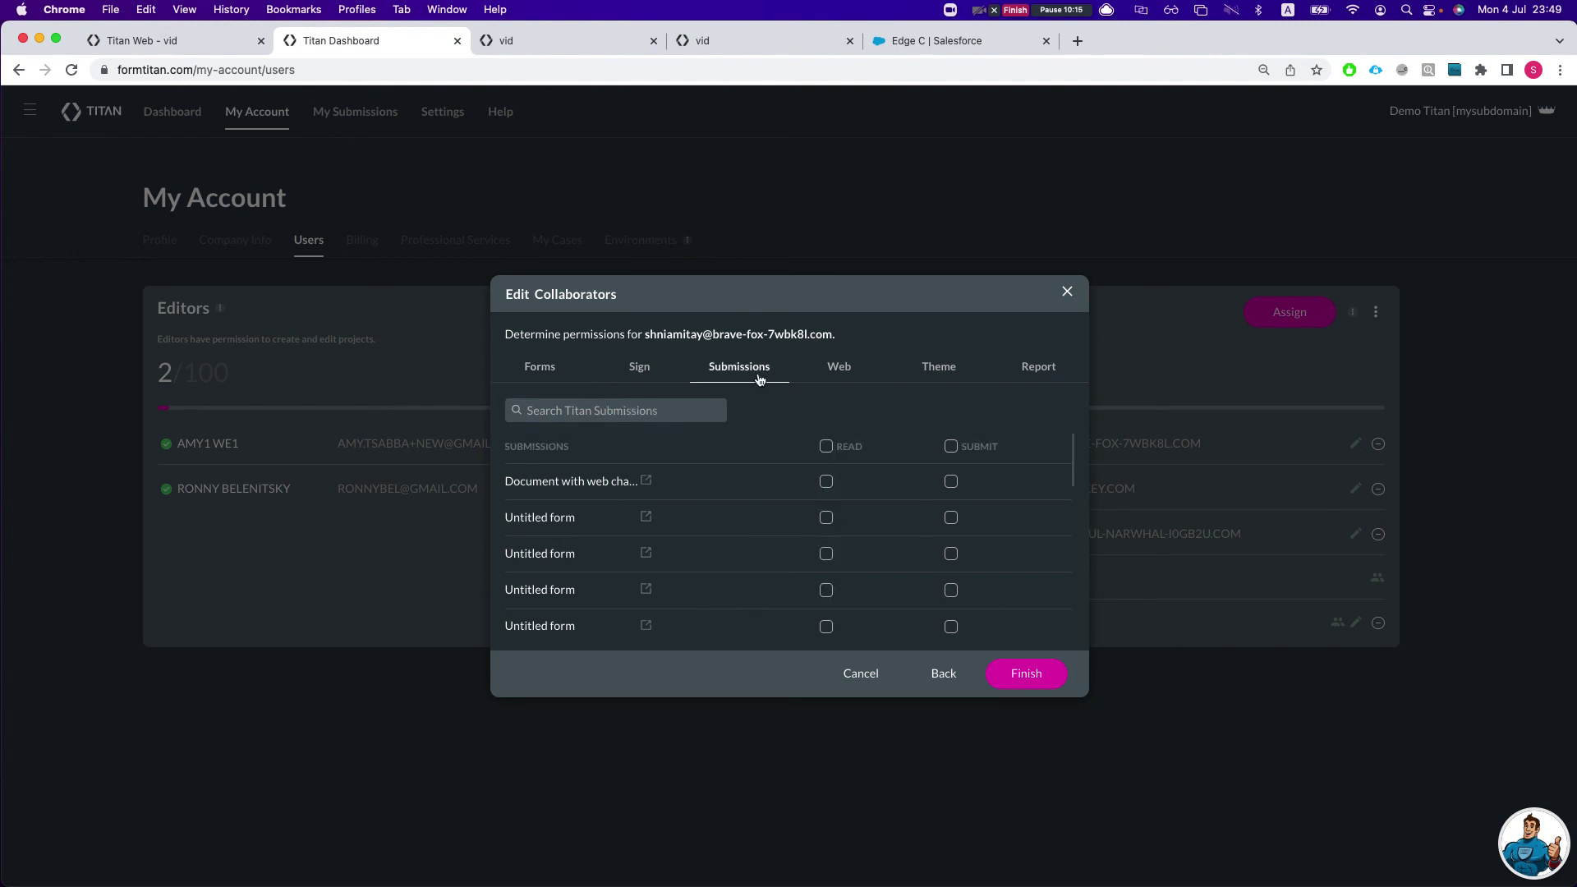
click(825, 482)
click(951, 481)
click(1029, 670)
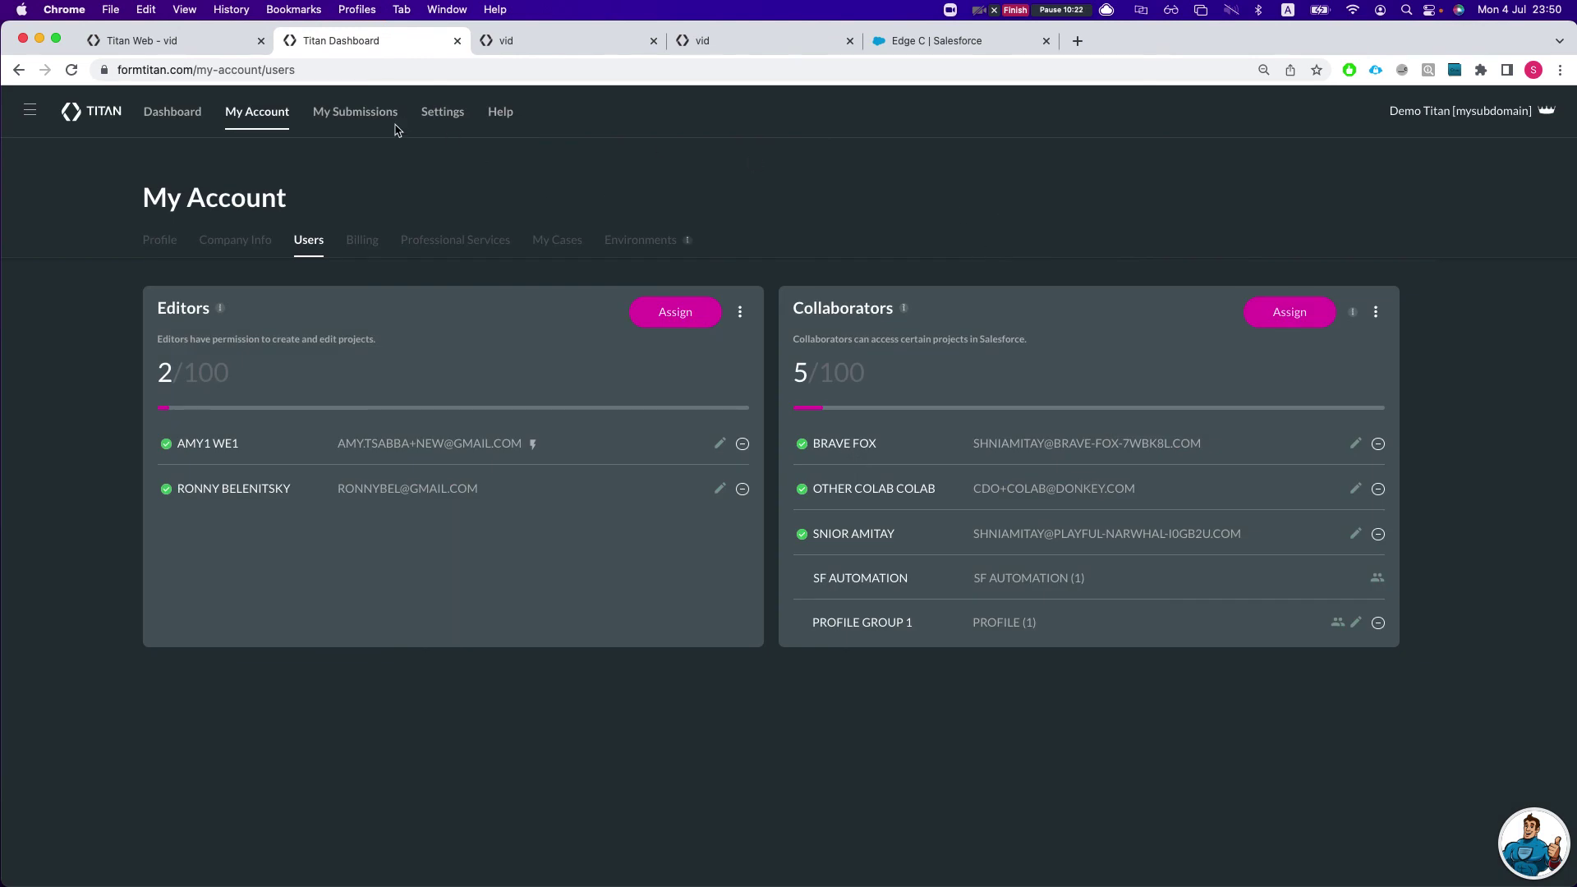
- Open the Titan settings, and preview the "Document with web chart" template from the Edge C account in Salesforce
click(443, 115)
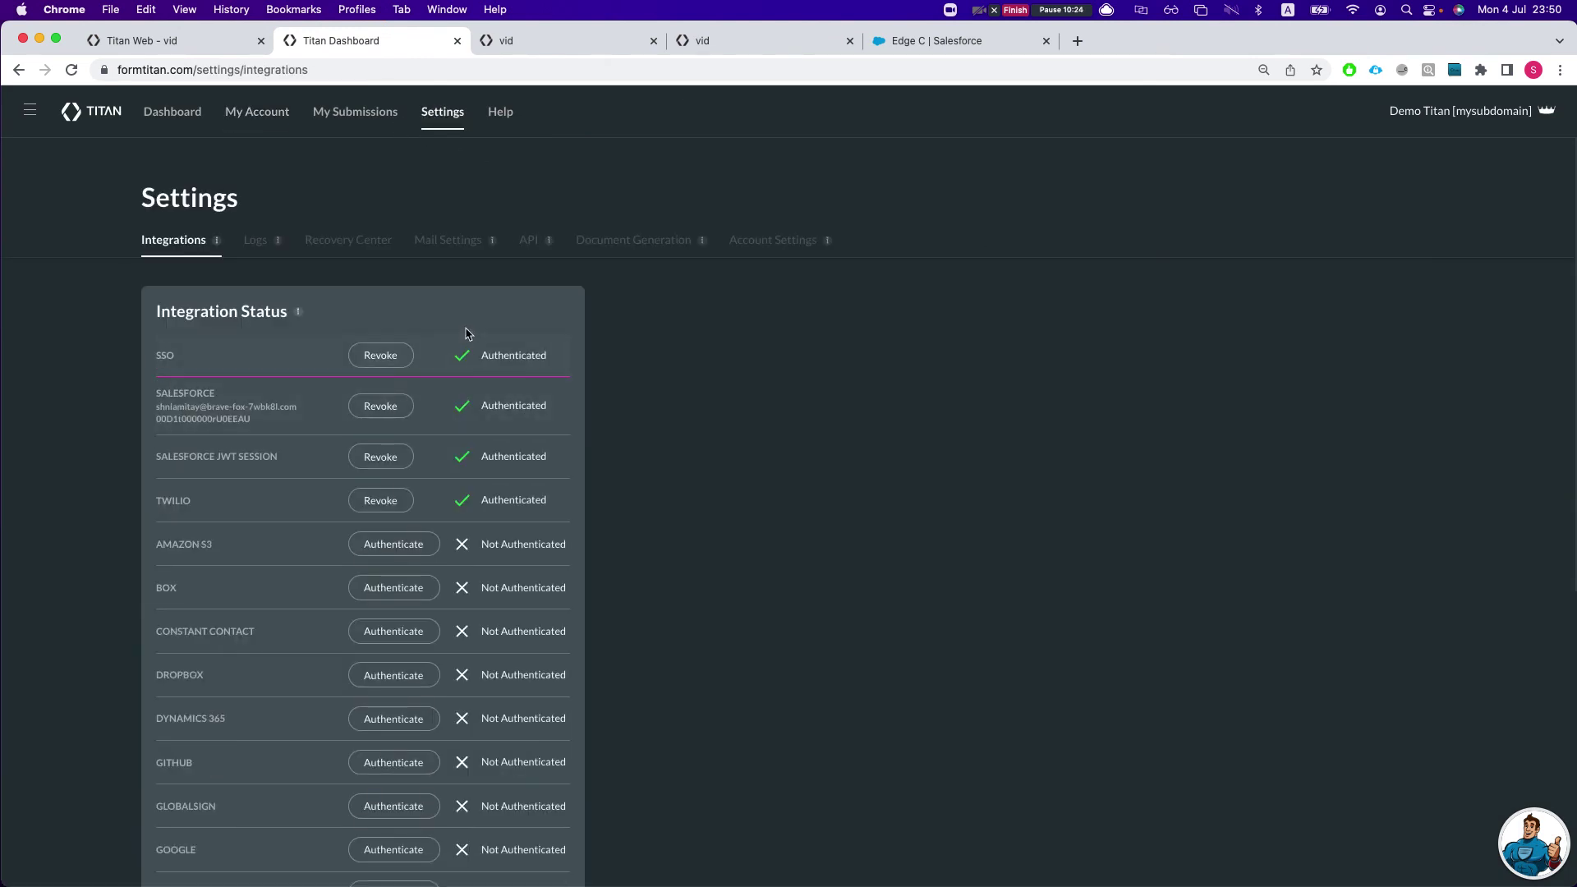
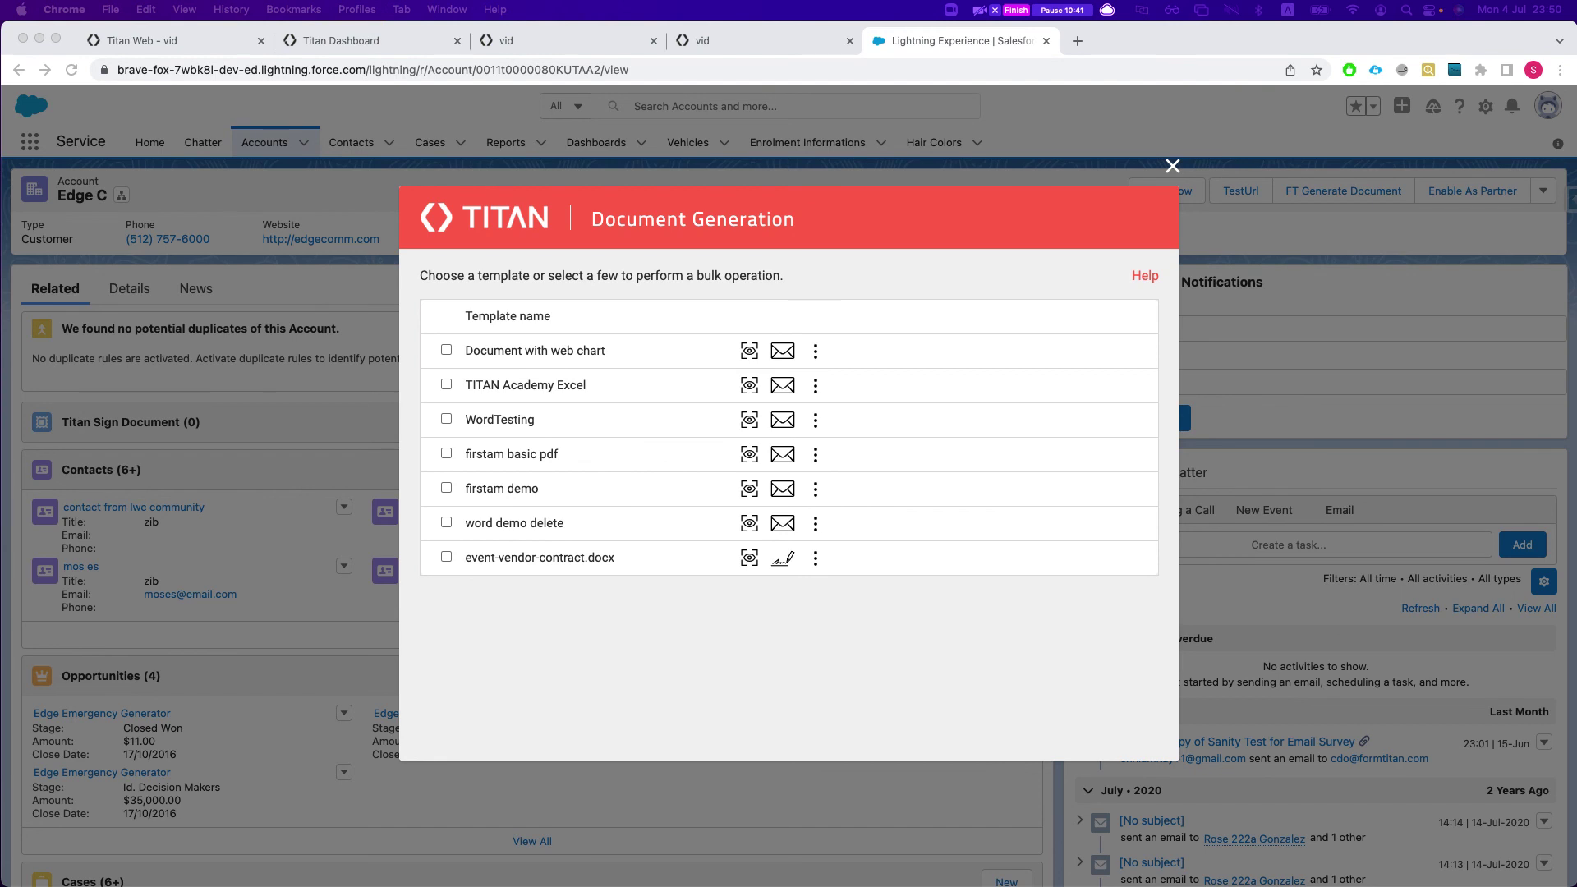
click(749, 351)
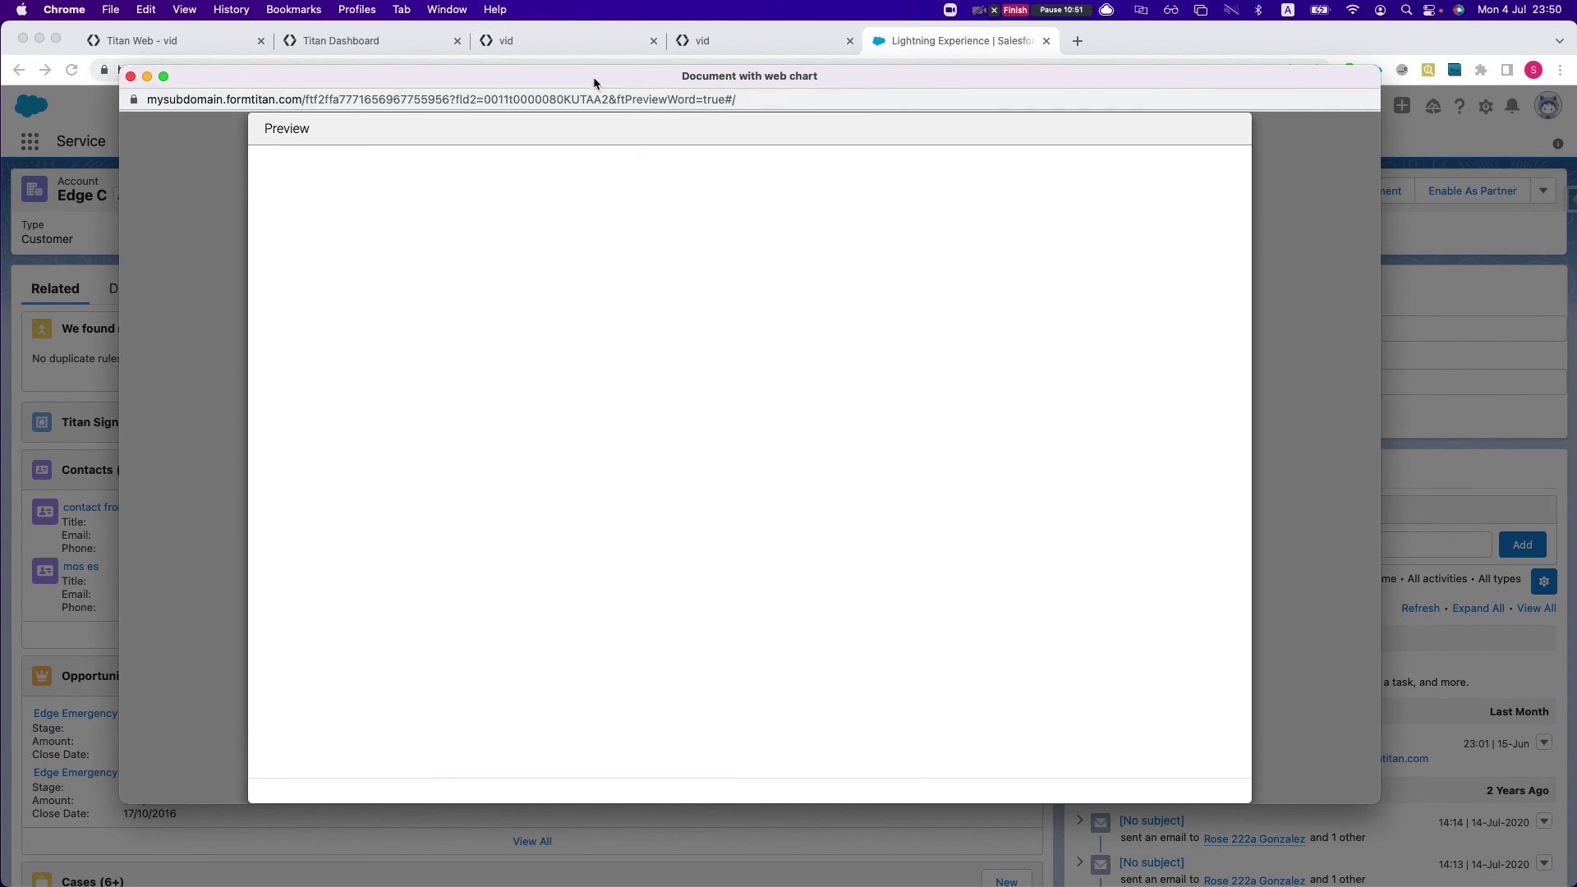
key(super+w)
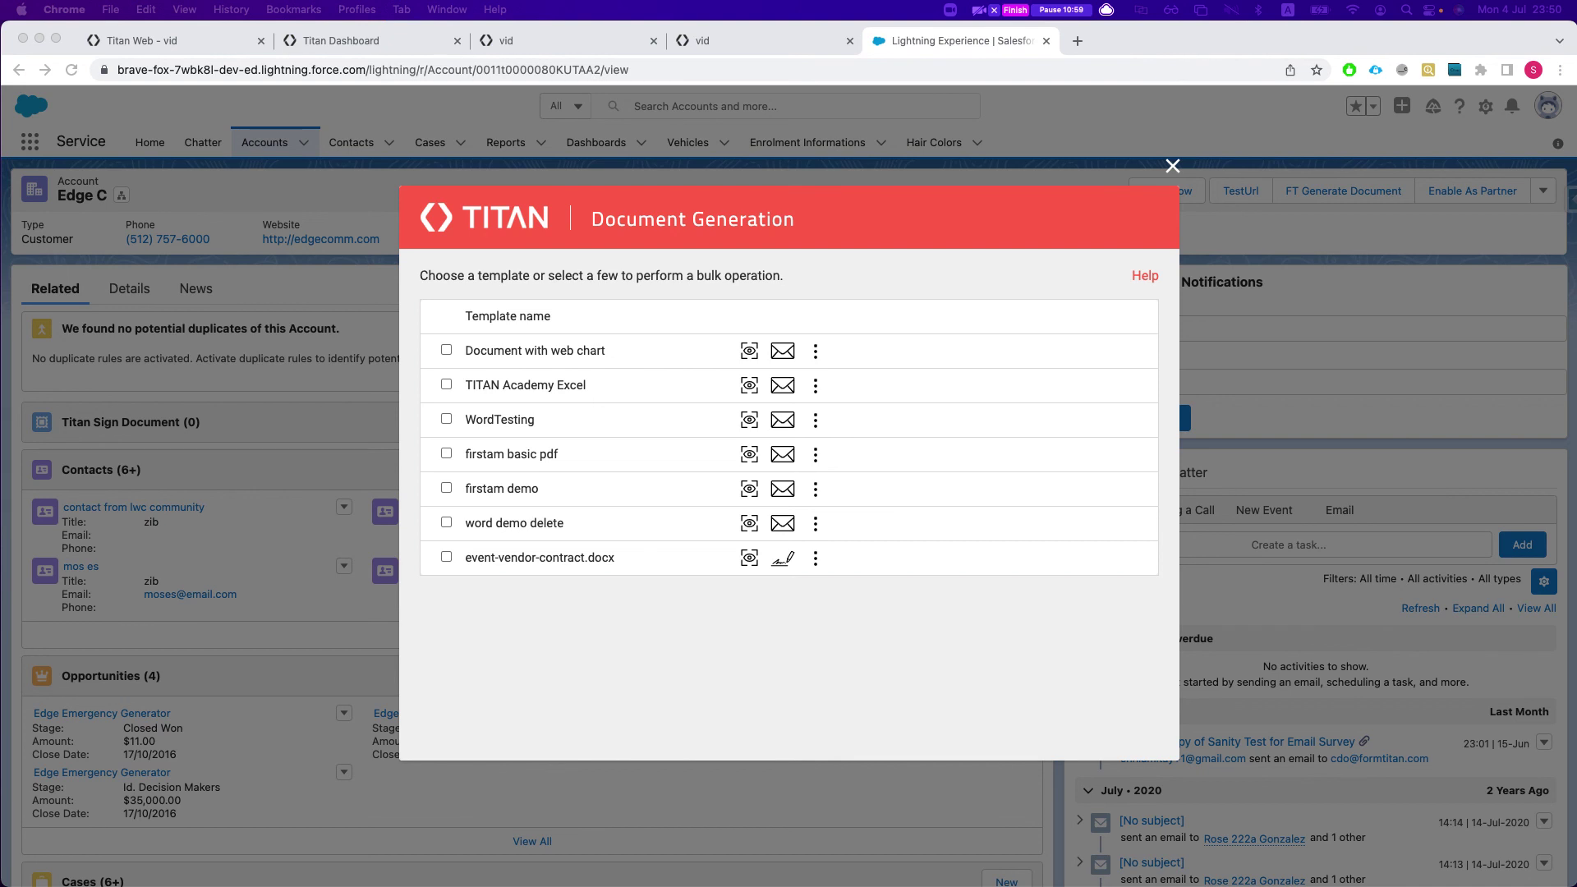
- In the Titan Web project, add a condition on Account ID to the doughnut chart's Salesforce mapping
click(361, 43)
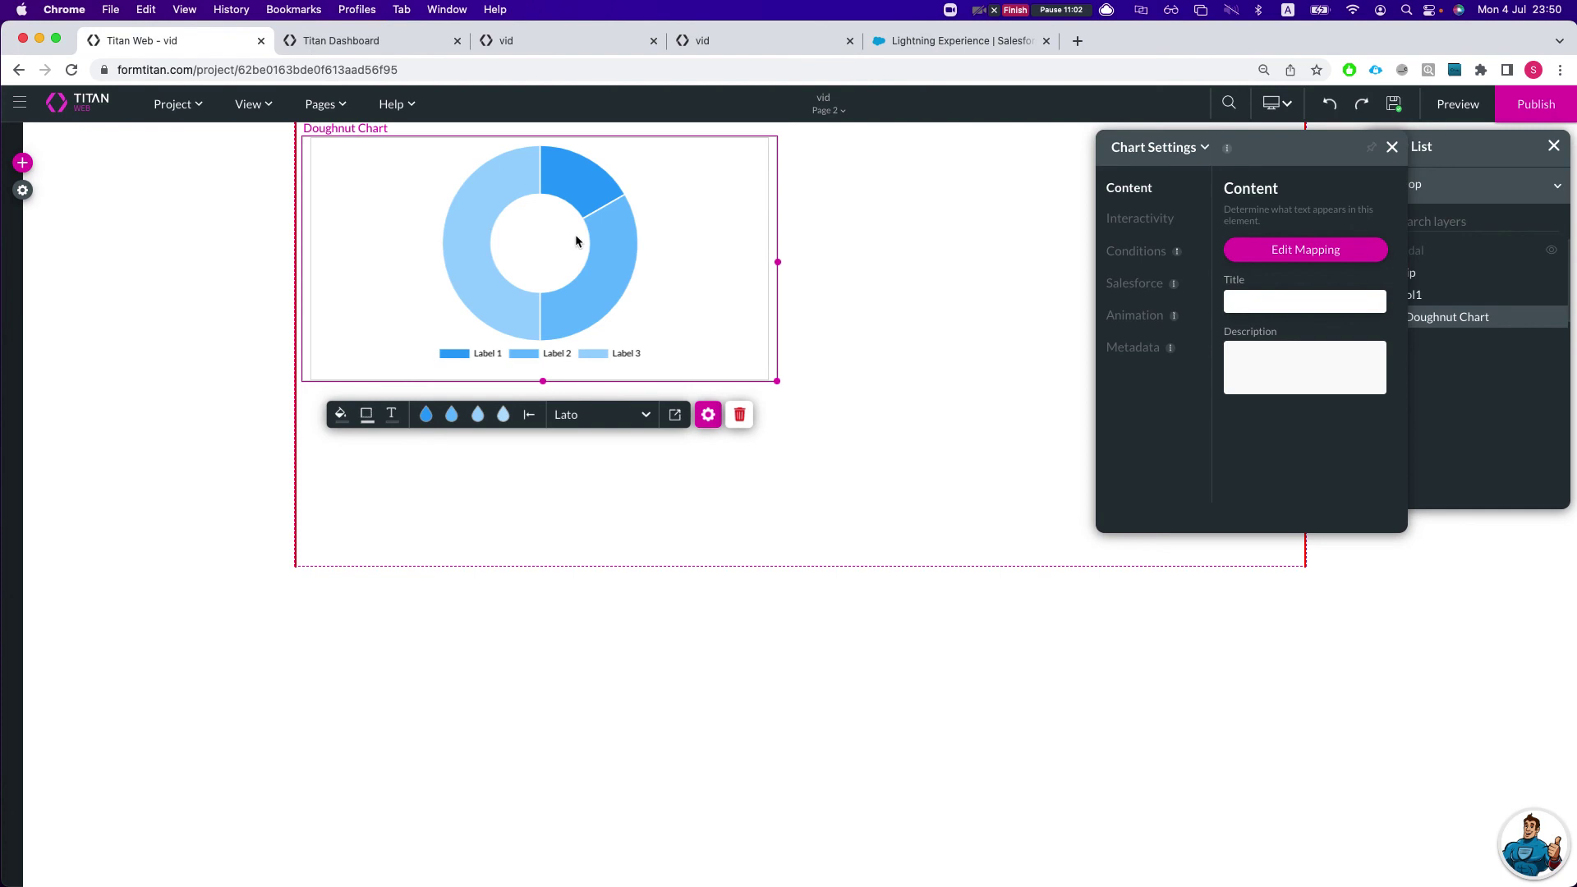
click(163, 39)
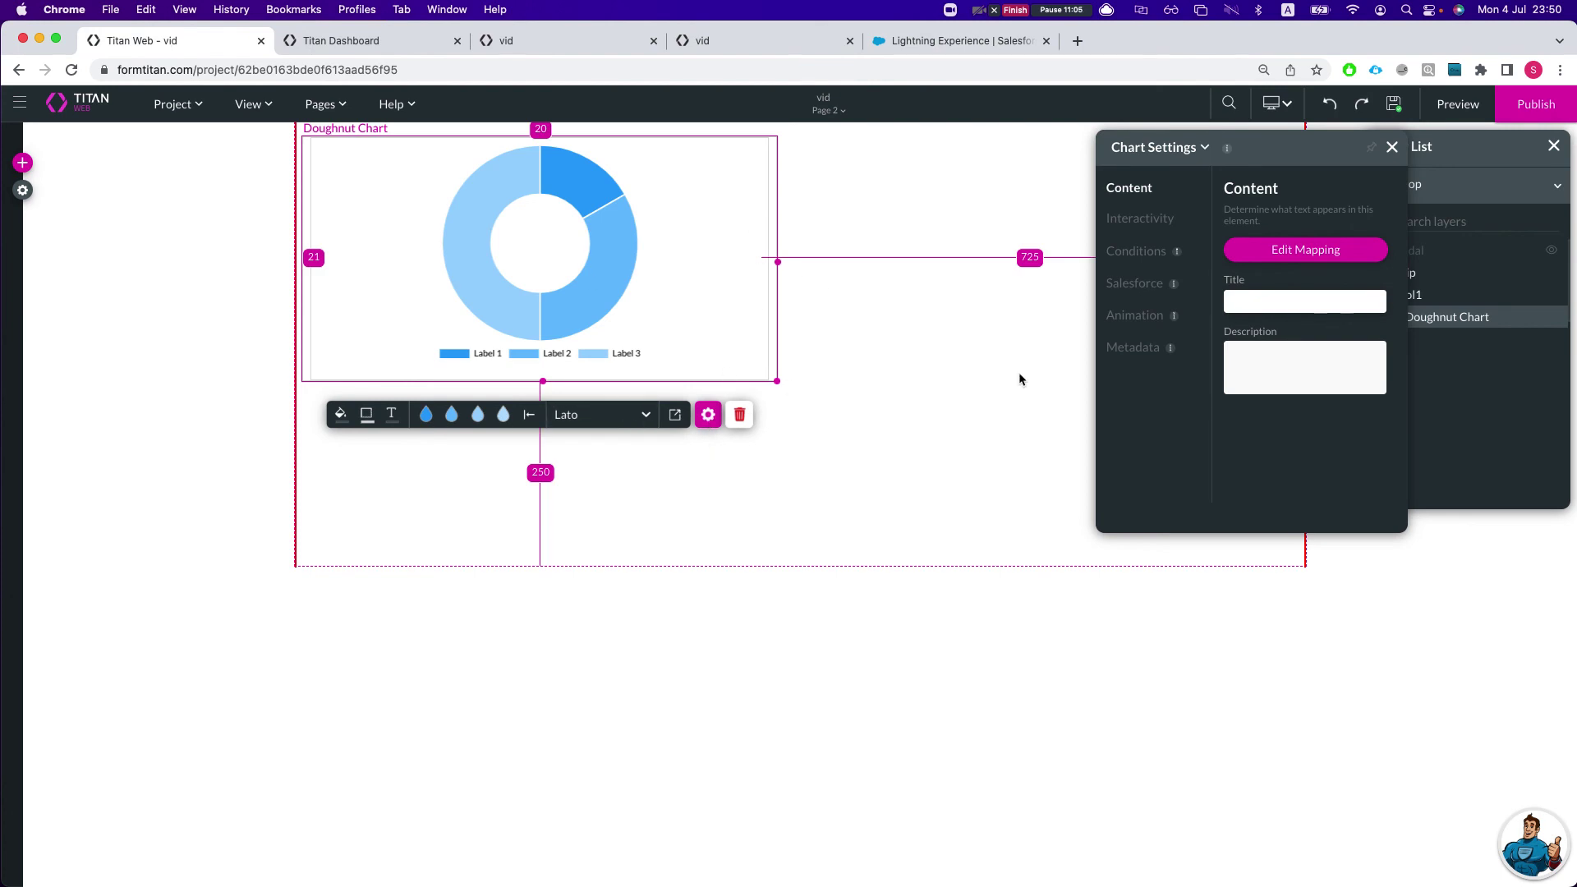
click(1299, 250)
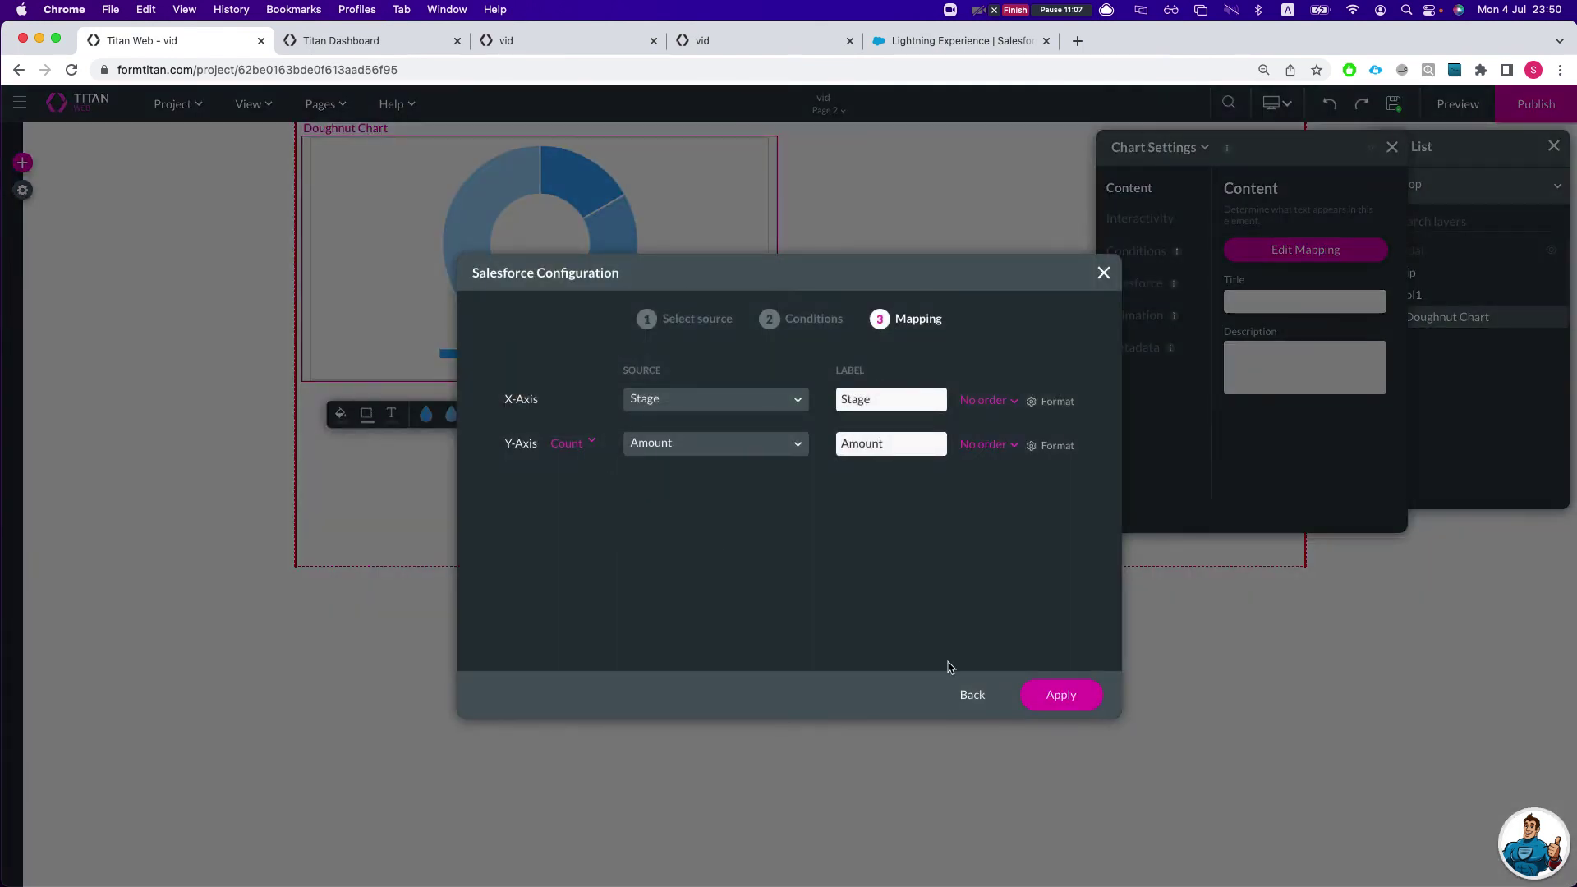
click(972, 695)
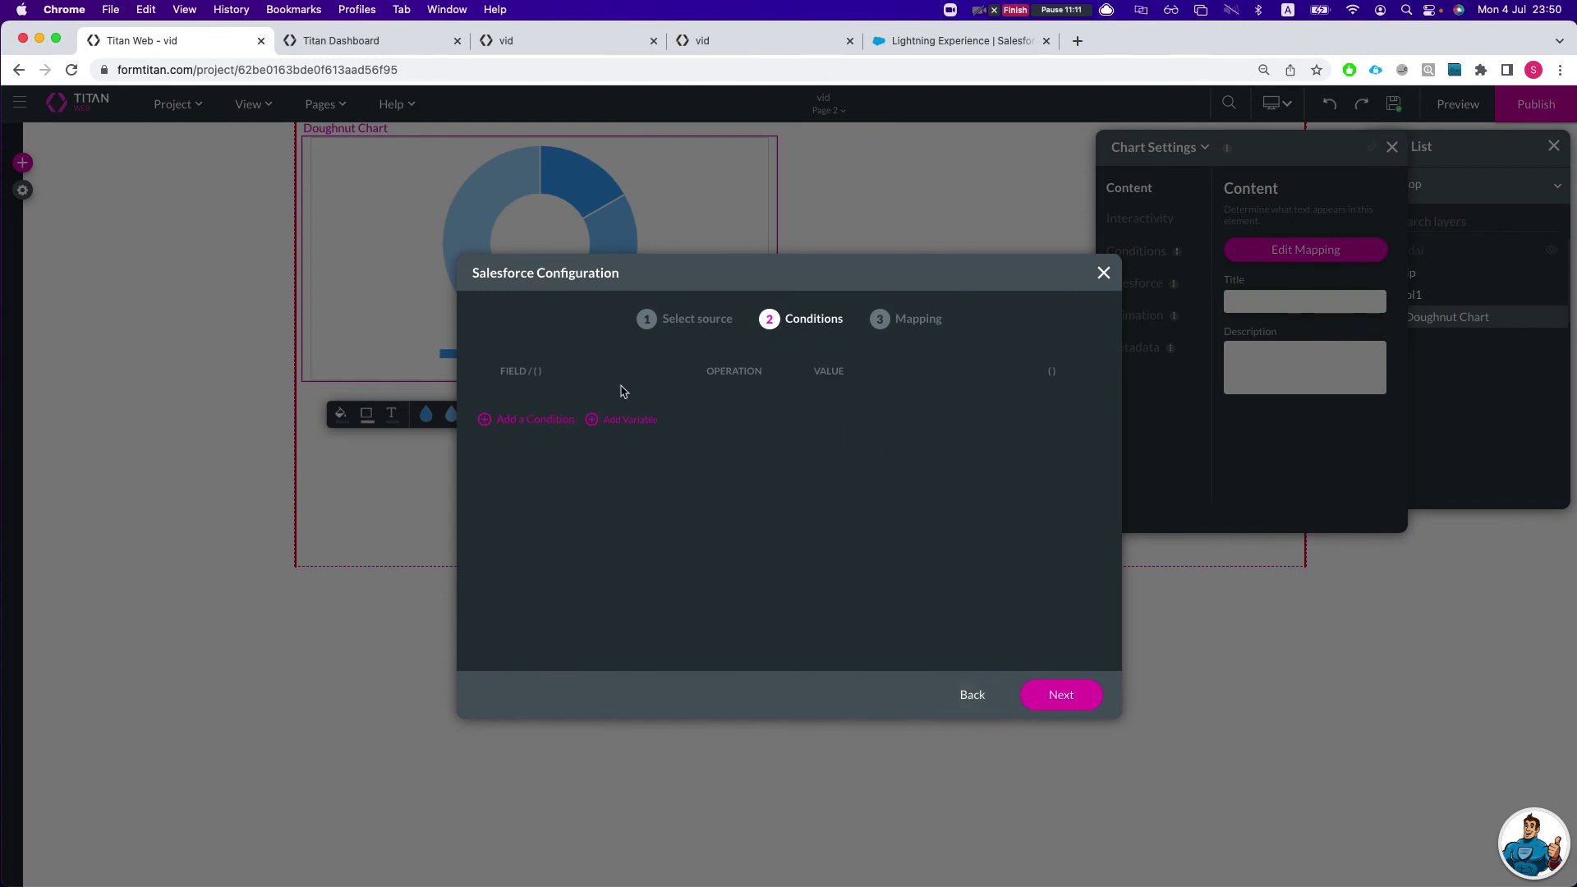
click(552, 426)
click(572, 410)
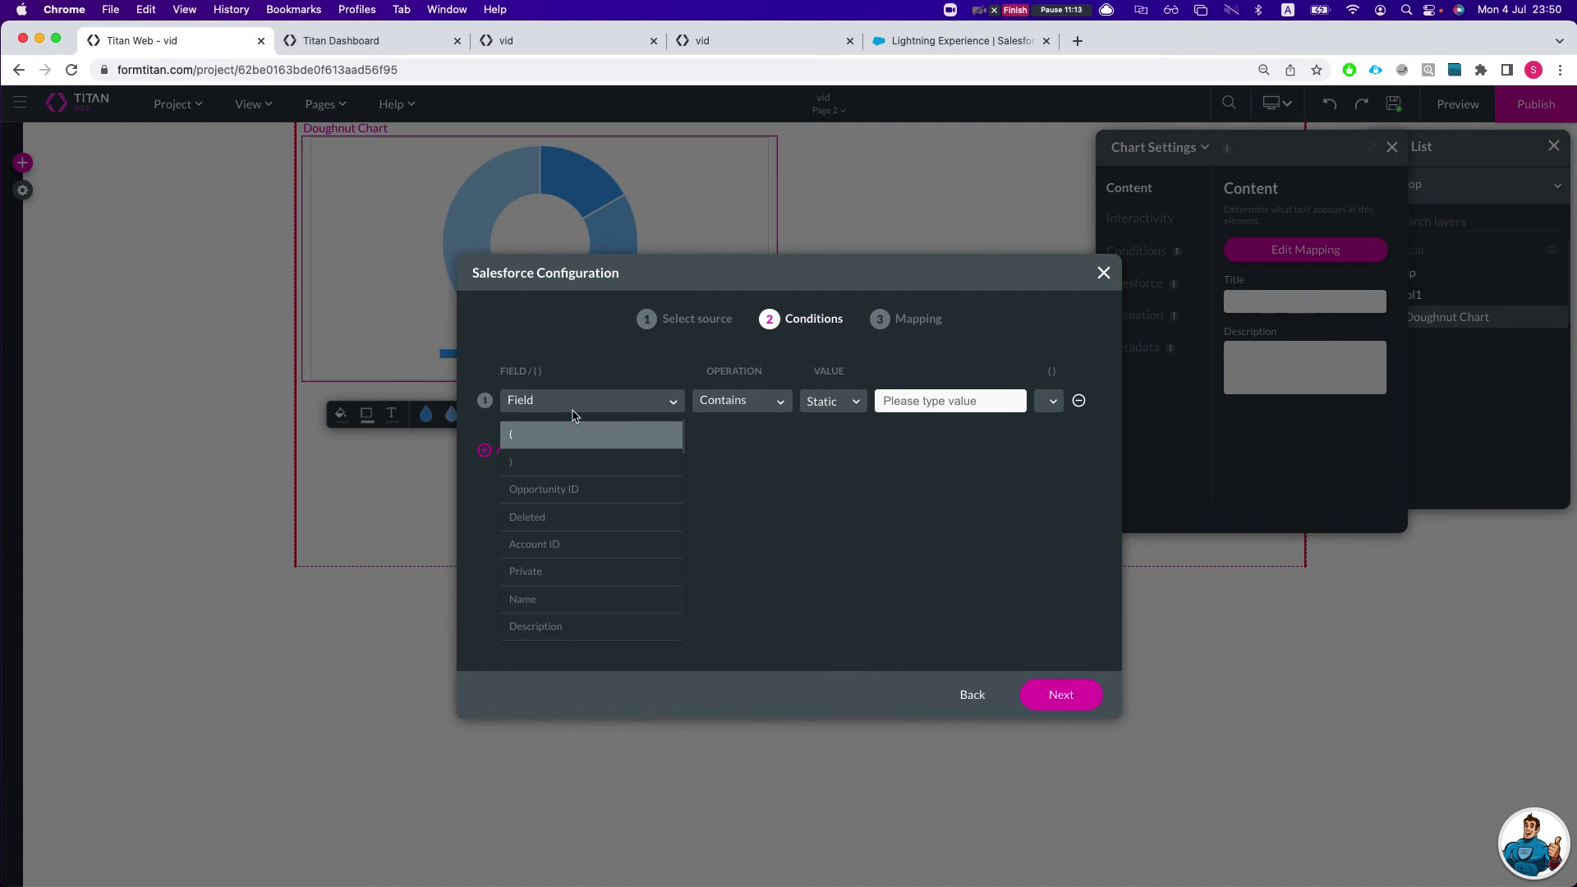
text(acc)
click(556, 443)
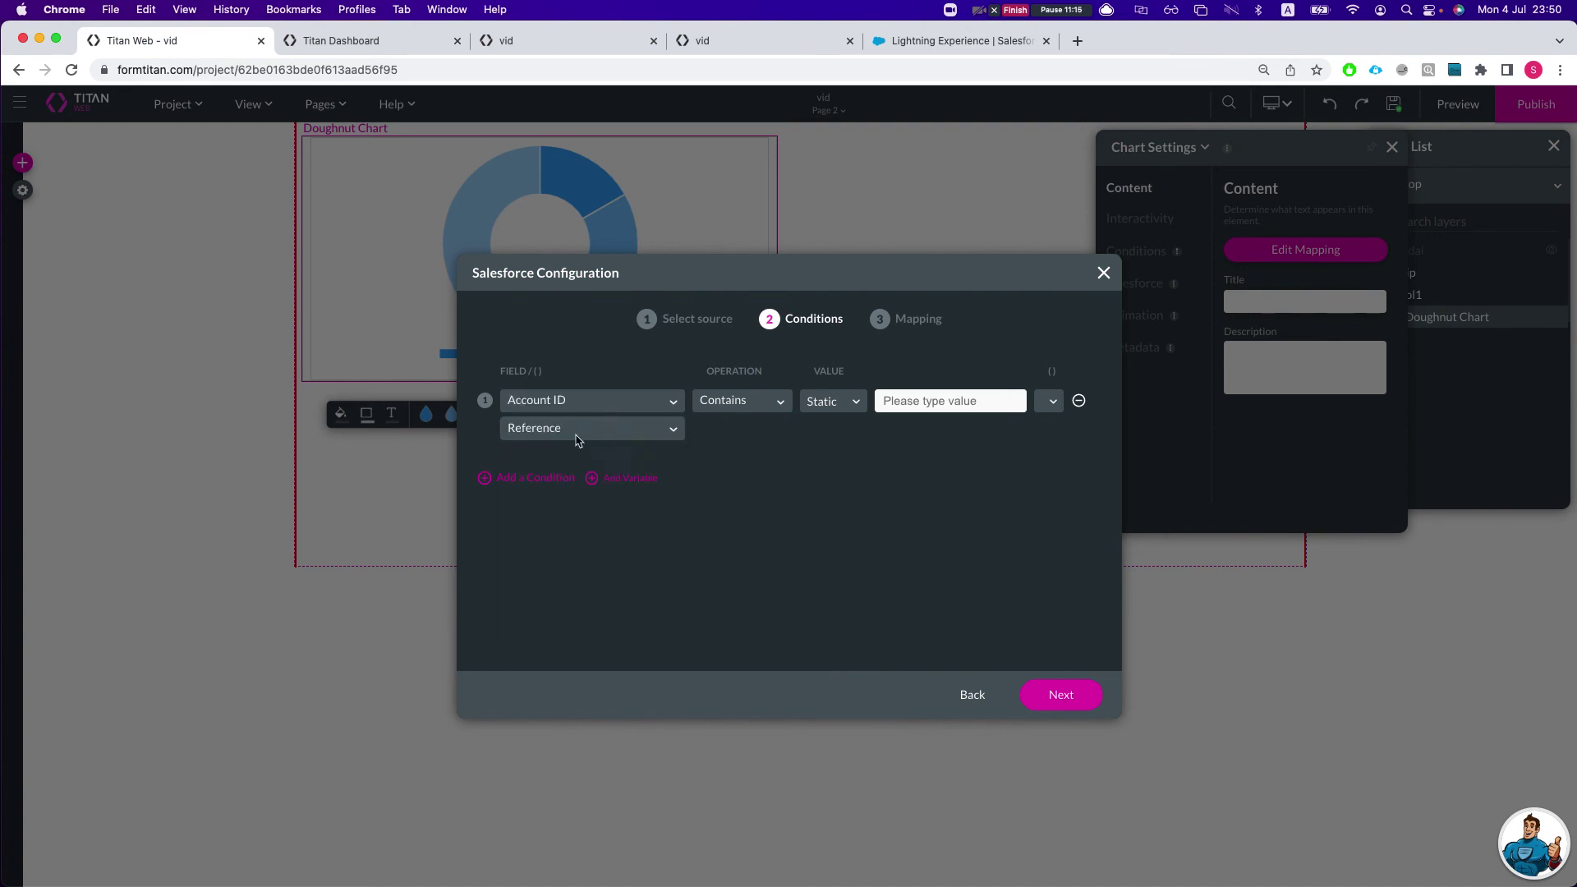
- Set the chart condition to Equals the field Doc Gen RecordID with Account ID as reference, and apply the mapping
click(753, 407)
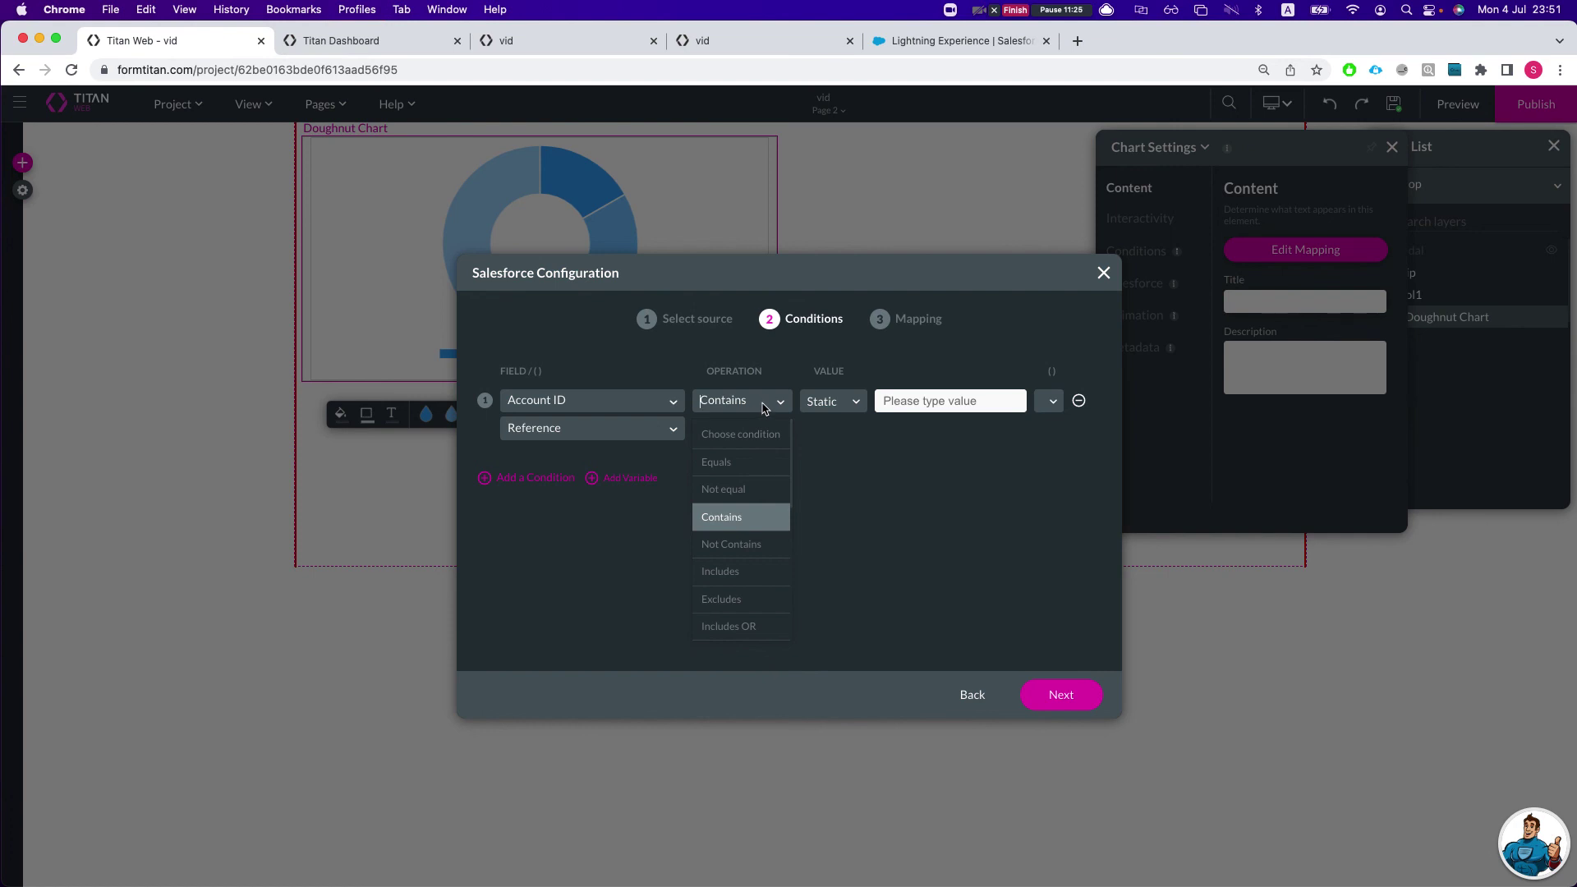
click(750, 461)
click(840, 412)
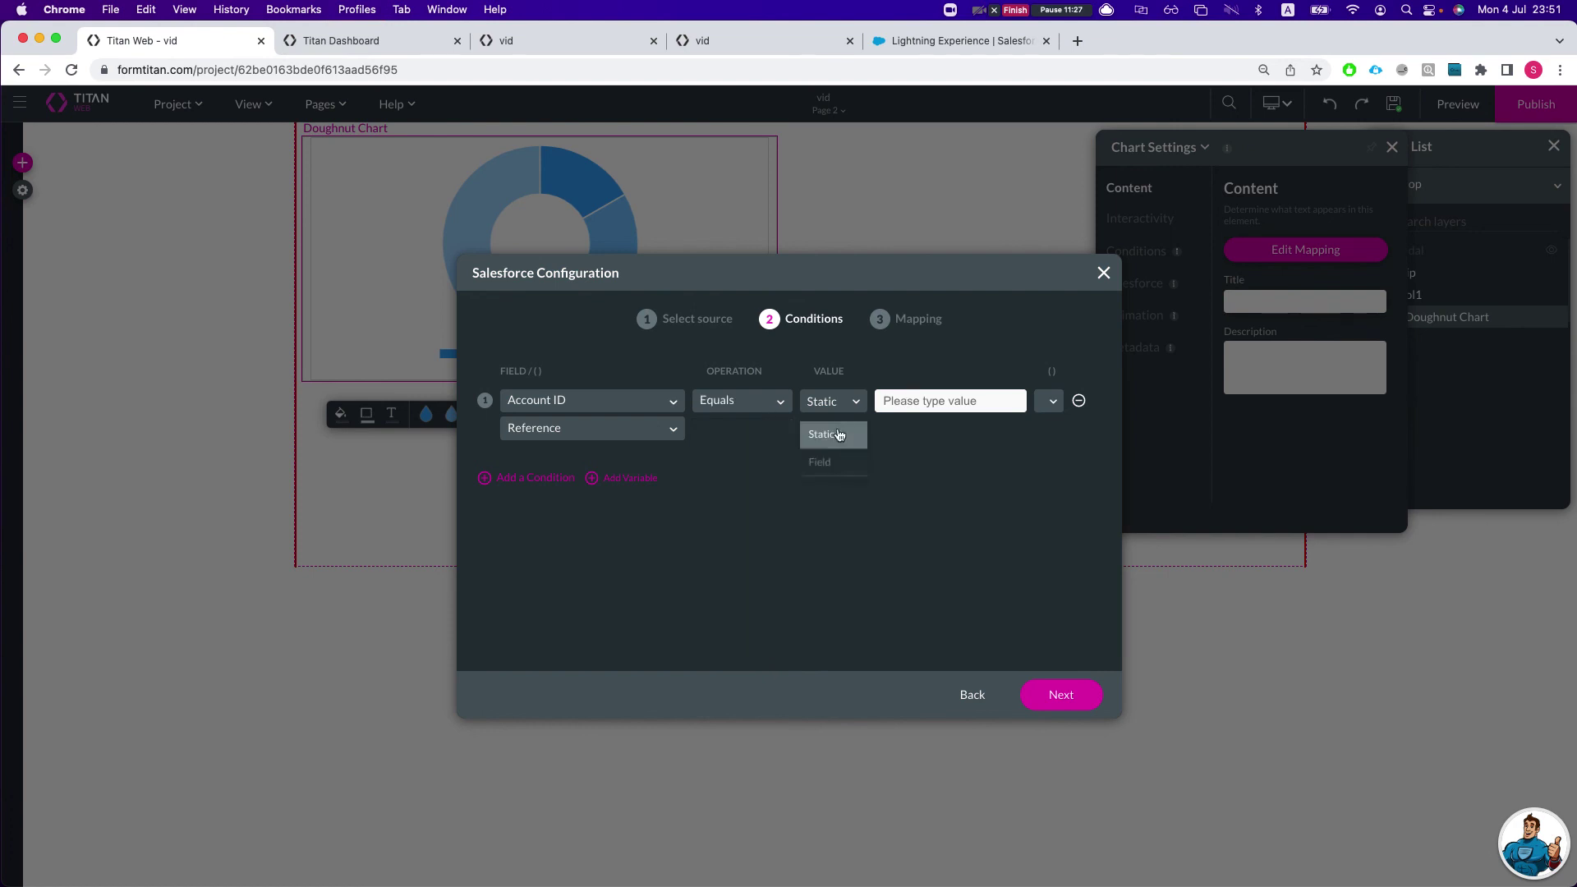
click(819, 461)
click(942, 402)
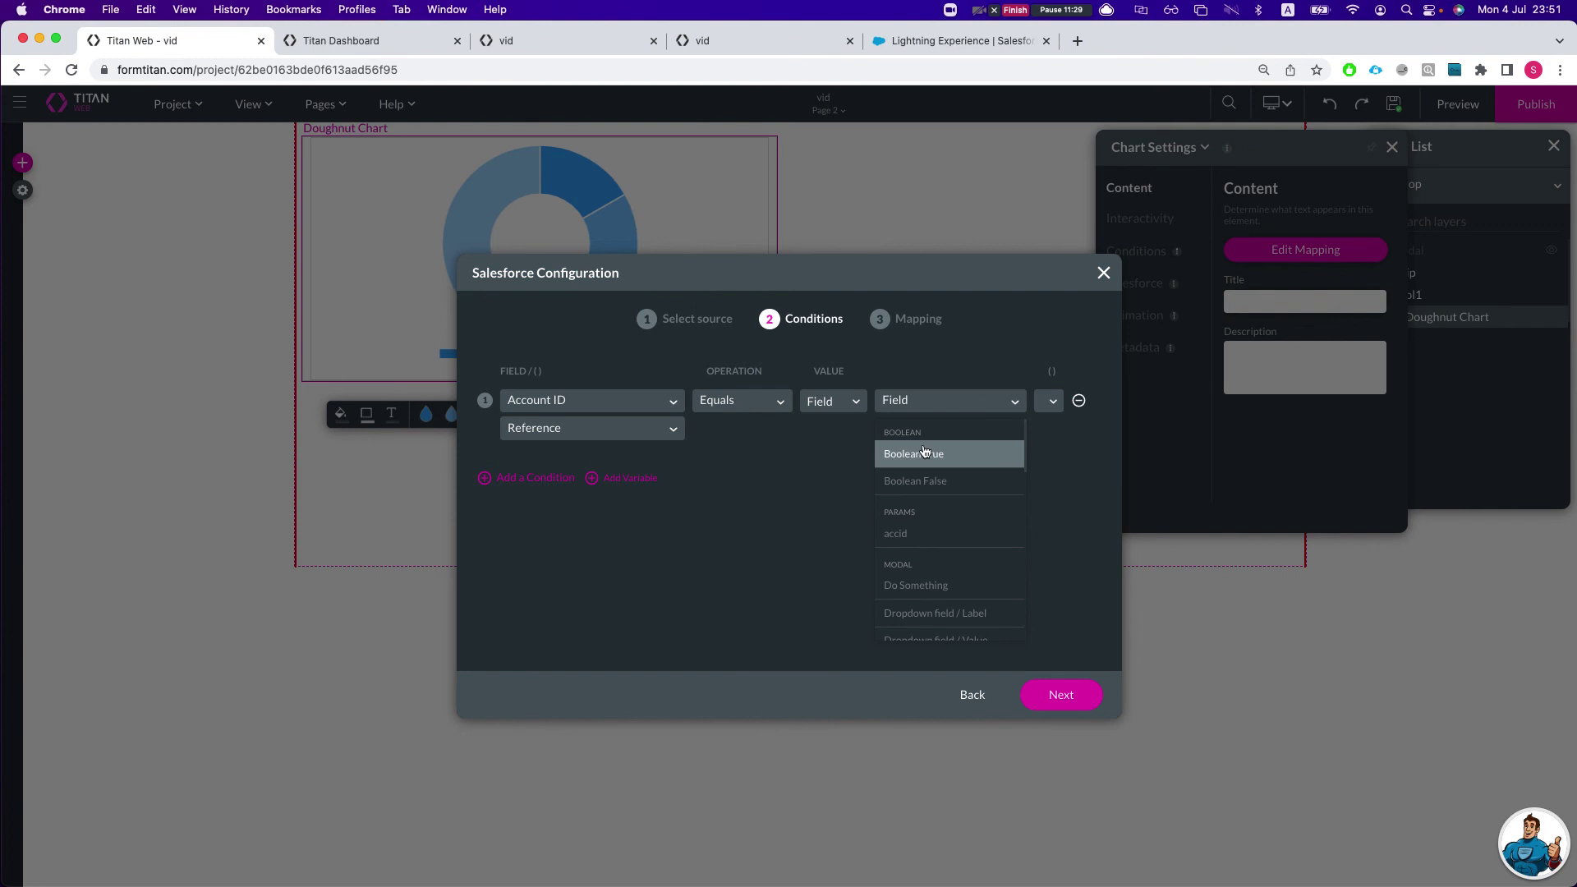
text(doc)
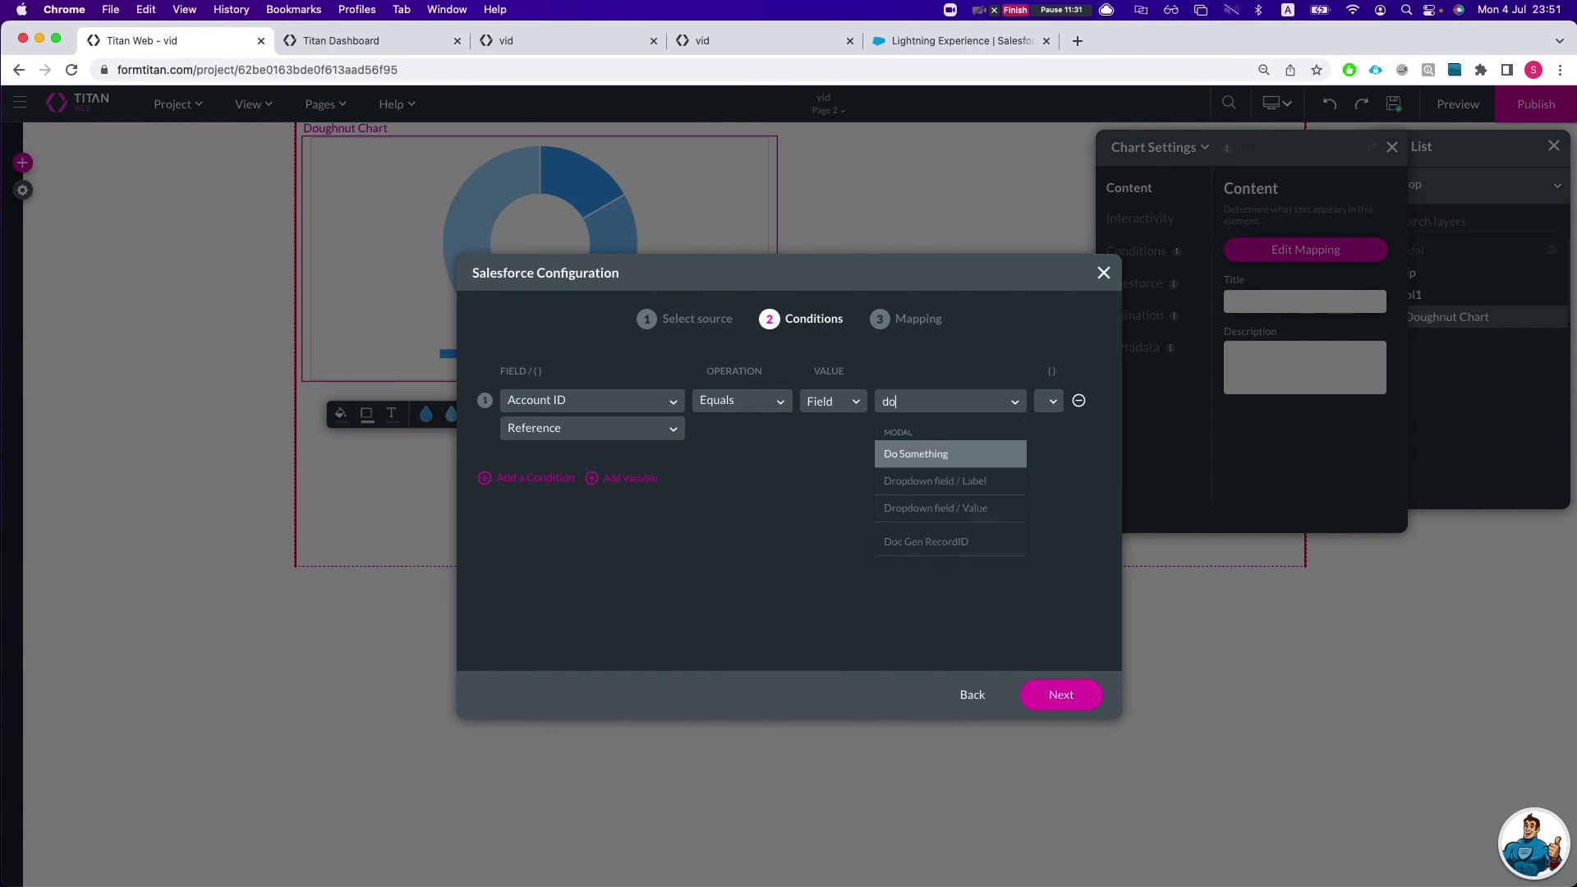
click(936, 436)
click(579, 428)
click(588, 471)
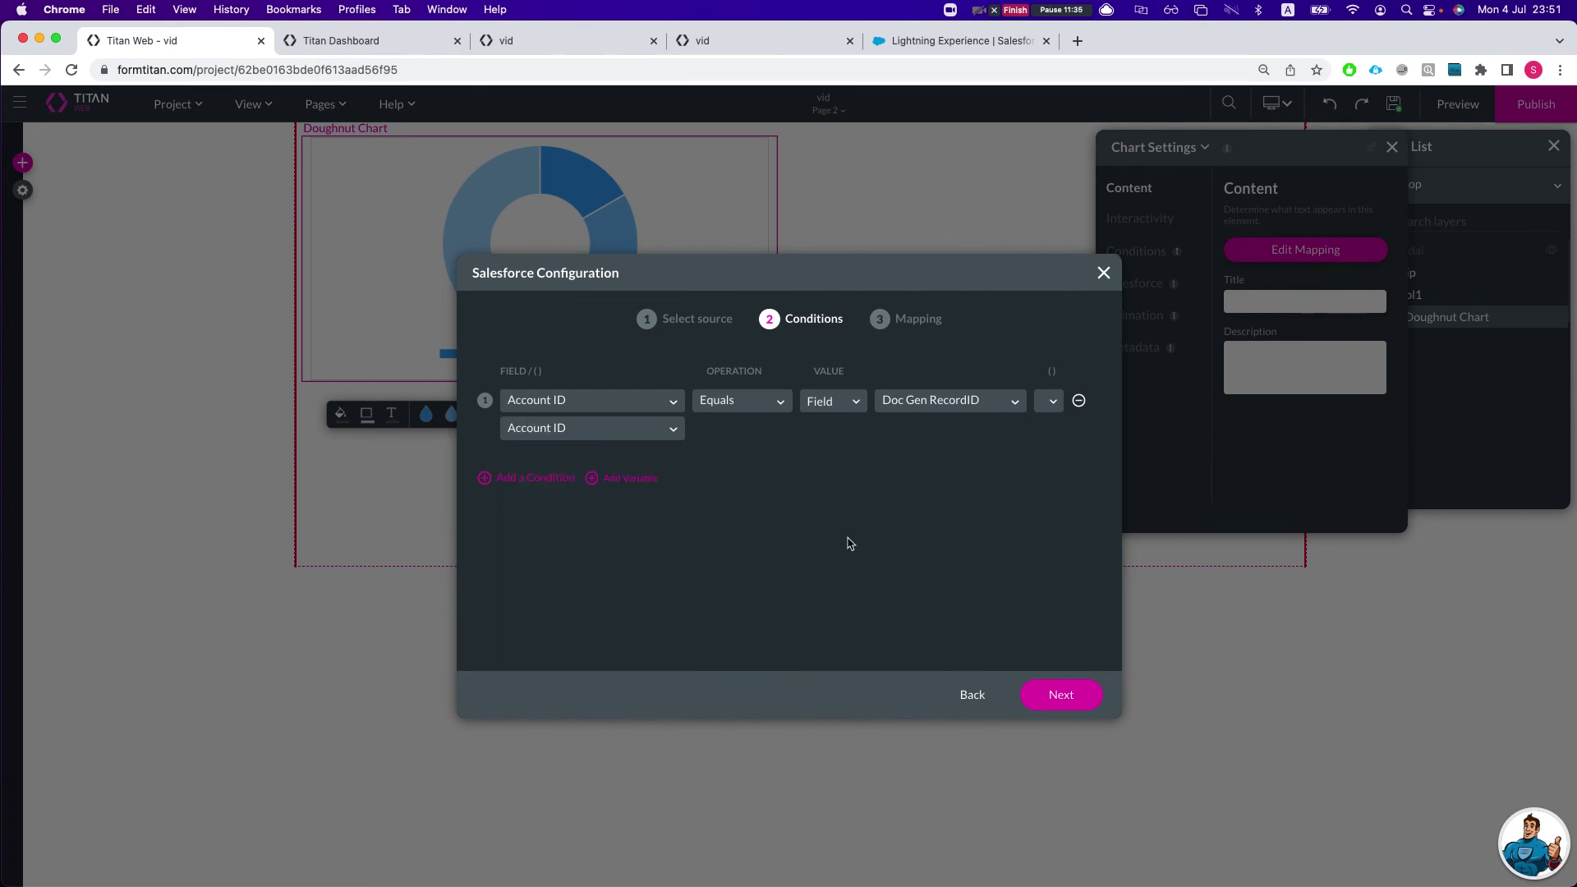
click(1061, 698)
click(1059, 700)
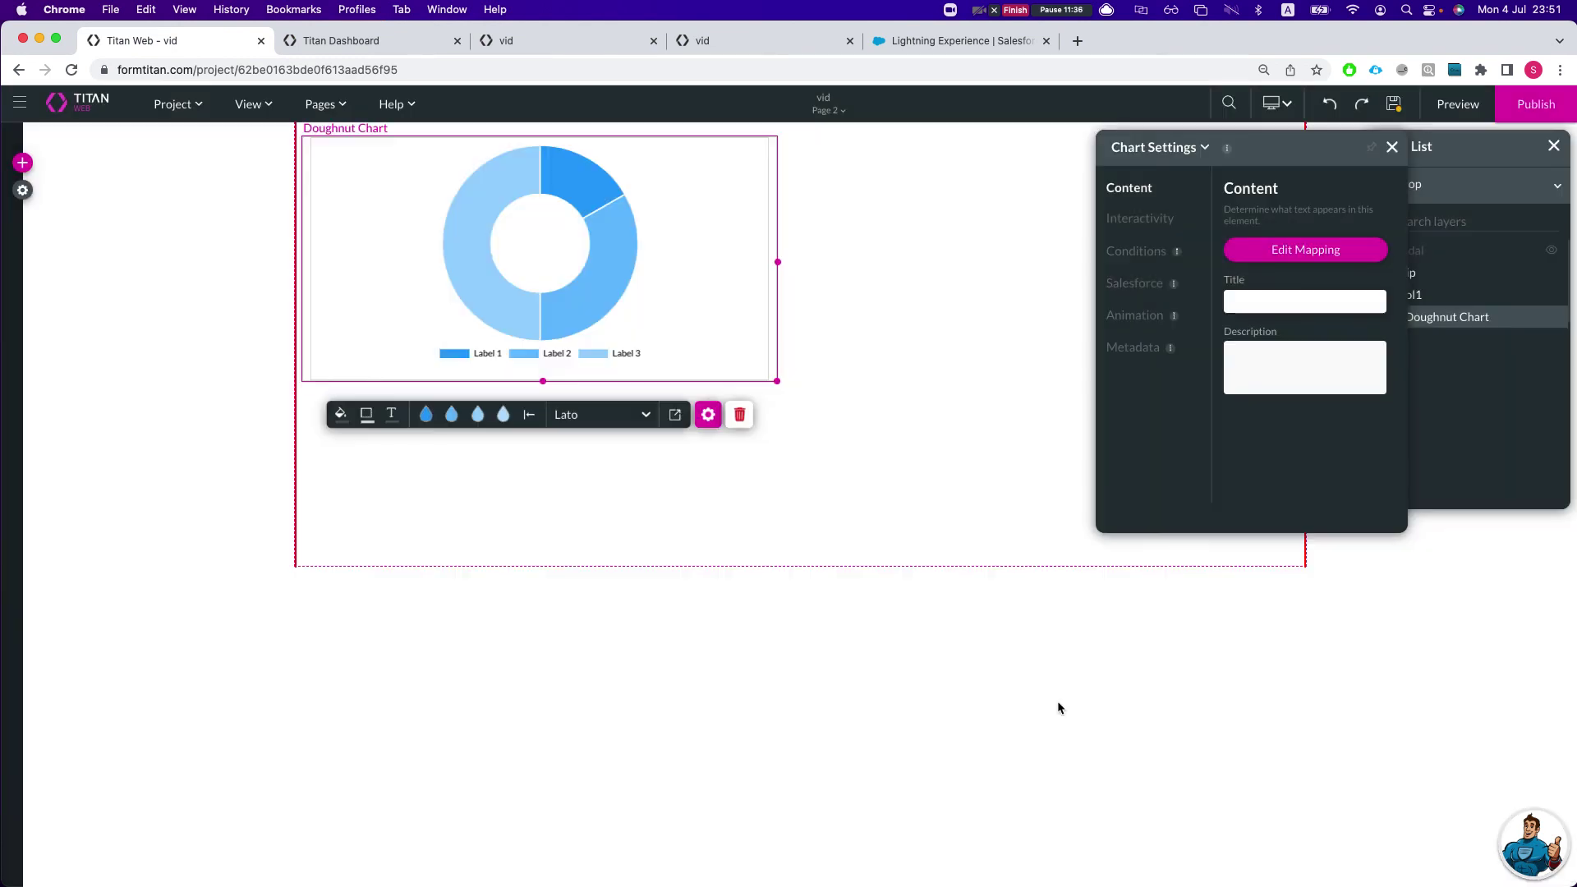
click(814, 294)
- Return to the Edge C account in Salesforce, preview "Document with web chart" and examine its opportunities table and doughnut chart
click(328, 41)
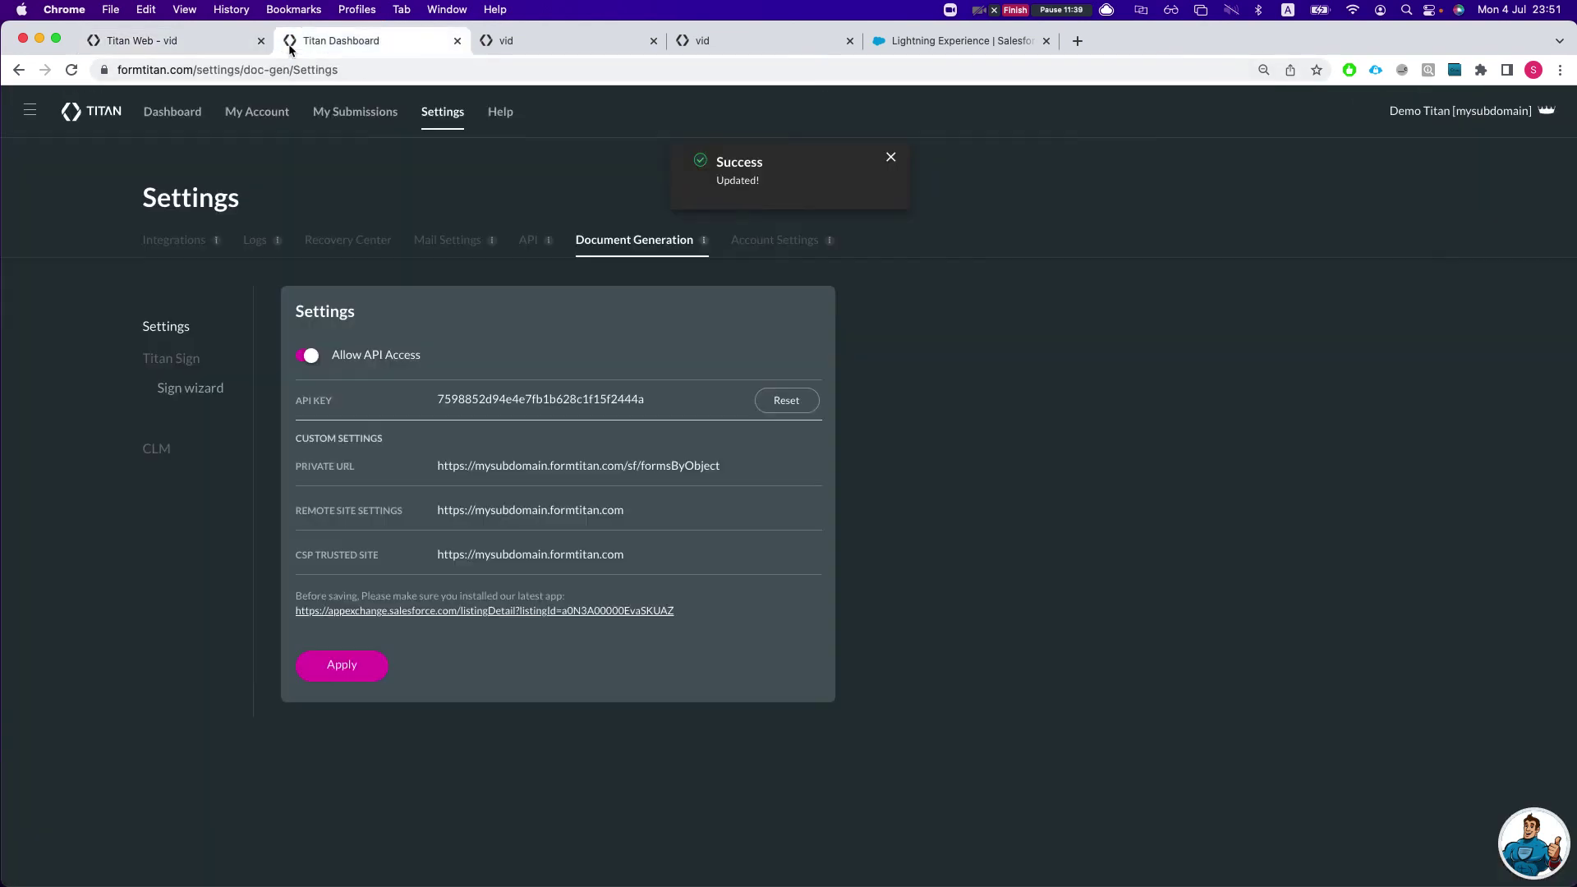
click(633, 37)
click(722, 40)
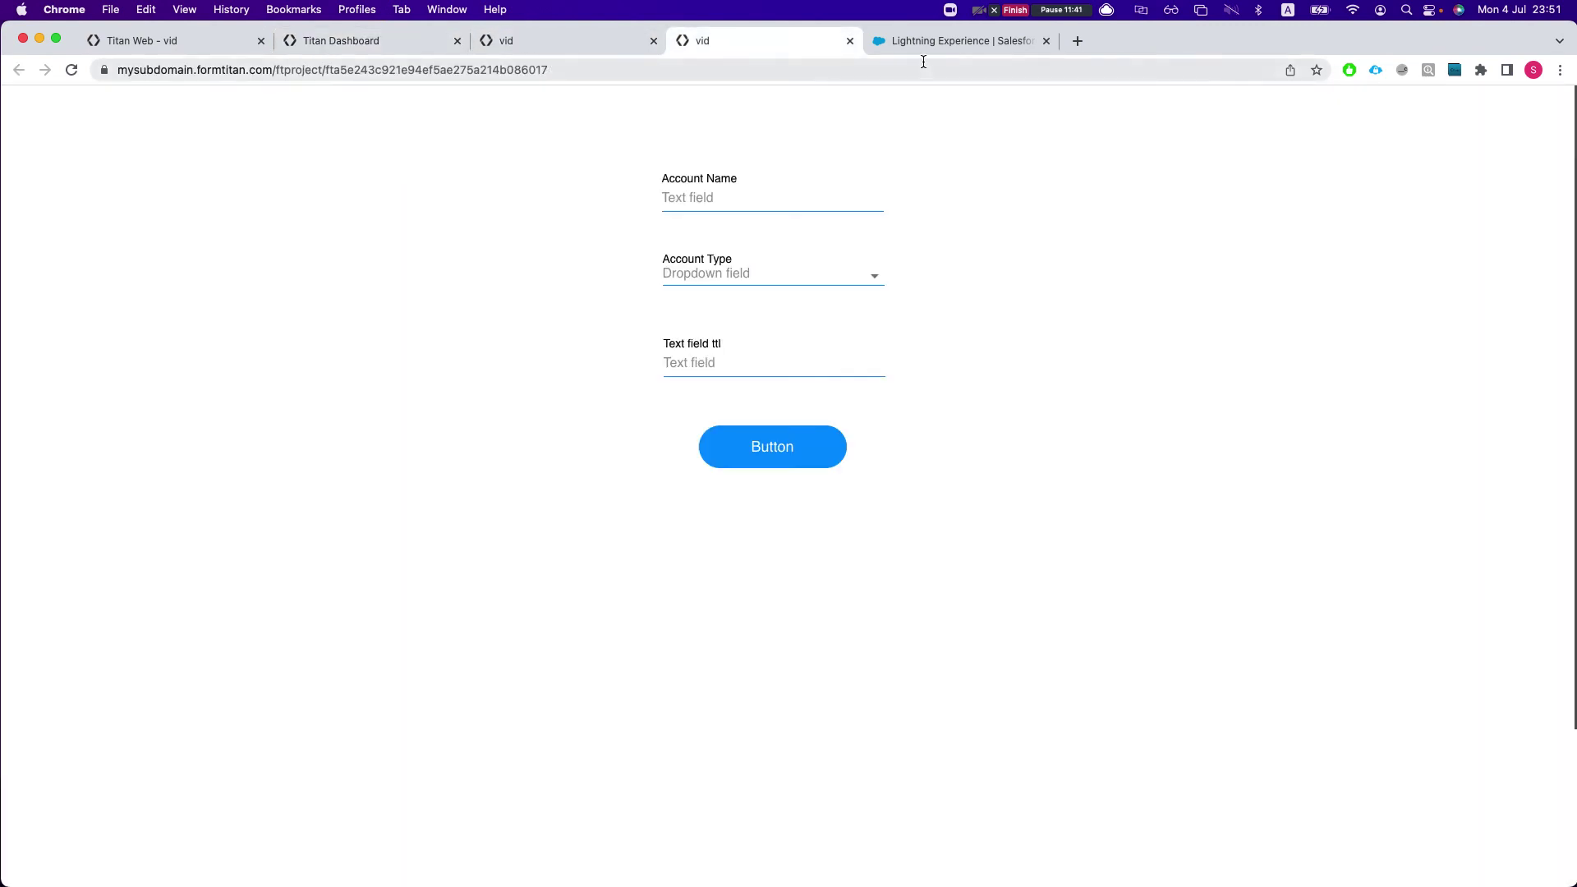
click(920, 41)
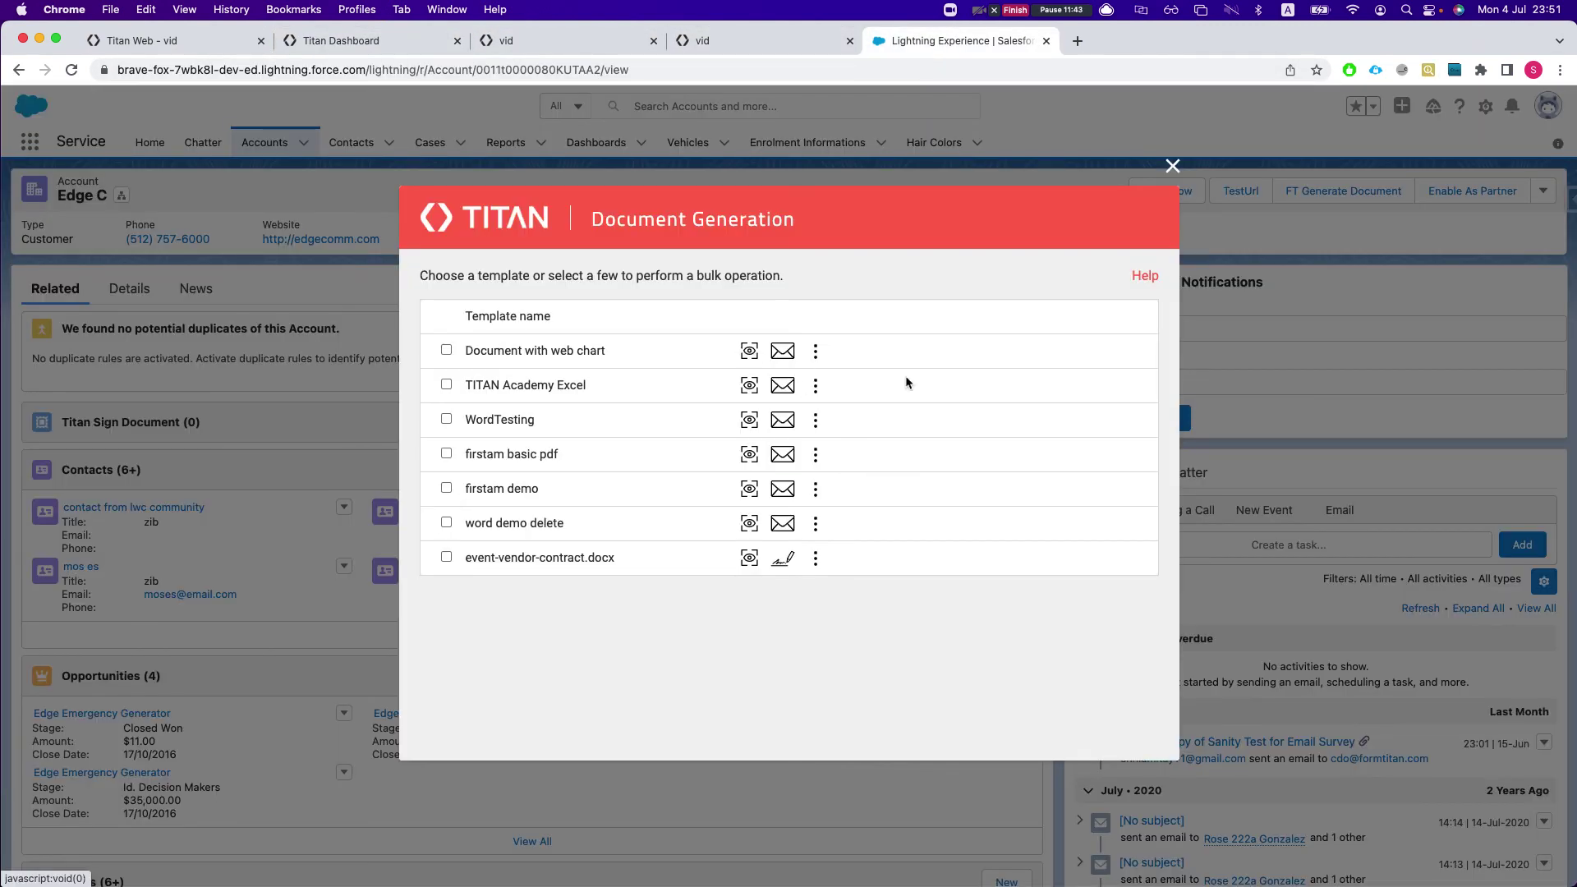
click(749, 350)
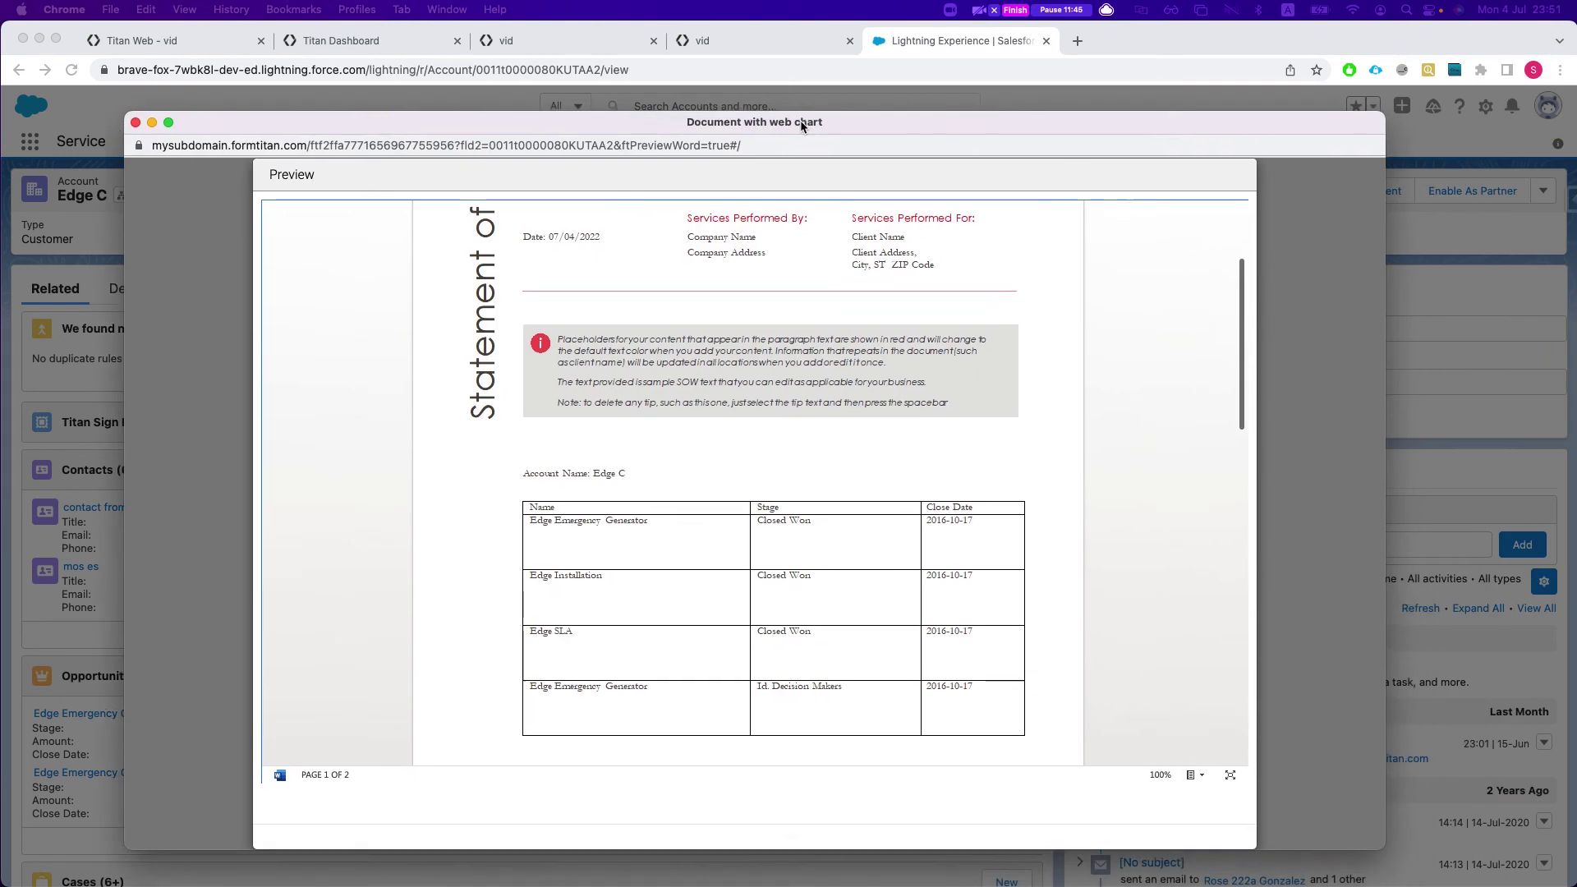
scroll(735, 509, down, 10)
scroll(650, 408, up, 2)
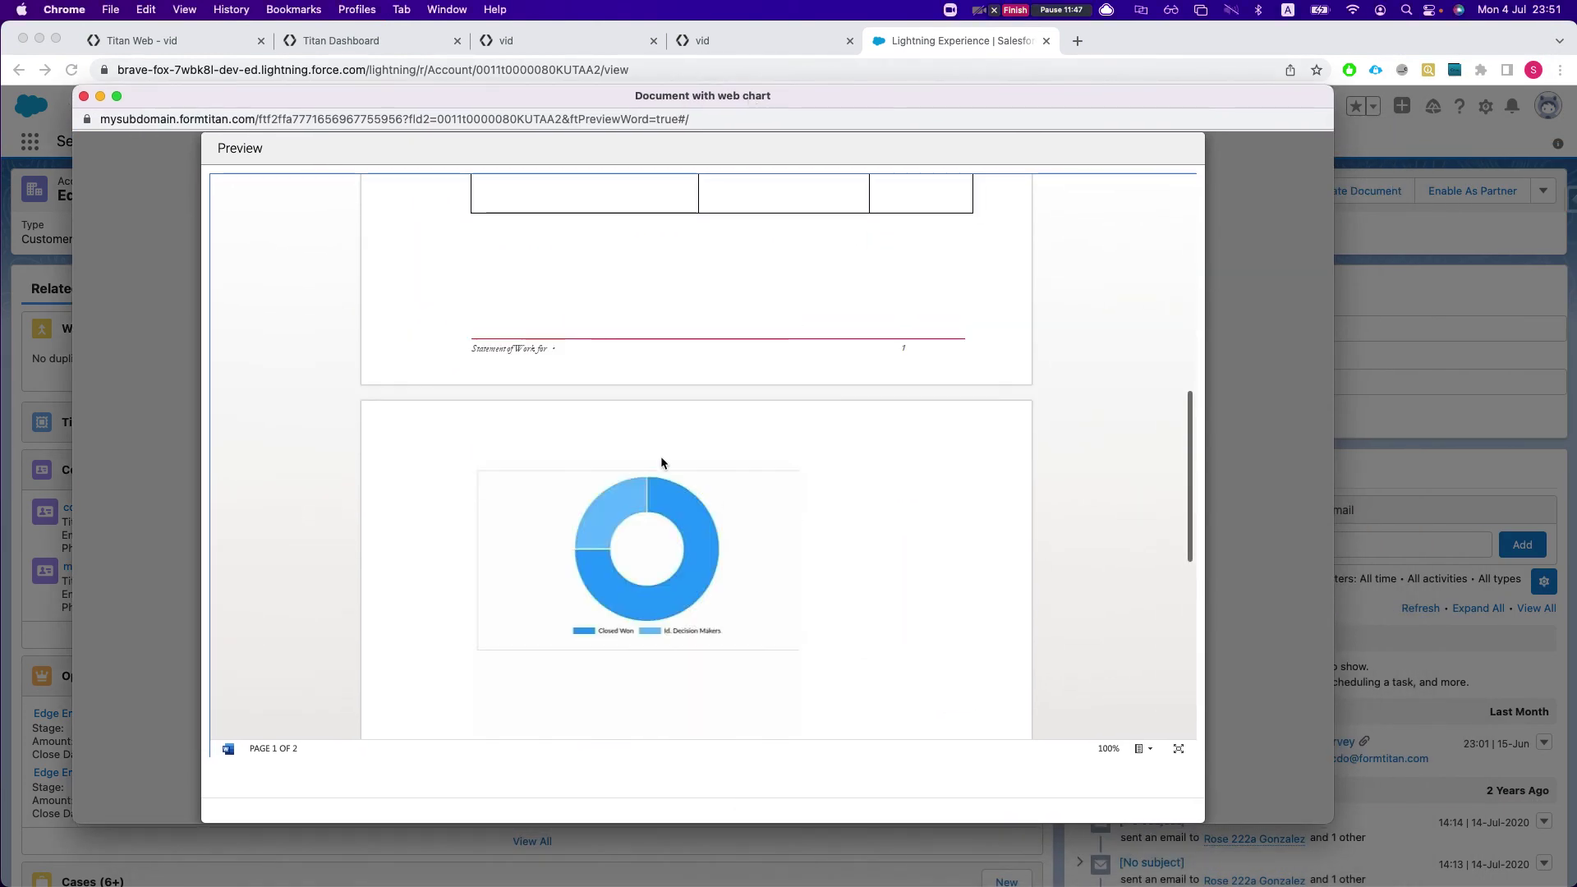
scroll(706, 496, up, 4)
scroll(711, 487, down, 3)
scroll(707, 477, up, 1)
scroll(708, 482, up, 1)
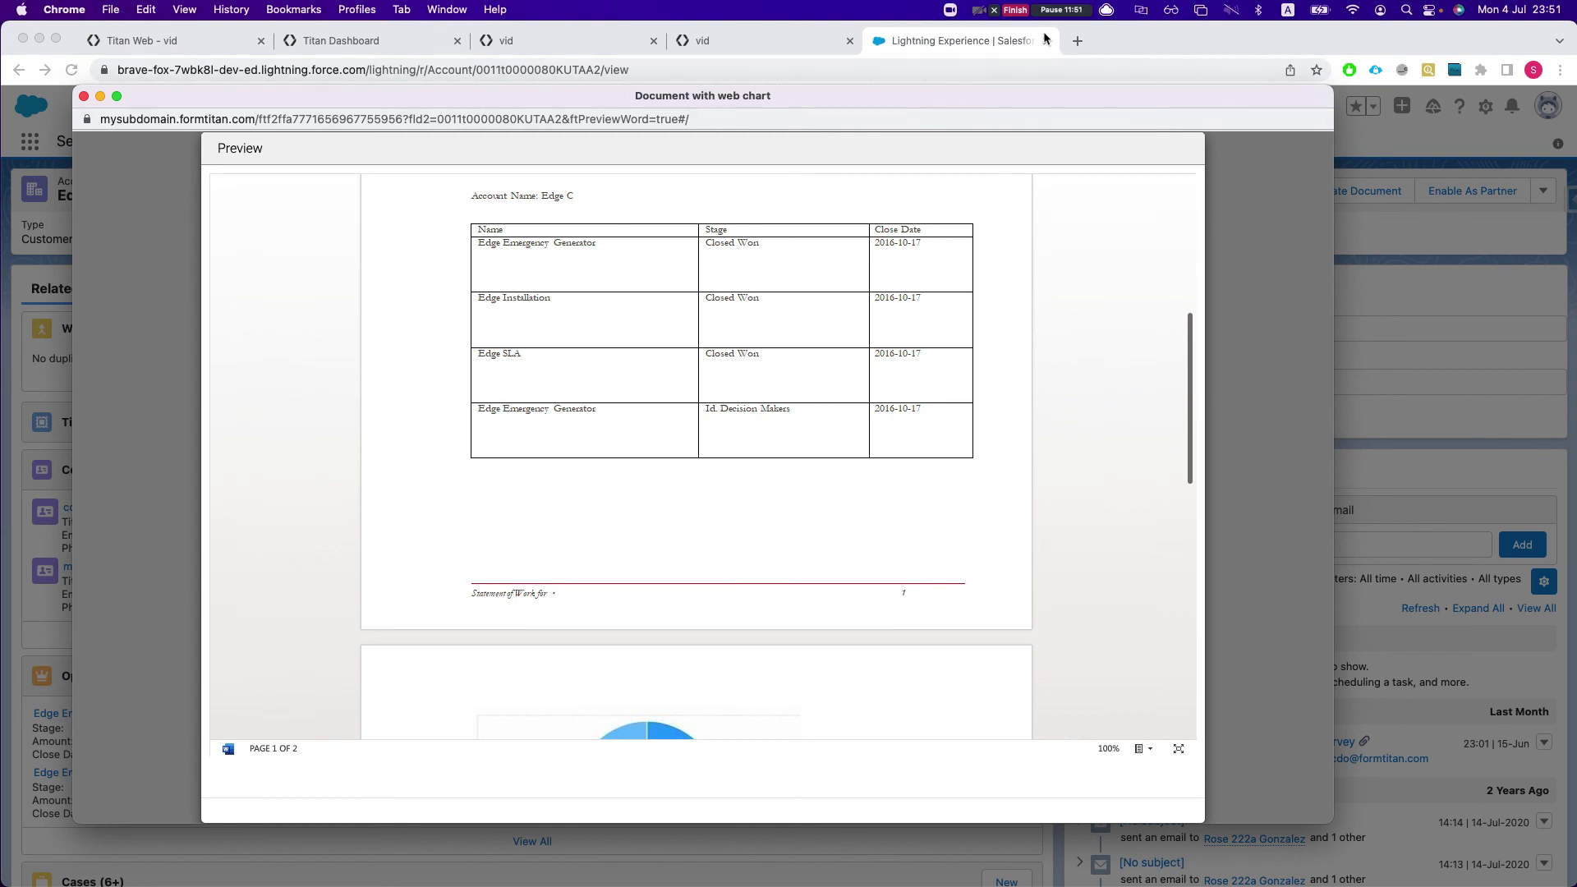